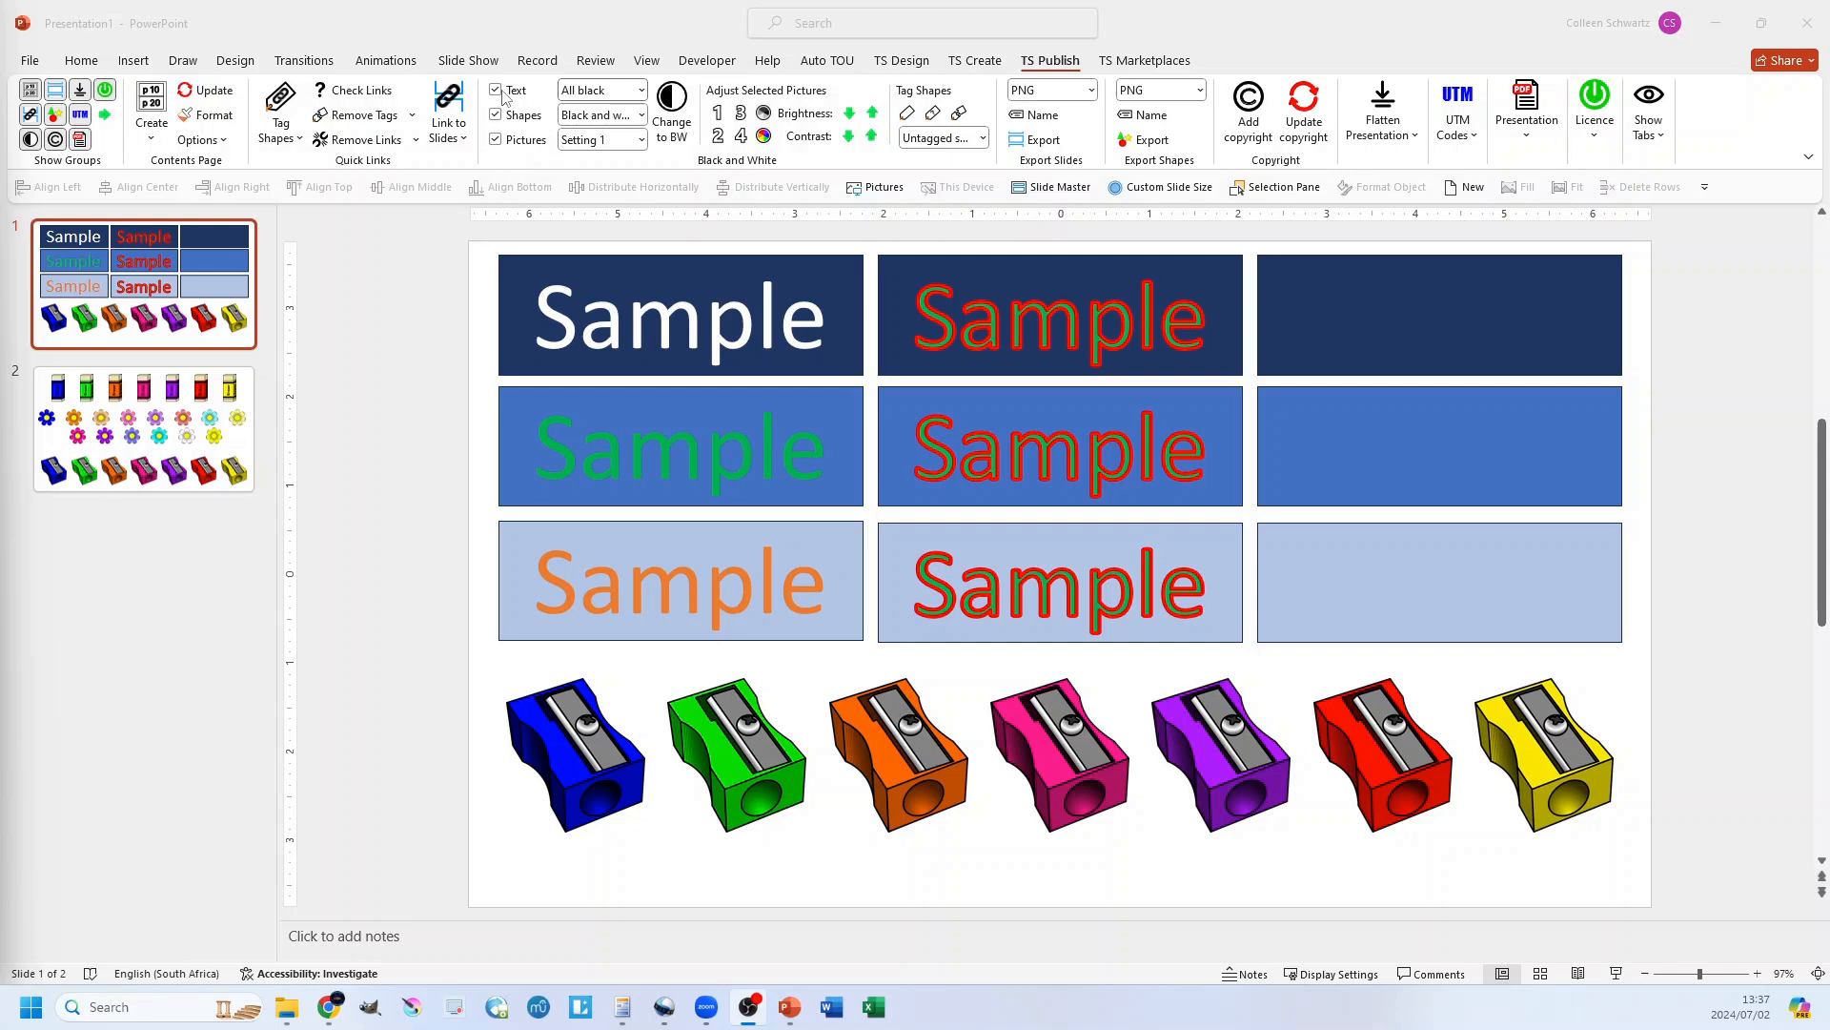
Examine the black-and-white conversion options available for text, shapes and pictures
left_click(640, 95)
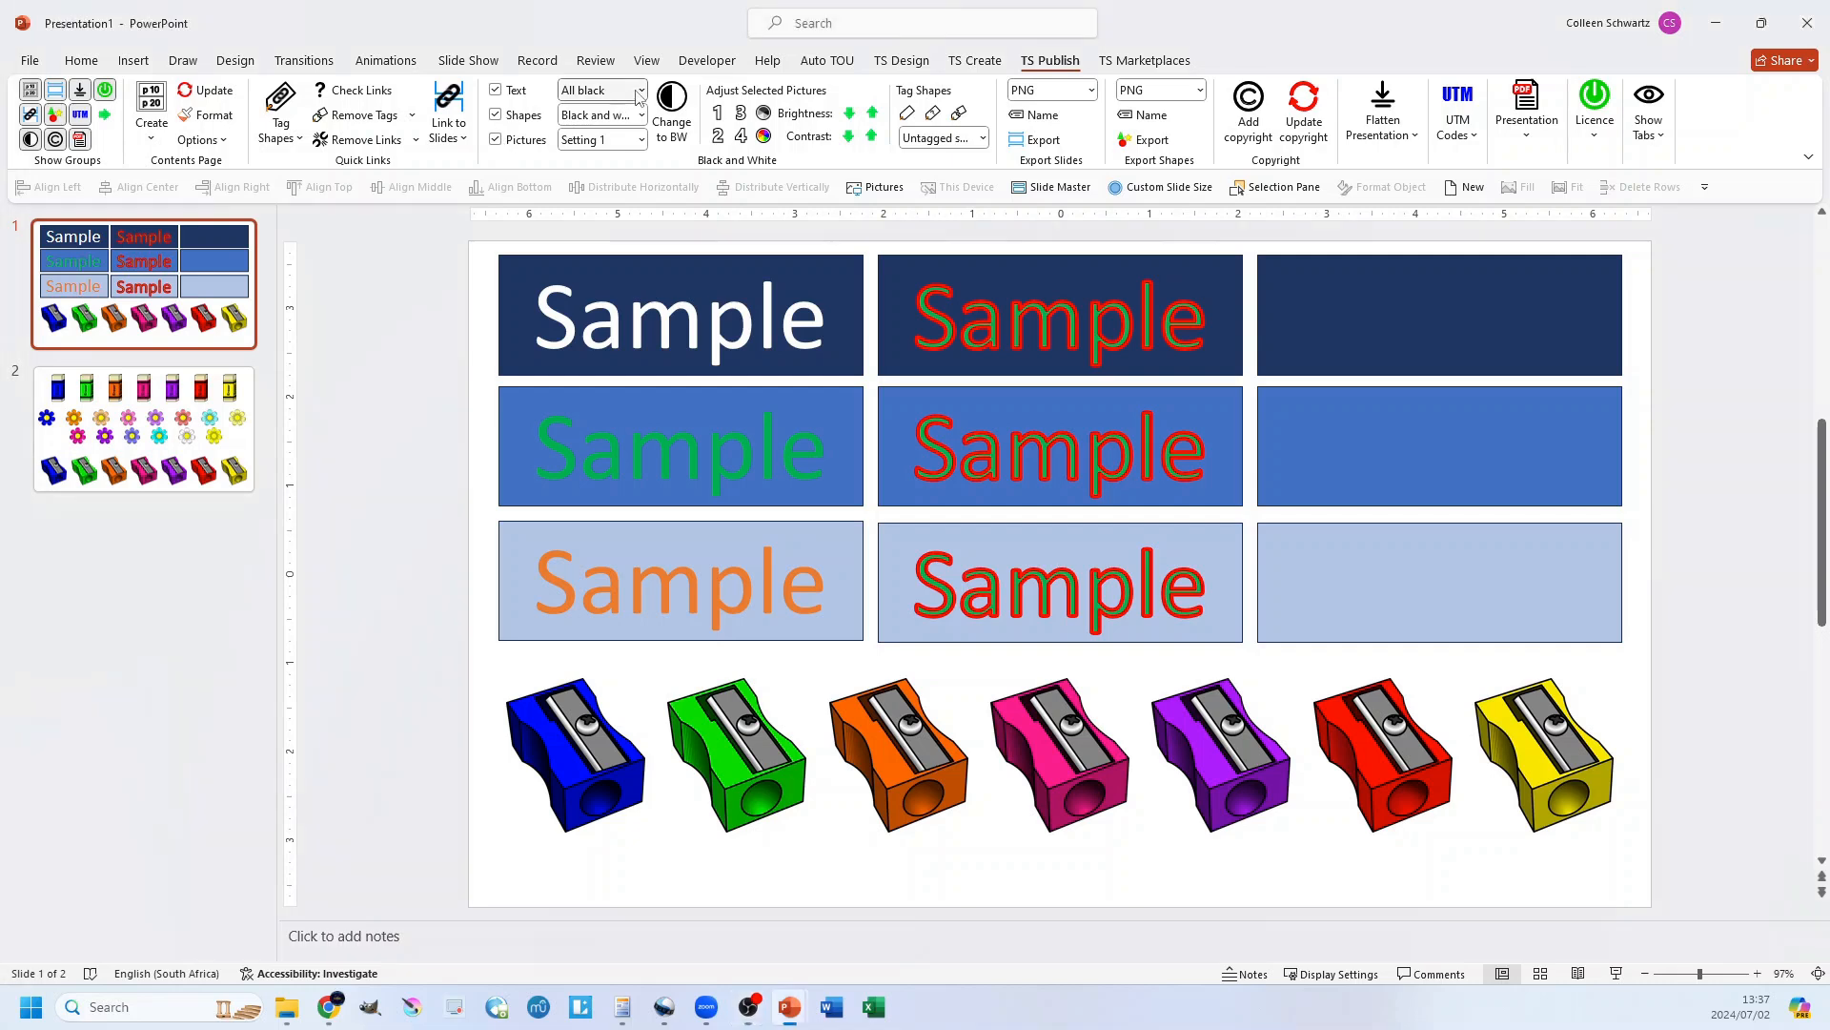
left_click(640, 95)
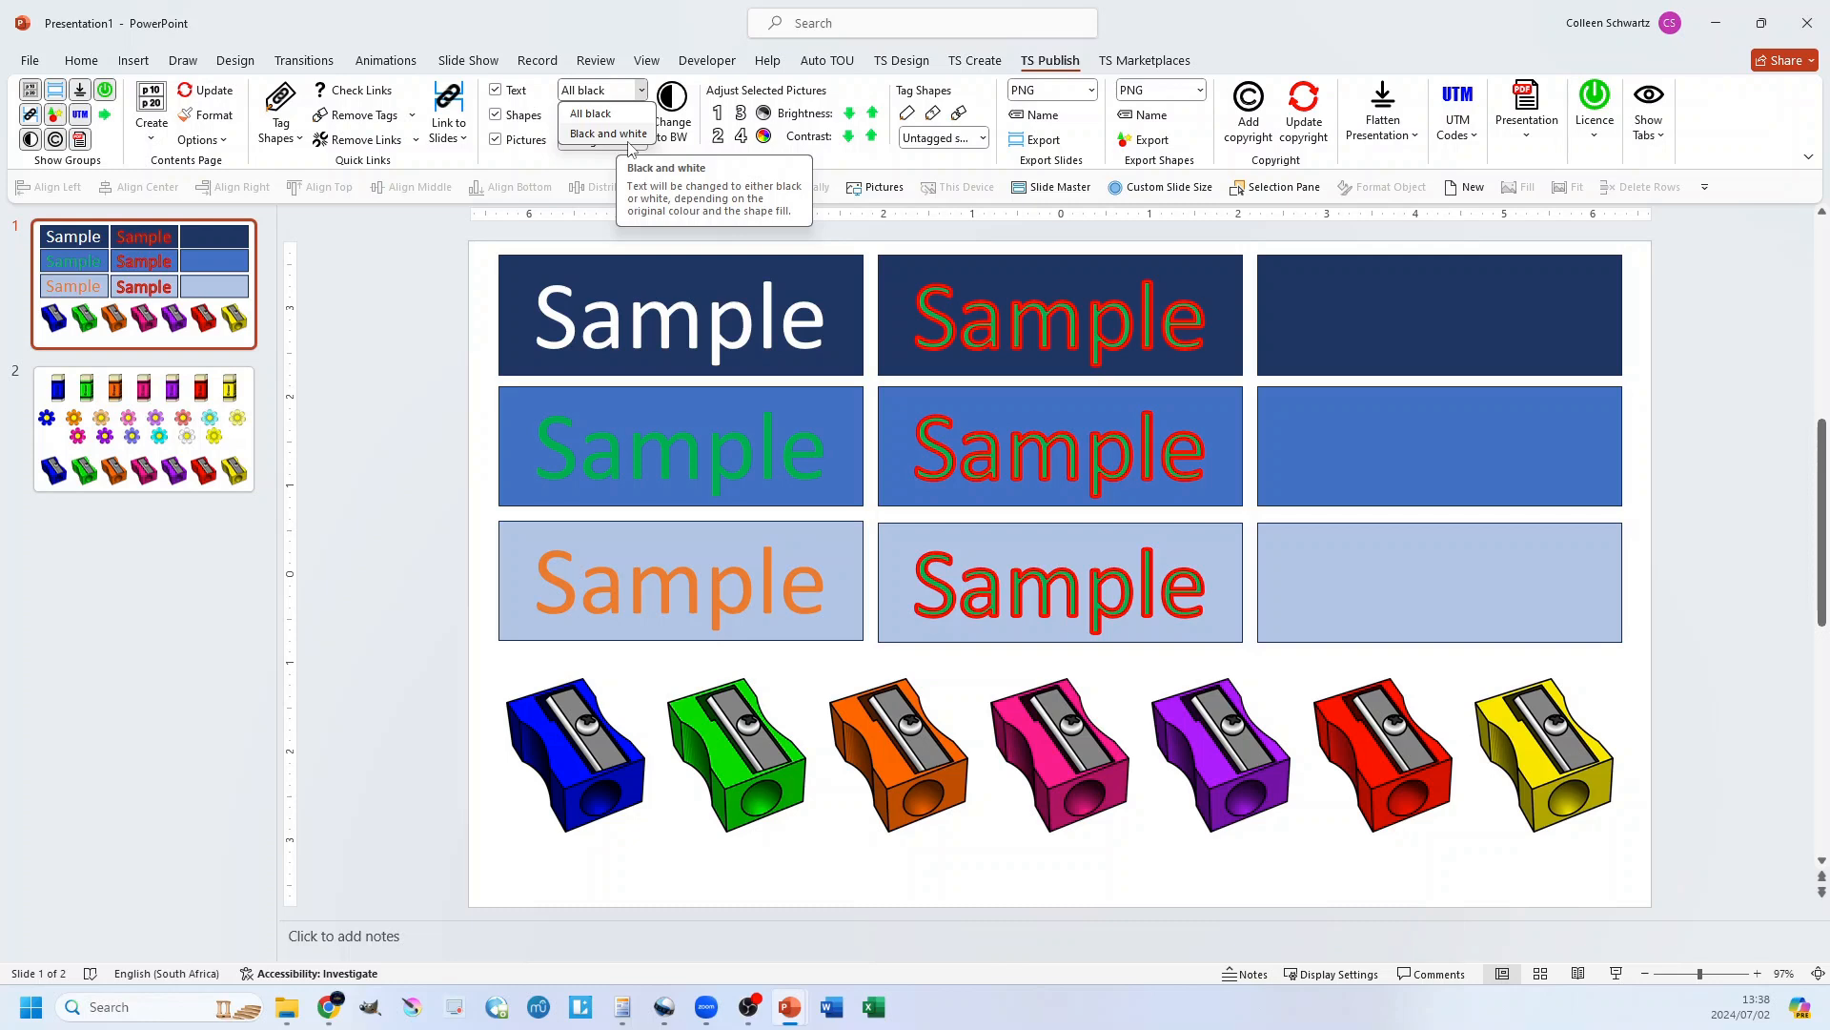
left_click(507, 120)
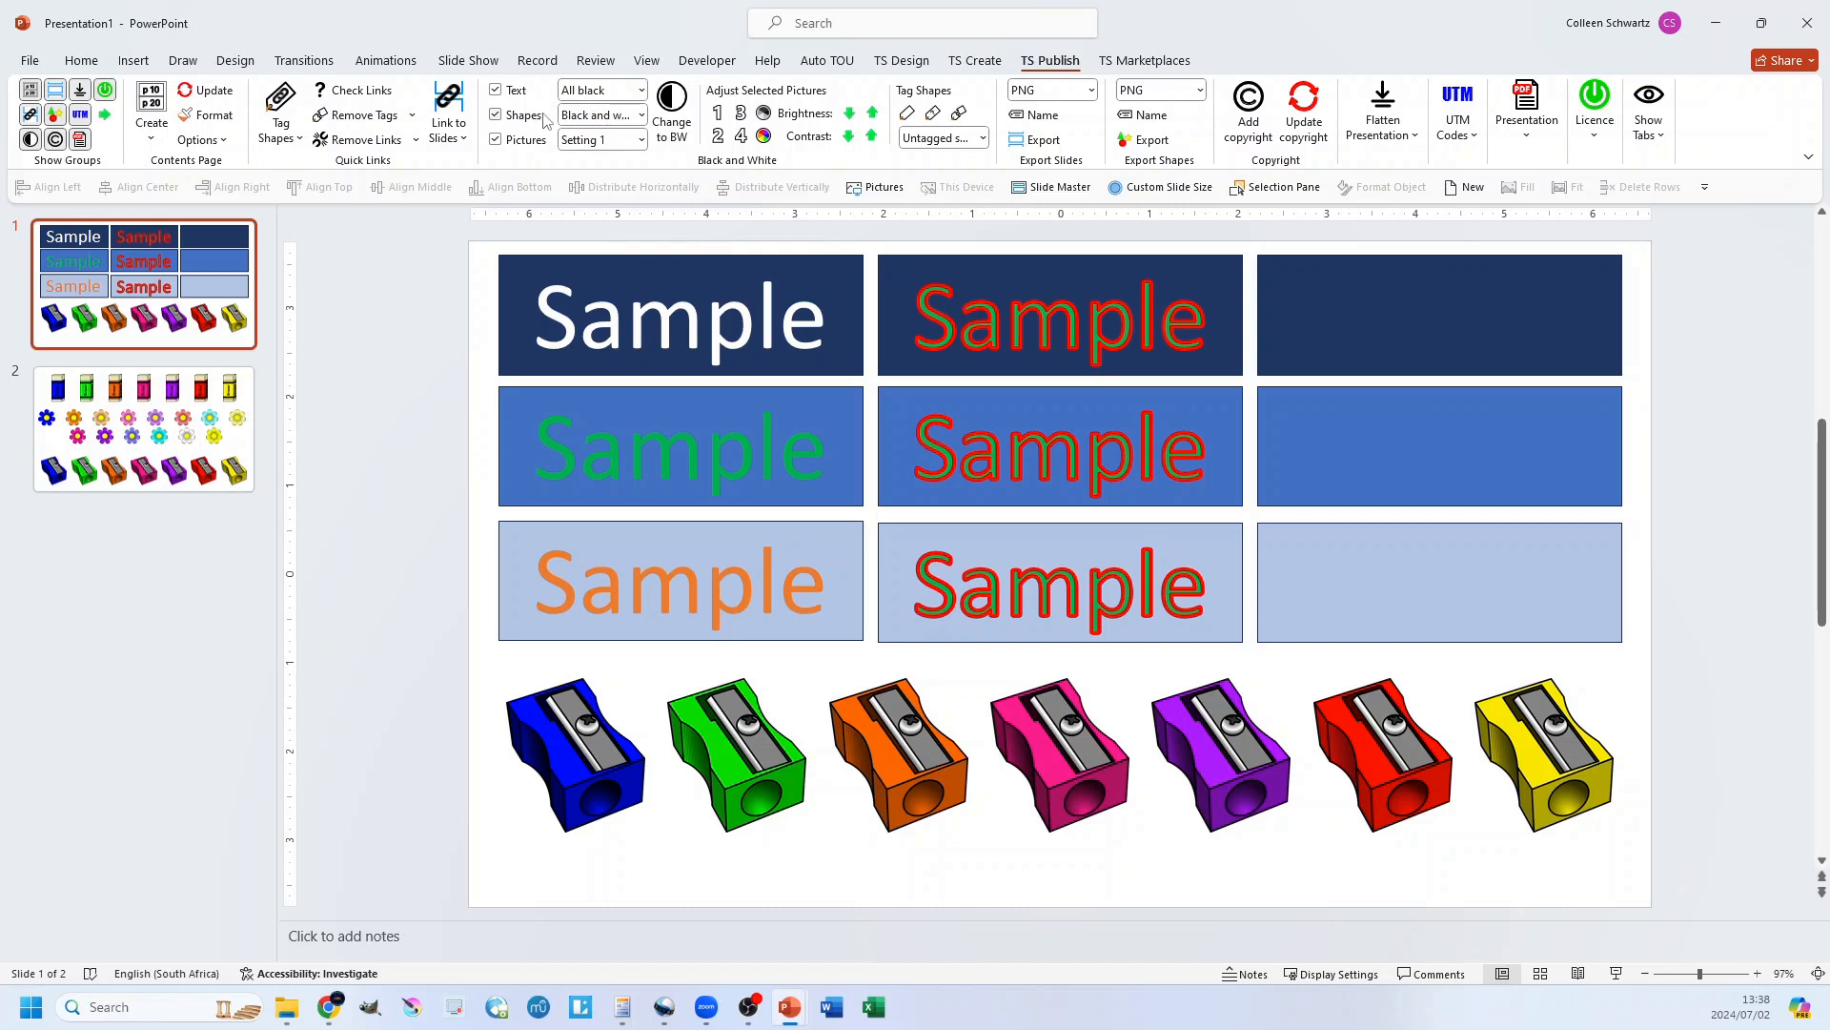
left_click(645, 116)
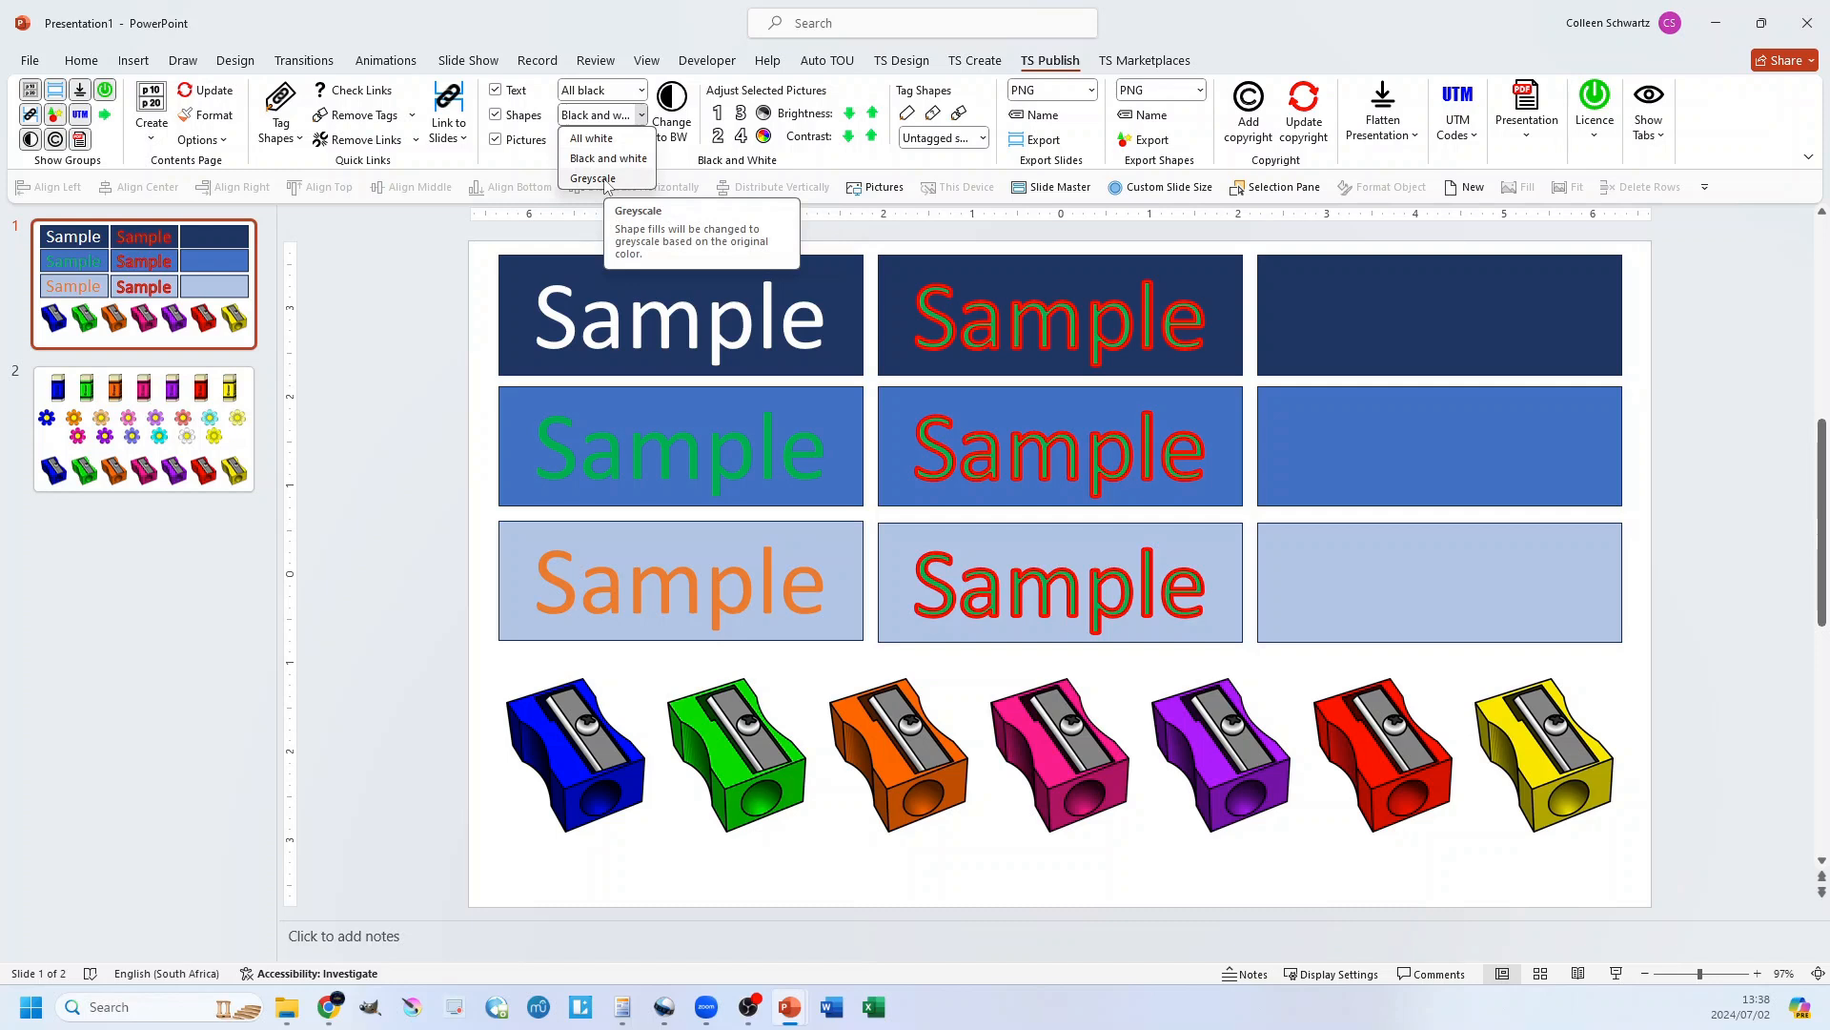
left_click(641, 114)
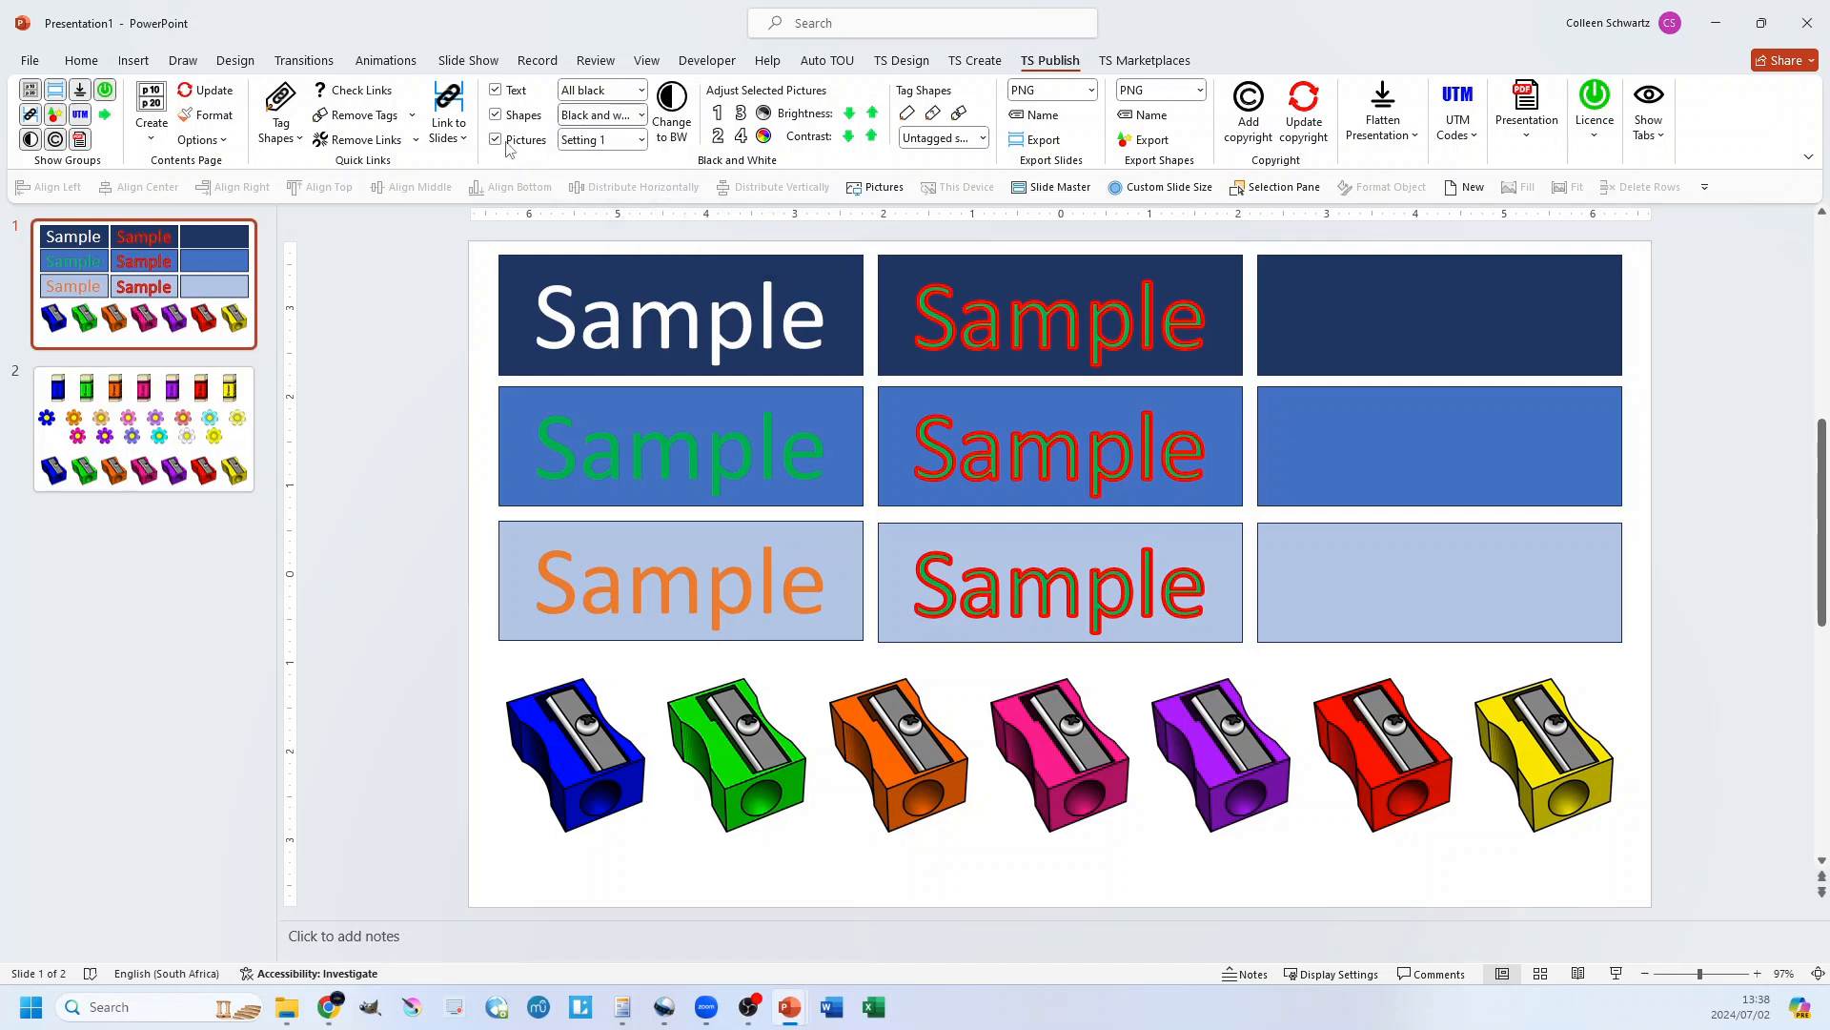
left_click(641, 139)
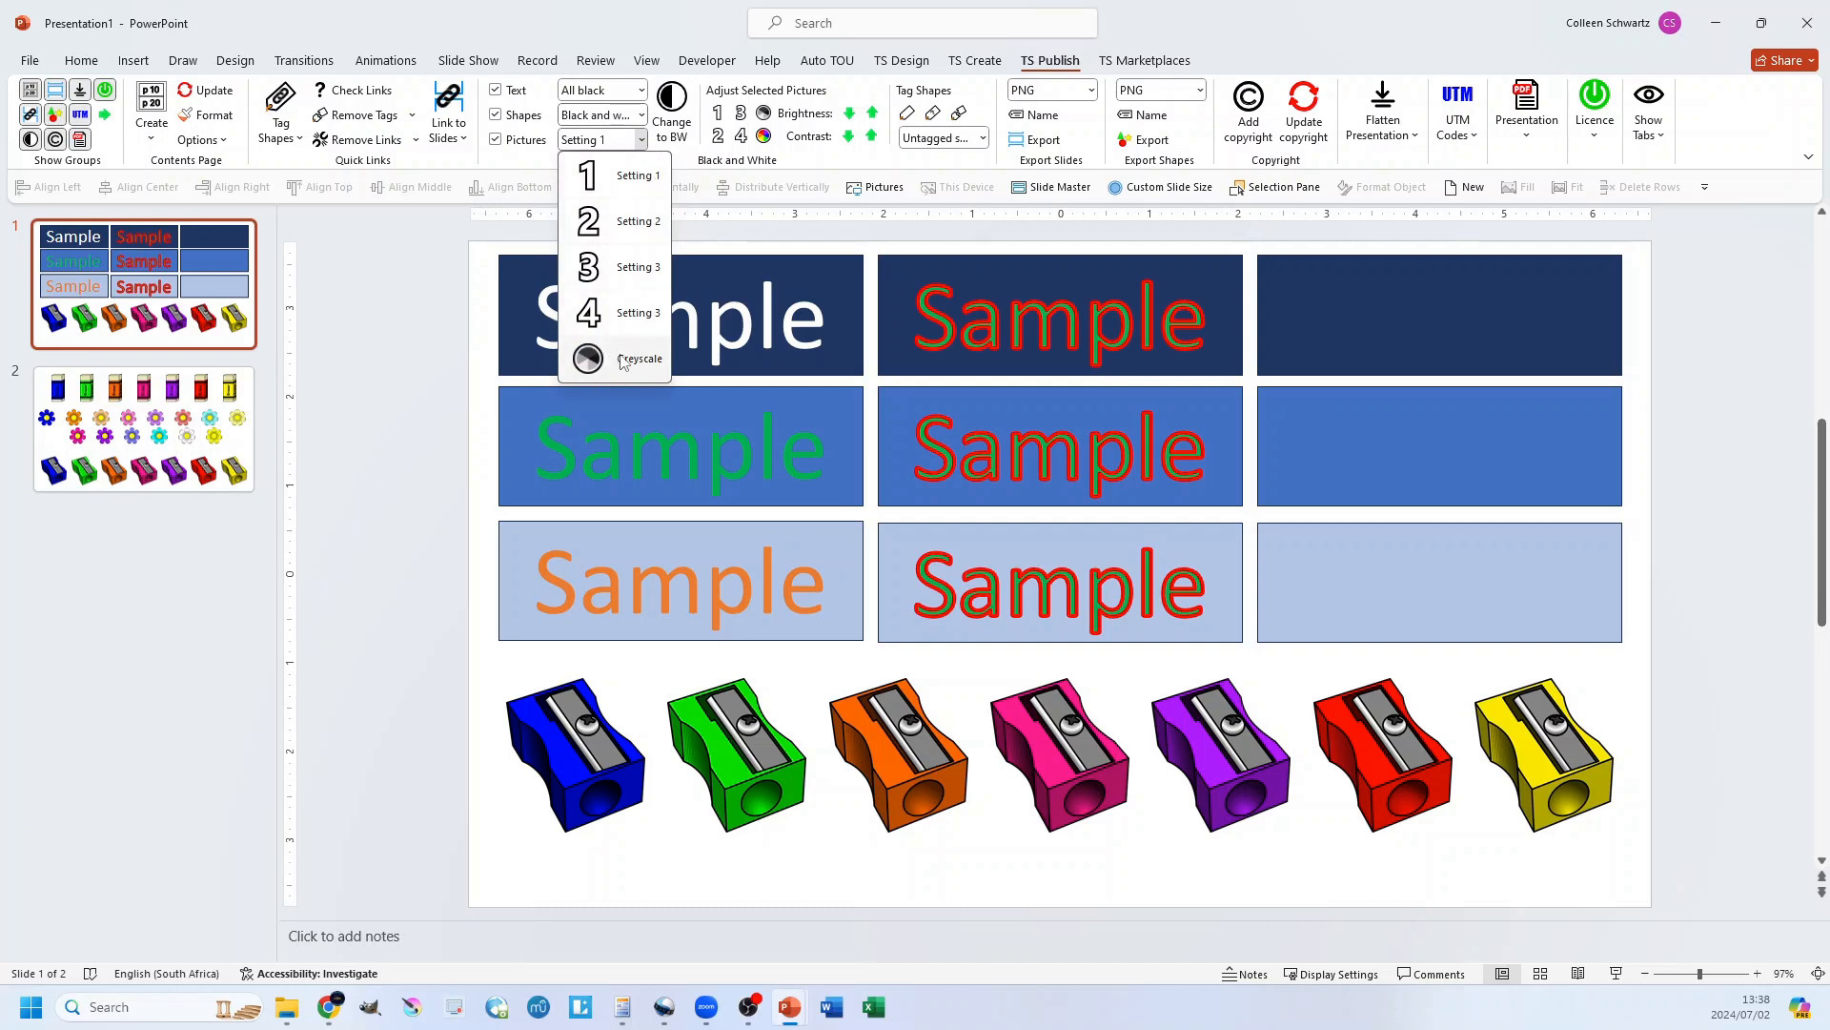
left_click(641, 140)
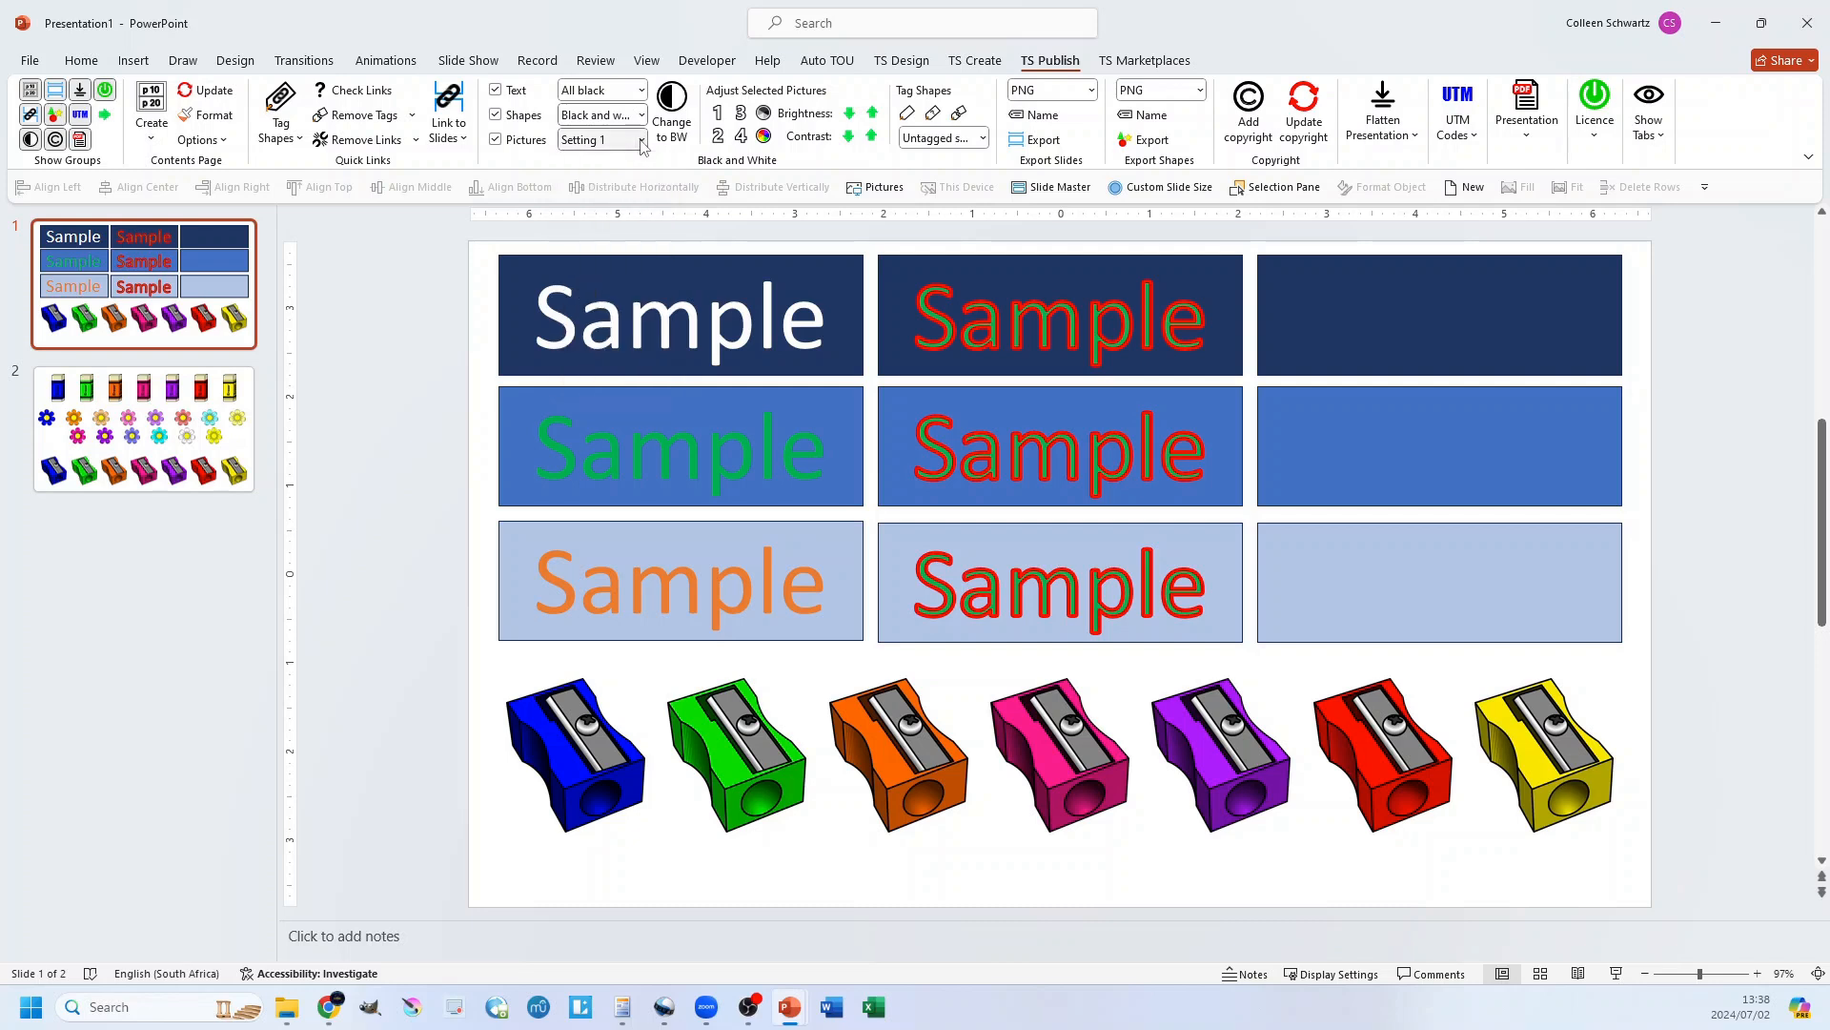
Exclude shapes and pictures, convert slide 1's text to all black, and undo the conversion
left_click(496, 115)
left_click(496, 140)
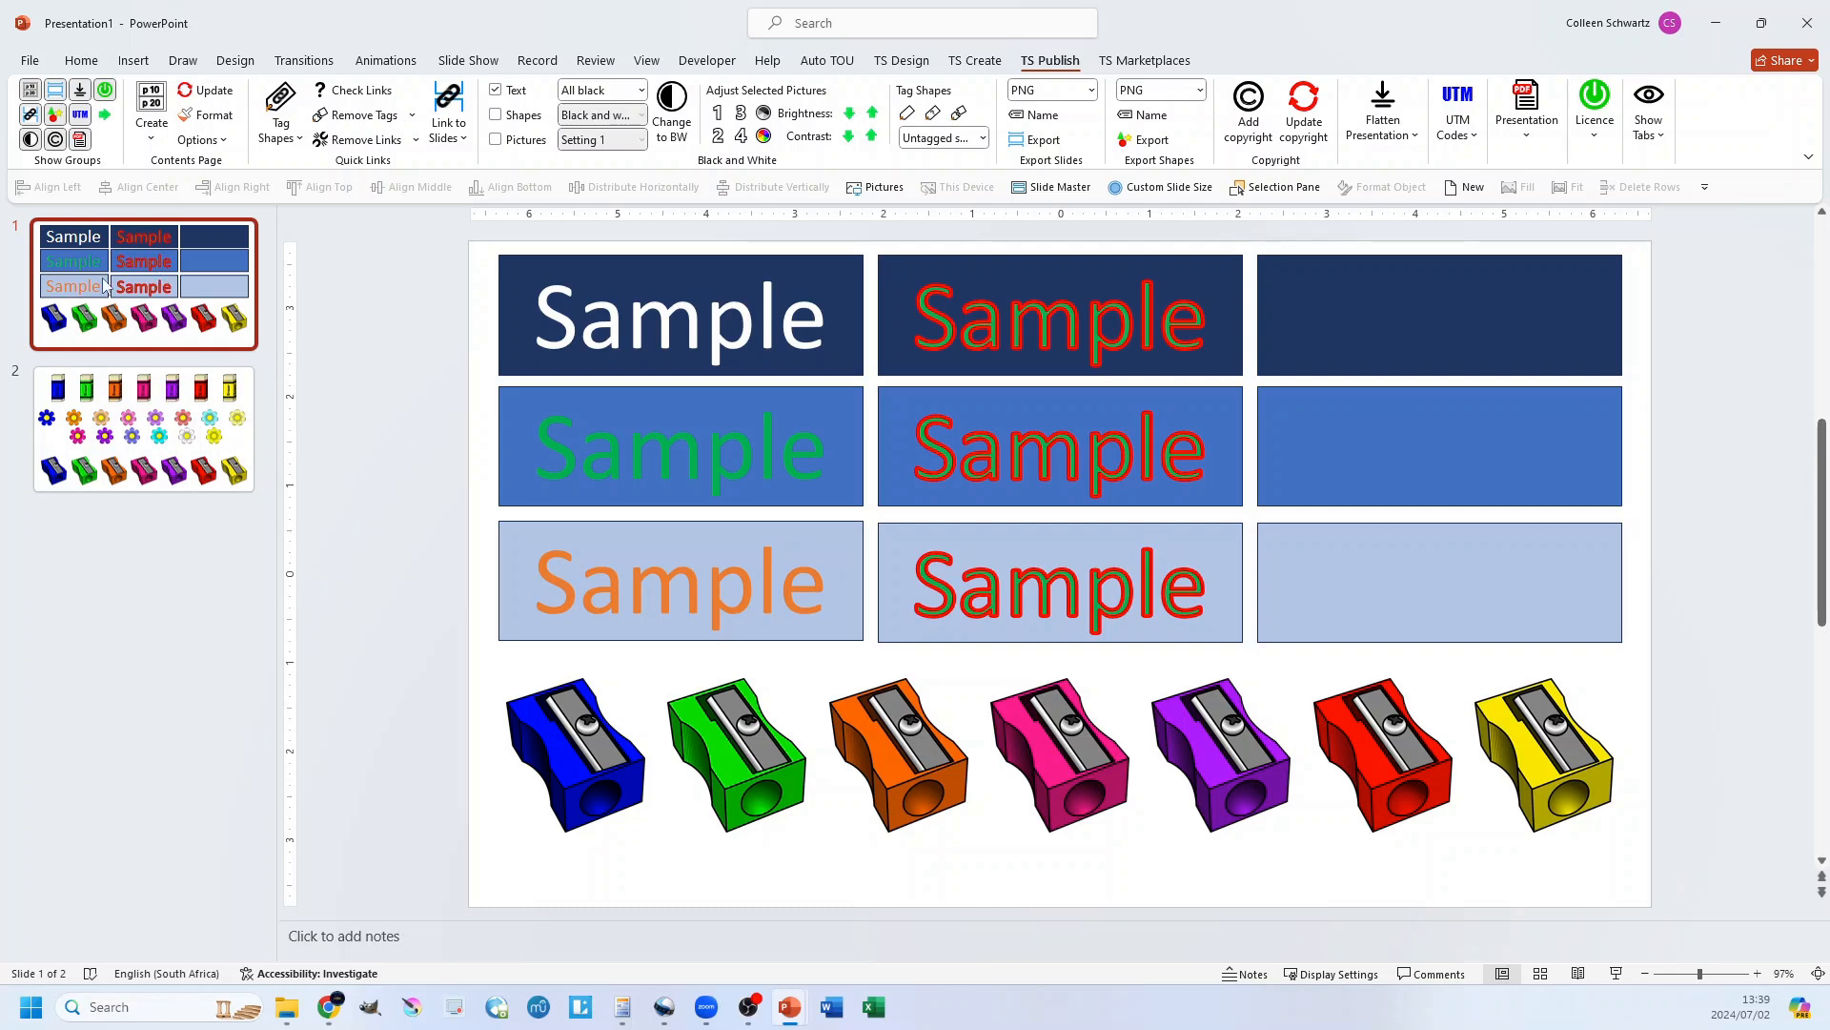
left_click(680, 116)
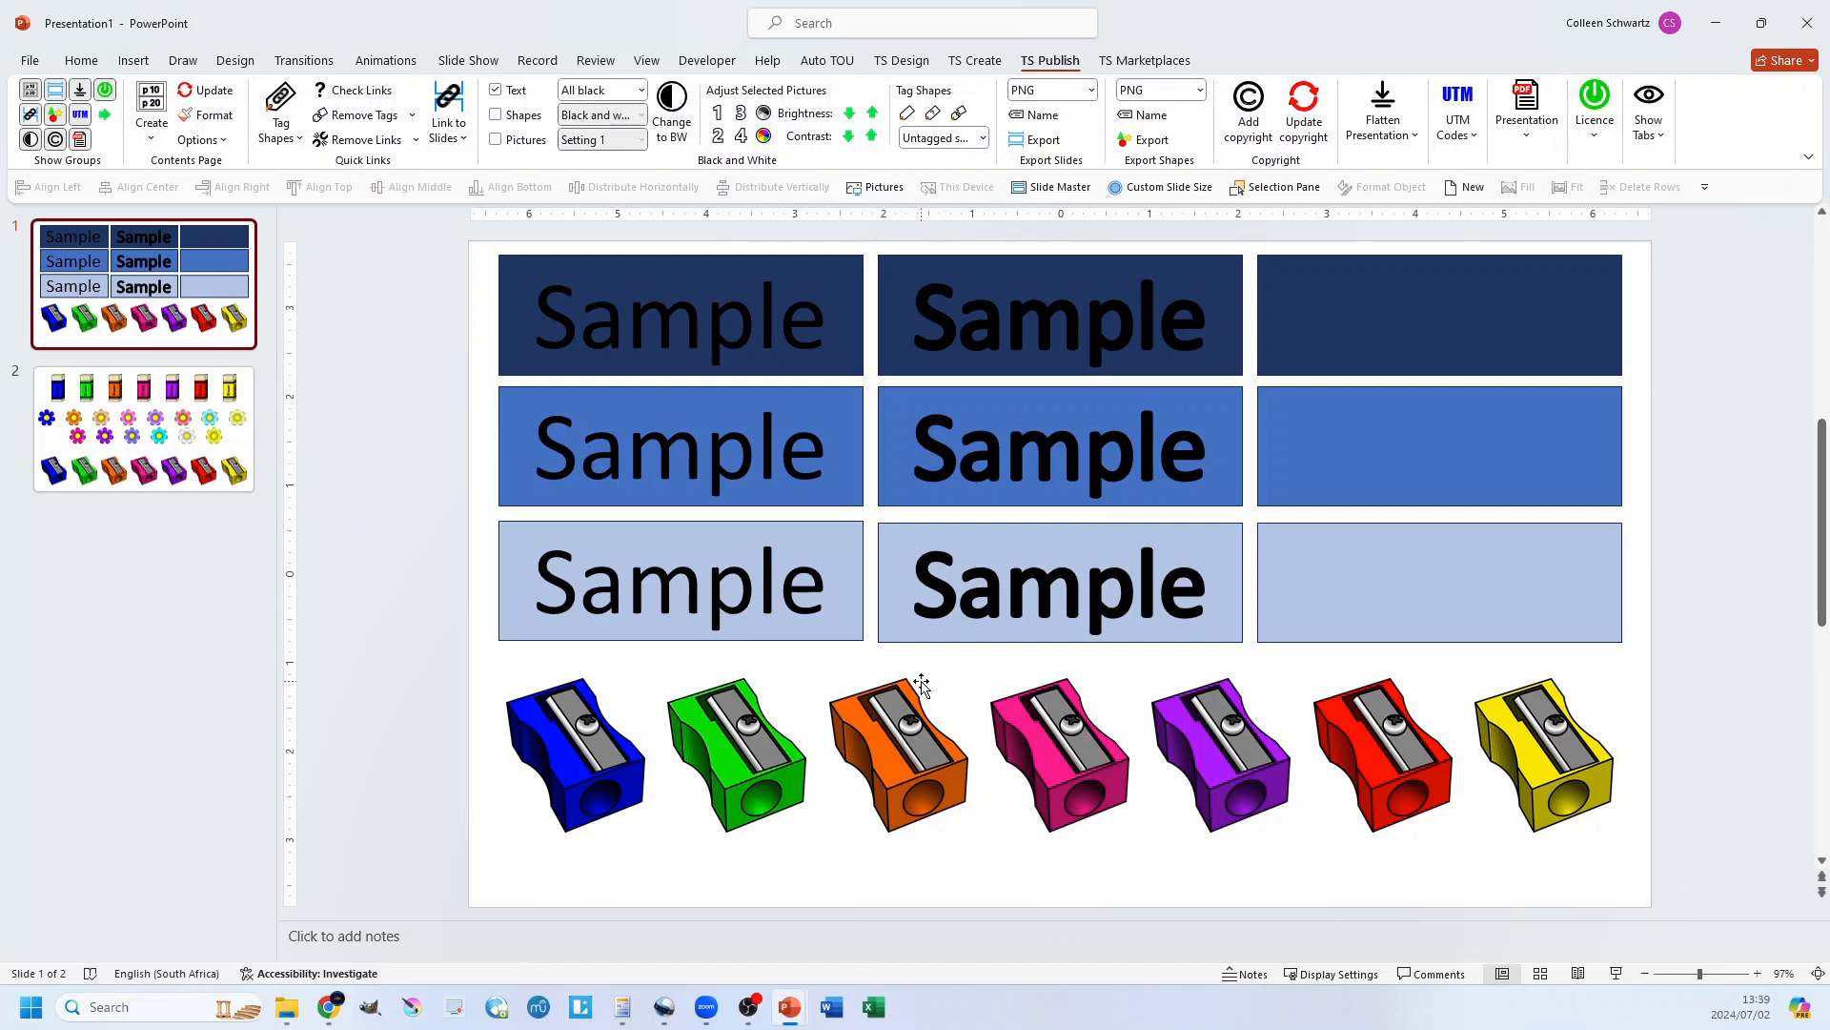
key("ctrl+z")
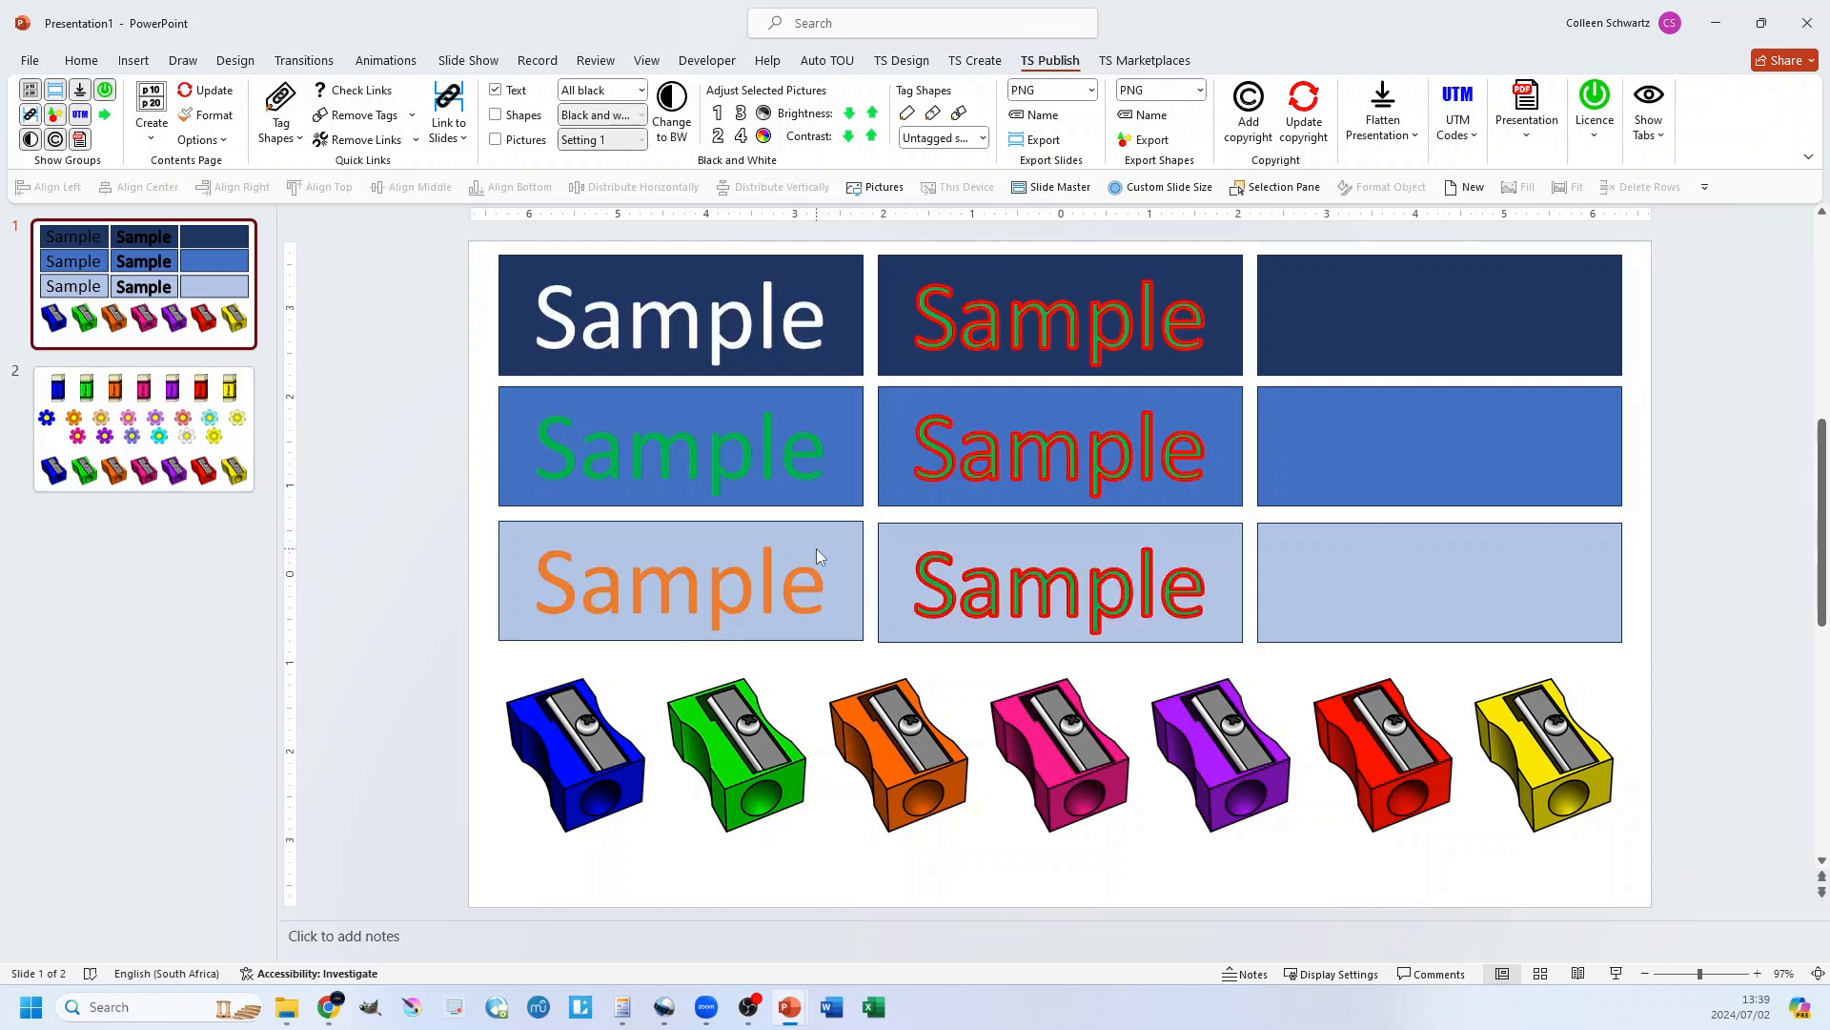
Convert slide 1's text with the Black and white option, comparing it with the original colours by undoing and redoing the change
left_click(642, 90)
left_click(609, 135)
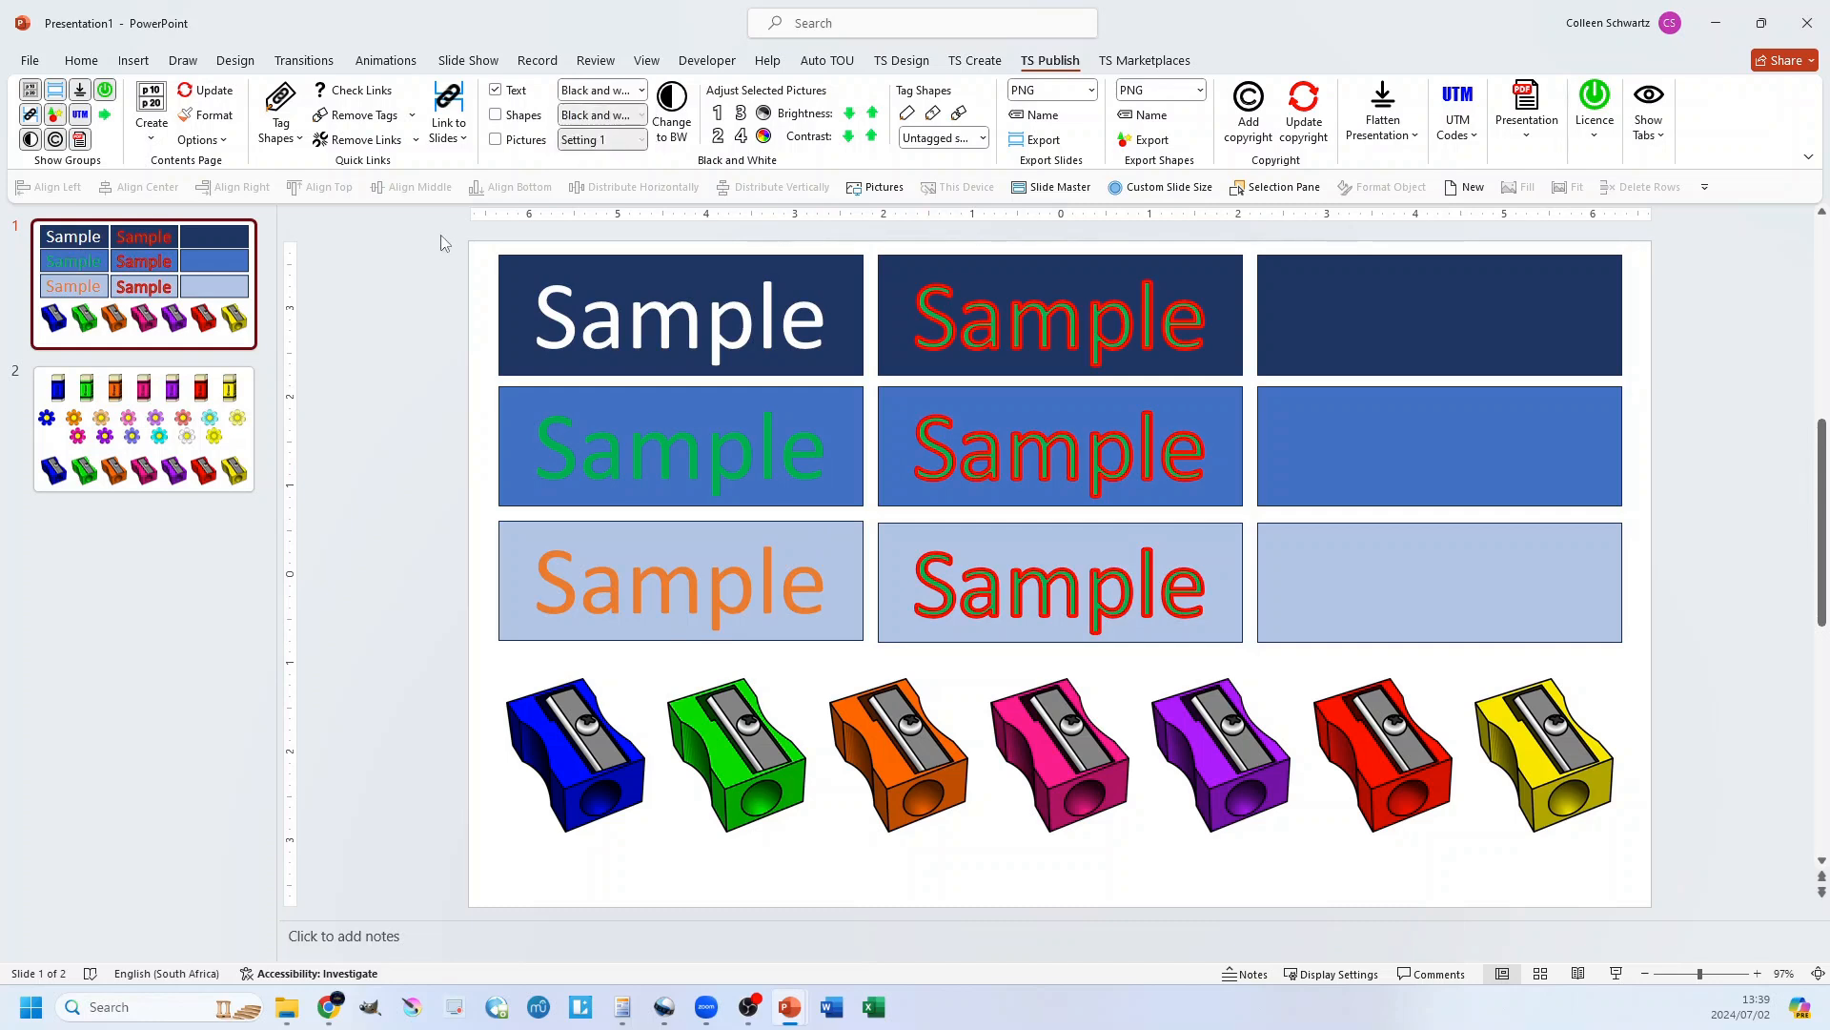
left_click(673, 103)
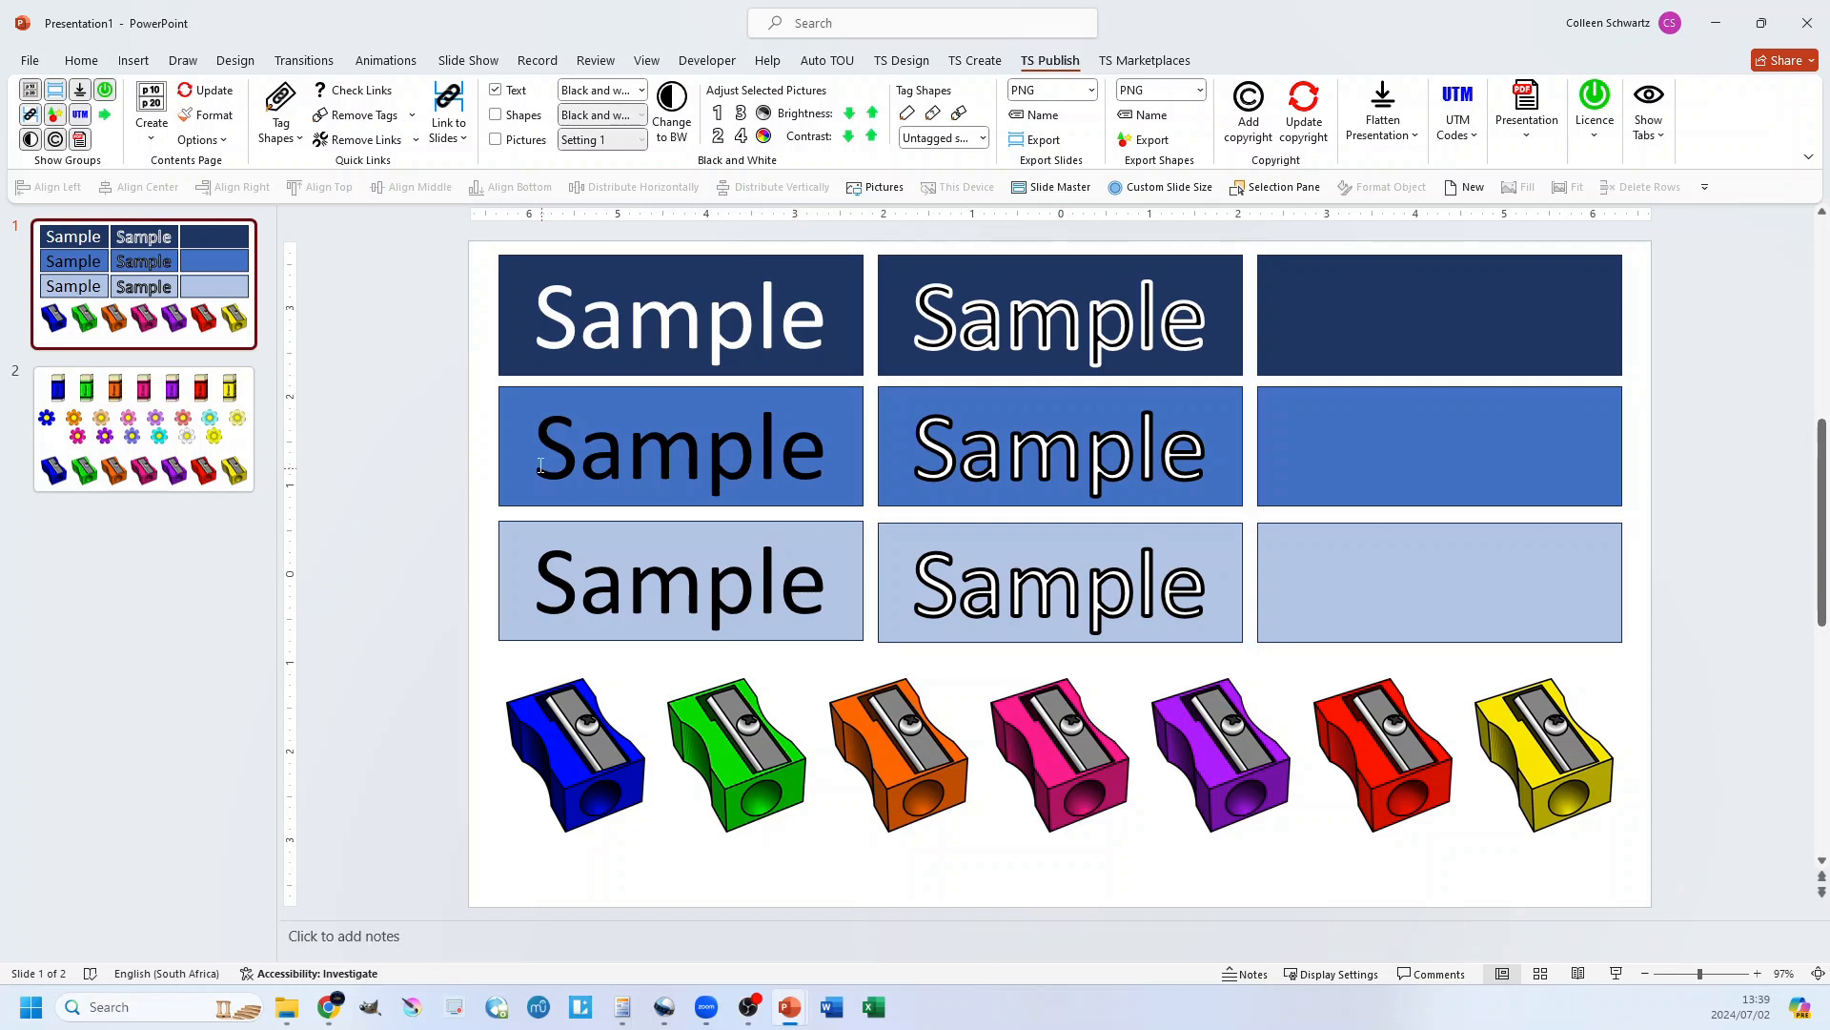
left_click(377, 447)
key("ctrl+z")
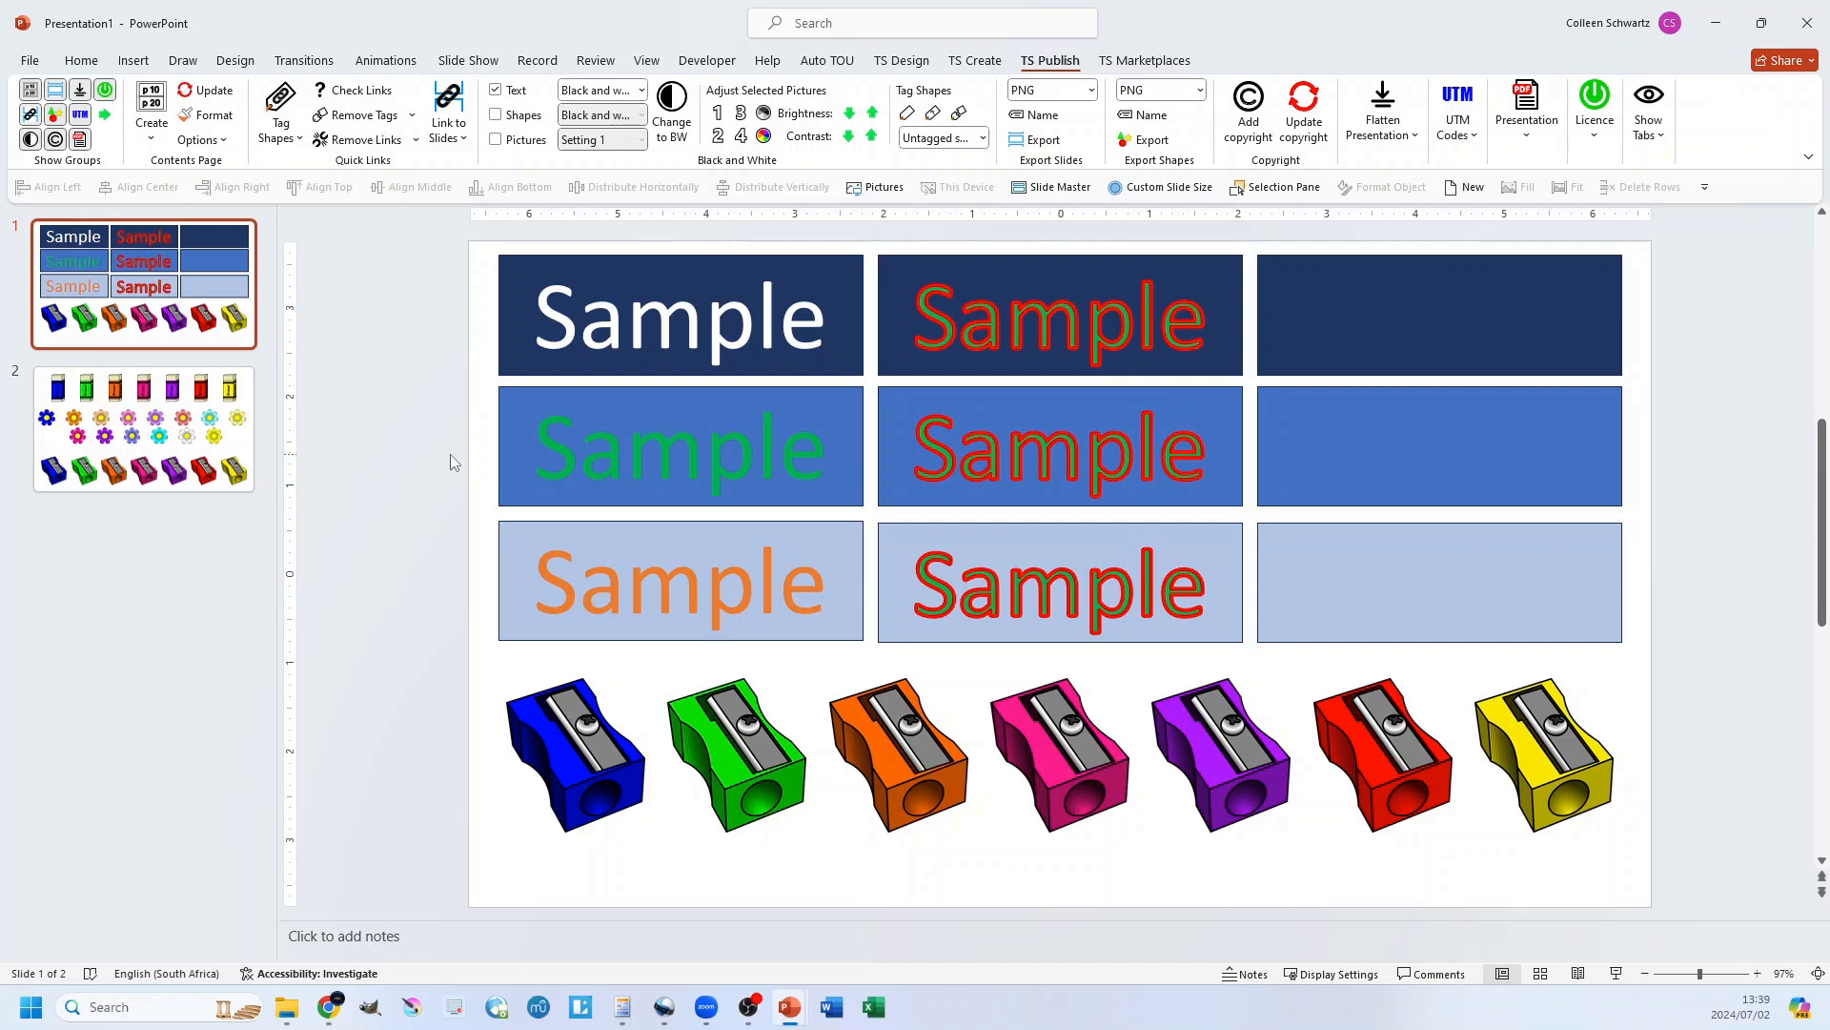
key("ctrl+y")
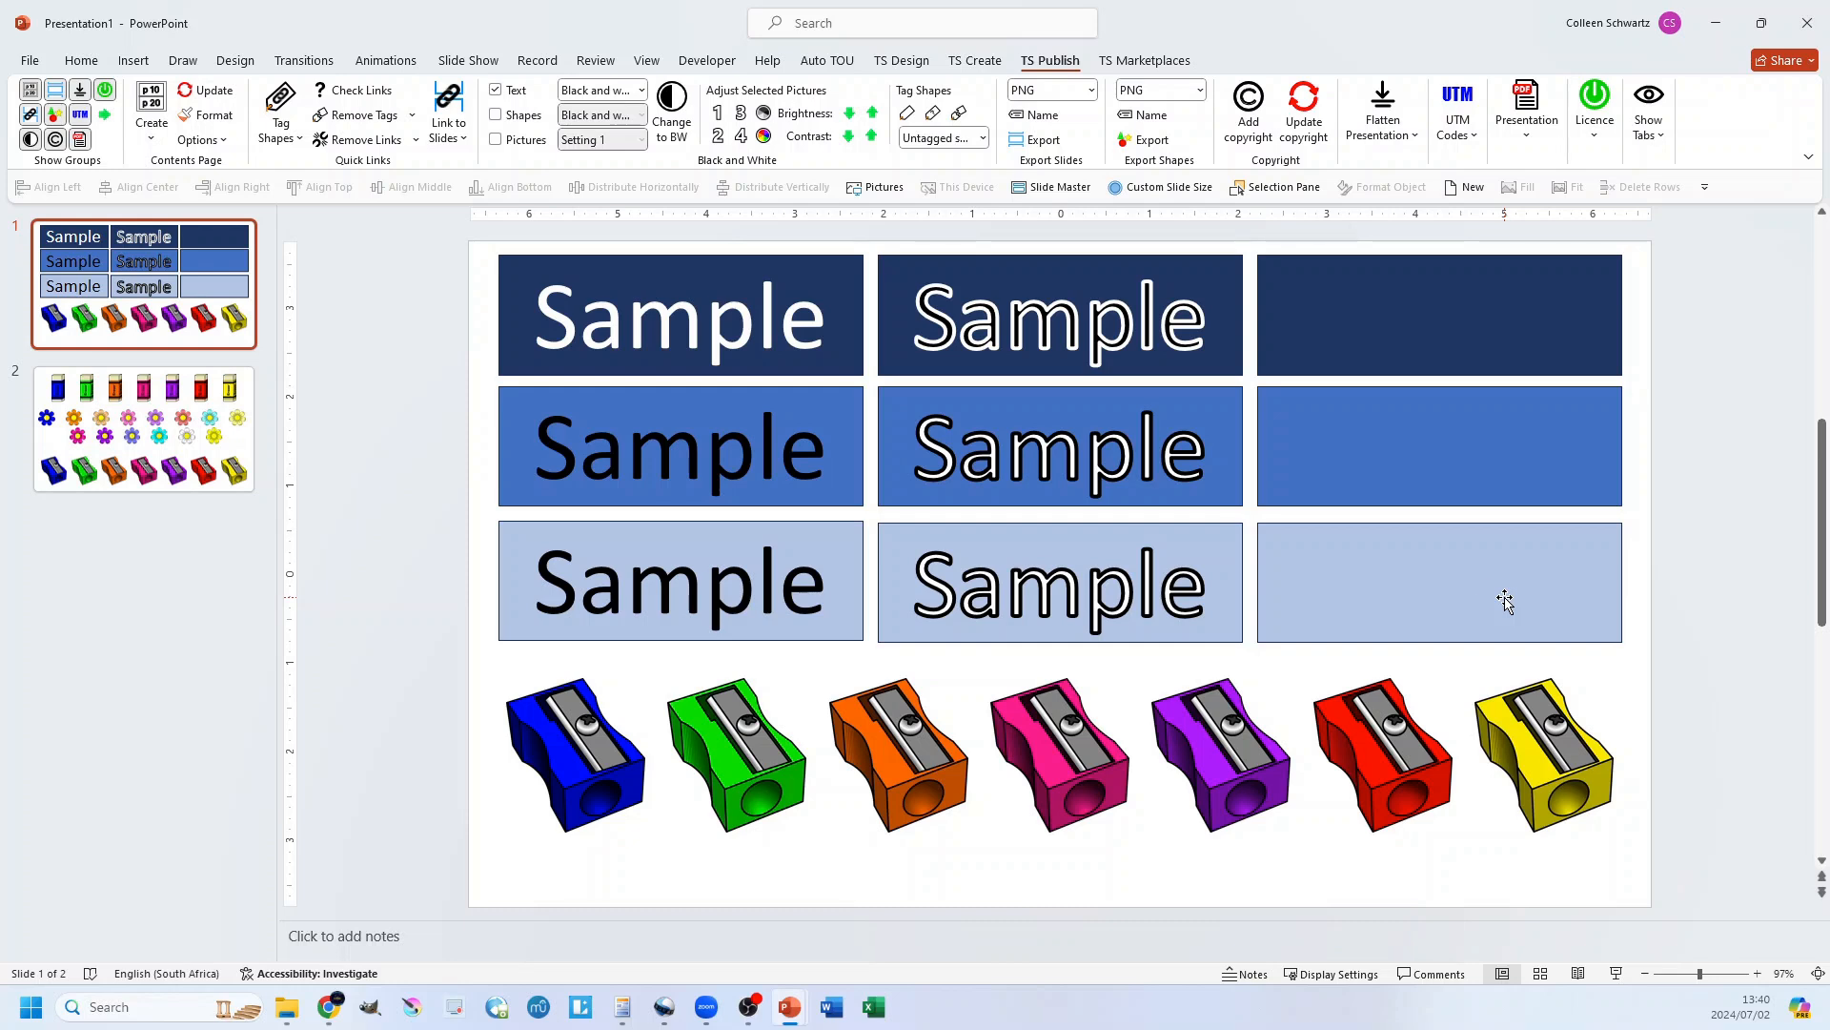
Limit the black-and-white conversion to shapes by excluding text and including shapes
left_click(496, 92)
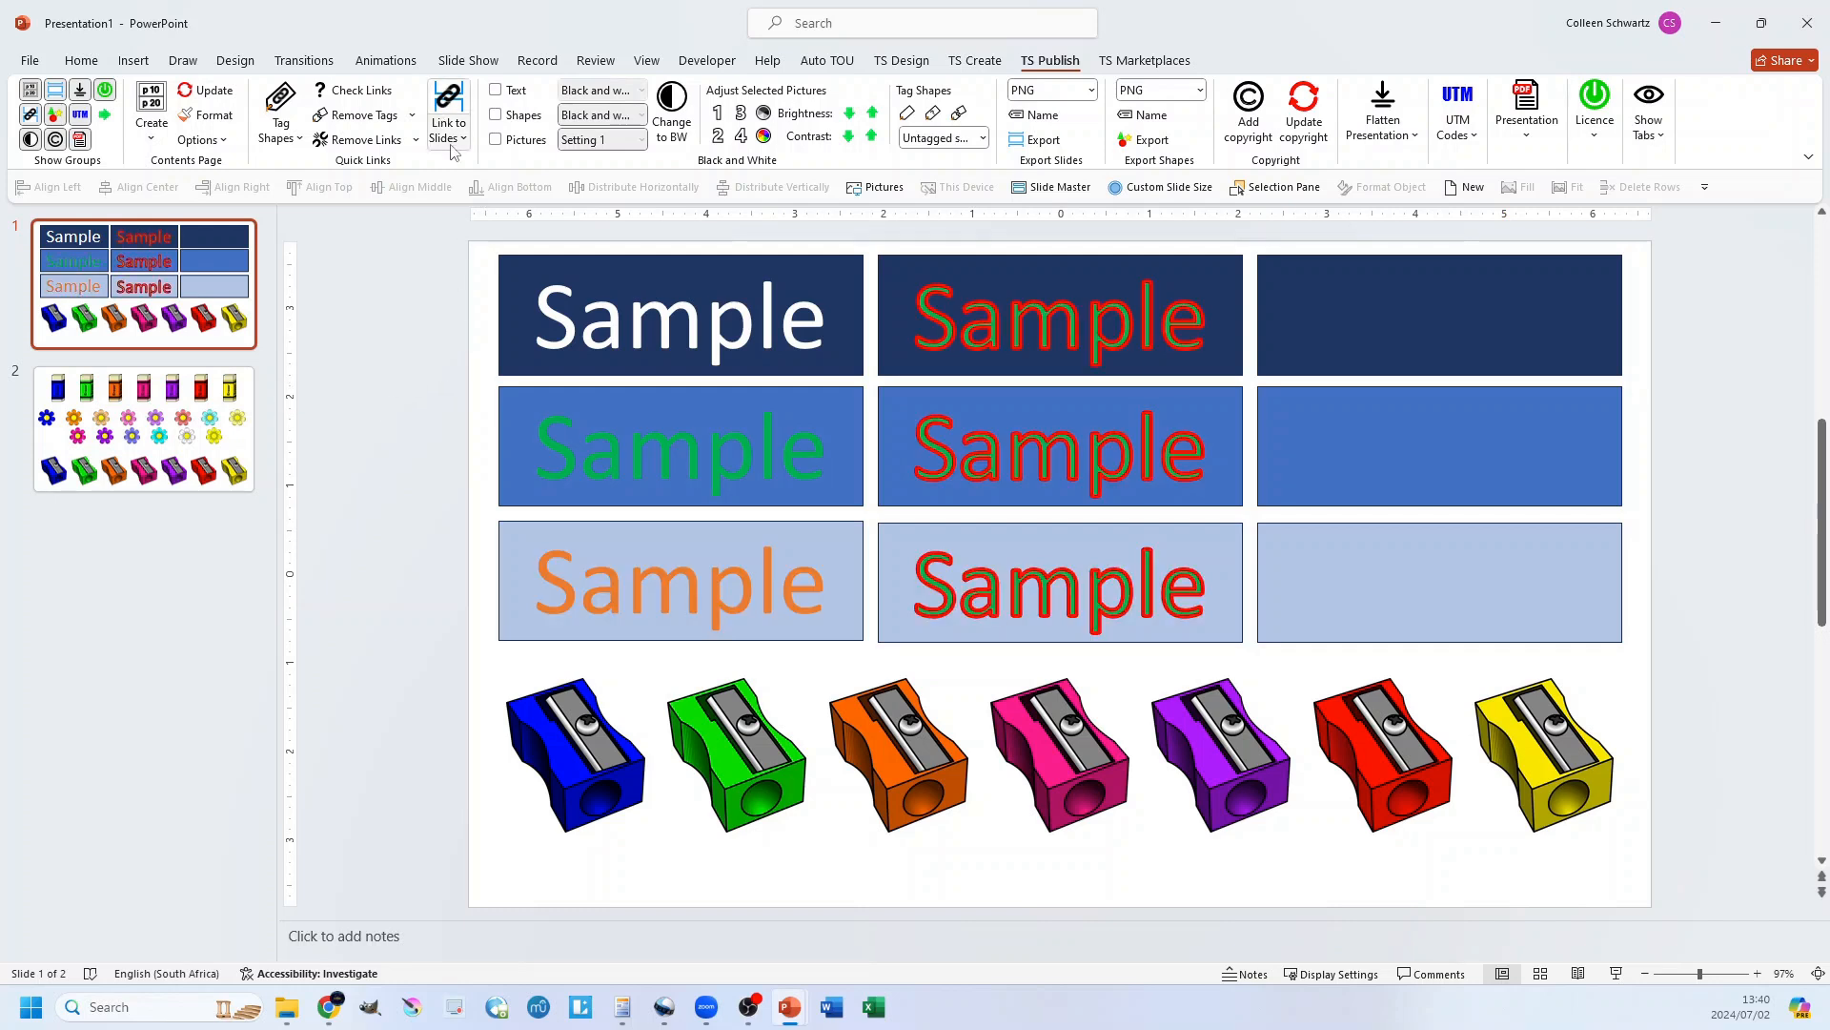
left_click(496, 91)
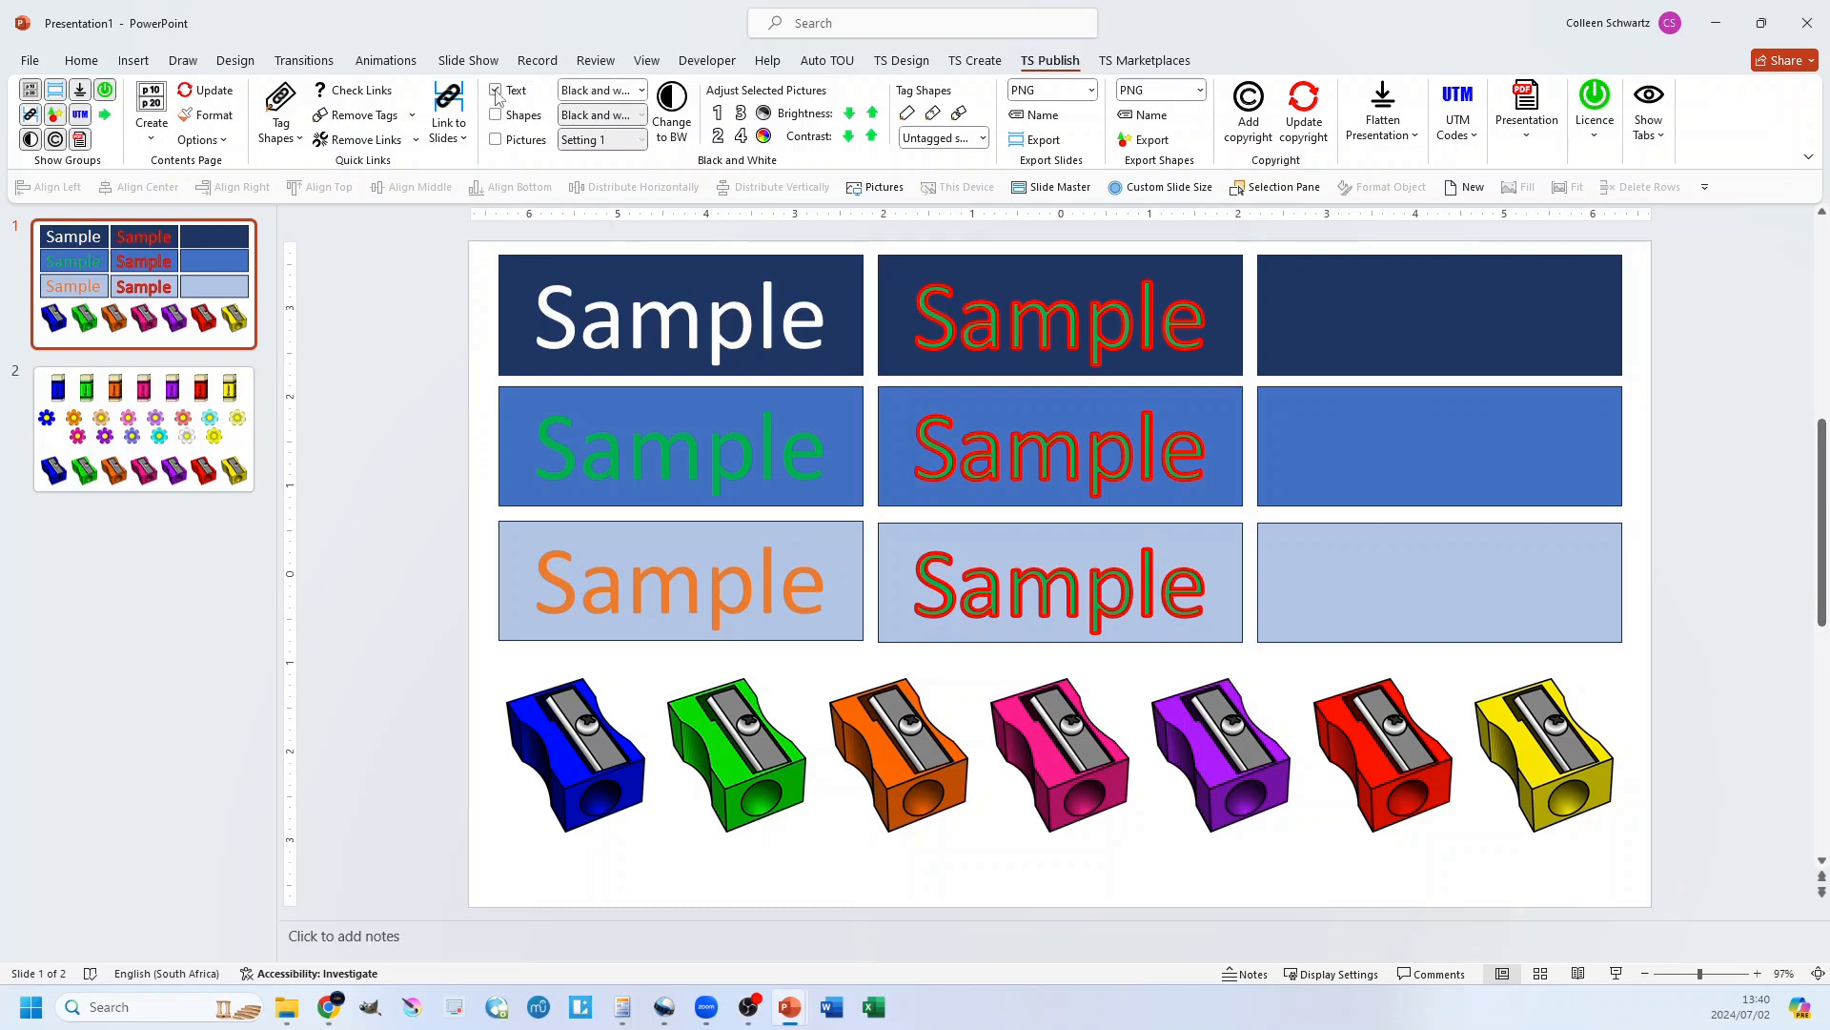
left_click(496, 90)
left_click(496, 115)
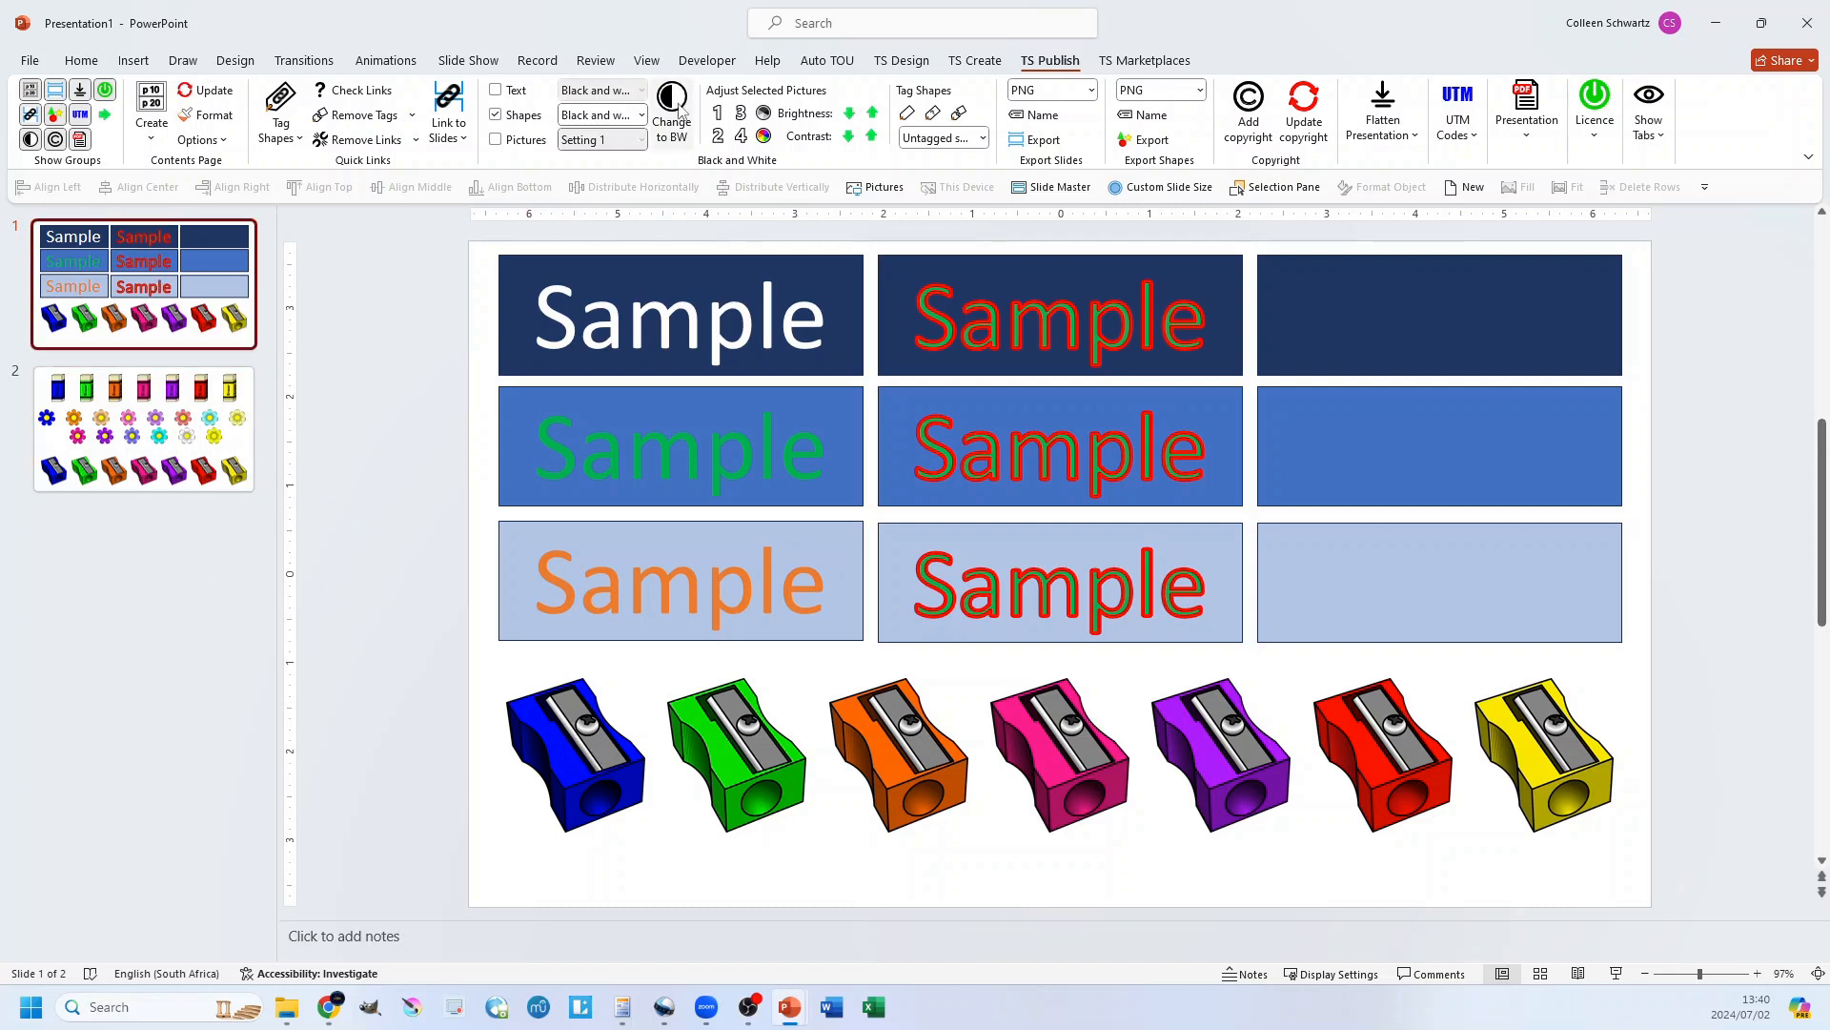
Convert slide 1's shape fills with the All white option and undo the conversion
left_click(641, 115)
left_click(591, 138)
left_click(671, 113)
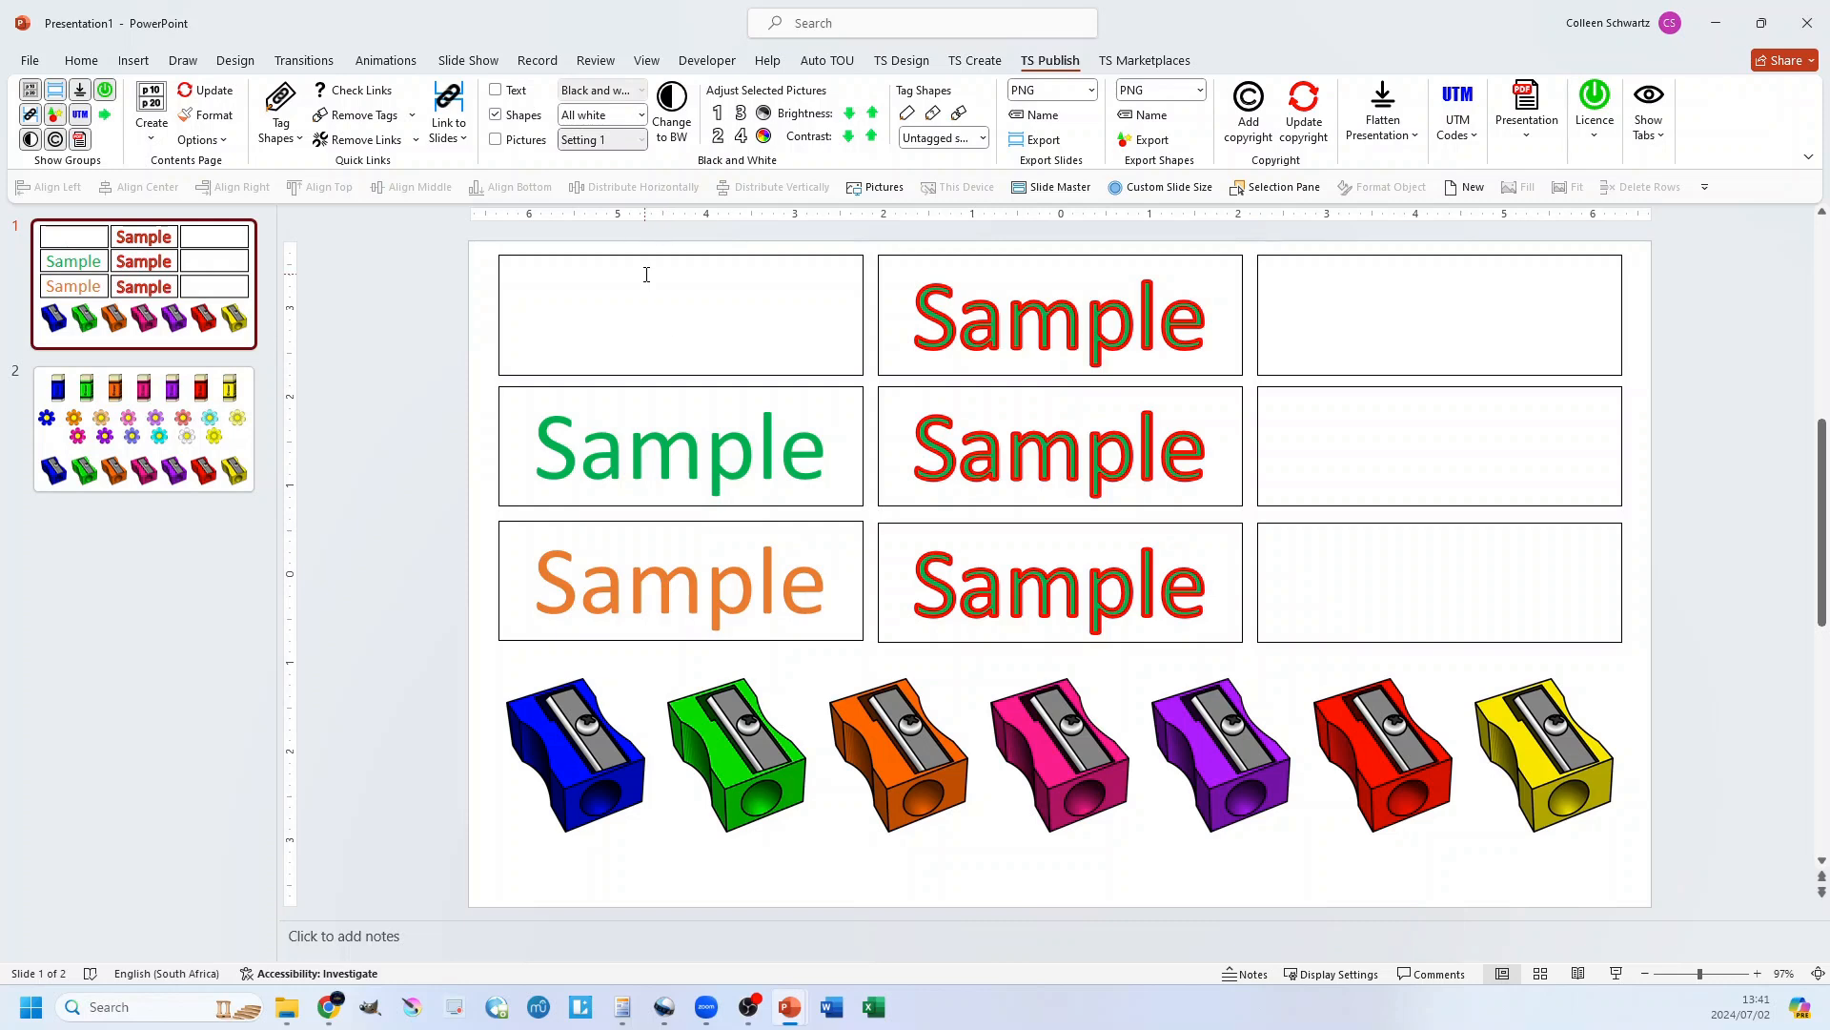
key("ctrl+z")
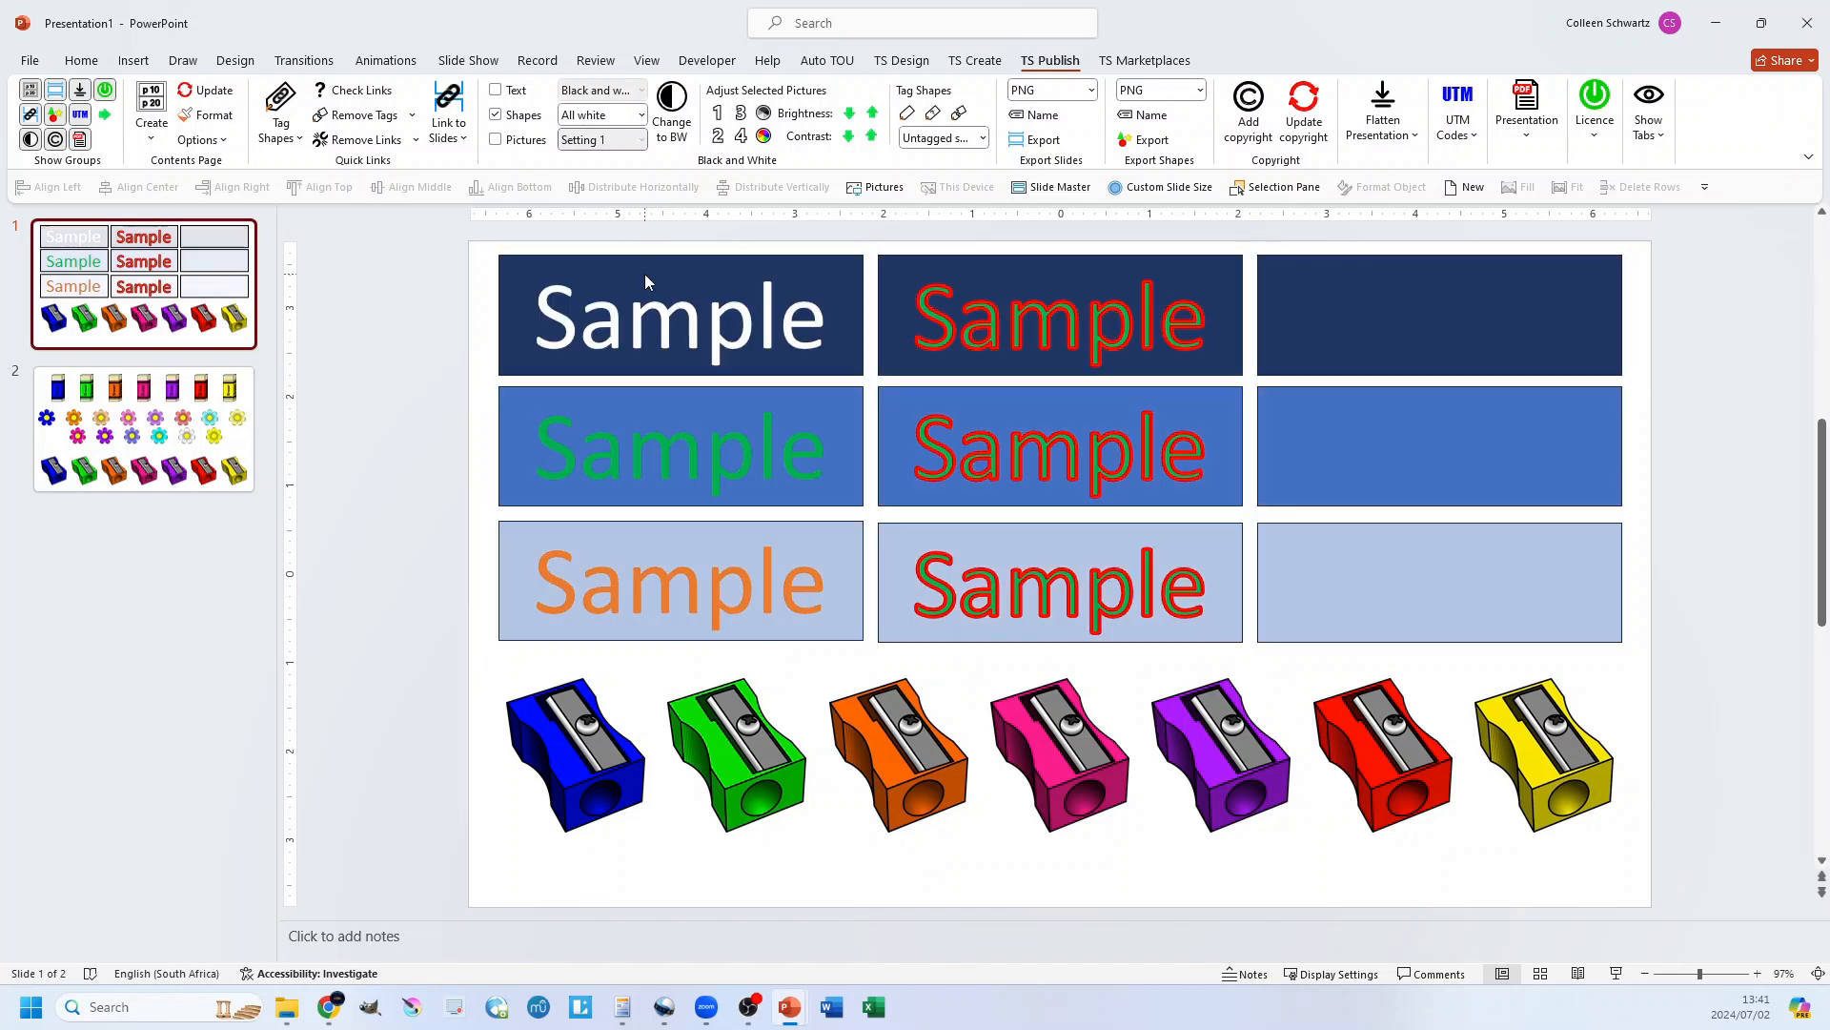
Convert slide 1's shape fills with the Black and white option and undo the conversion
left_click(615, 114)
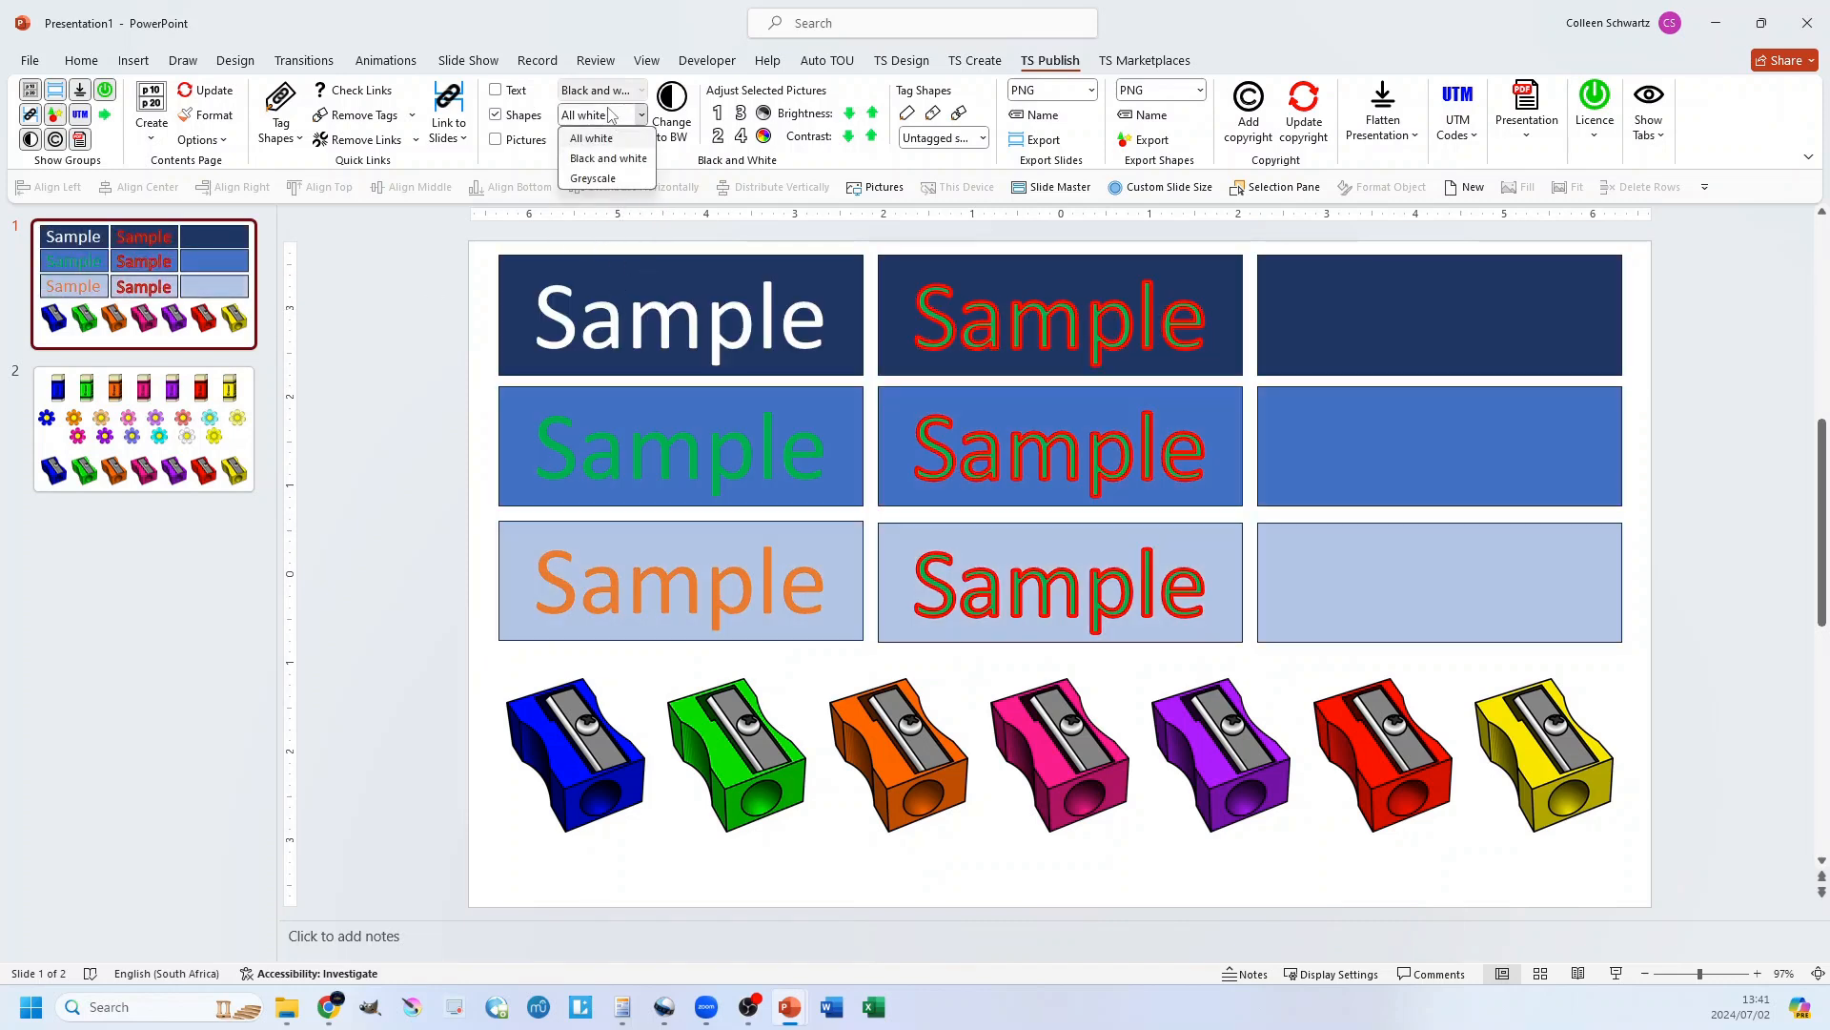
left_click(615, 164)
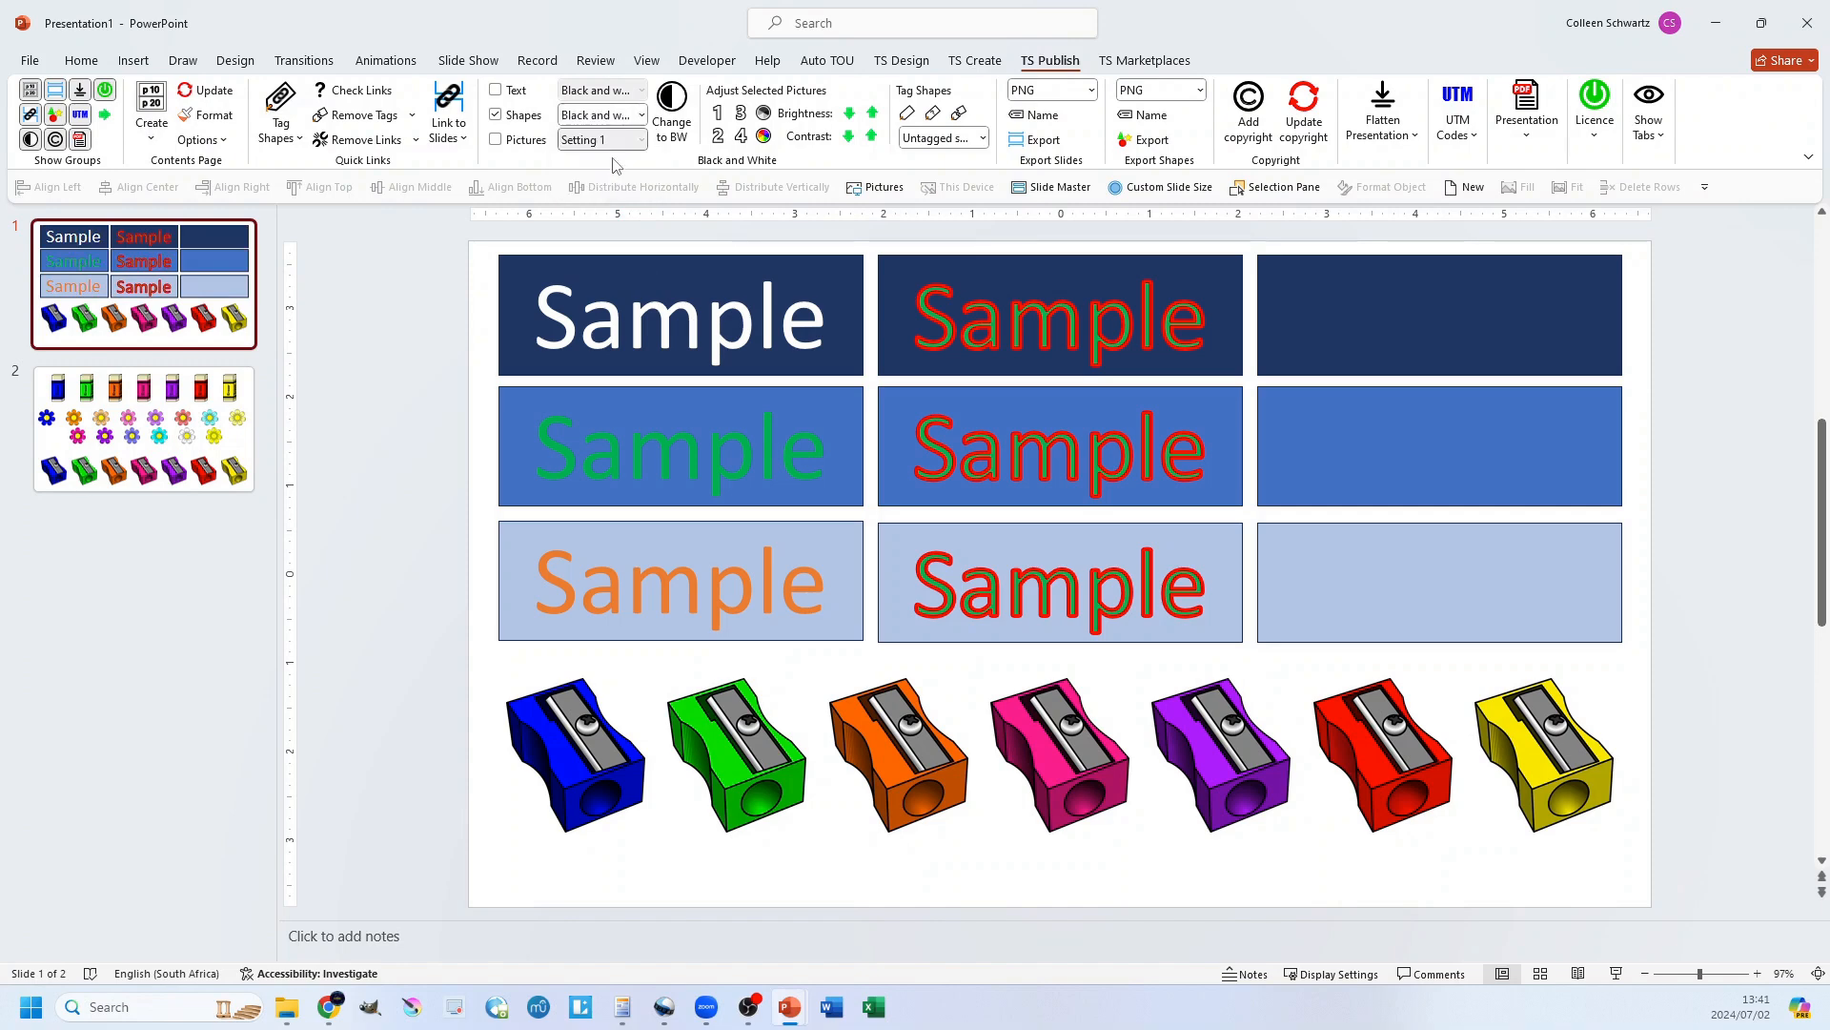
left_click(673, 107)
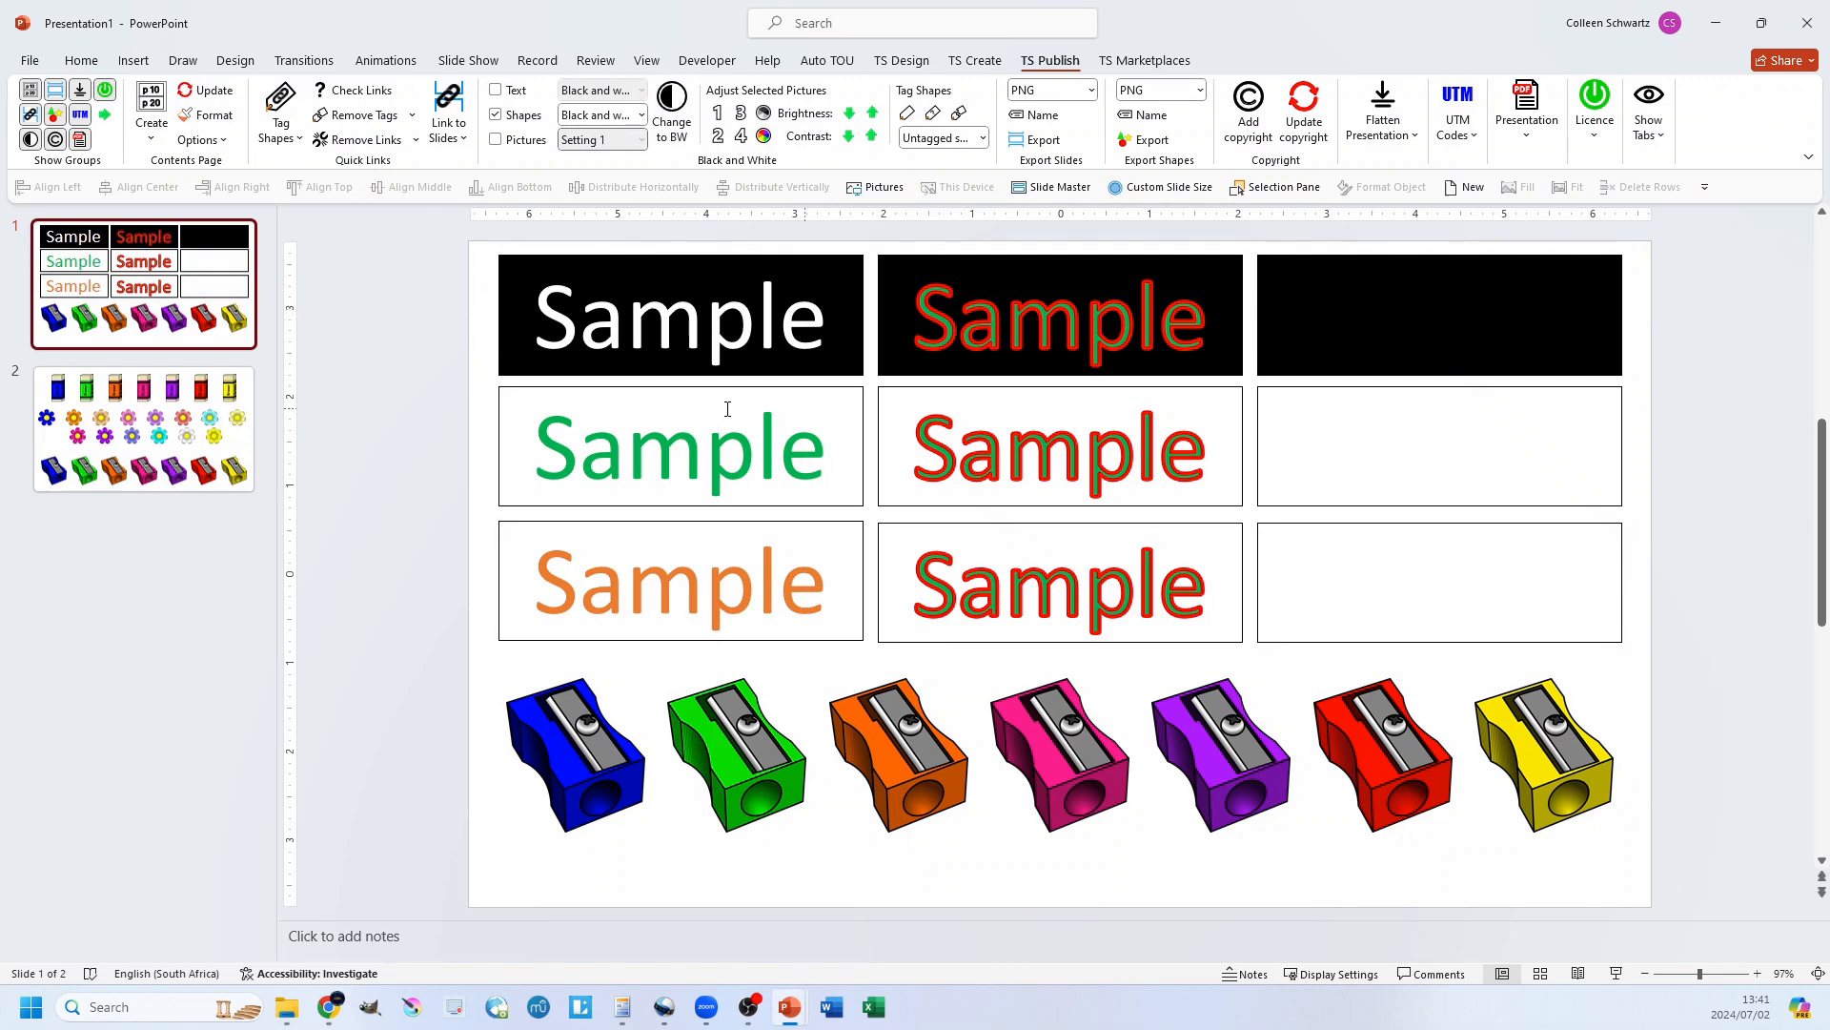
left_click(376, 470)
key("ctrl+z")
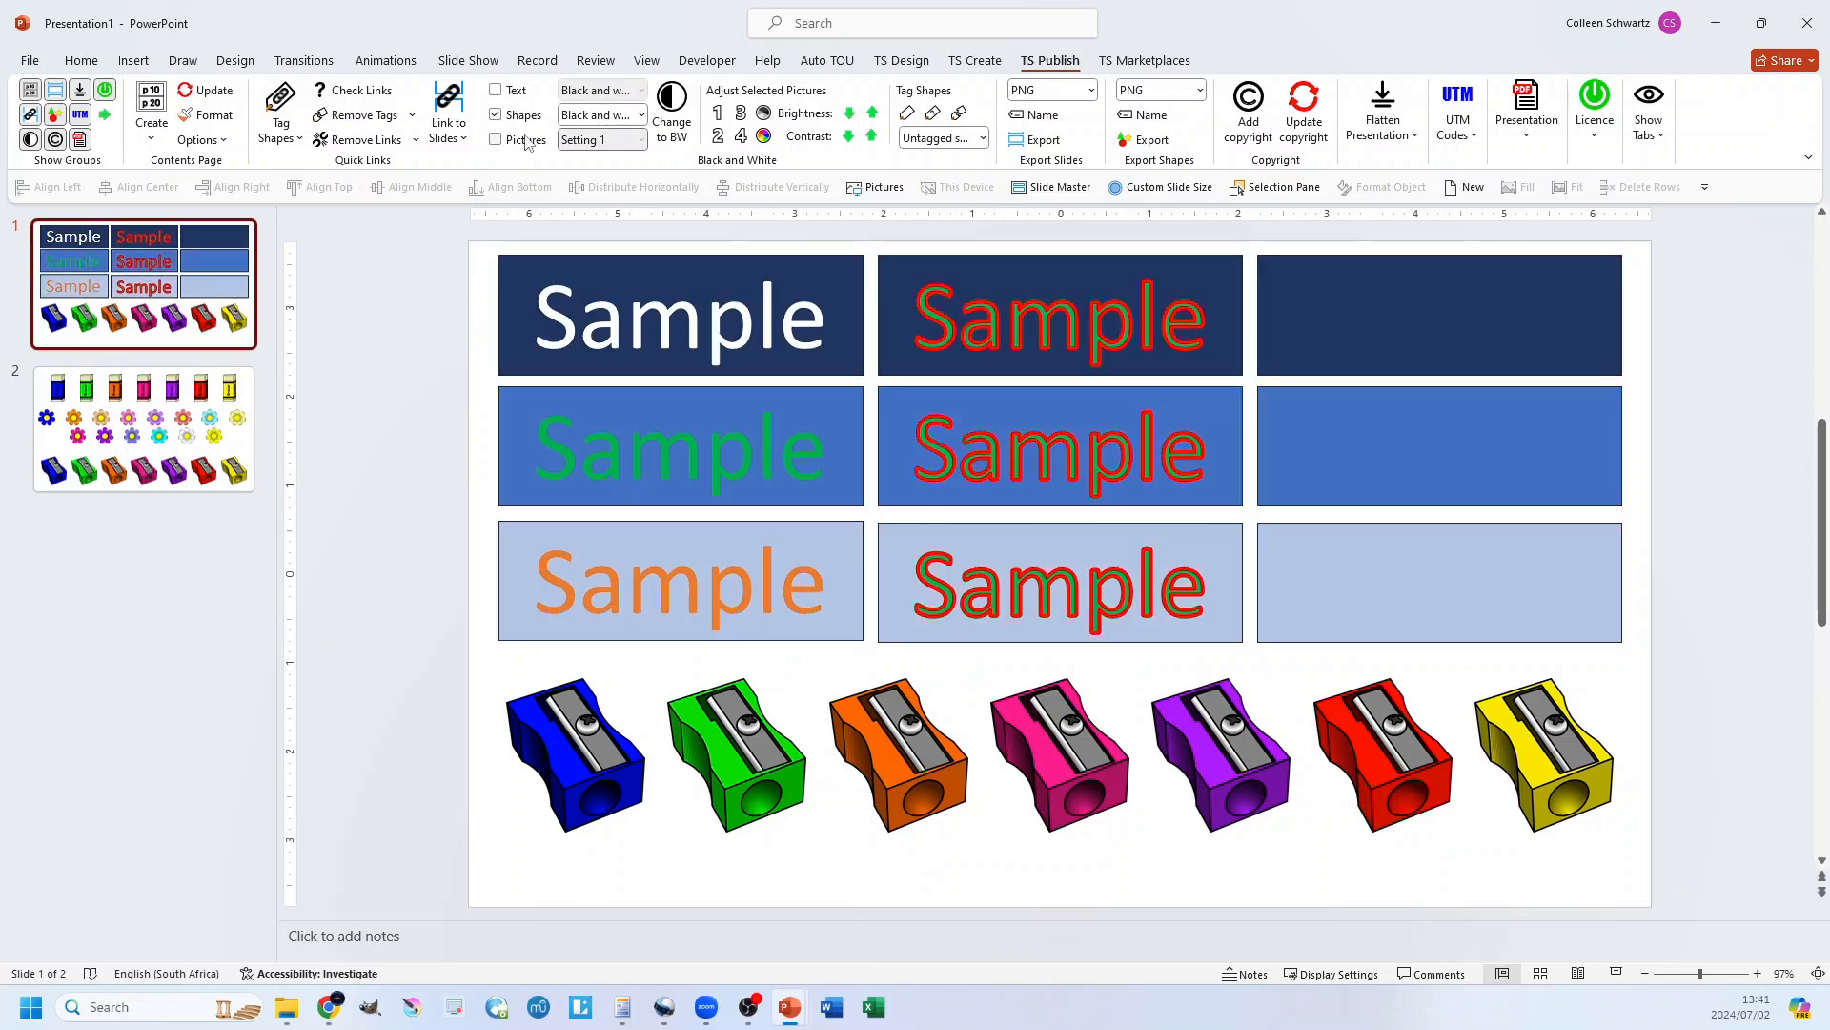
Convert slide 1's shape fills with the Greyscale option and undo the conversion
left_click(642, 115)
left_click(608, 179)
left_click(673, 105)
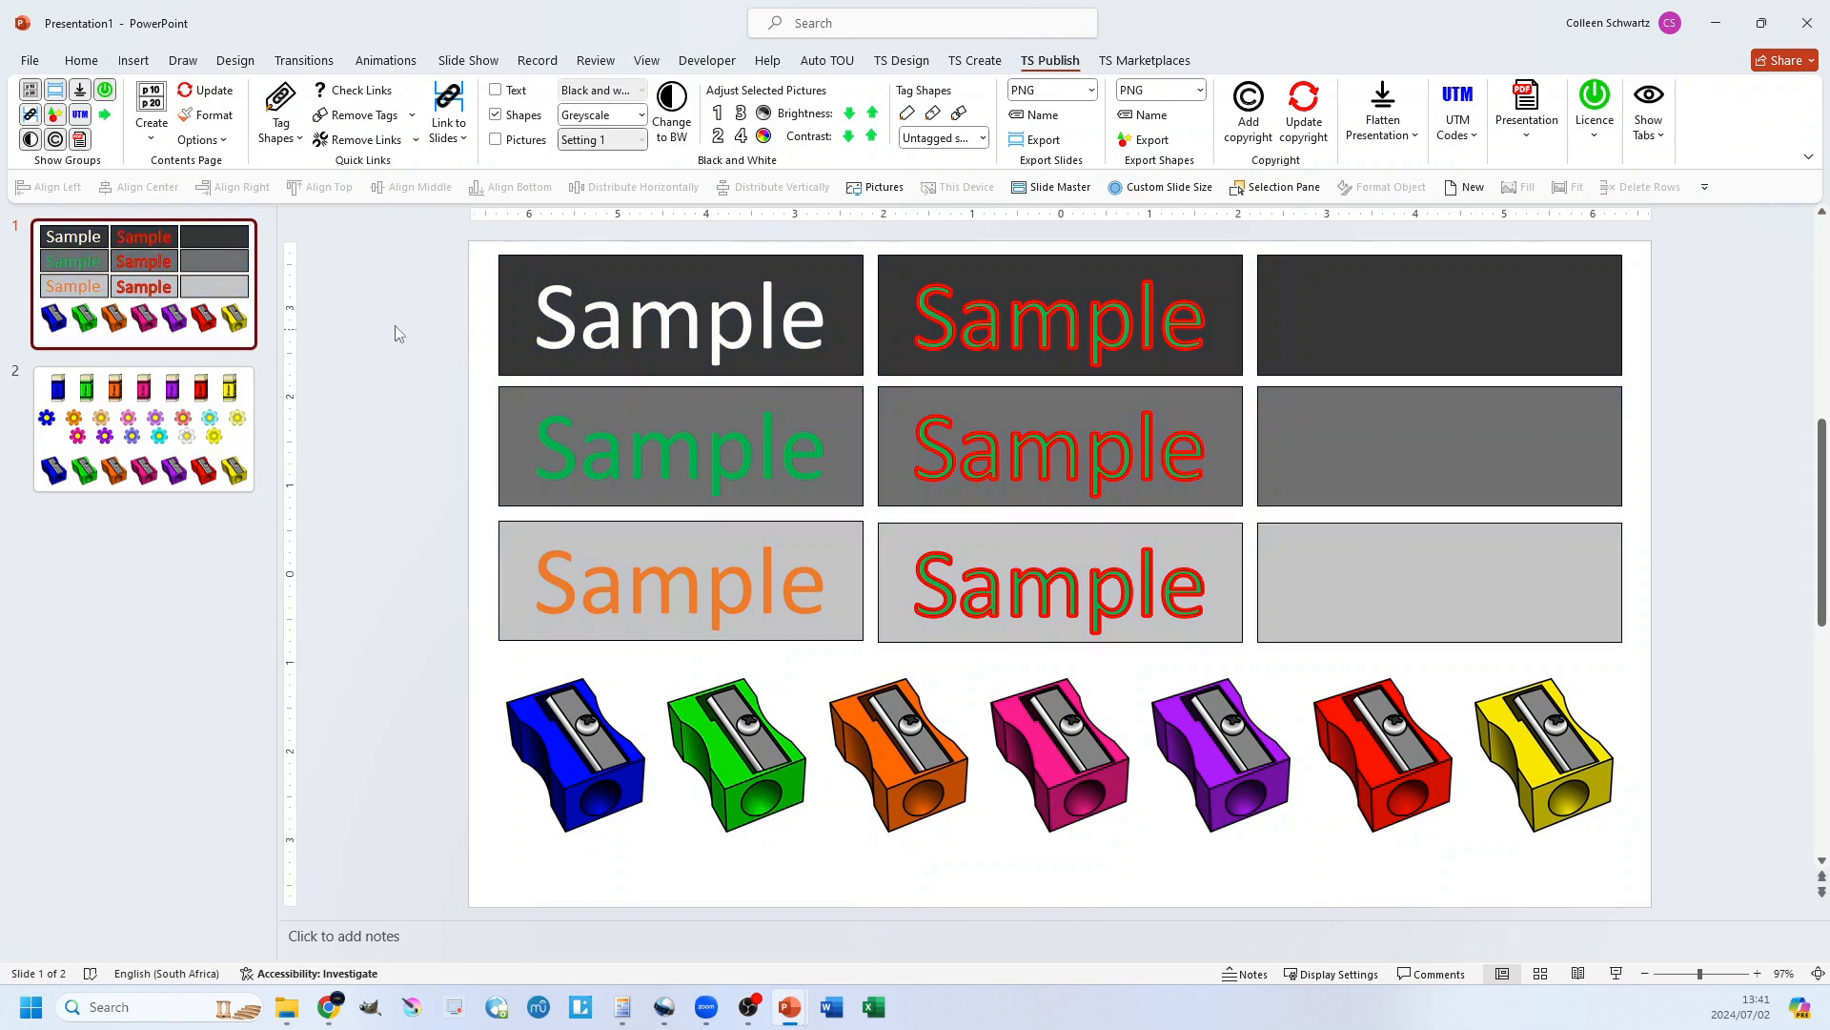
key("ctrl+z")
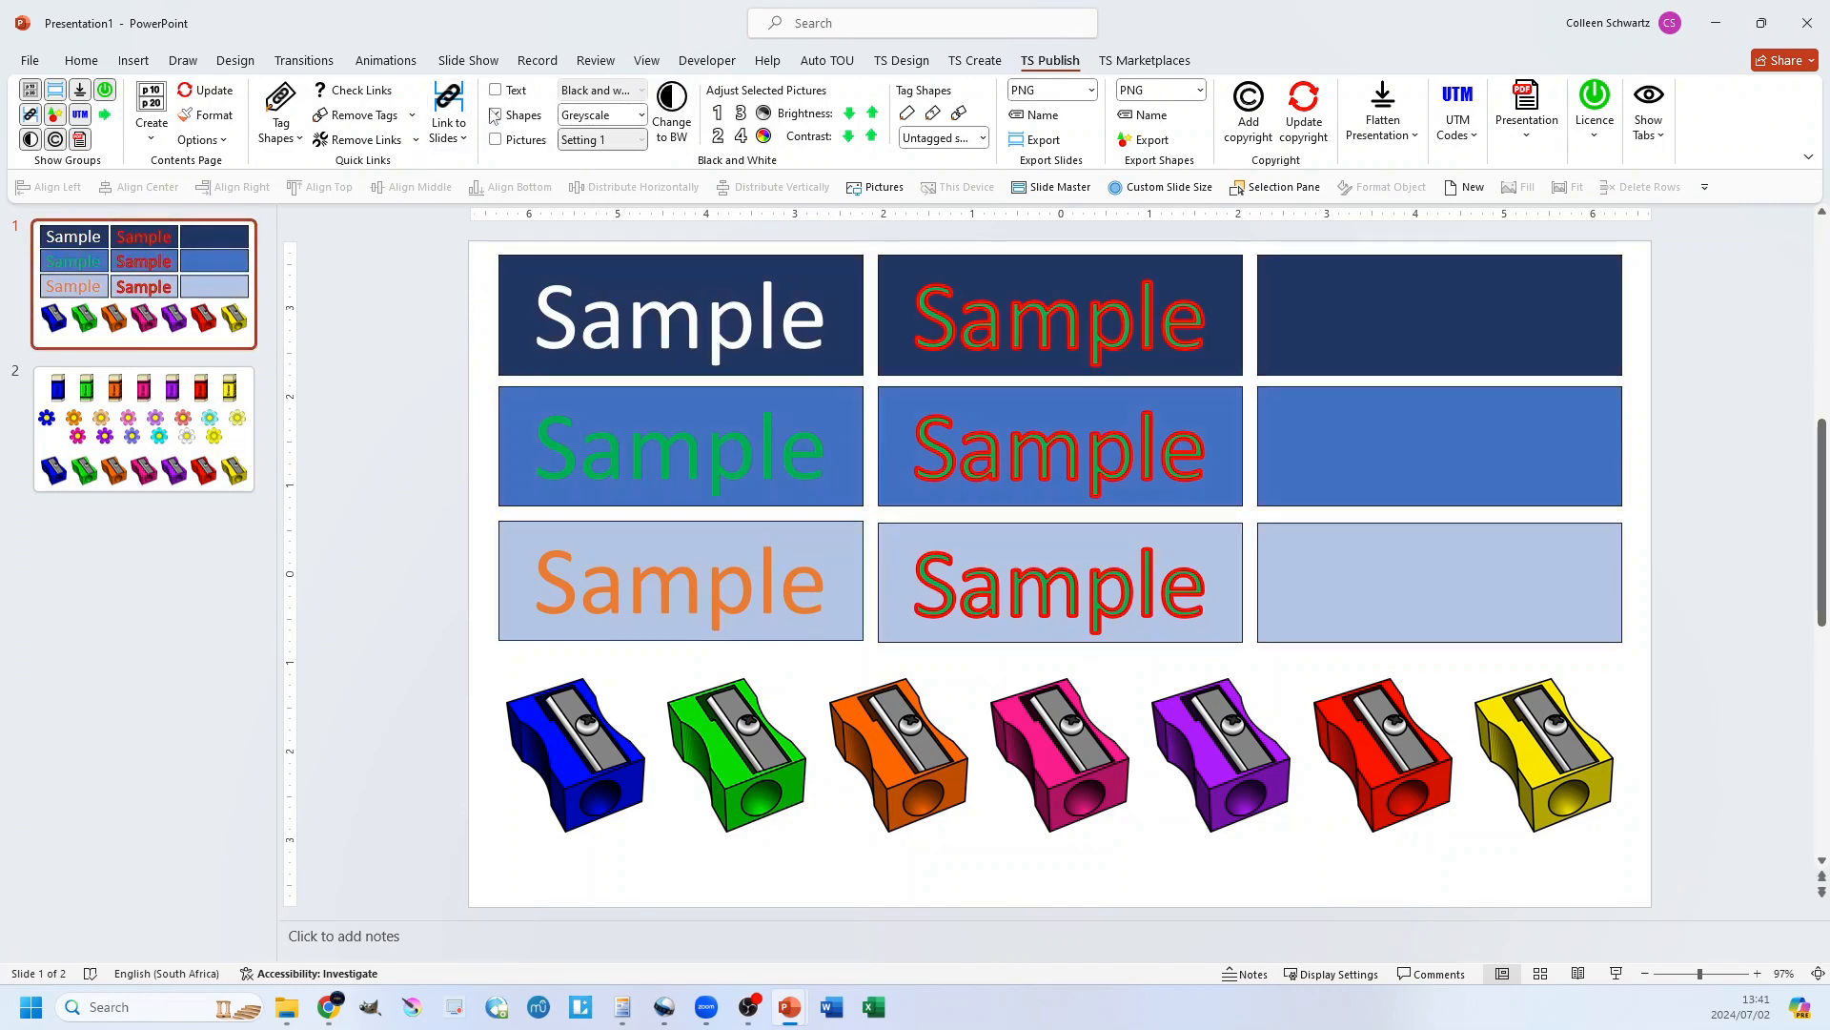
Limit the black-and-white conversion to pictures, excluding shapes, and choose Setting 1 for them
left_click(497, 115)
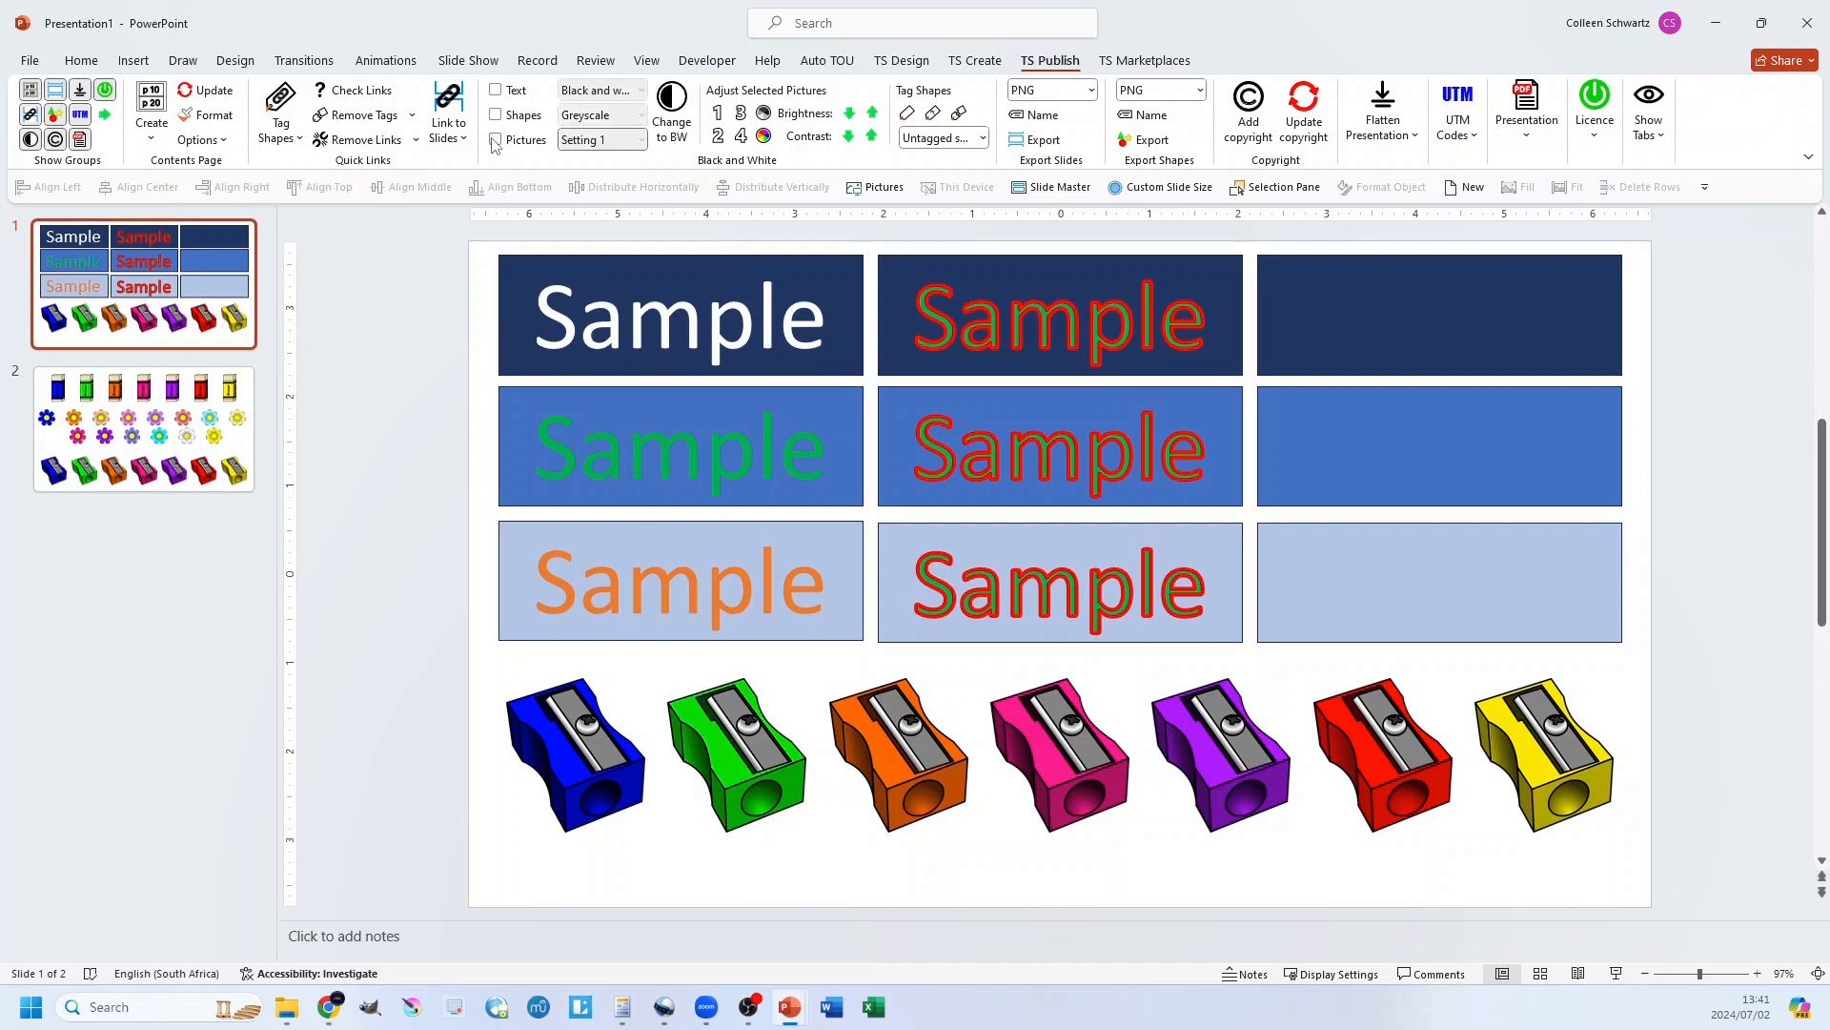
left_click(496, 140)
left_click(641, 140)
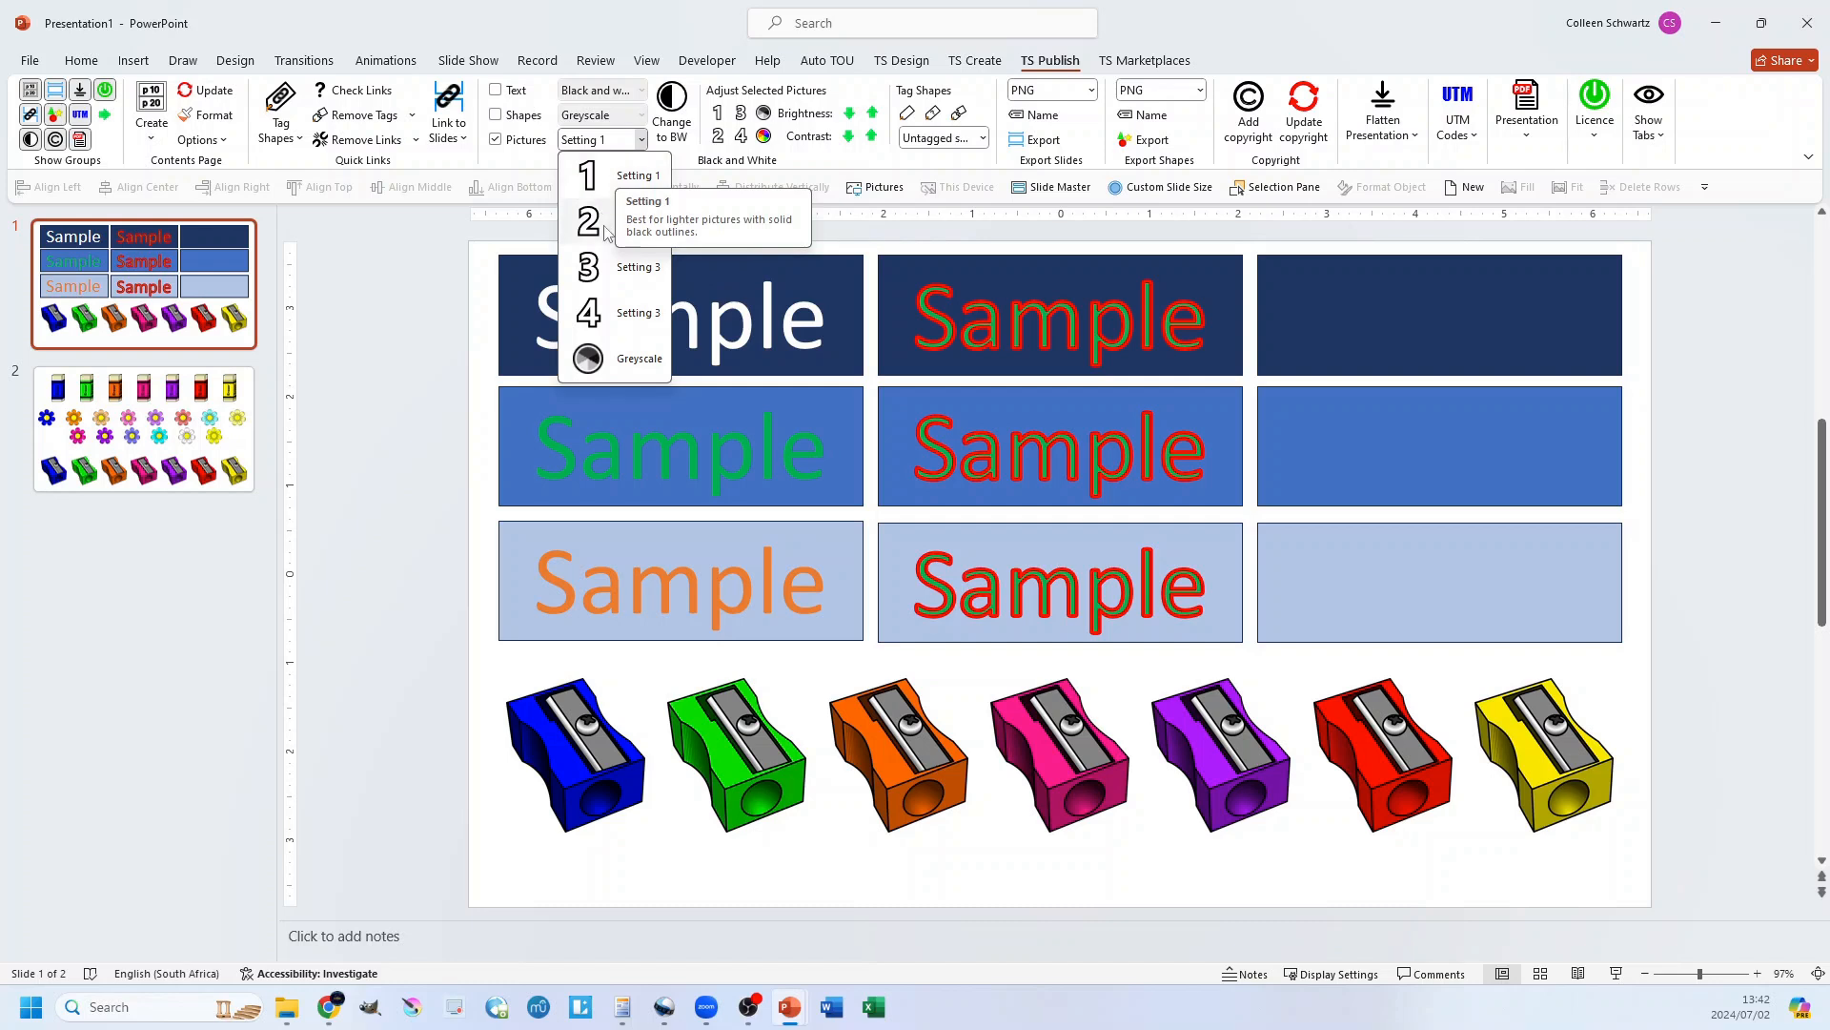
left_click(622, 178)
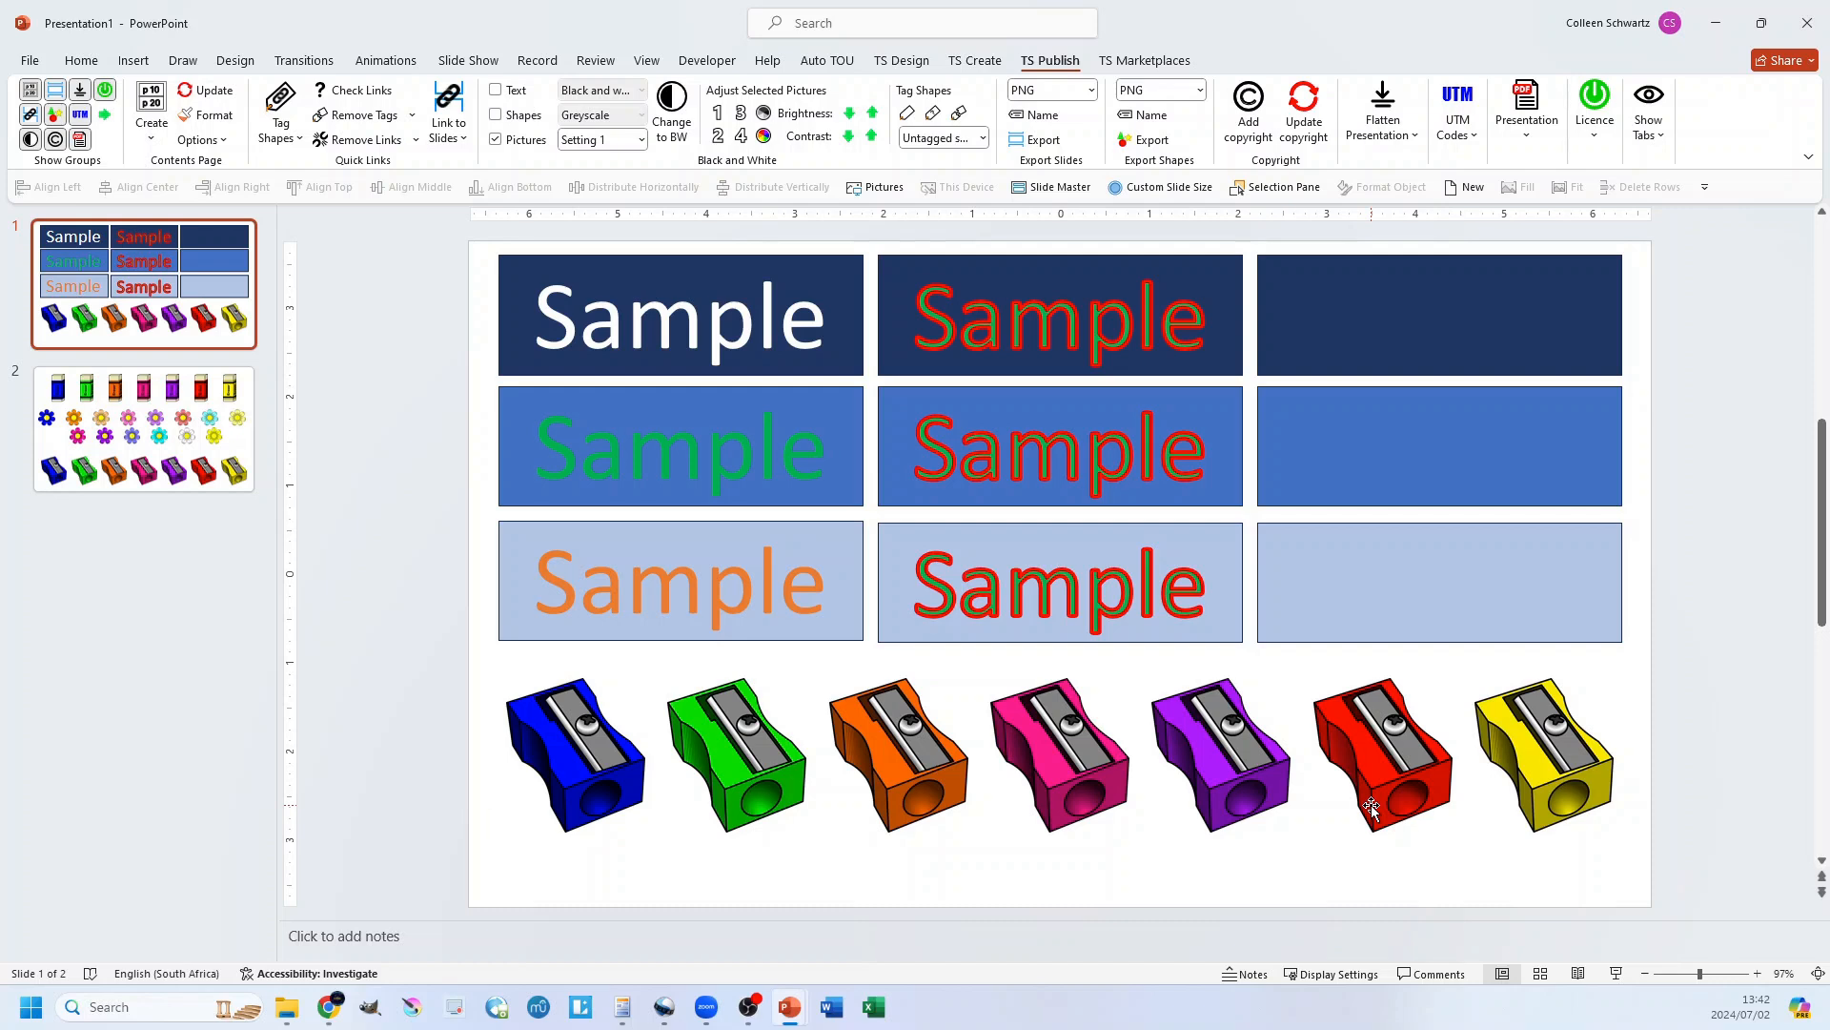
Convert slide 1's sharpener pictures to black and white with Setting 1 and undo the conversion
left_click(674, 117)
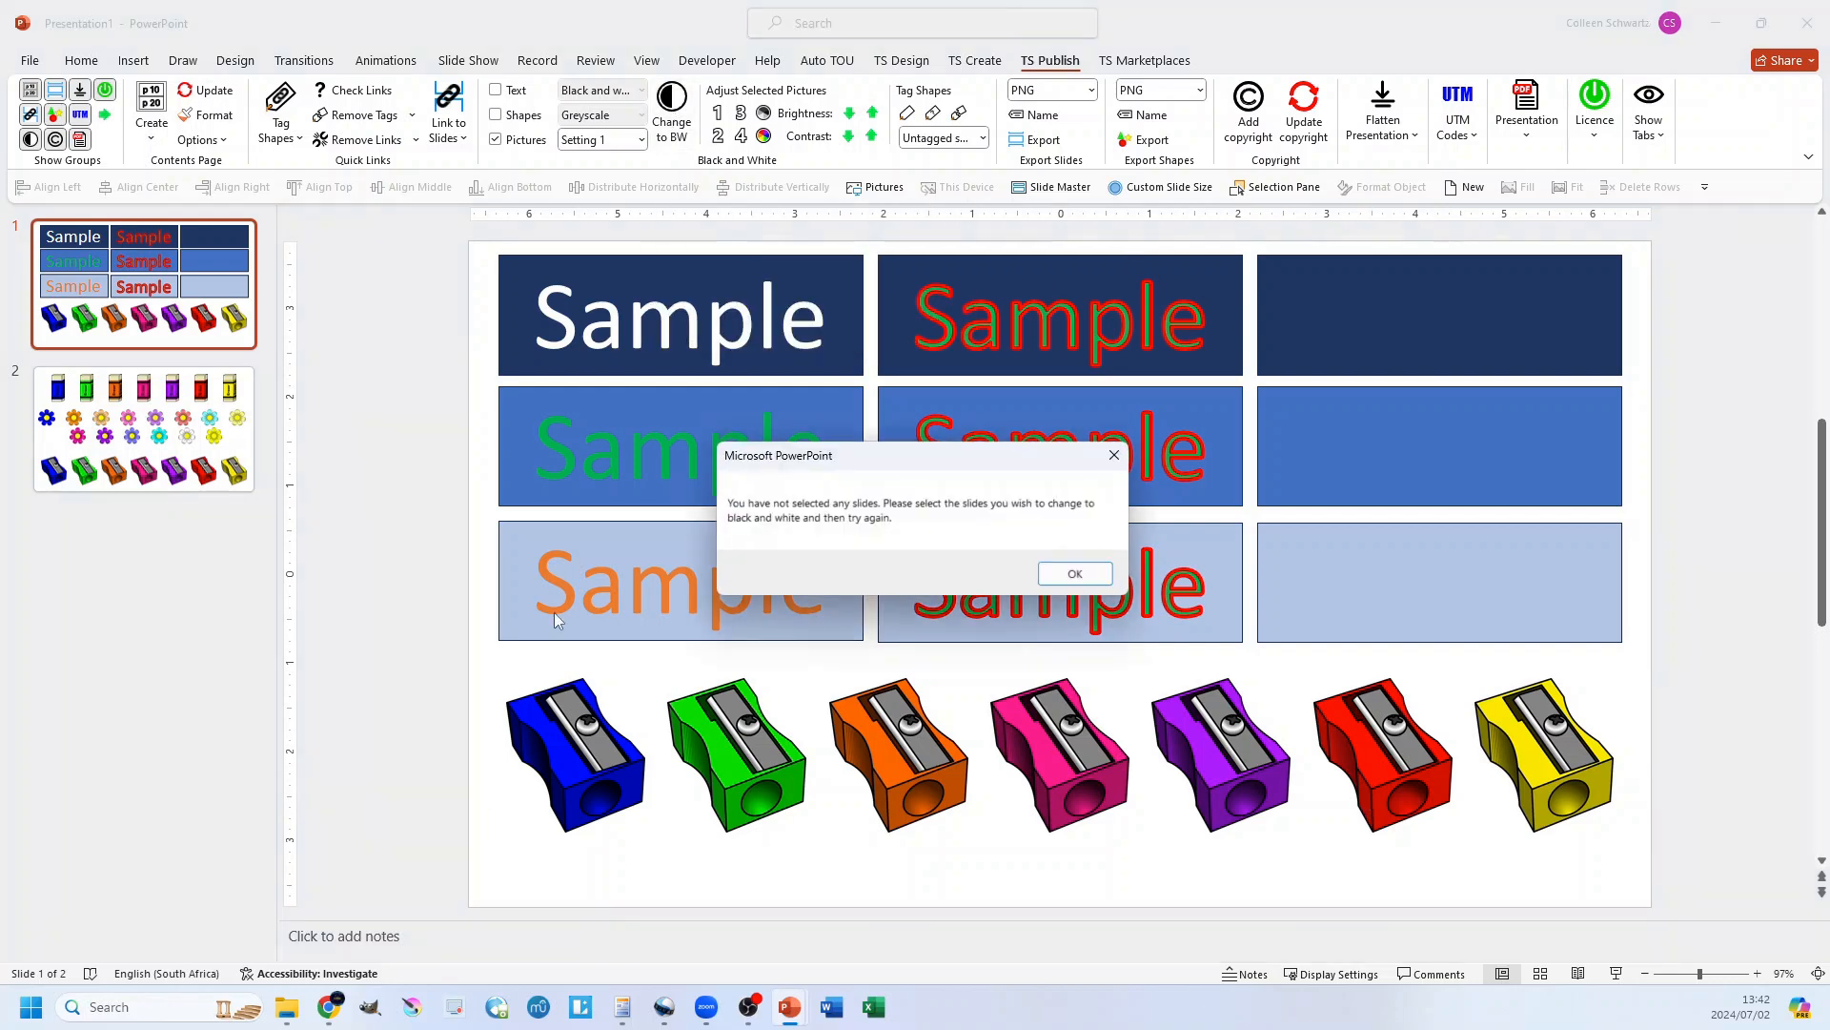
left_click(1106, 571)
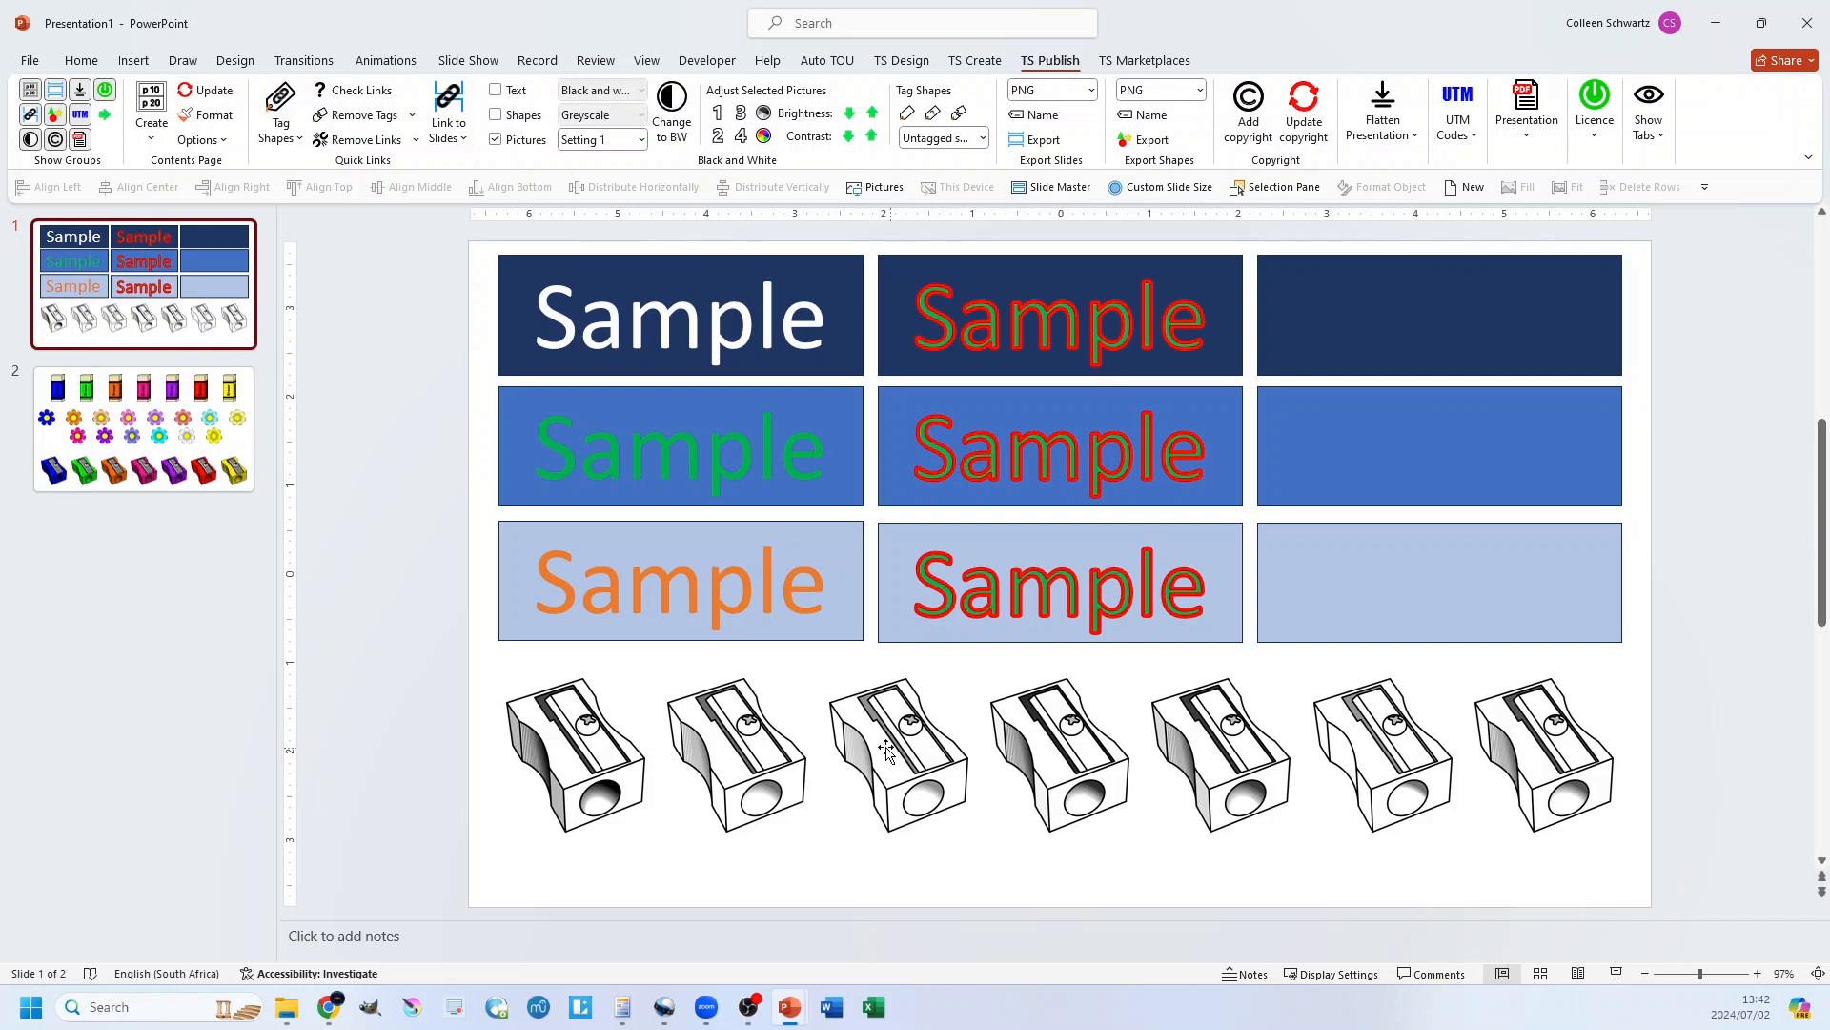
left_click(610, 140)
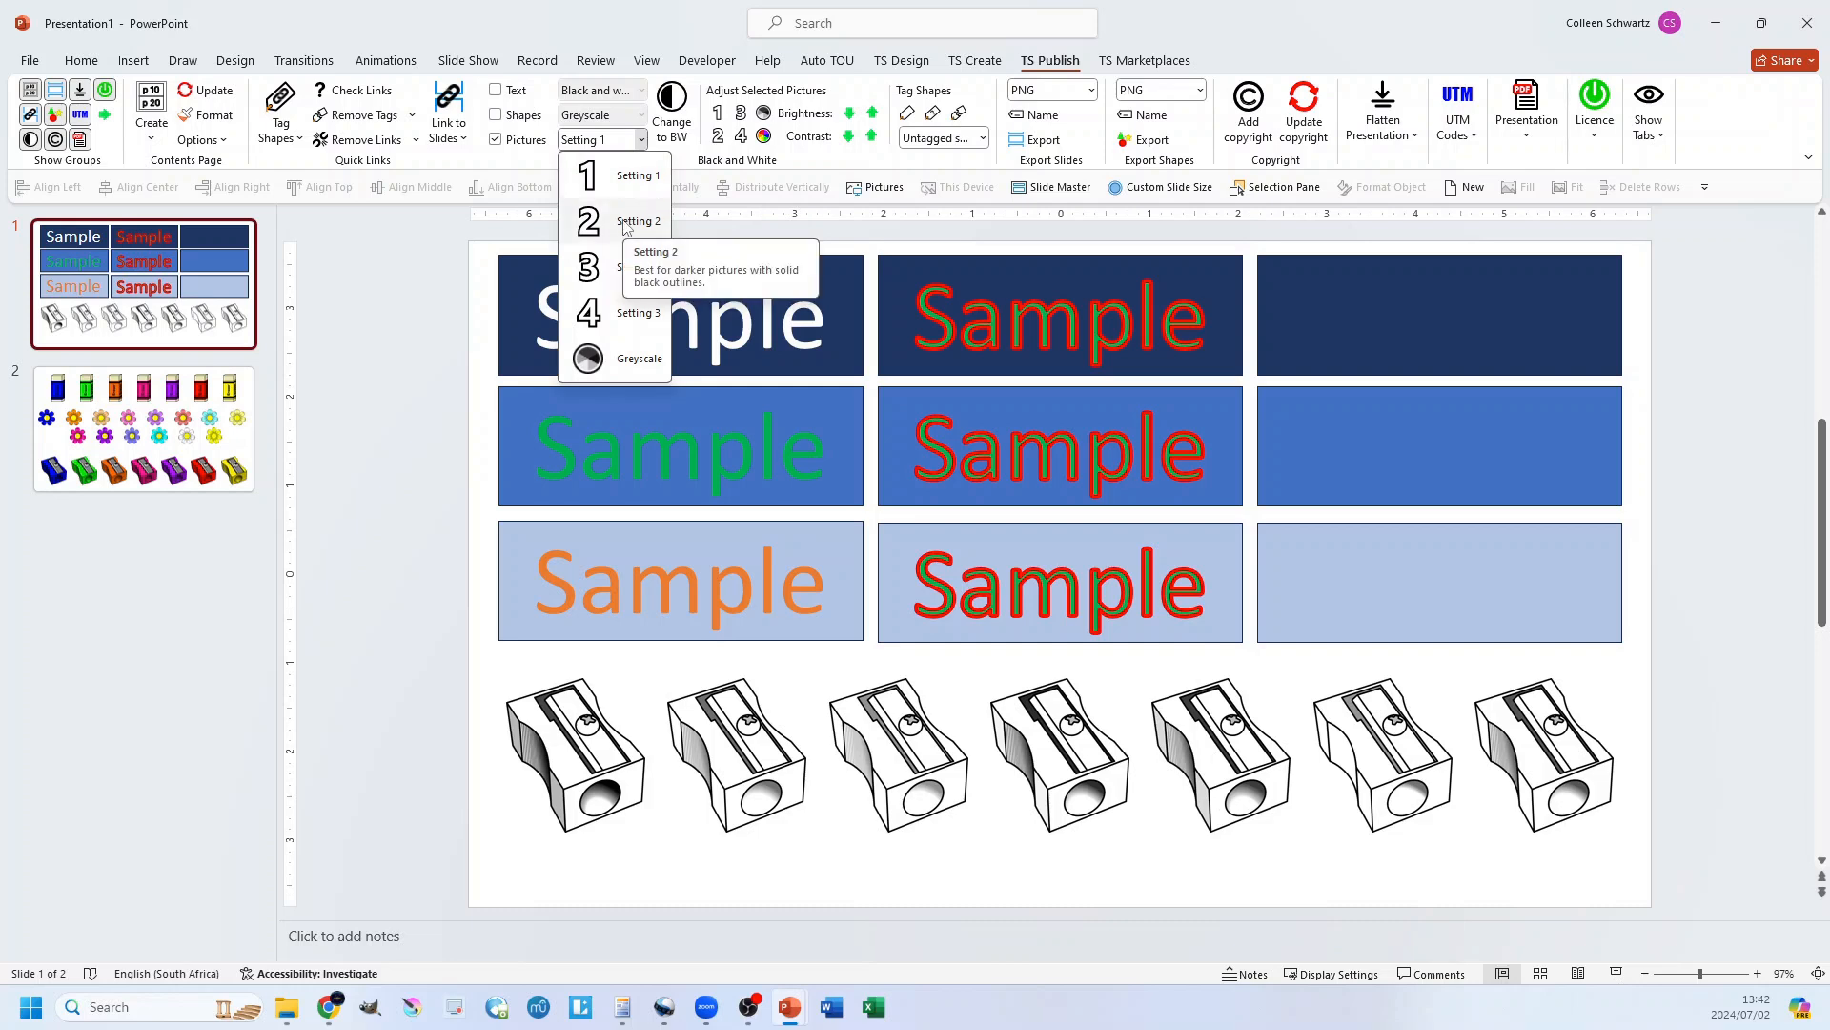
left_click(387, 286)
key("ctrl+z")
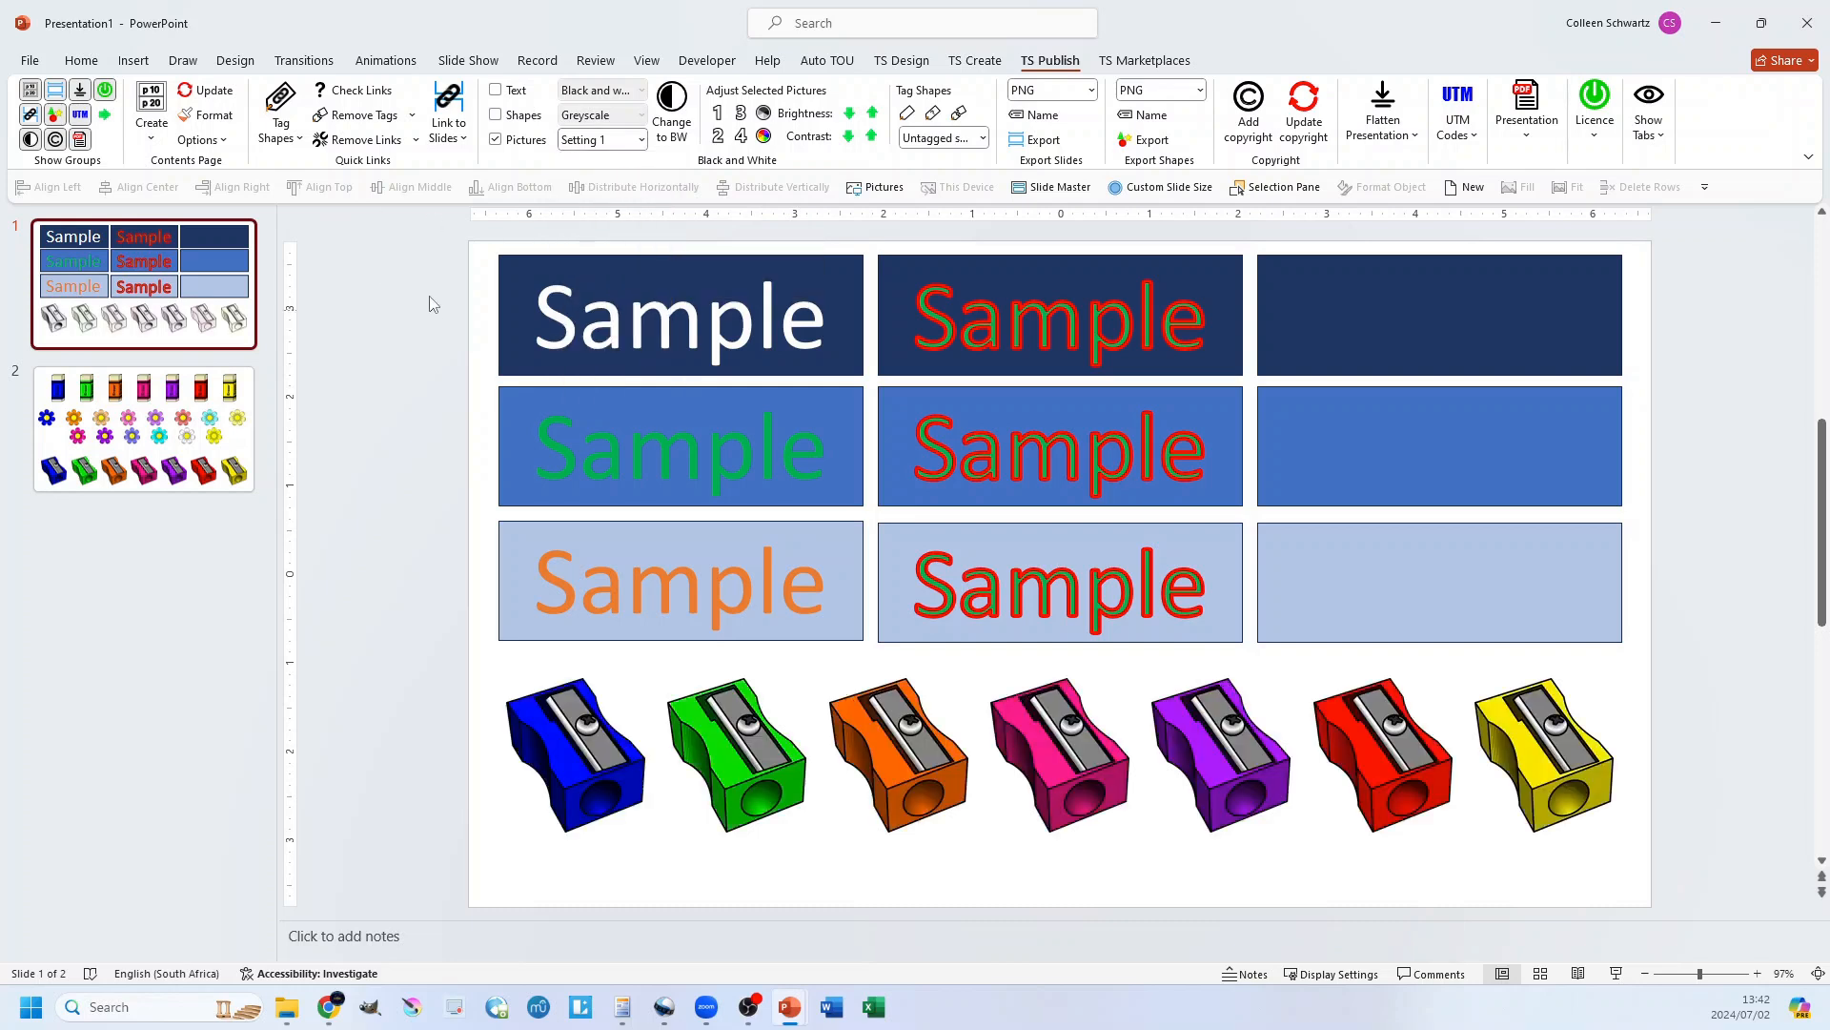
Convert slide 1's sharpener pictures to black and white with Setting 2 and undo the conversion
left_click(629, 139)
left_click(634, 221)
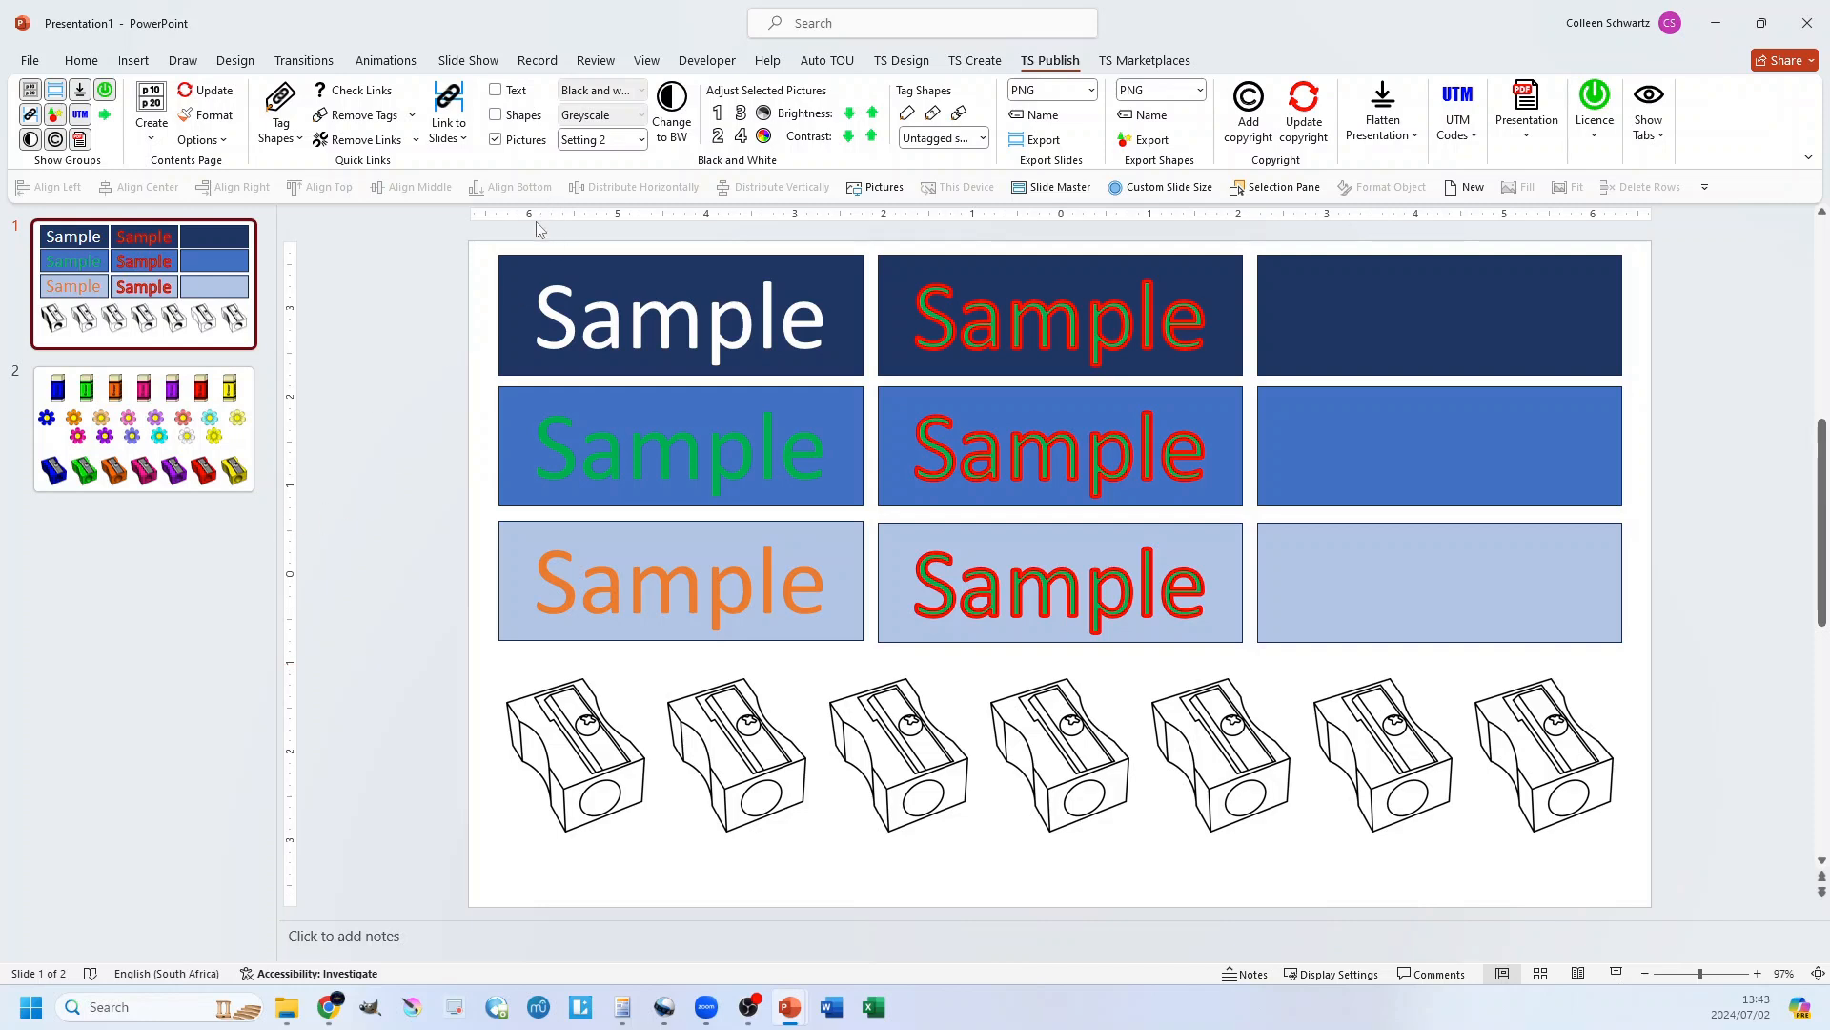
key("ctrl+z")
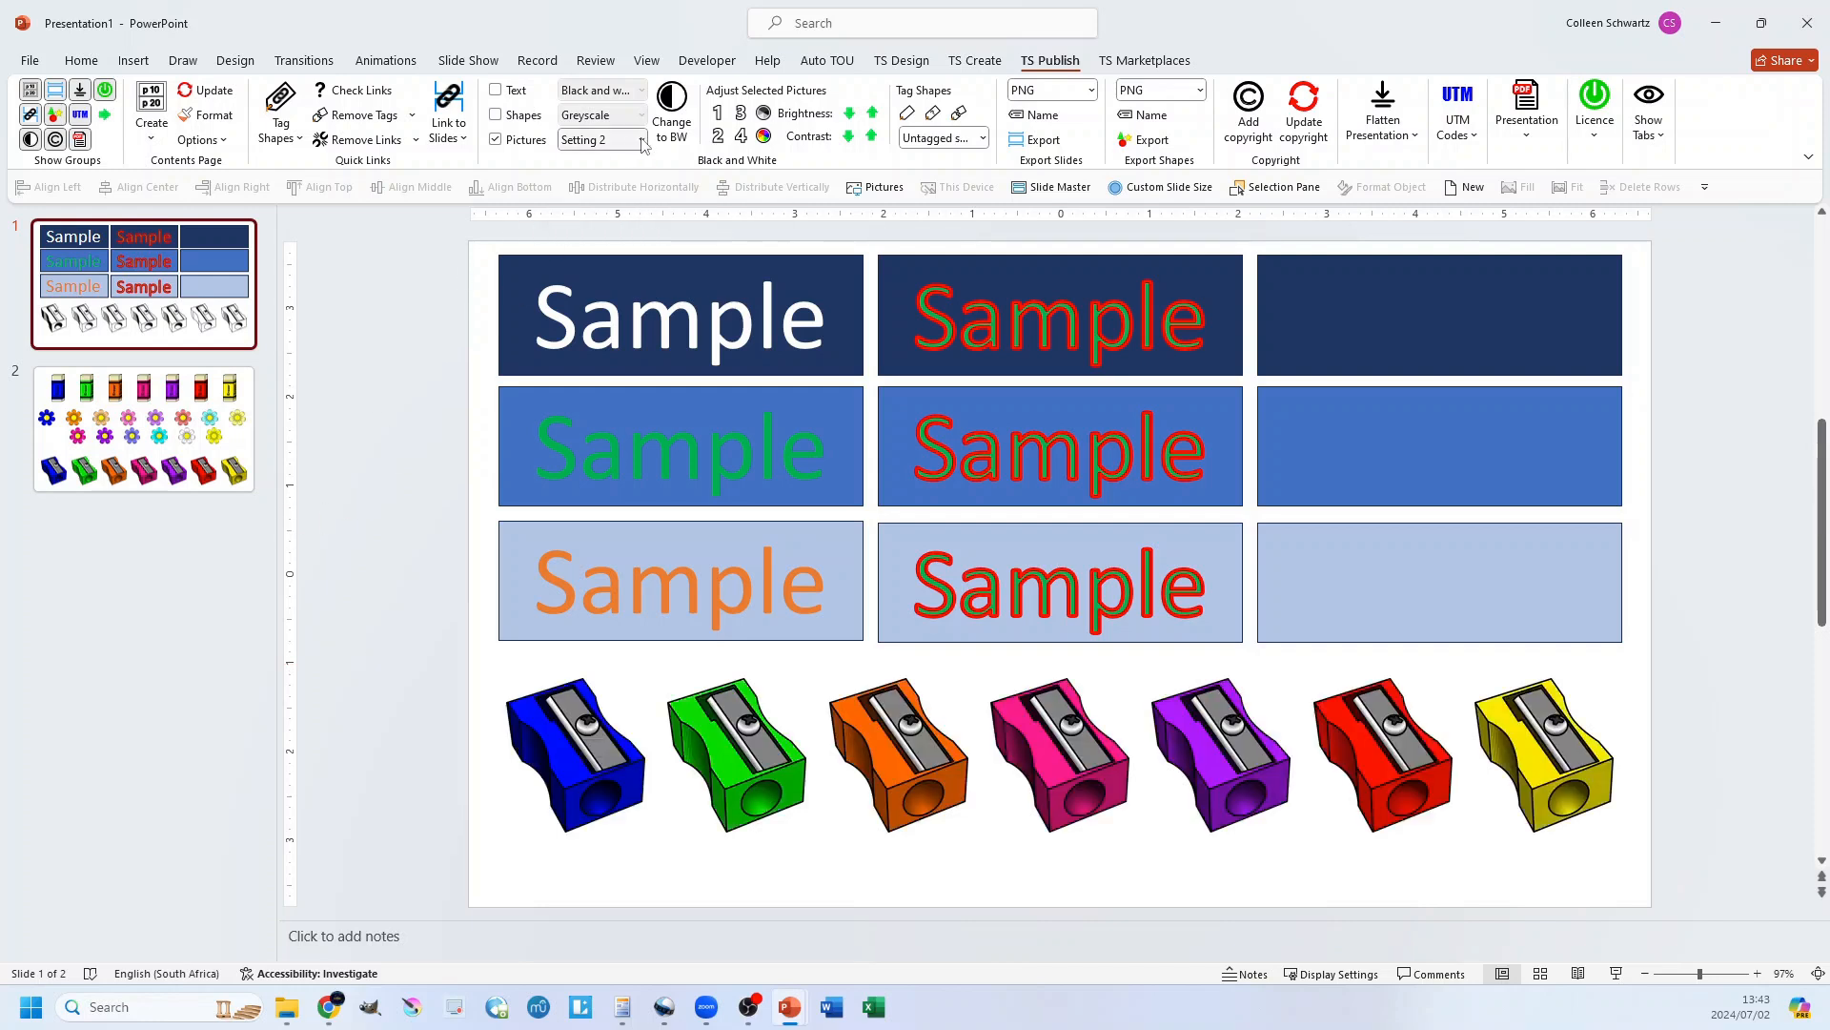
Convert slide 1's sharpener pictures to black and white with Setting 3
left_click(639, 140)
left_click(634, 264)
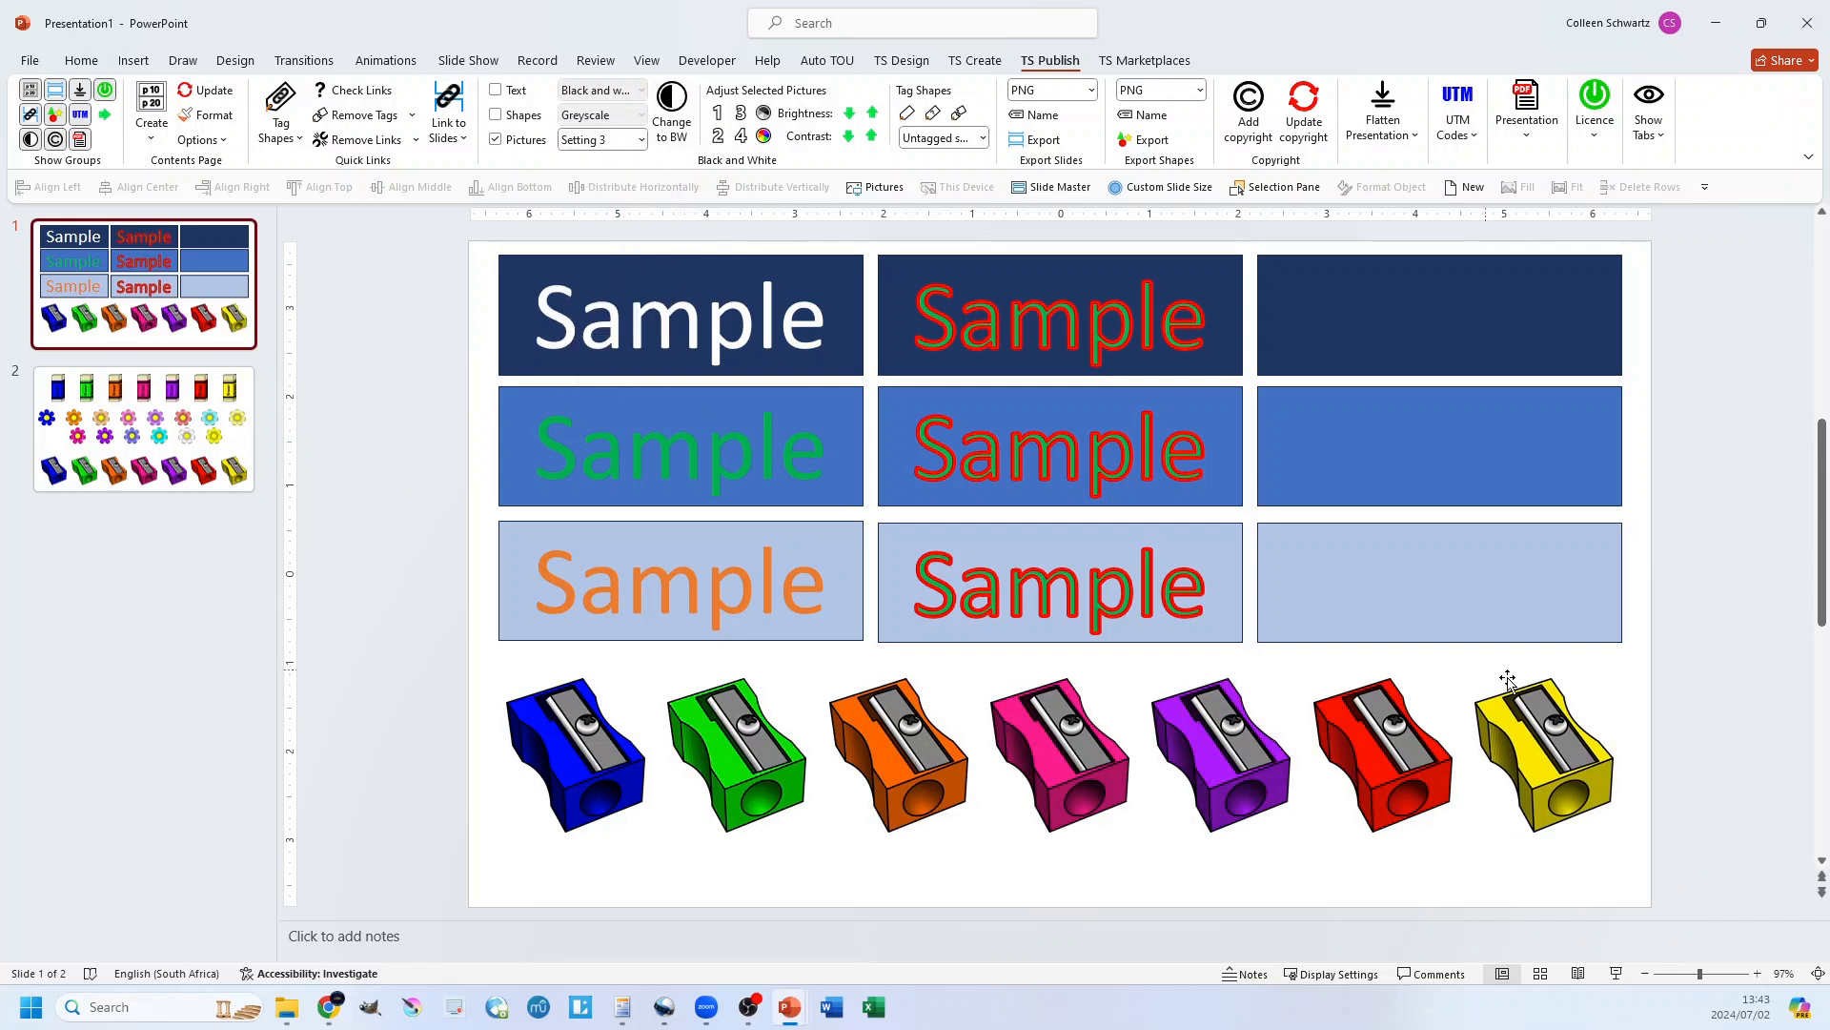
left_click(640, 141)
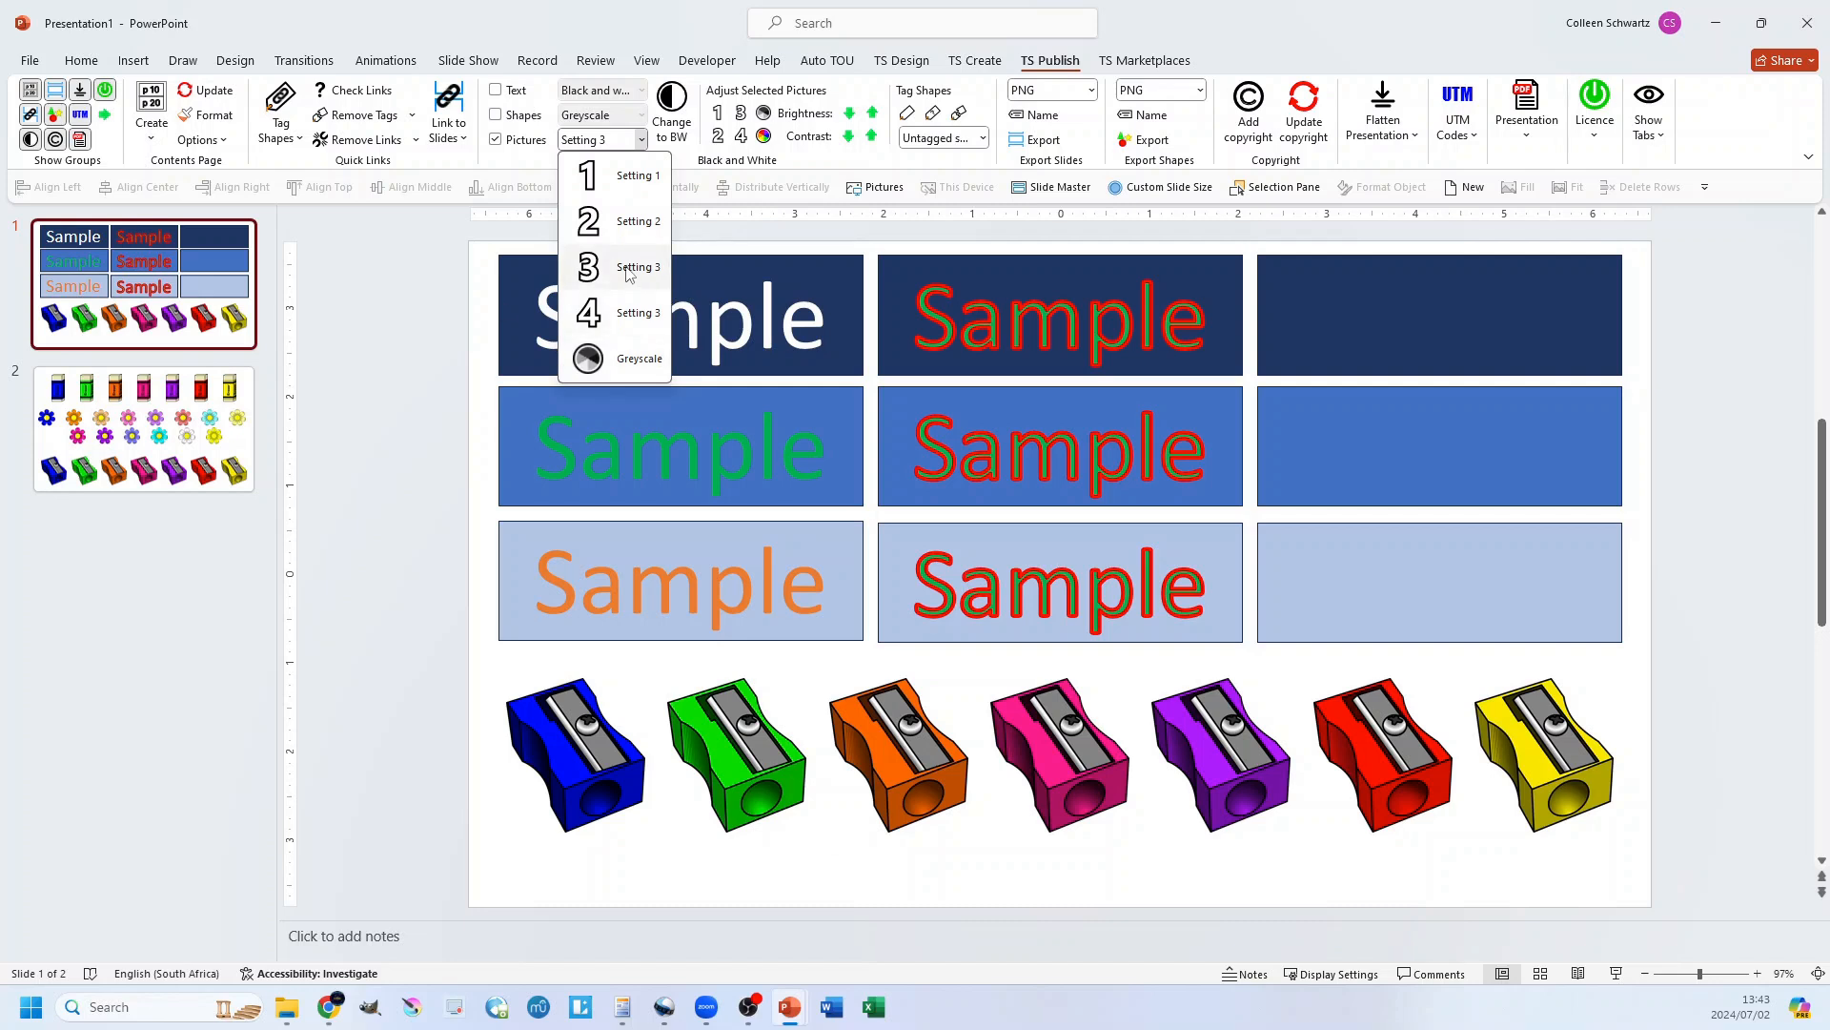
left_click(561, 261)
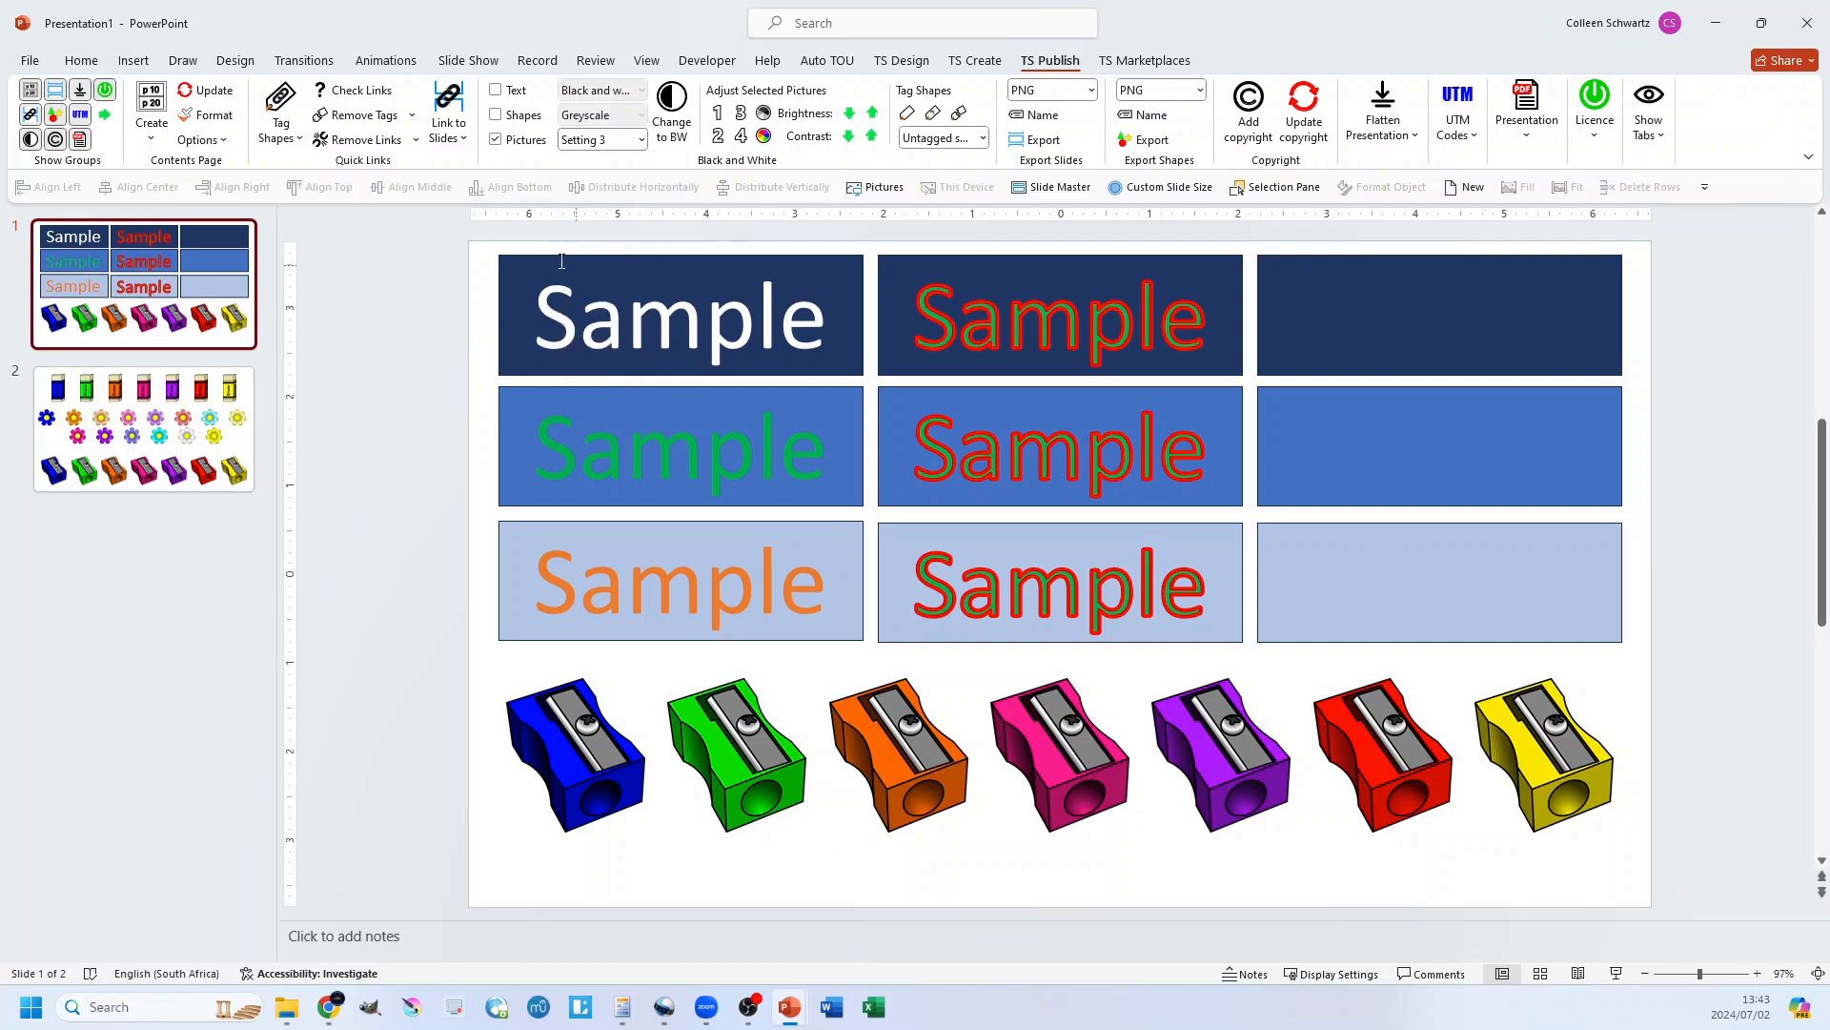
left_click(672, 108)
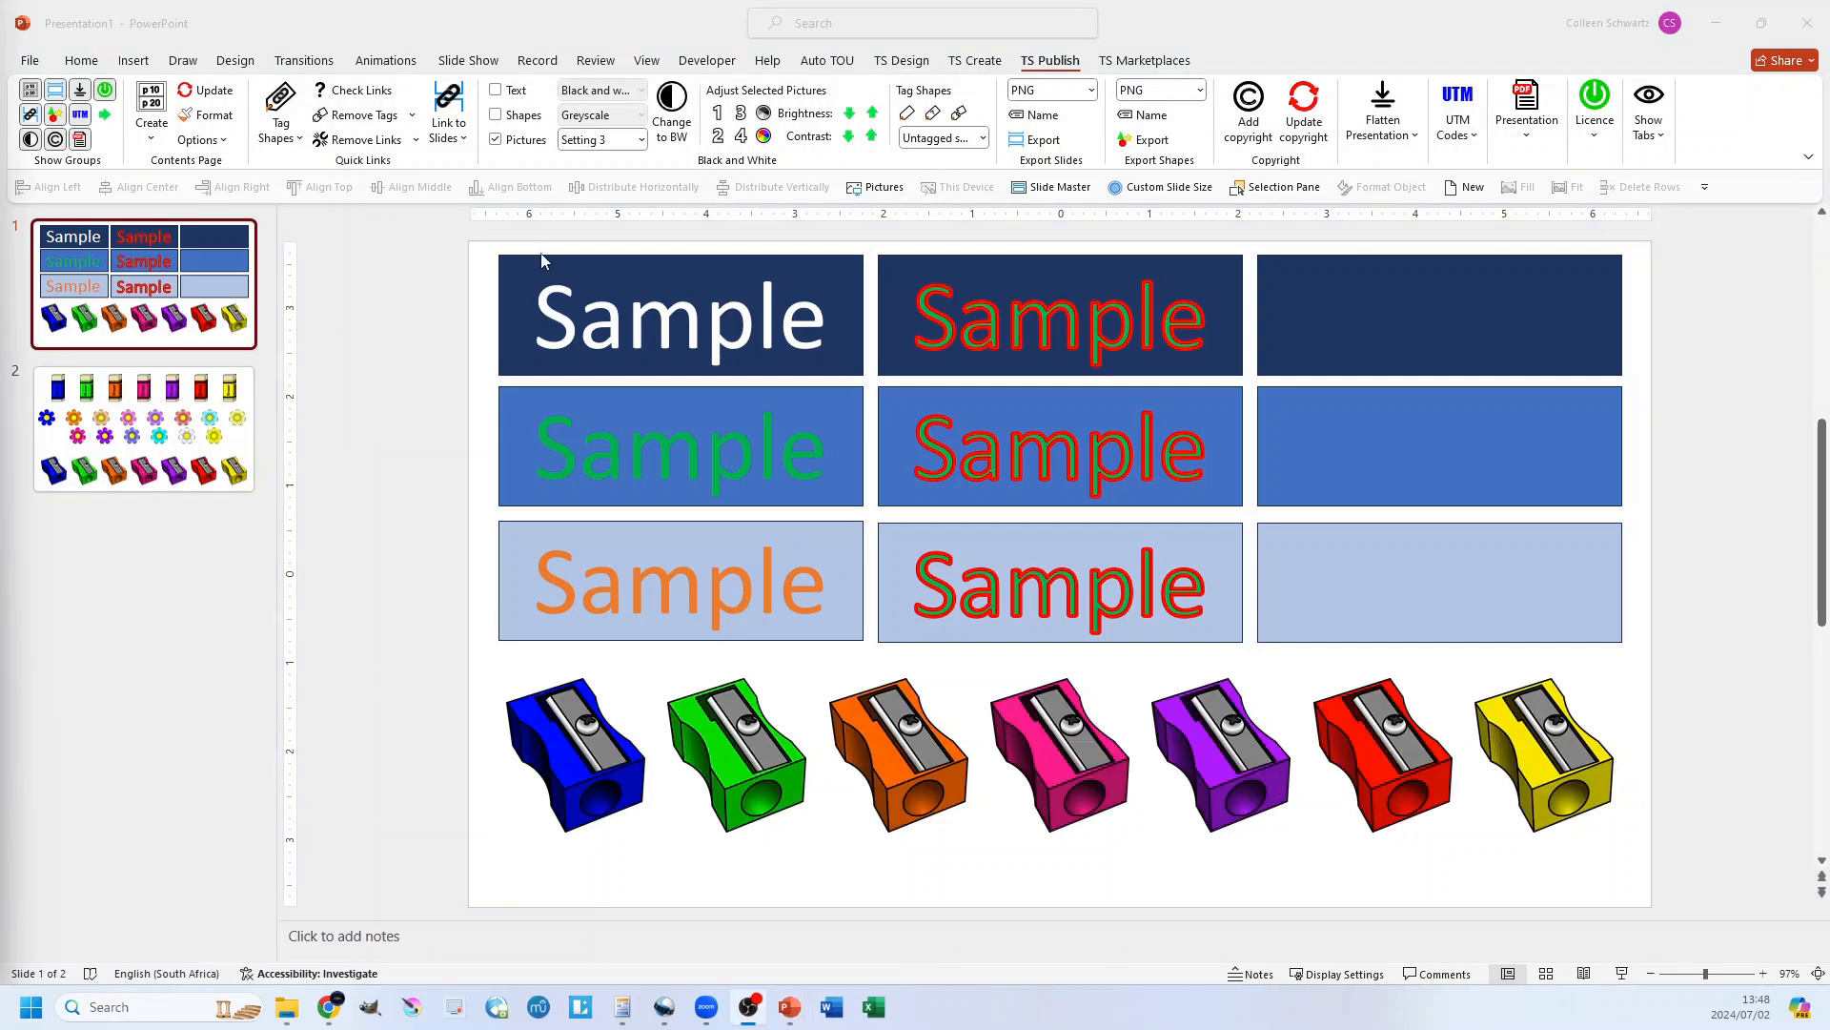
Convert slide 1's sharpener pictures to black and white with Setting 4 and undo the conversion
left_click(641, 141)
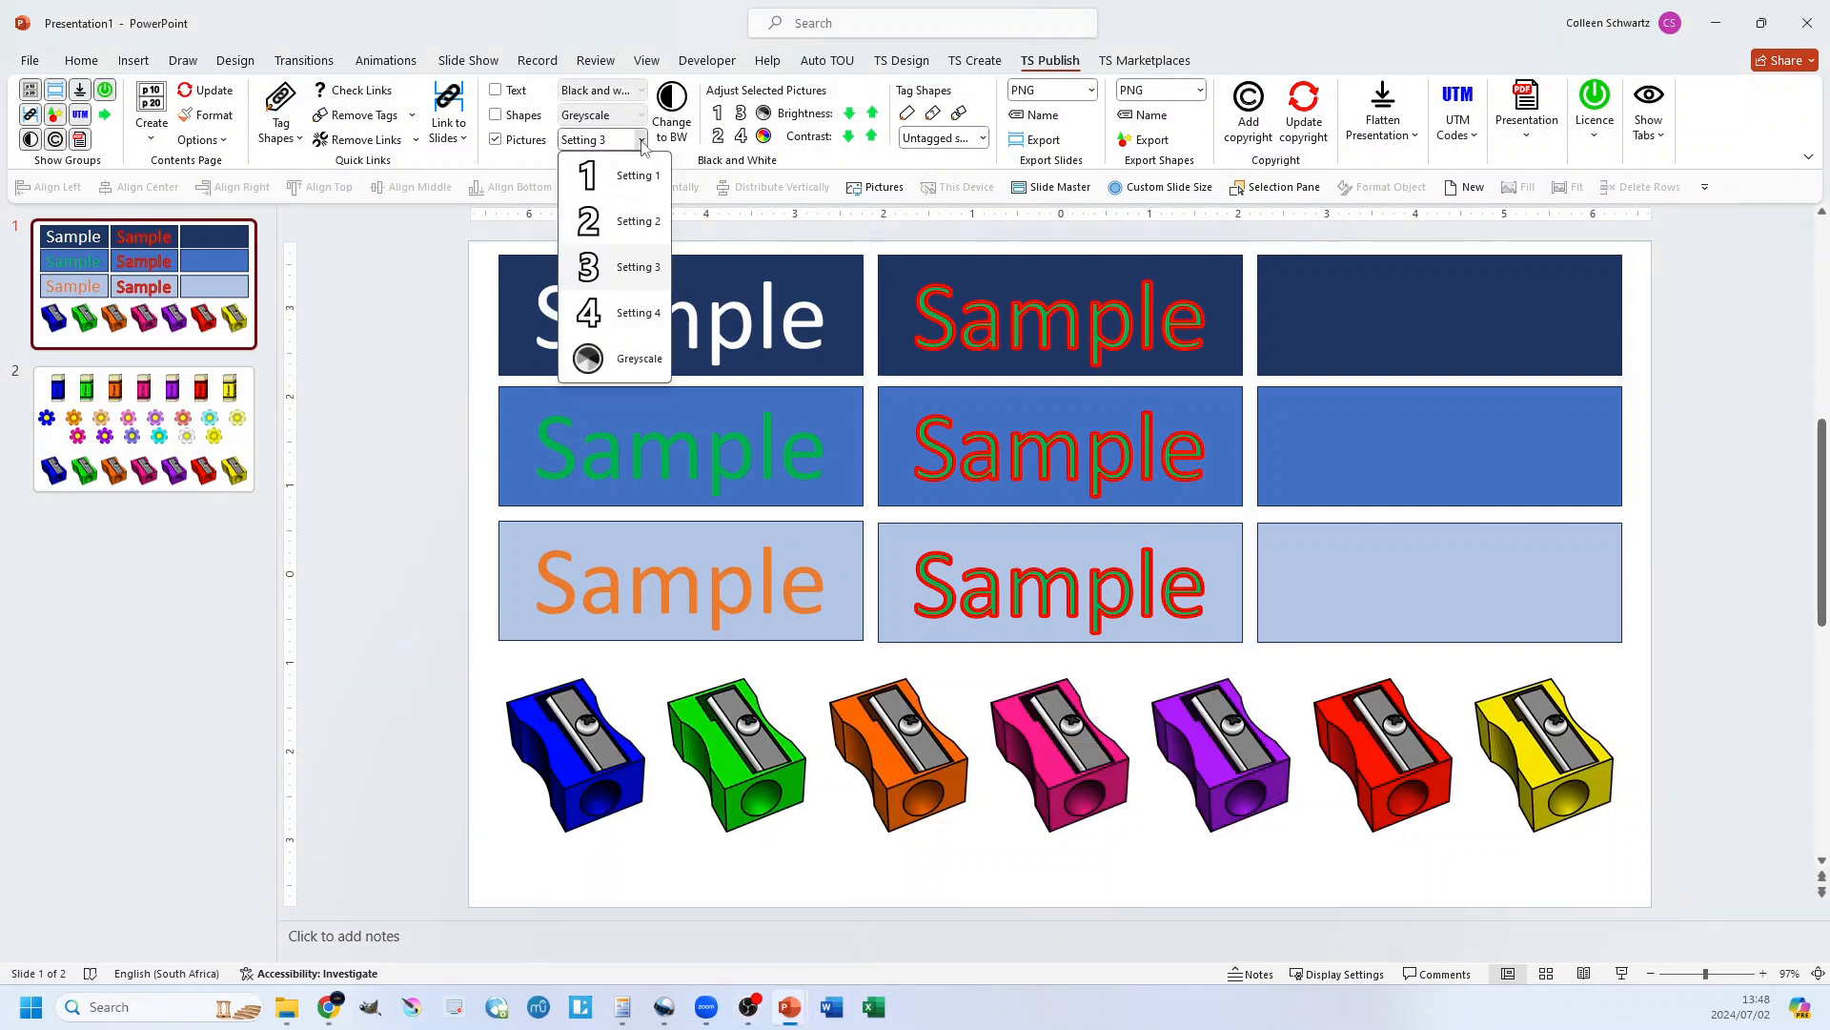
left_click(623, 314)
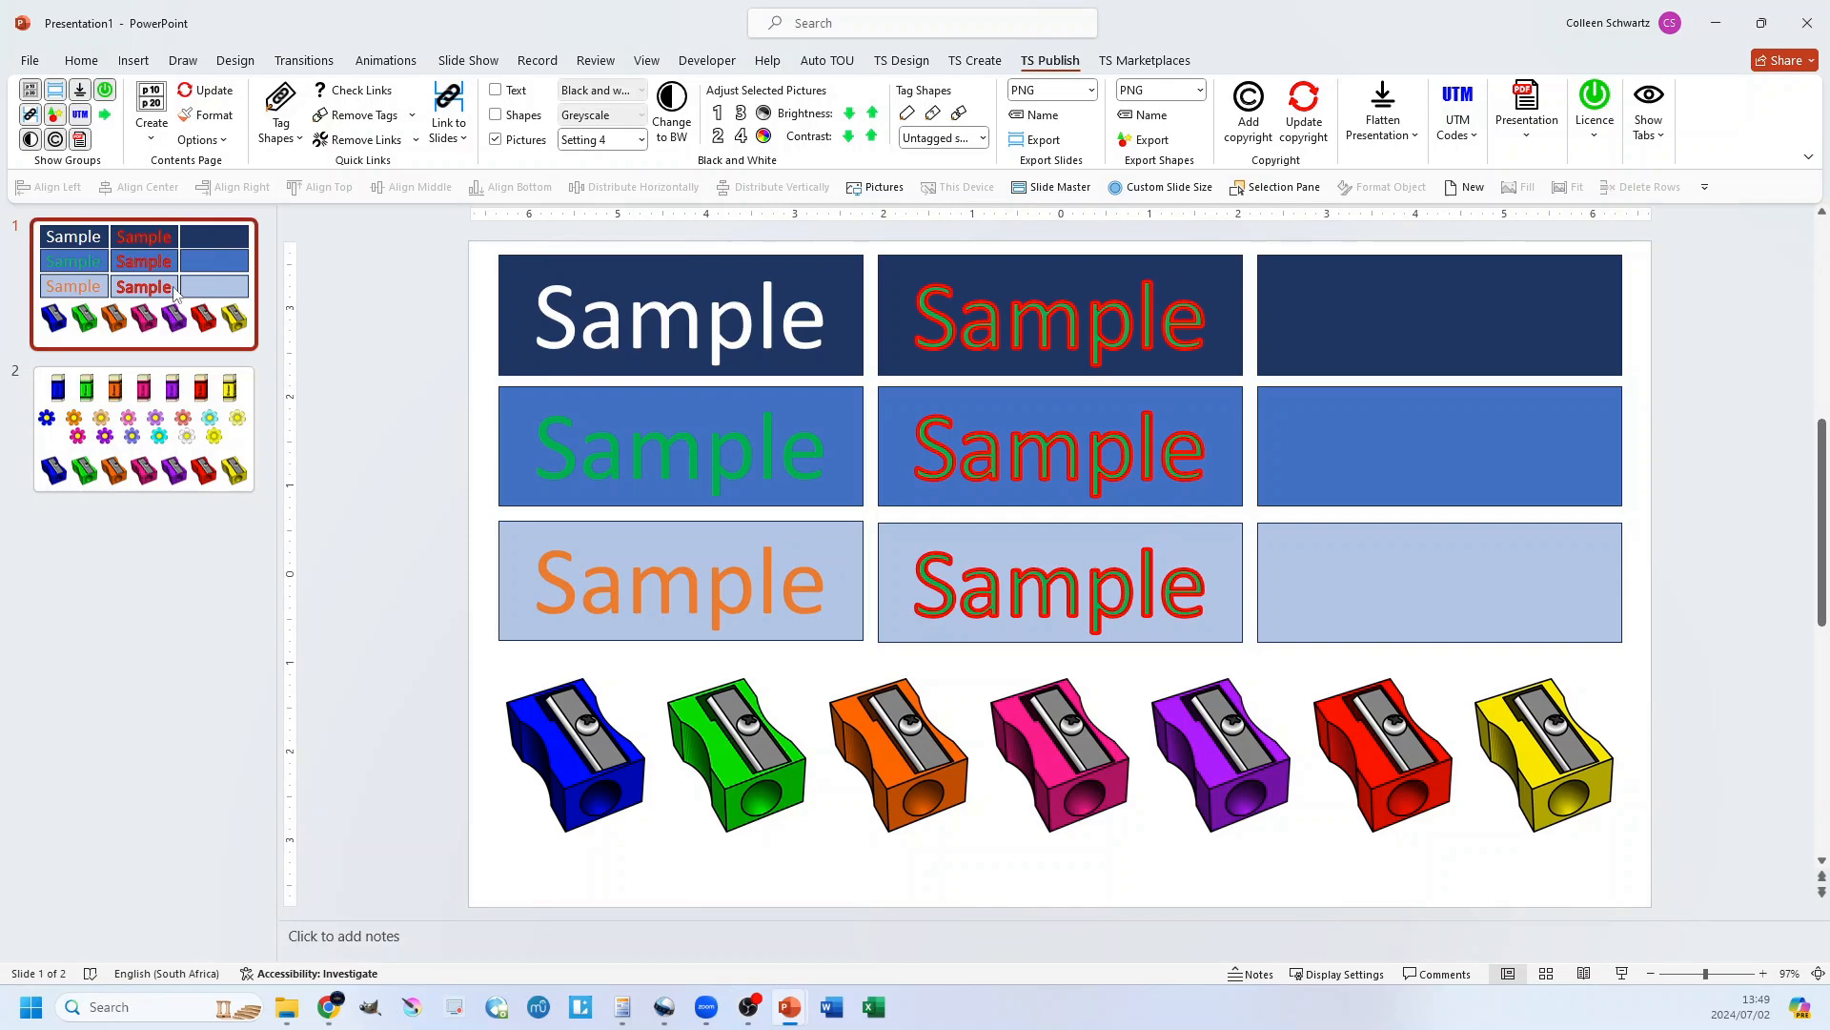
left_click(676, 115)
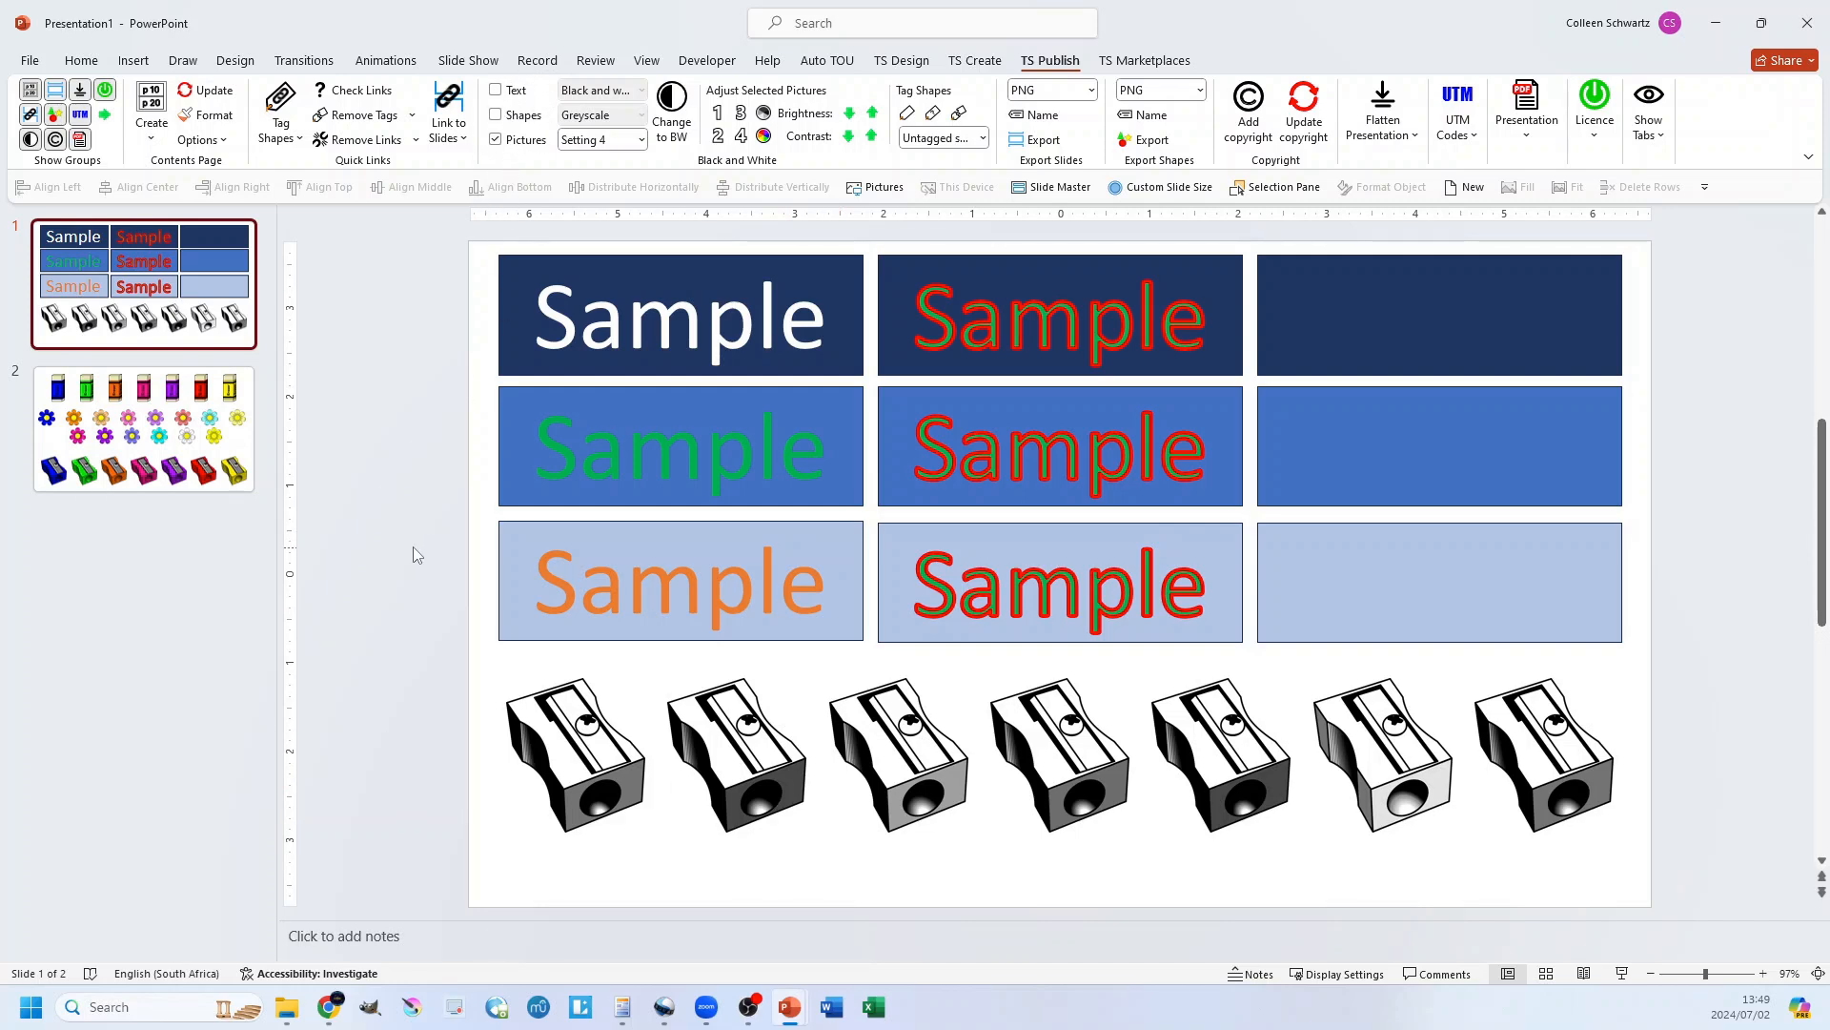
key("ctrl+z")
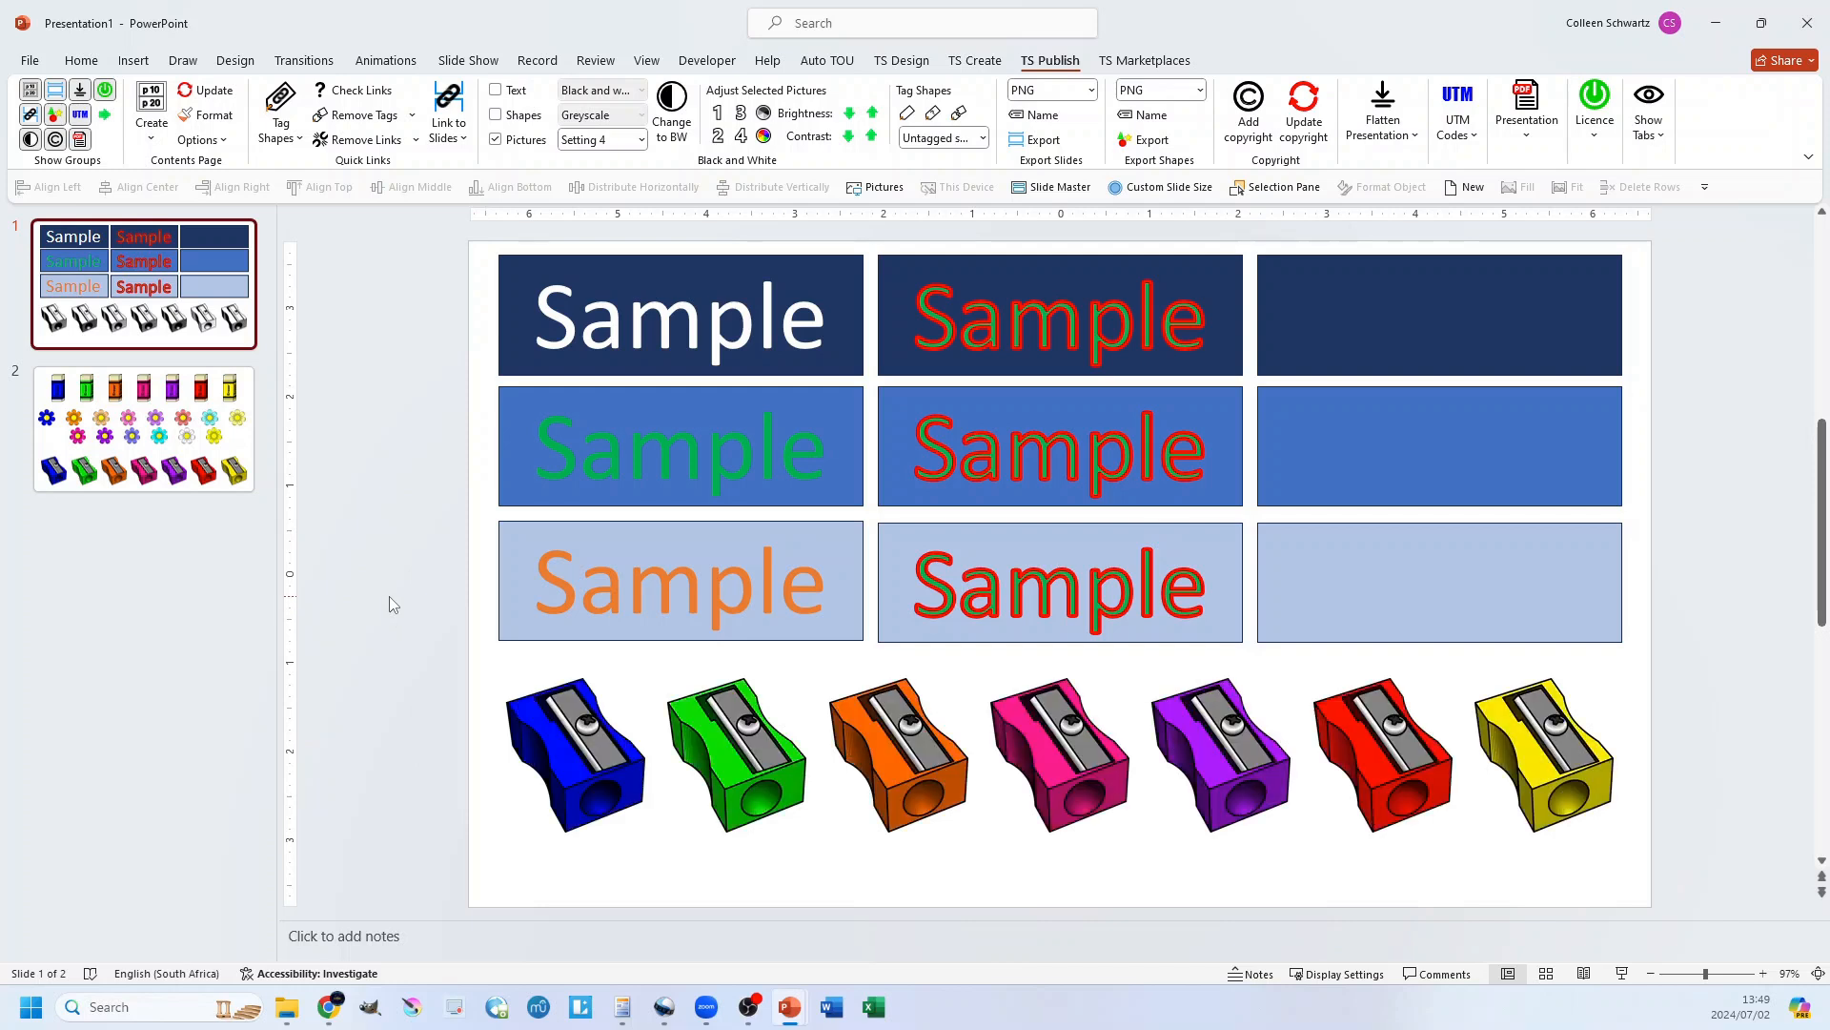
Include text and shapes in the black-and-white conversion and choose All black for text
left_click(496, 89)
left_click(496, 114)
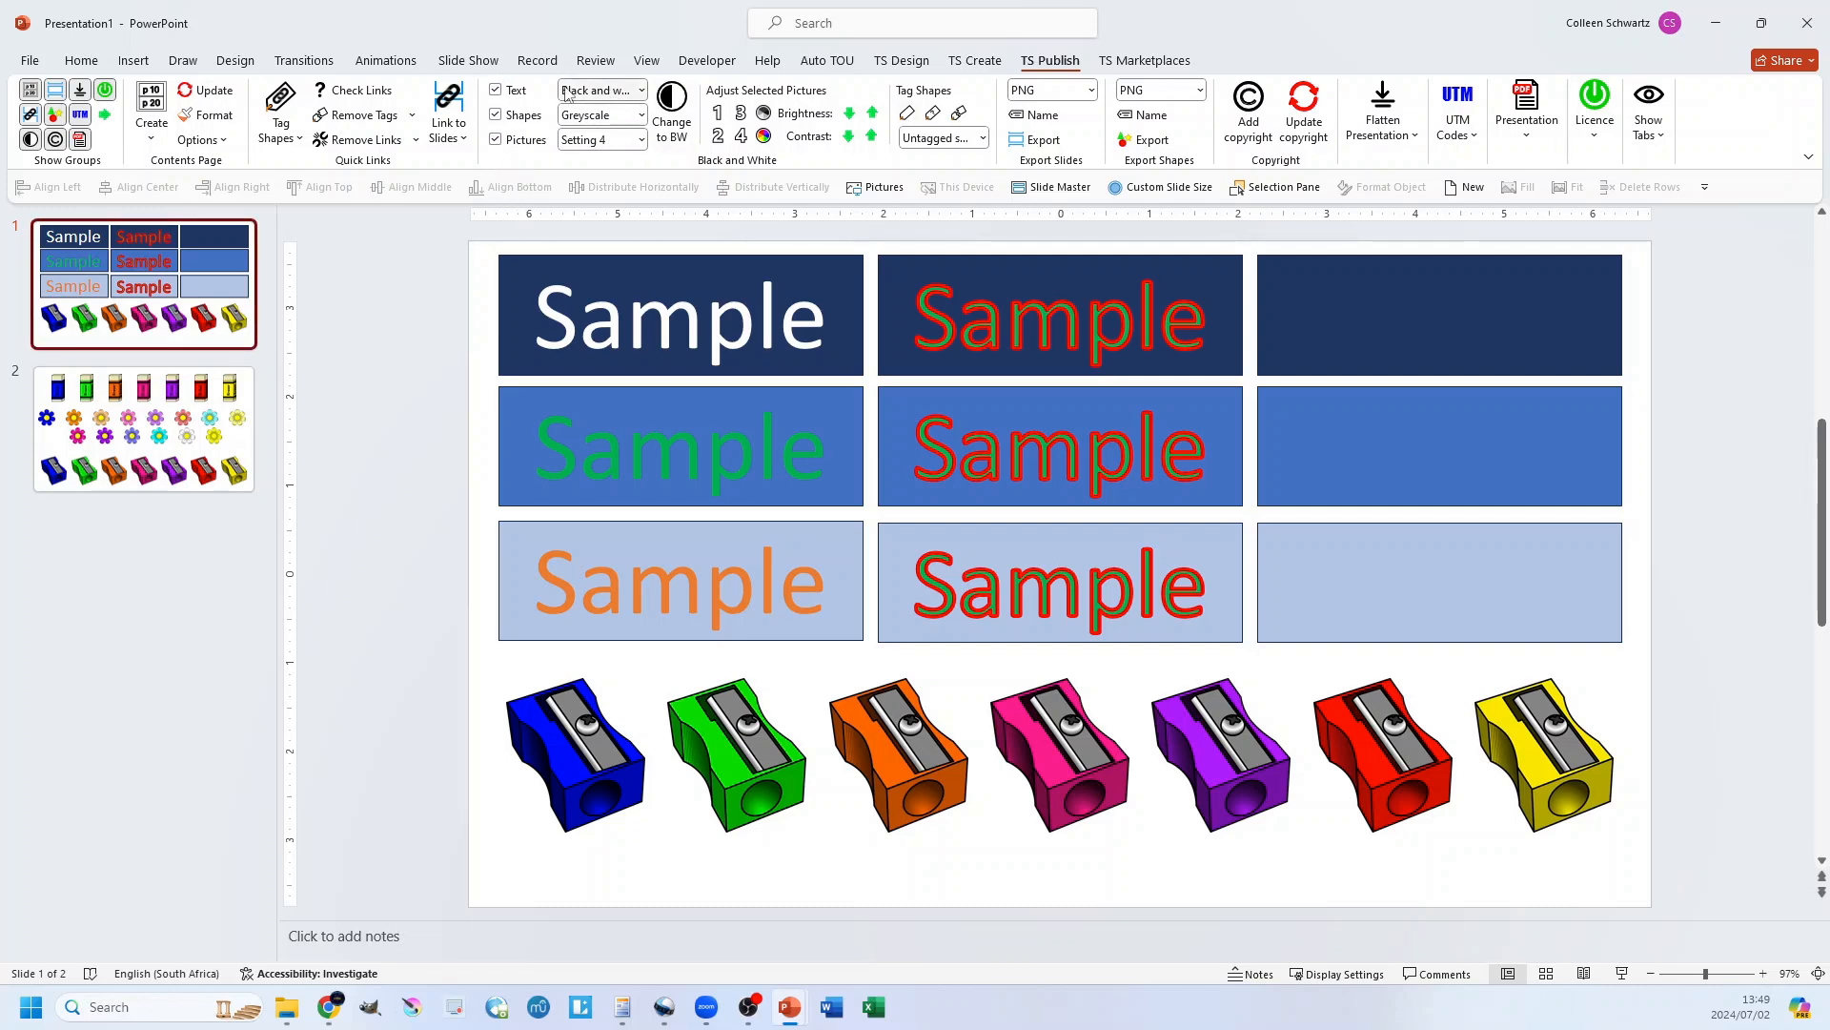
left_click(629, 92)
left_click(591, 114)
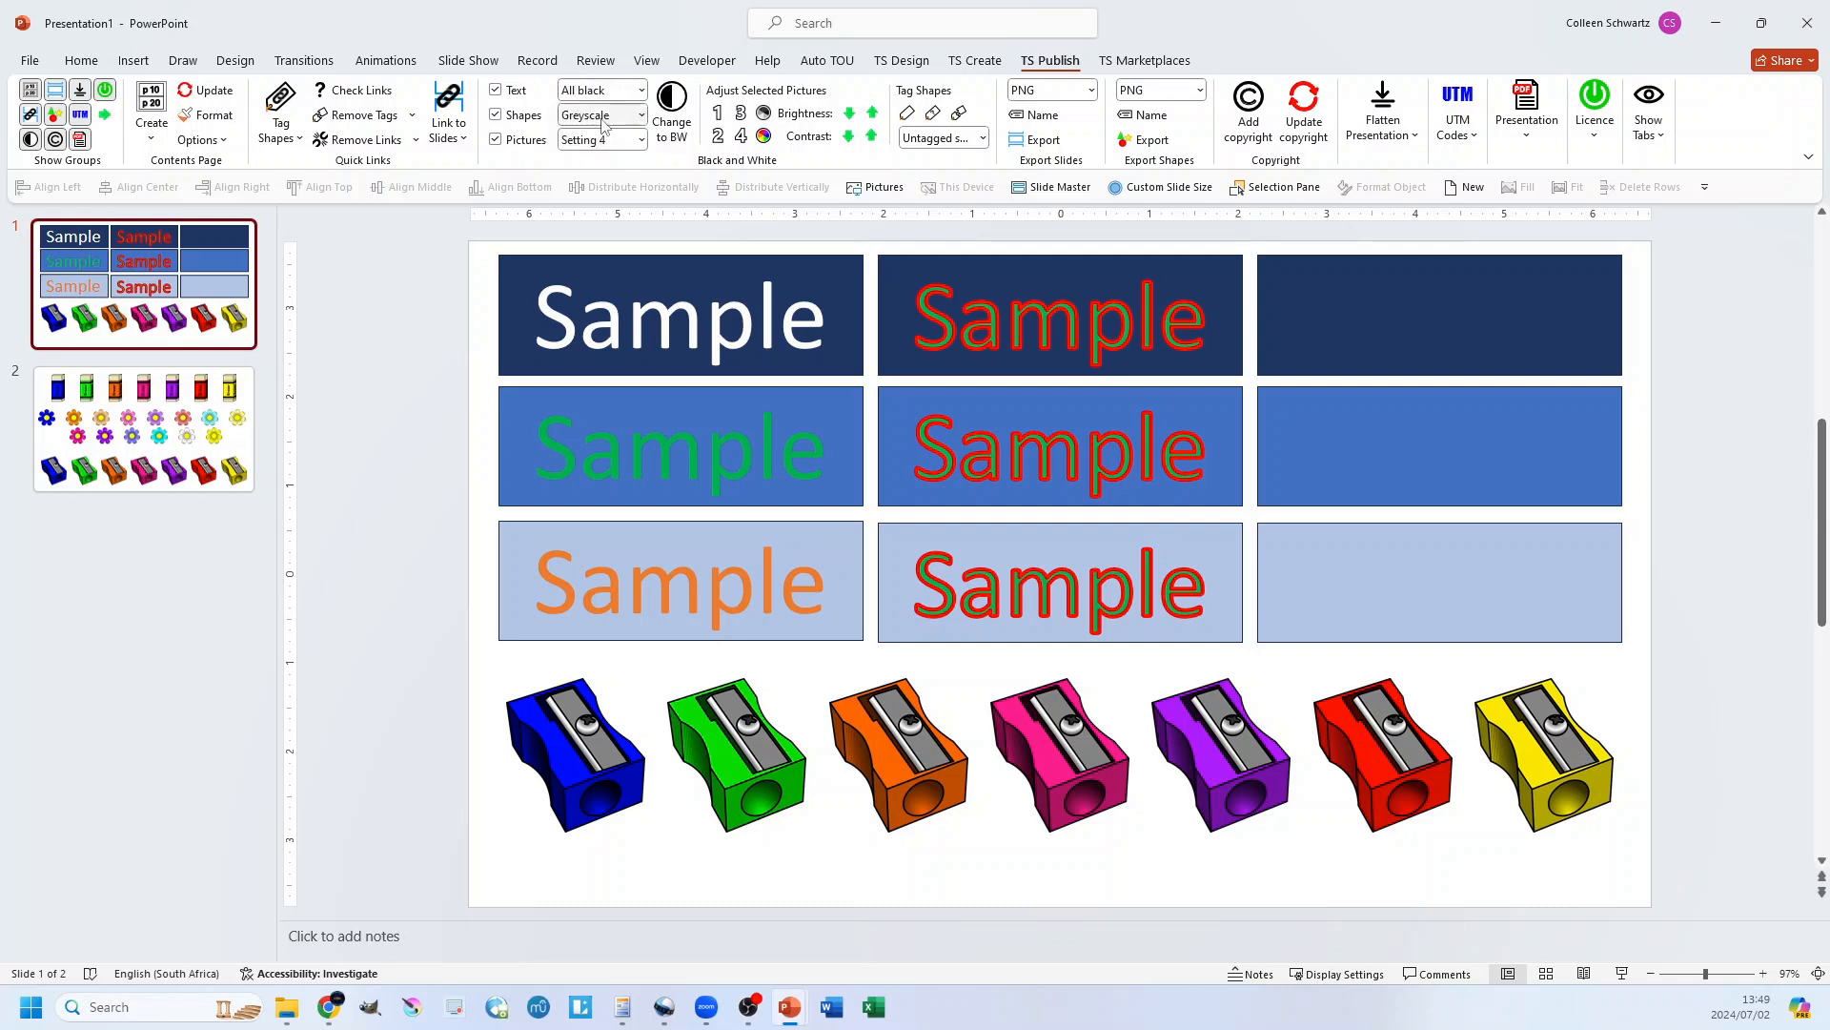
Convert slide 1 with All white for shapes and Setting 2 for pictures, and undo the conversion
left_click(610, 116)
left_click(600, 139)
left_click(599, 140)
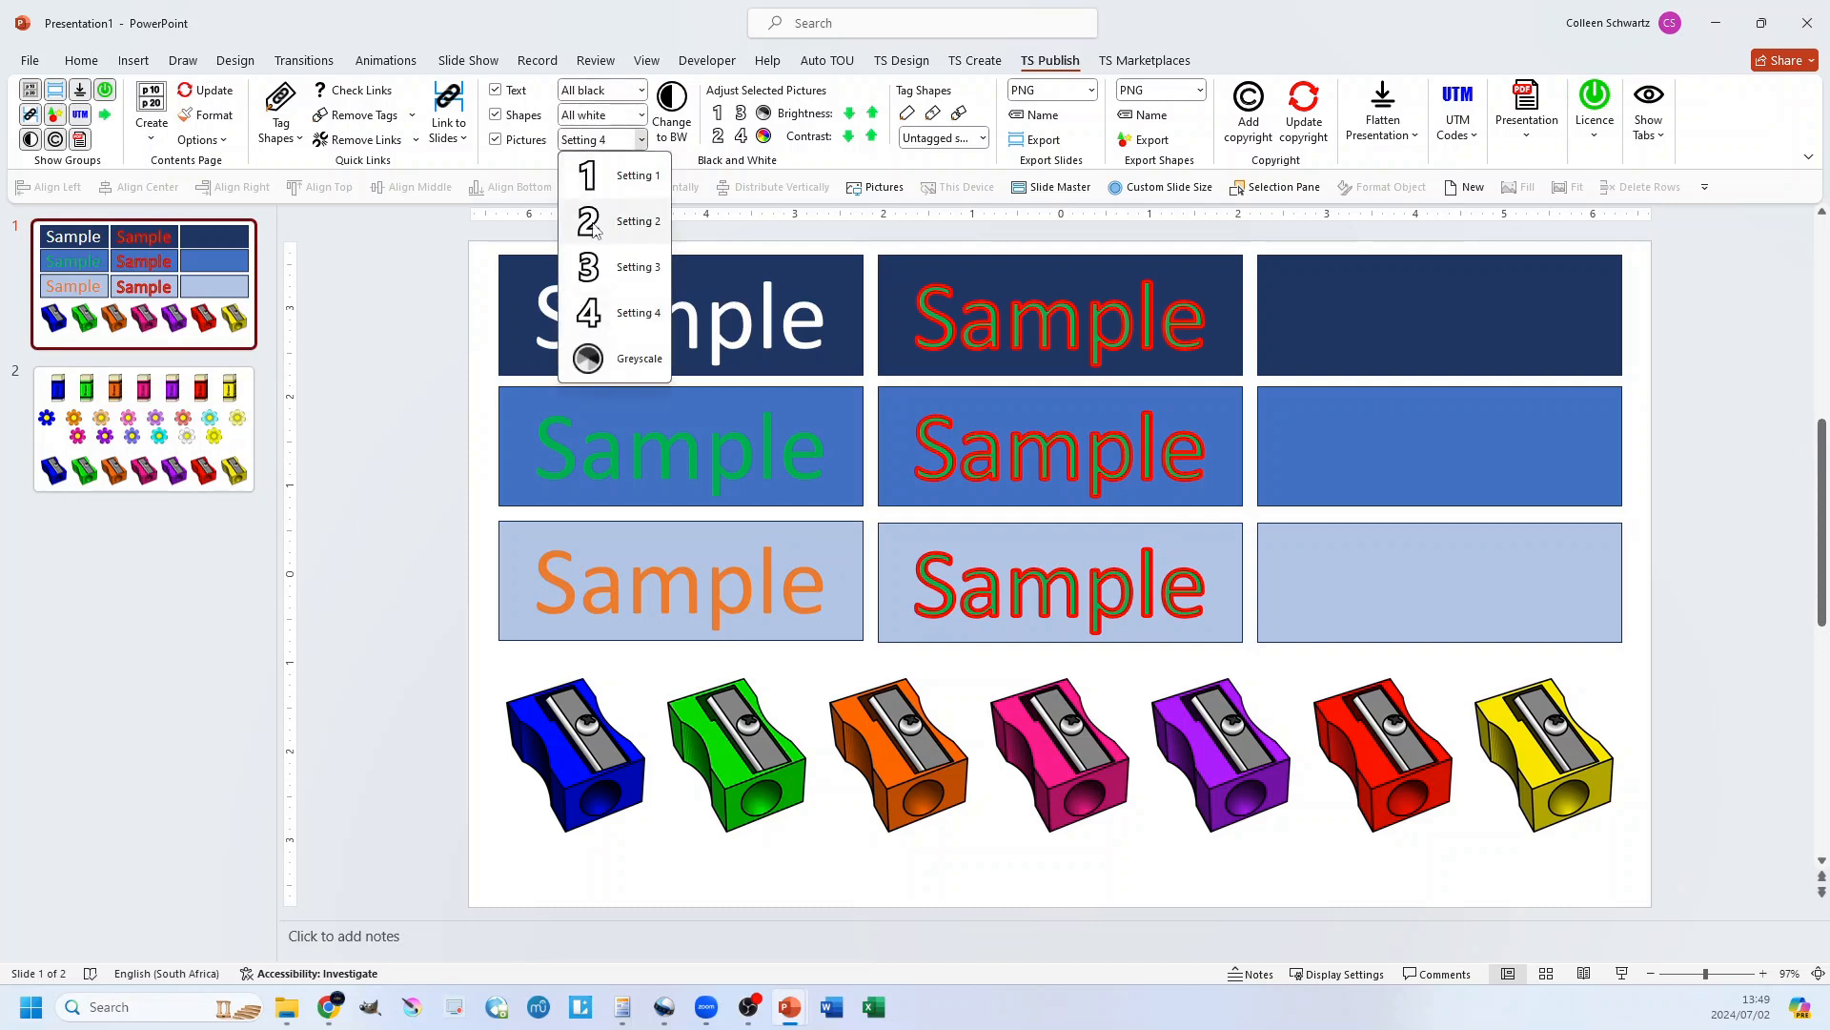
left_click(631, 221)
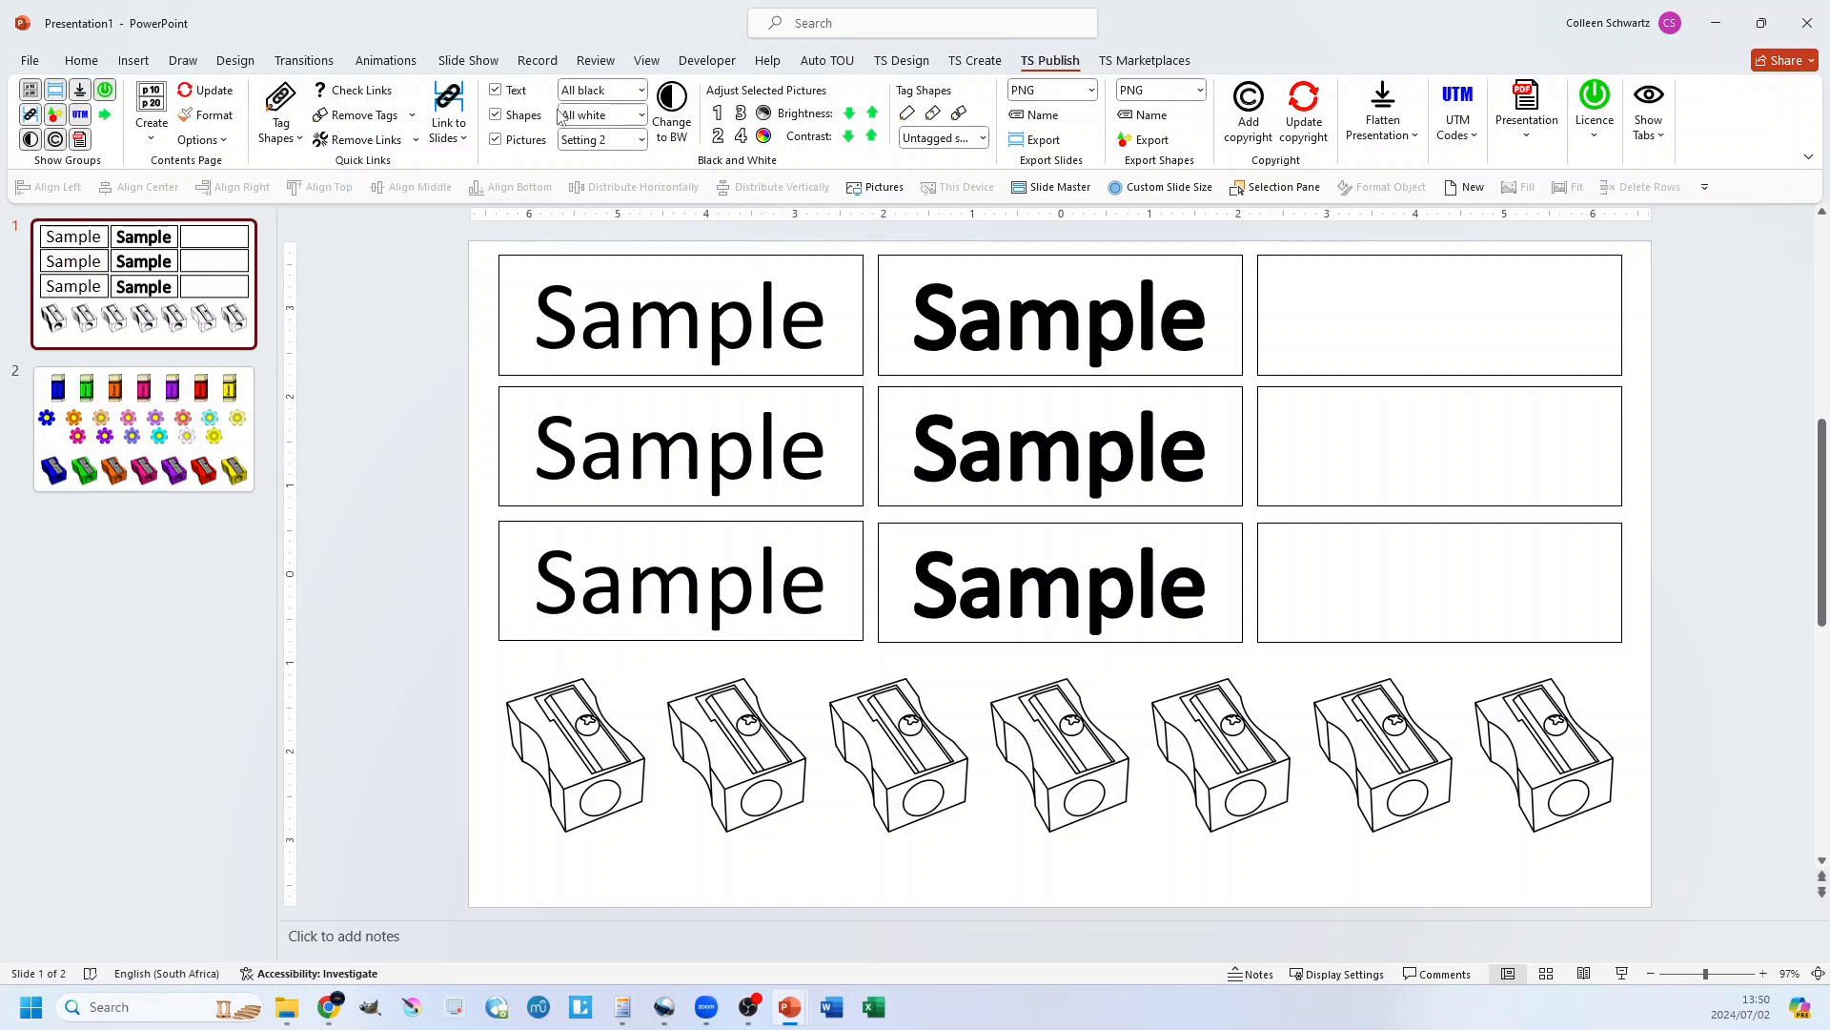
key("ctrl+z")
Convert slide 1 with text set to Black and white and shapes to All white, and undo the conversion
left_click(618, 92)
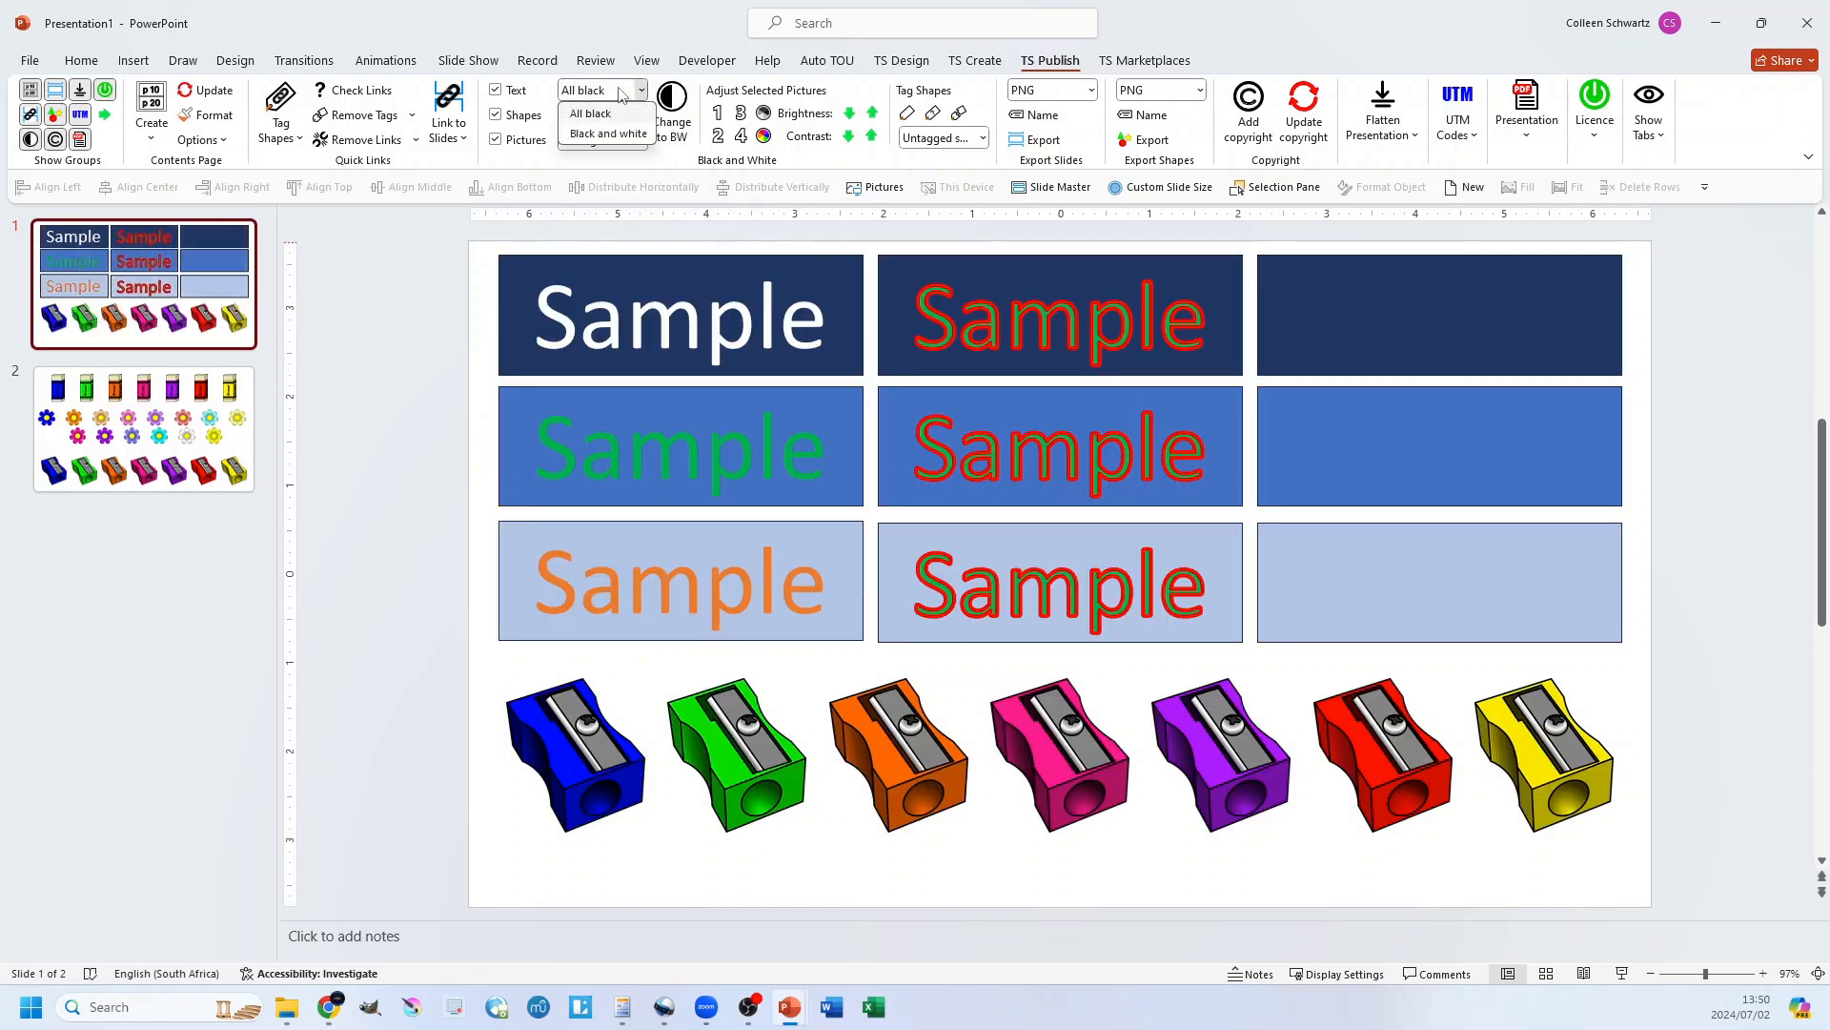
left_click(600, 133)
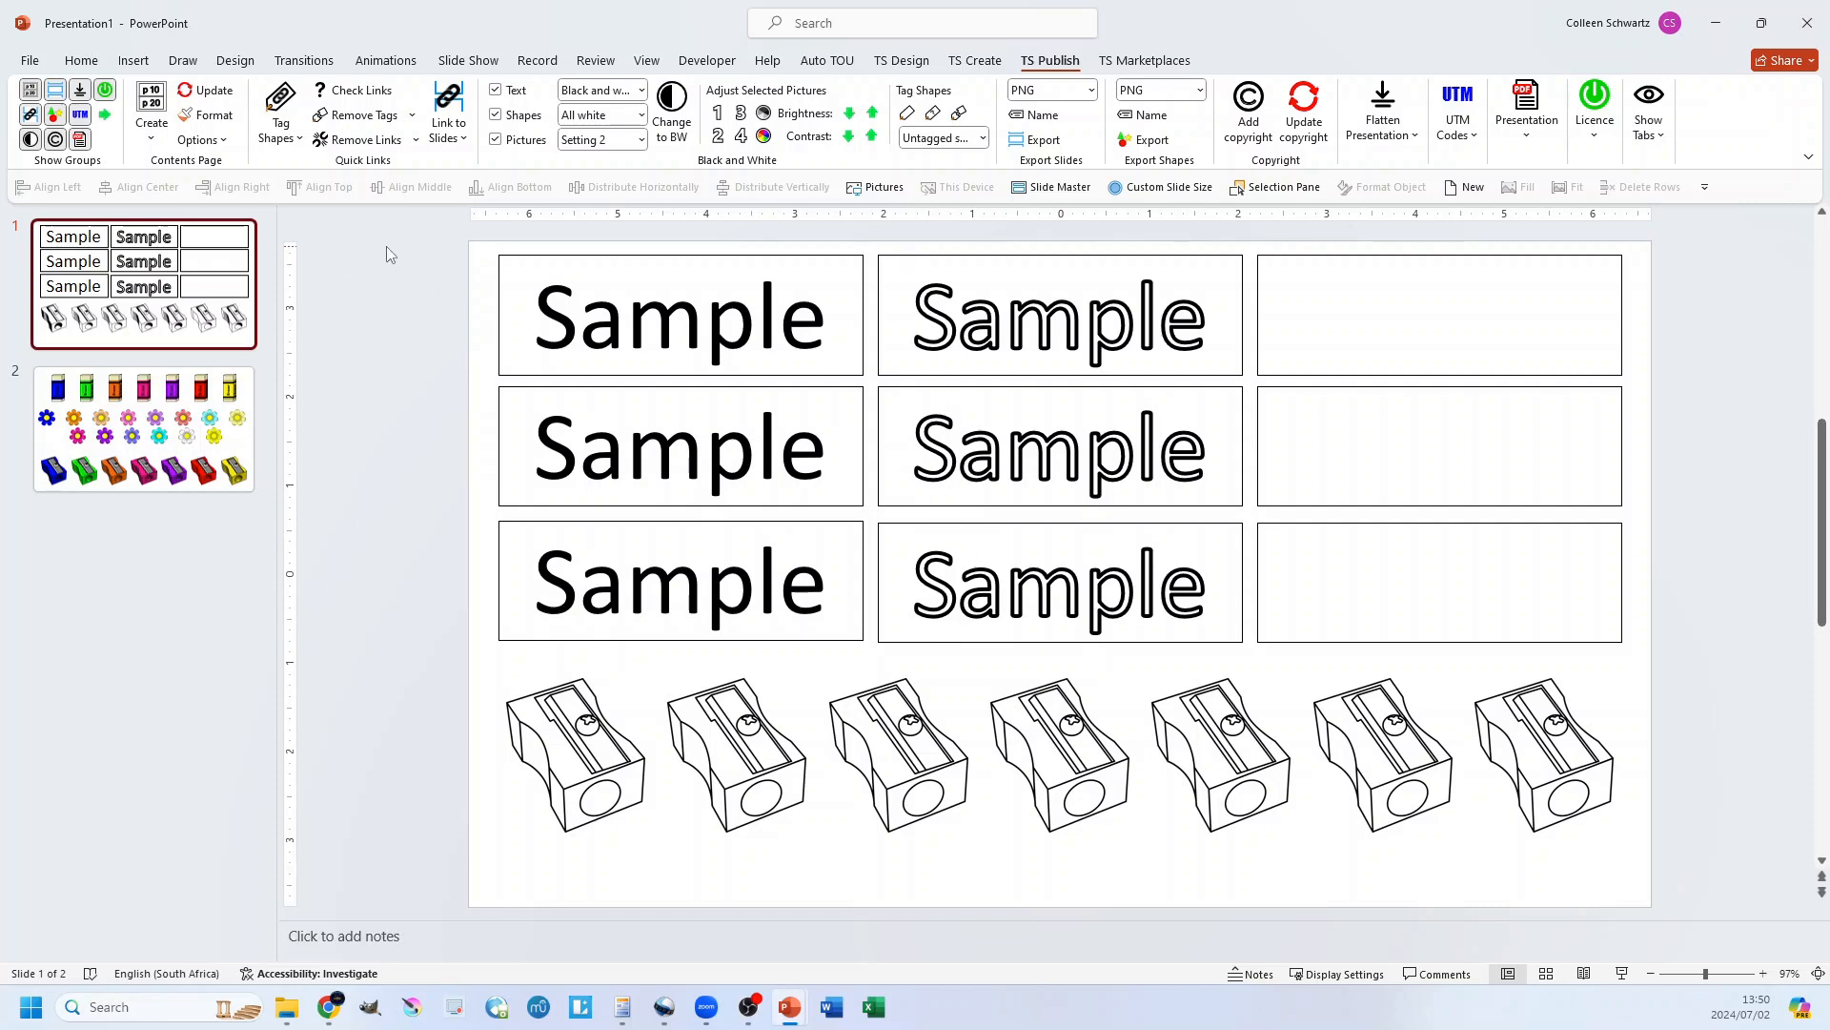
key("ctrl+z")
Convert slide 1 with shapes set to Black and white and text to All black, and undo the conversion
left_click(608, 116)
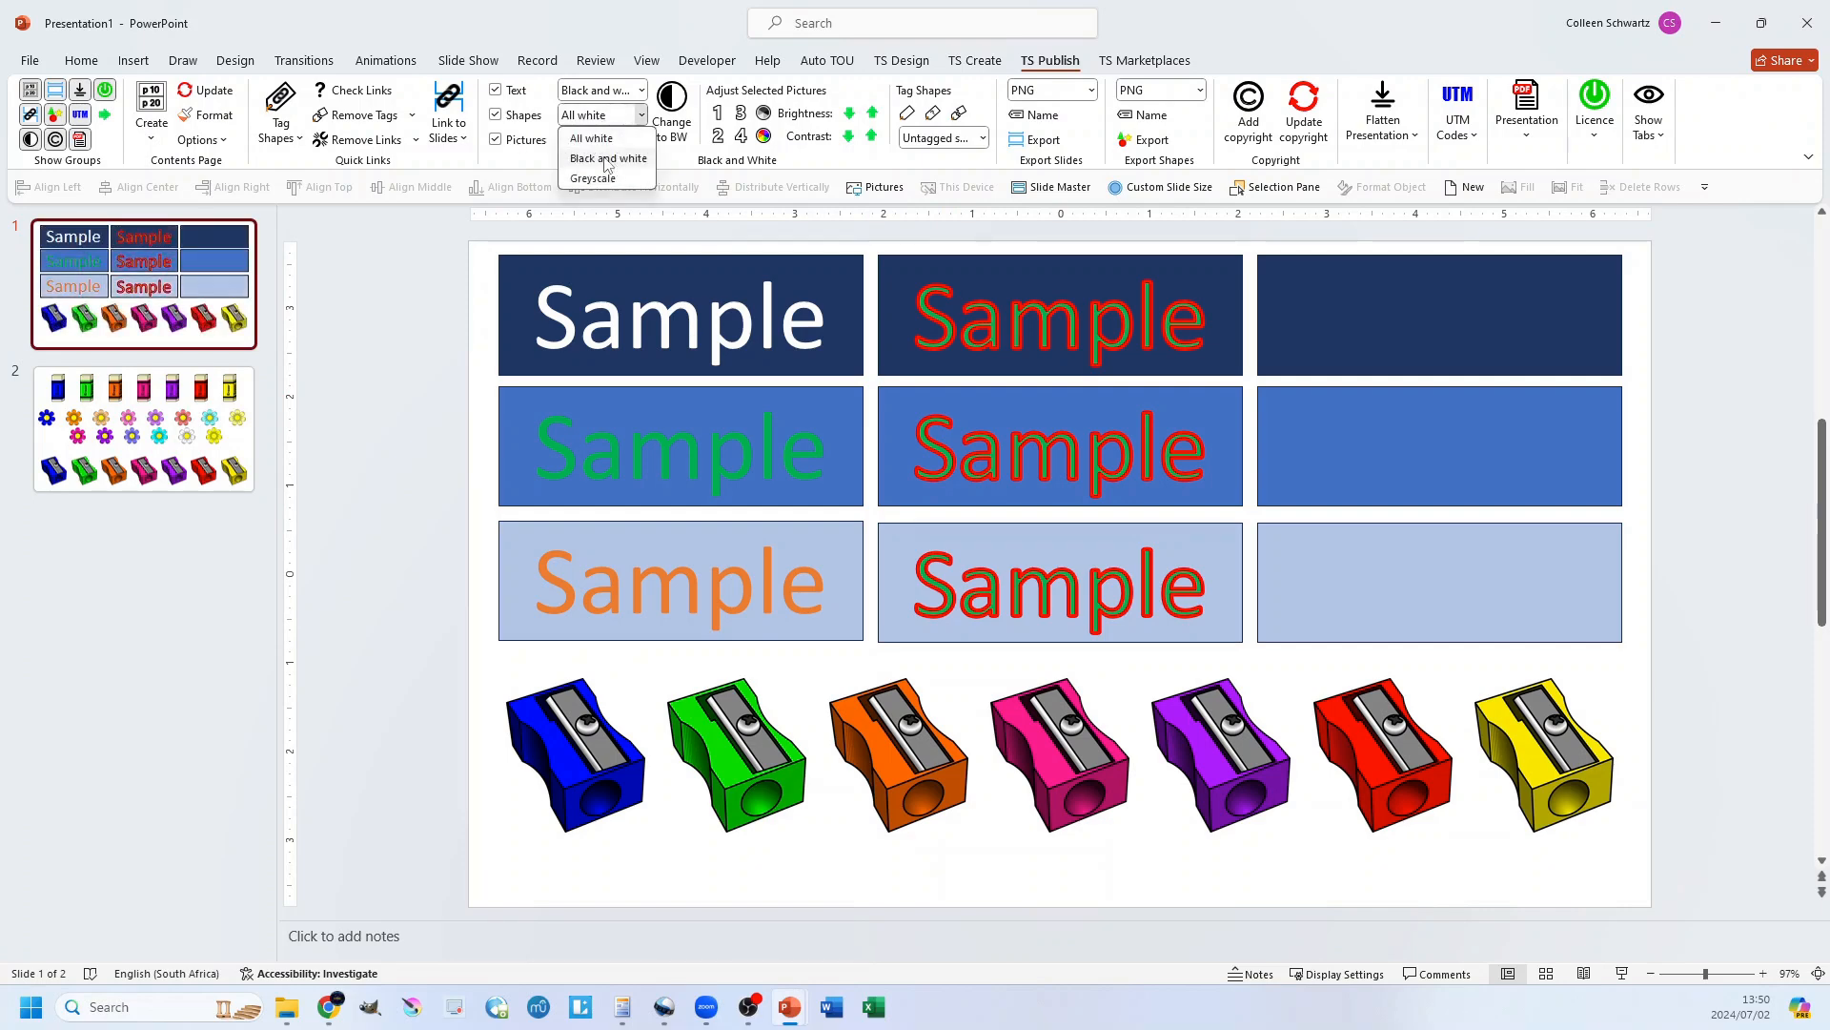
left_click(607, 159)
left_click(630, 96)
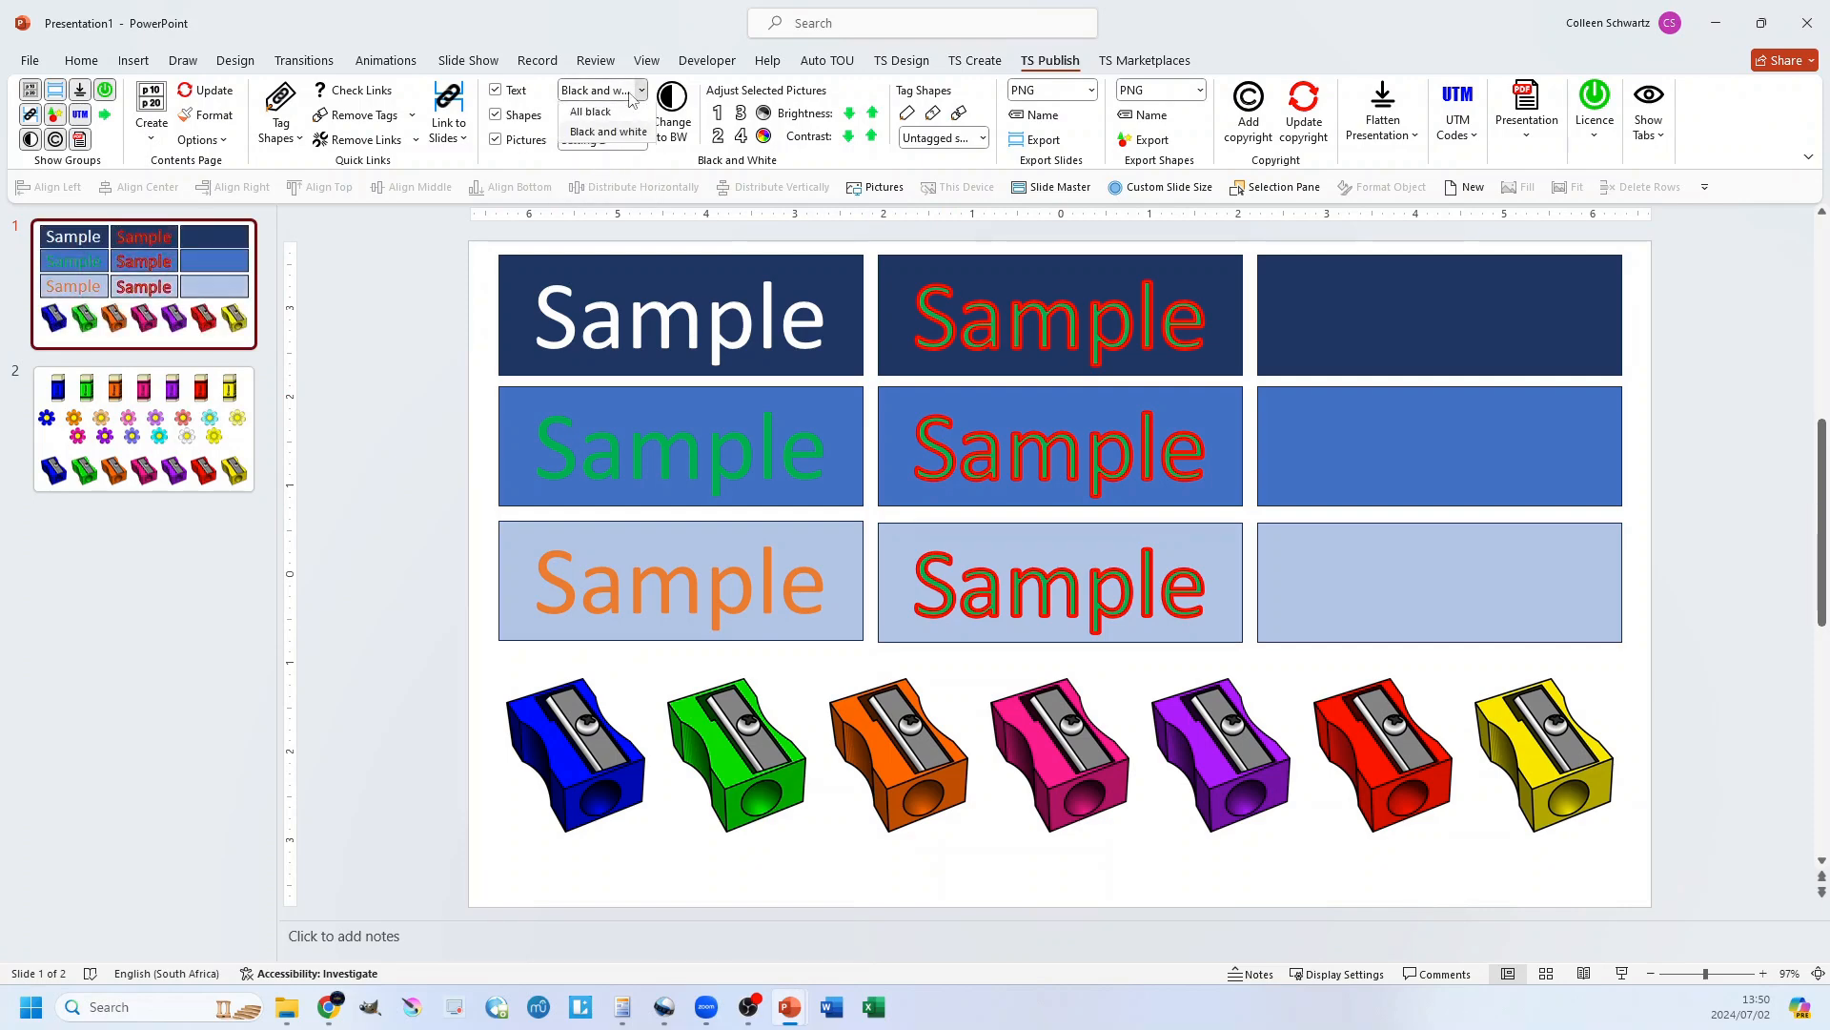
left_click(590, 112)
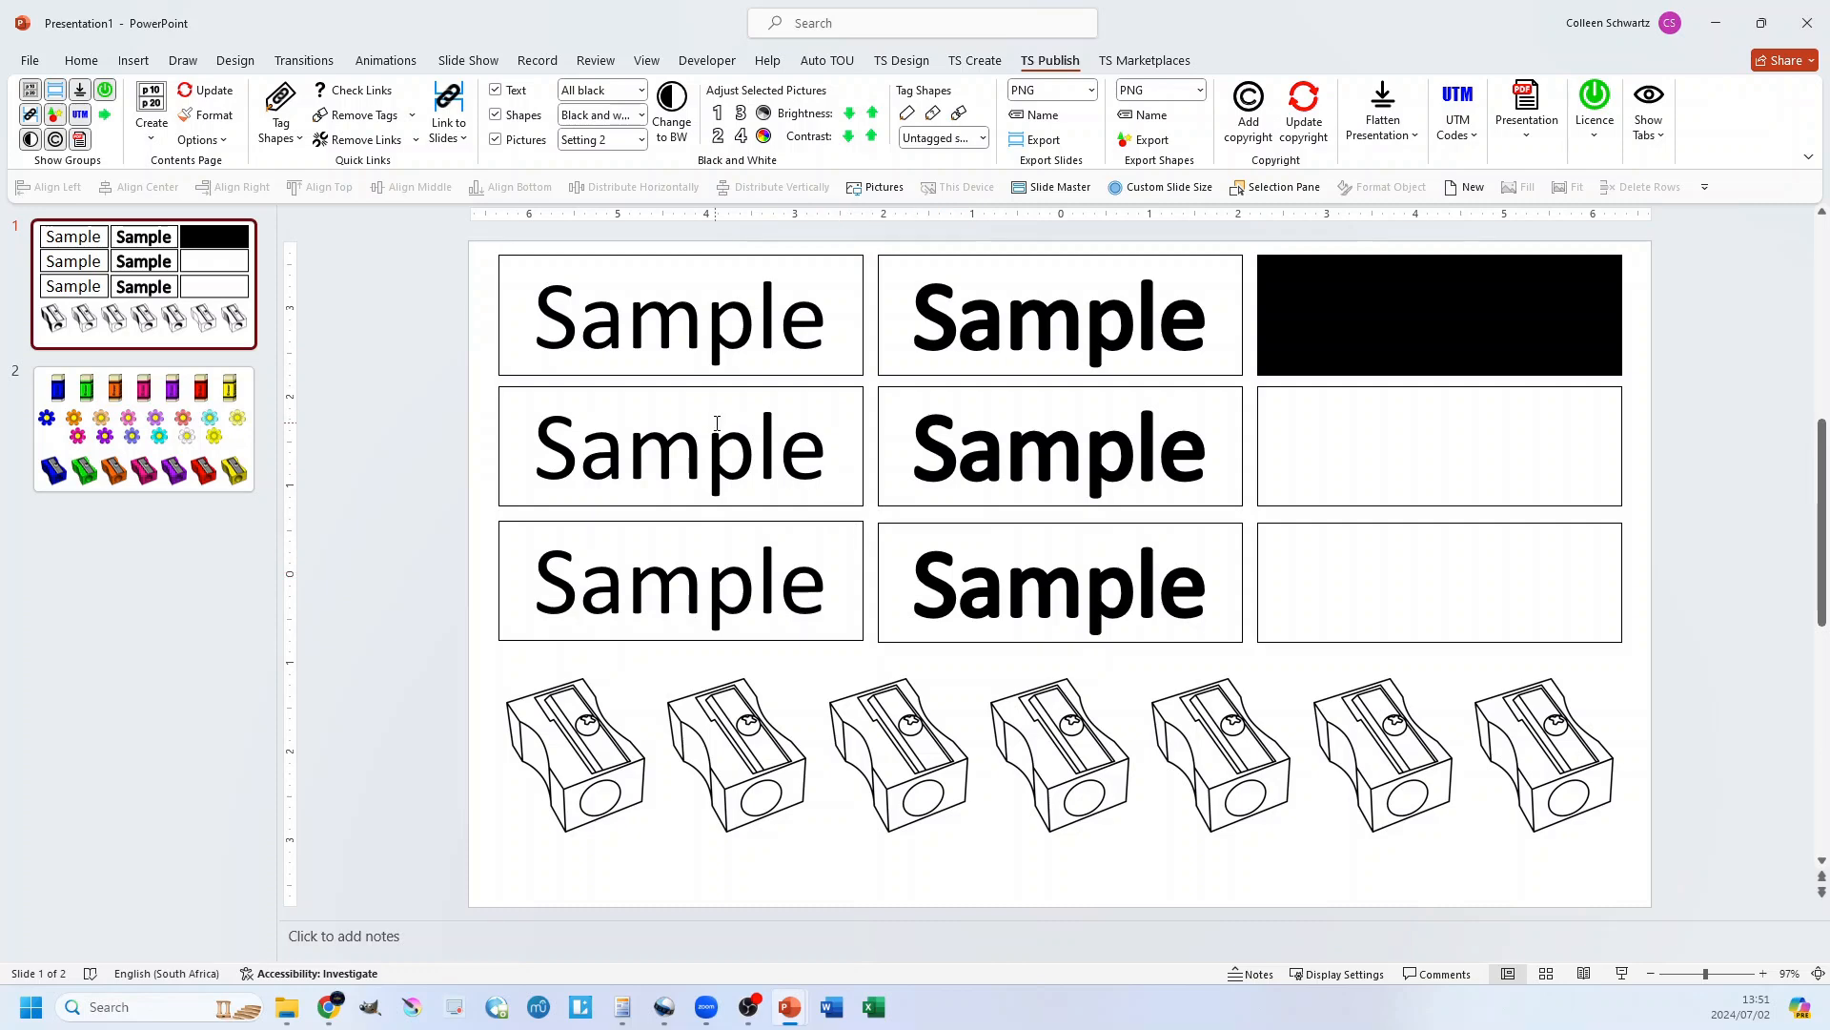
key("ctrl+z")
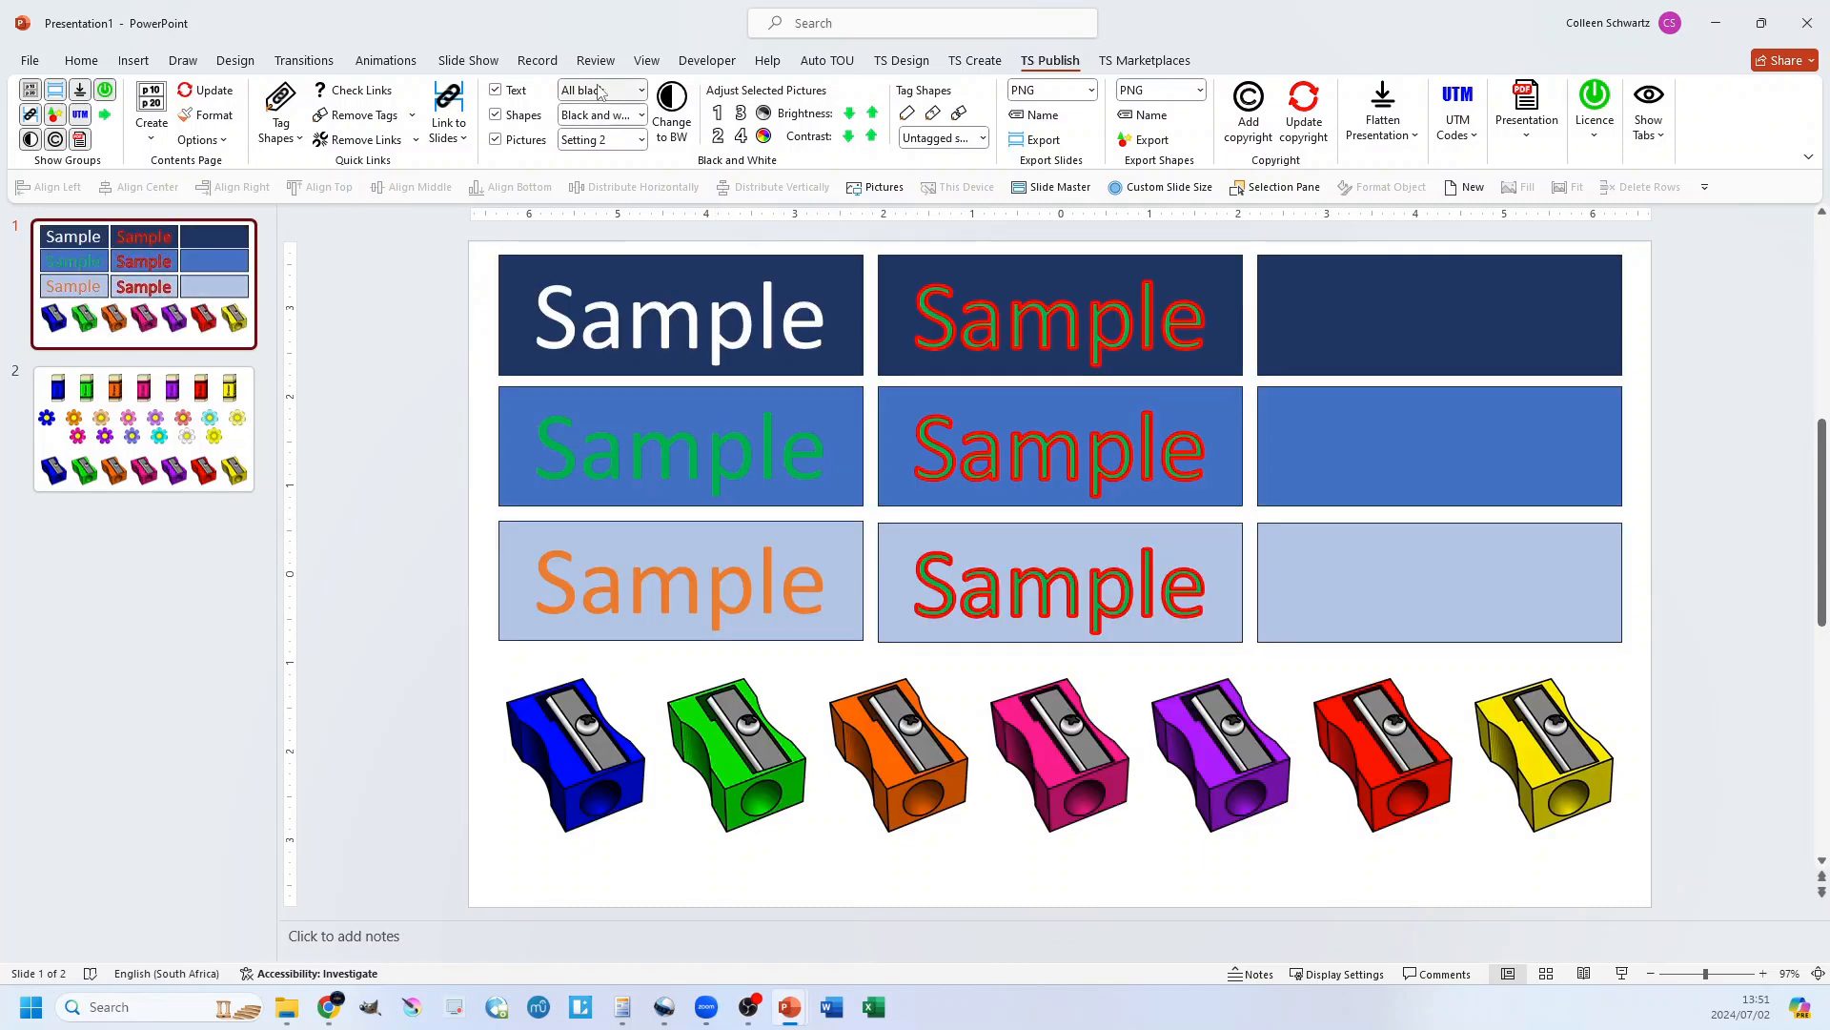
Convert slide 1 with both text and shapes set to Black and white, and undo the conversion
left_click(608, 91)
left_click(608, 133)
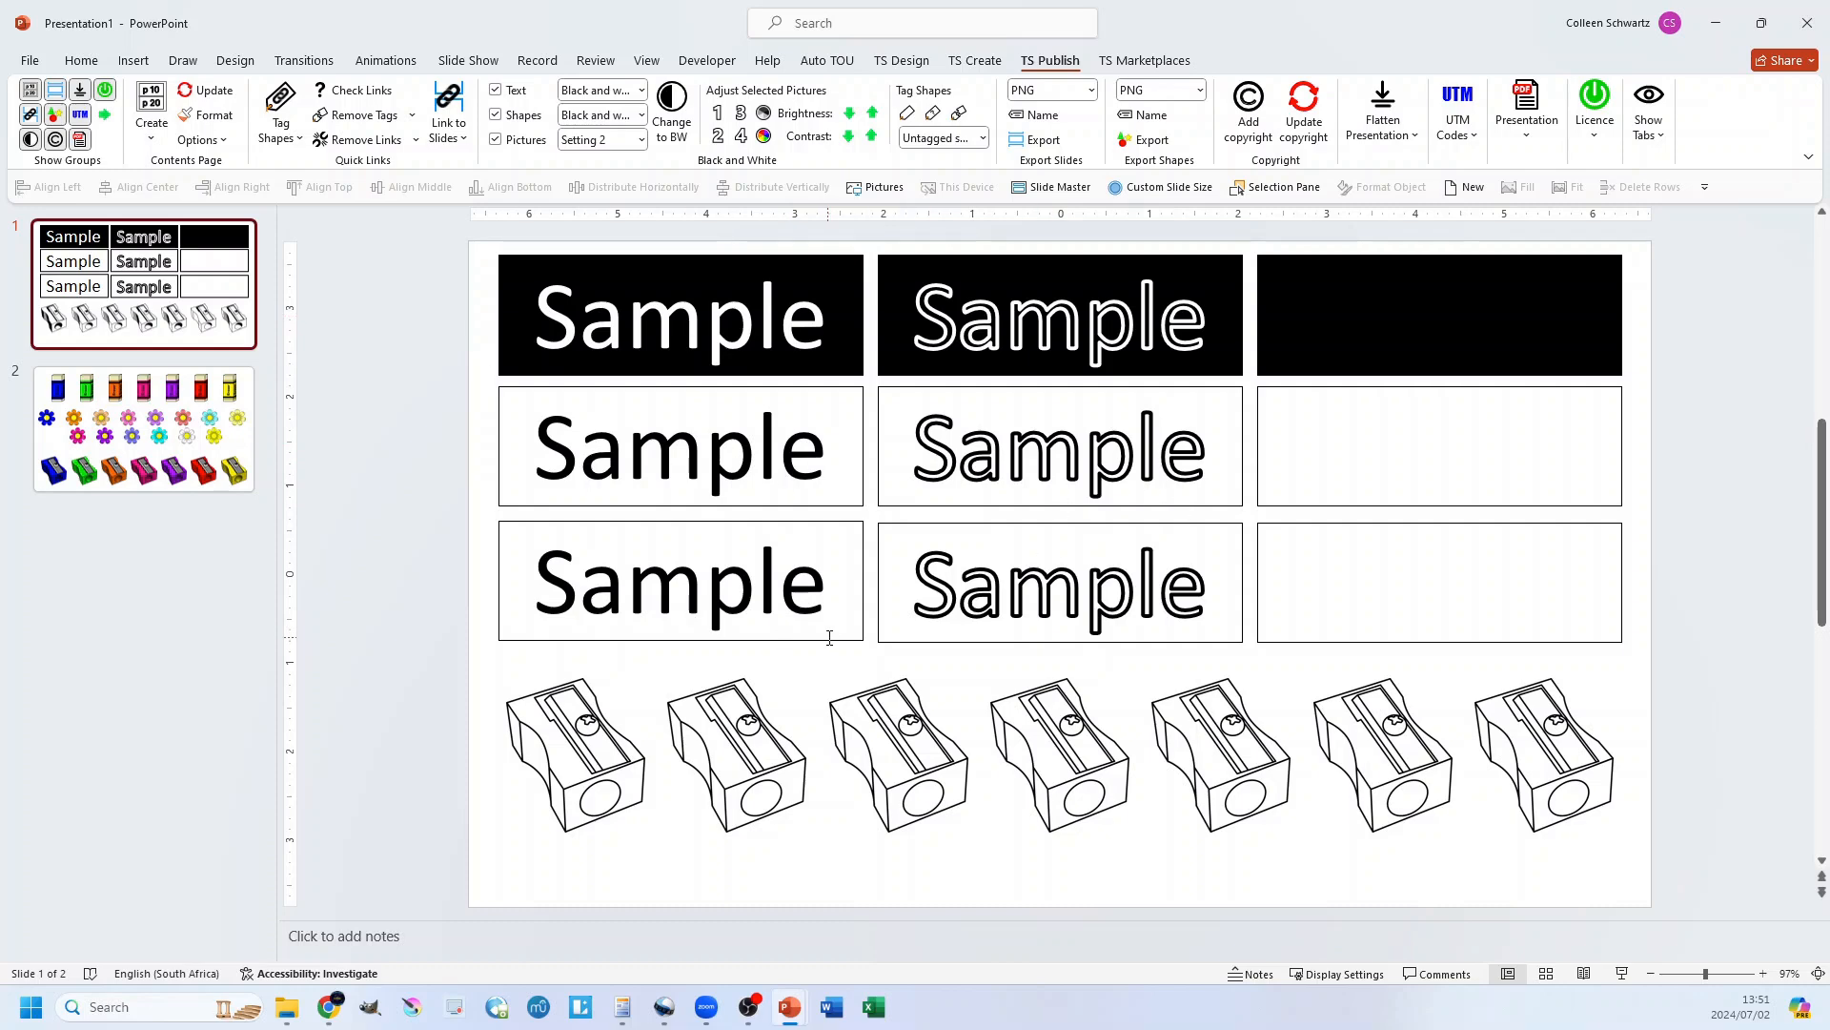
key("ctrl+z")
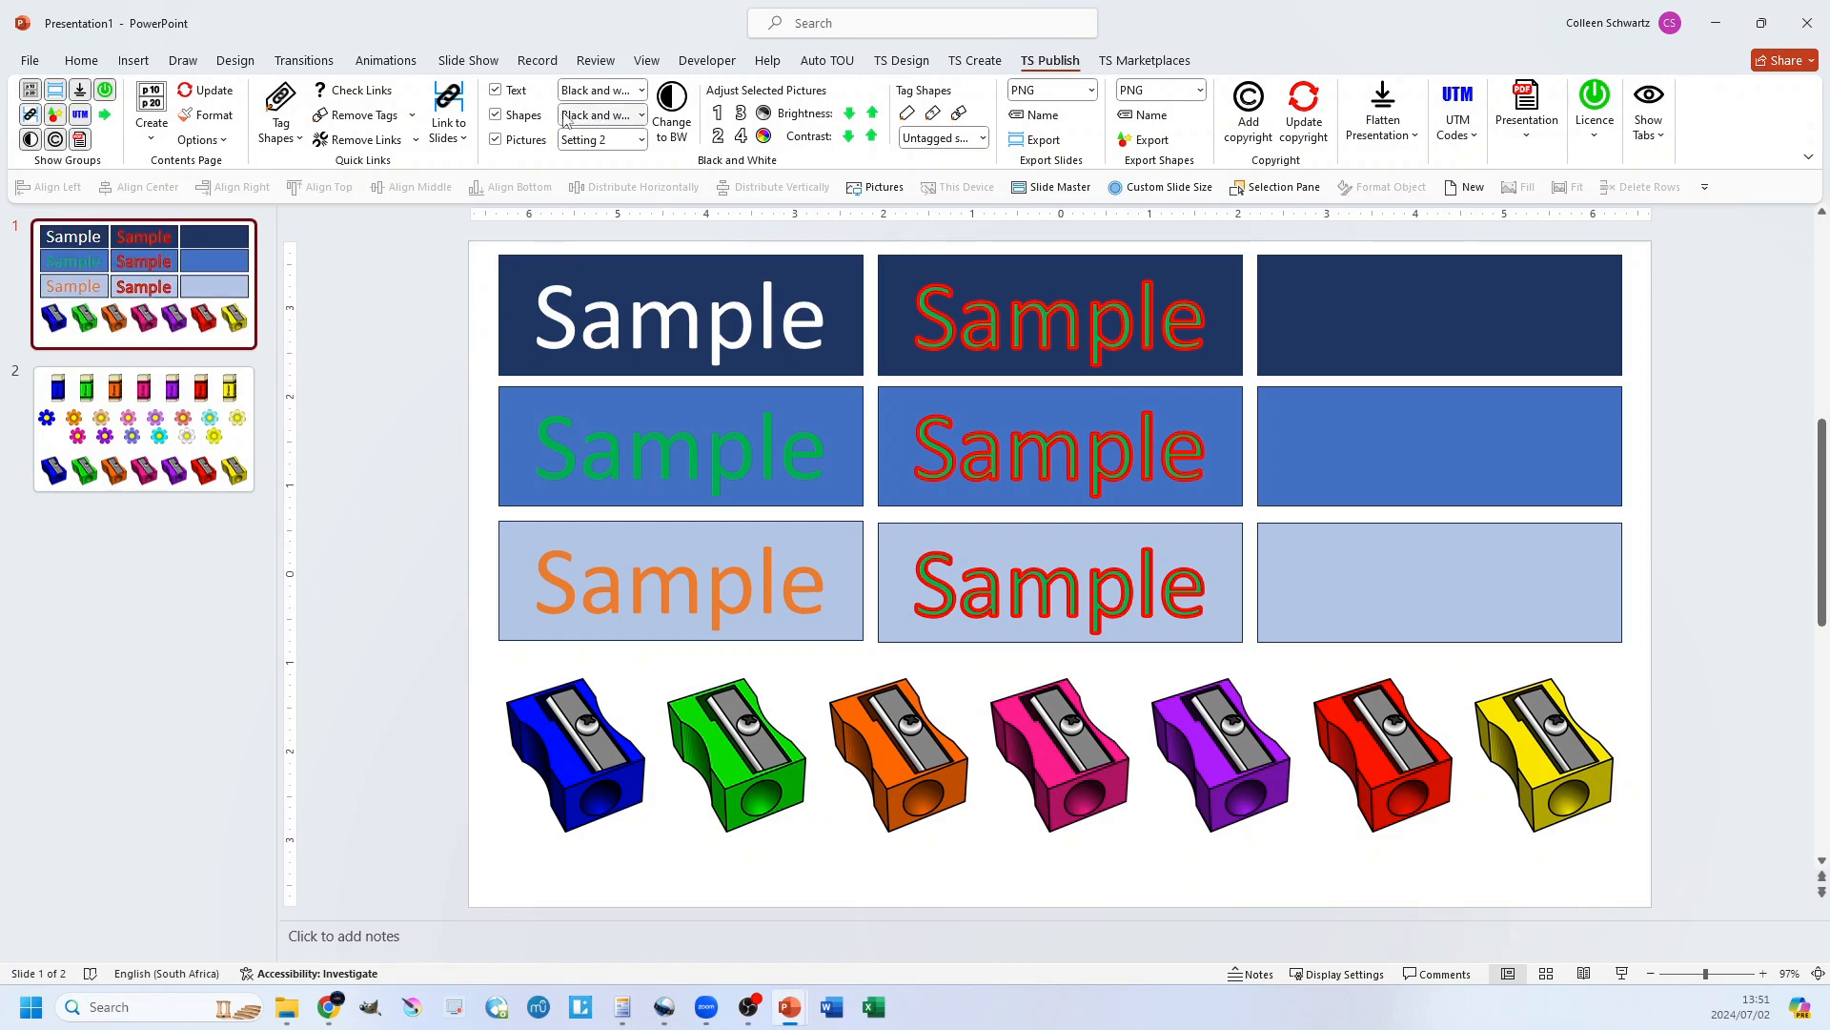
Convert slide 1 with shapes set to Greyscale and text to Black and white, and undo the conversion
left_click(629, 117)
left_click(605, 170)
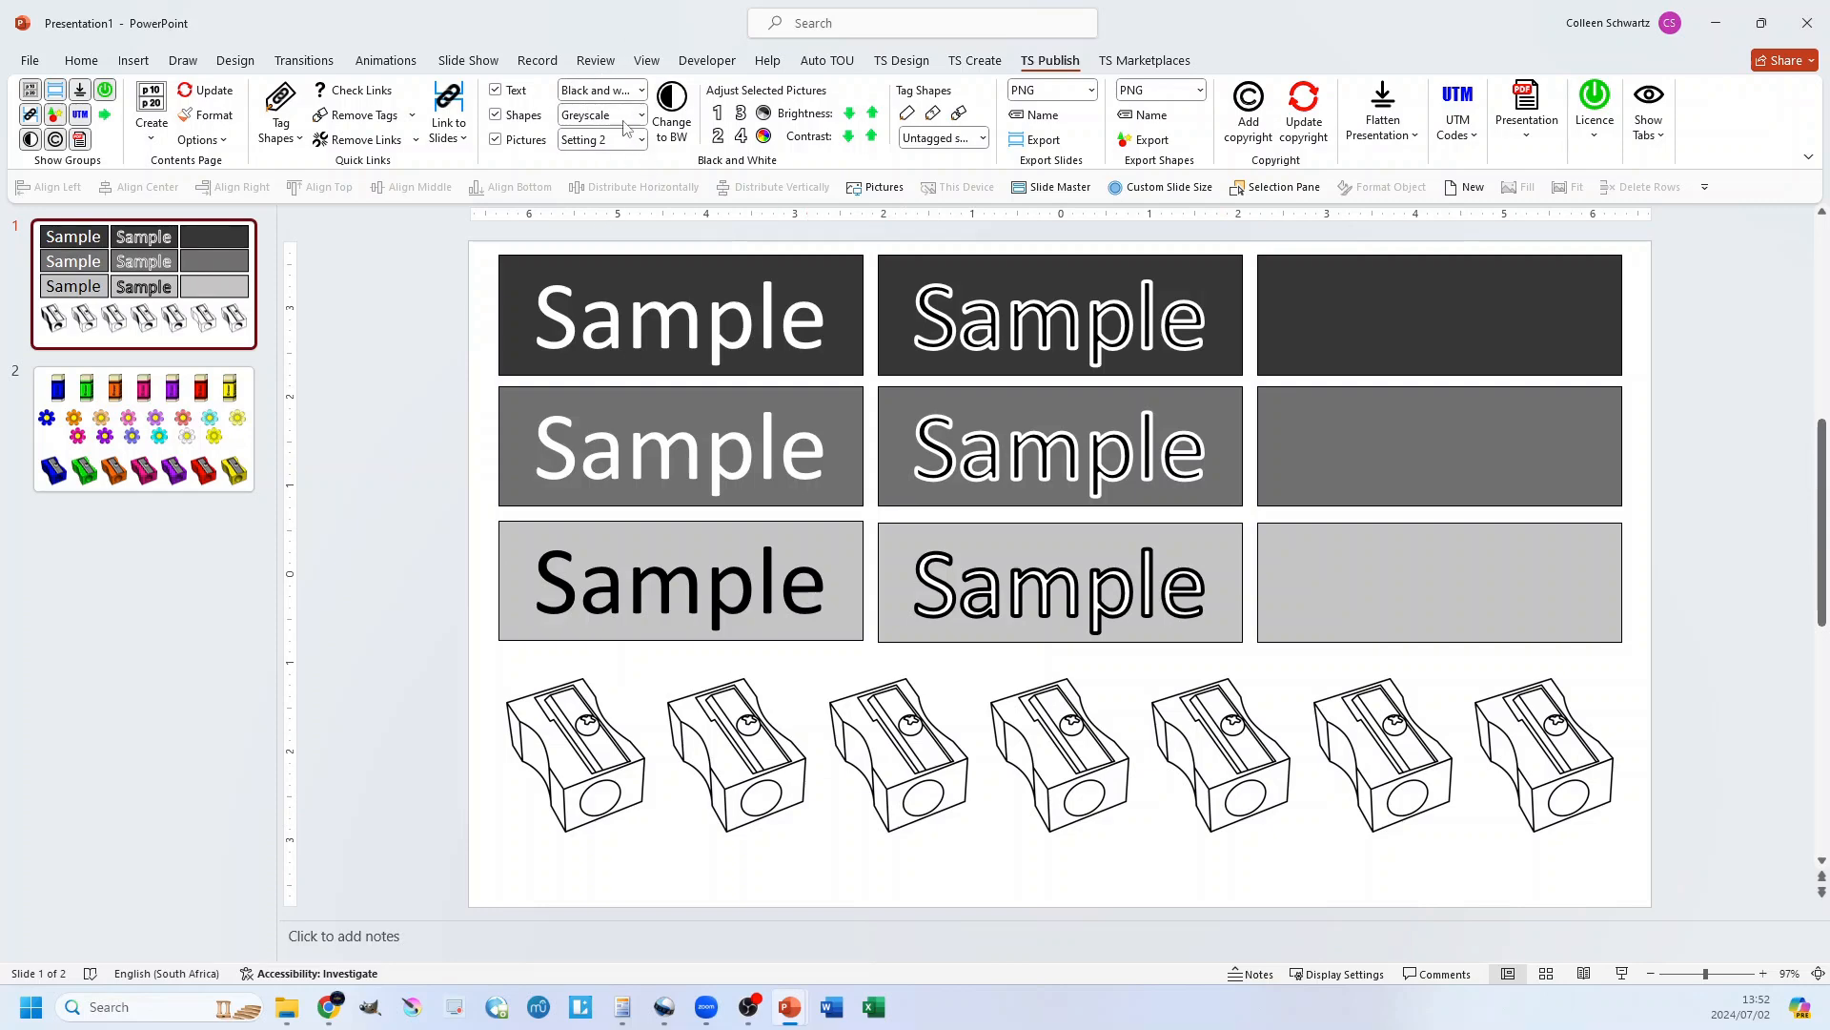
key("ctrl+z")
Fill the background of the blue sharpener picture with the dark blue recent colour
left_click(569, 737)
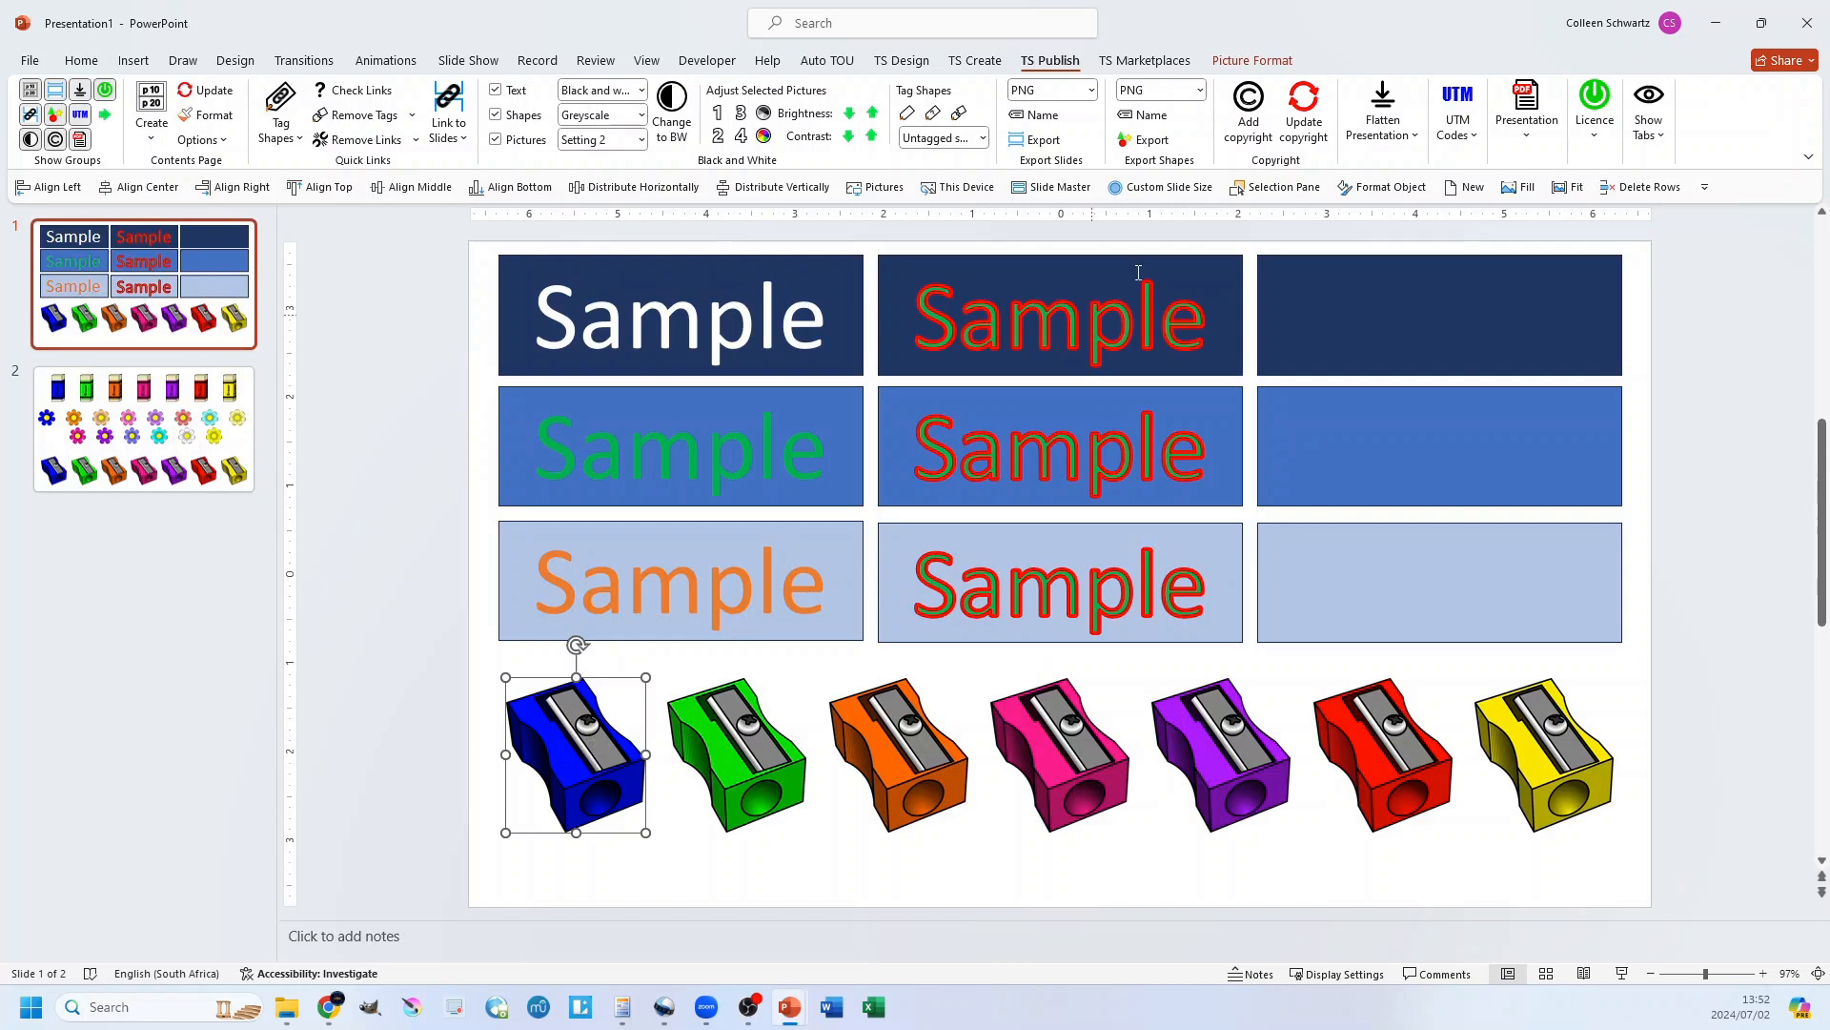
left_click(1237, 66)
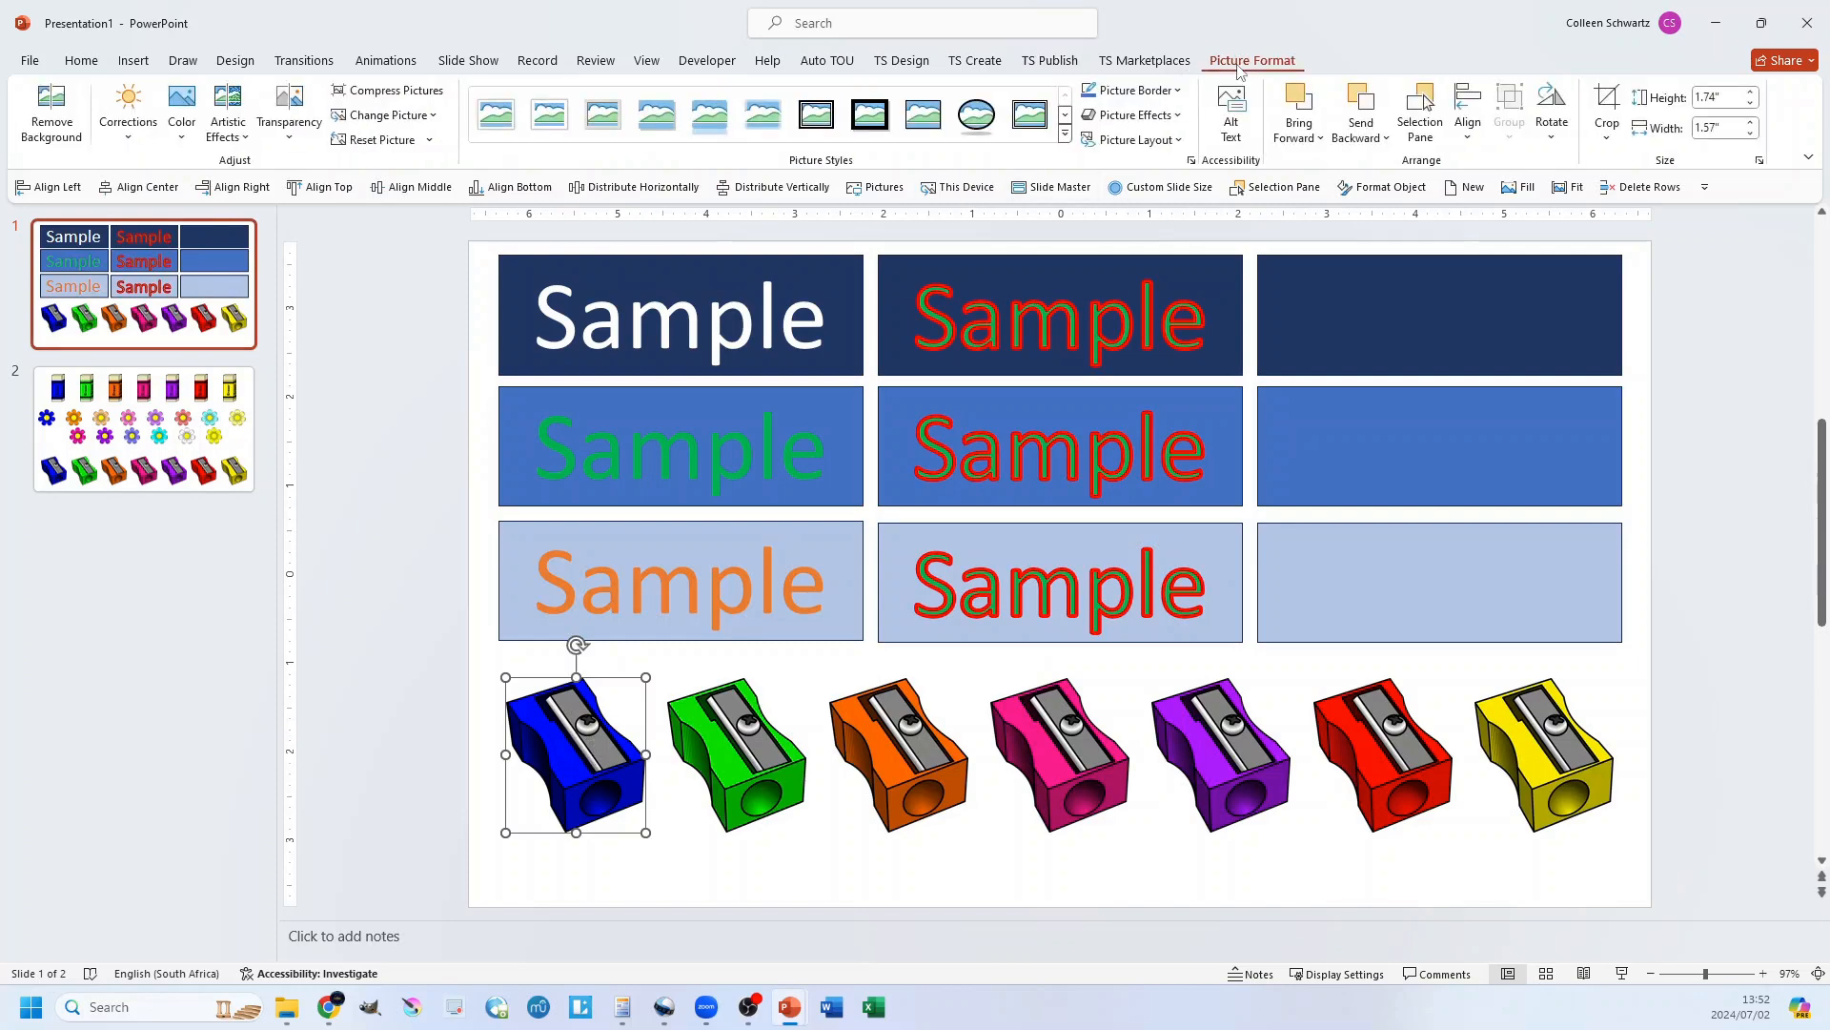
left_click(81, 60)
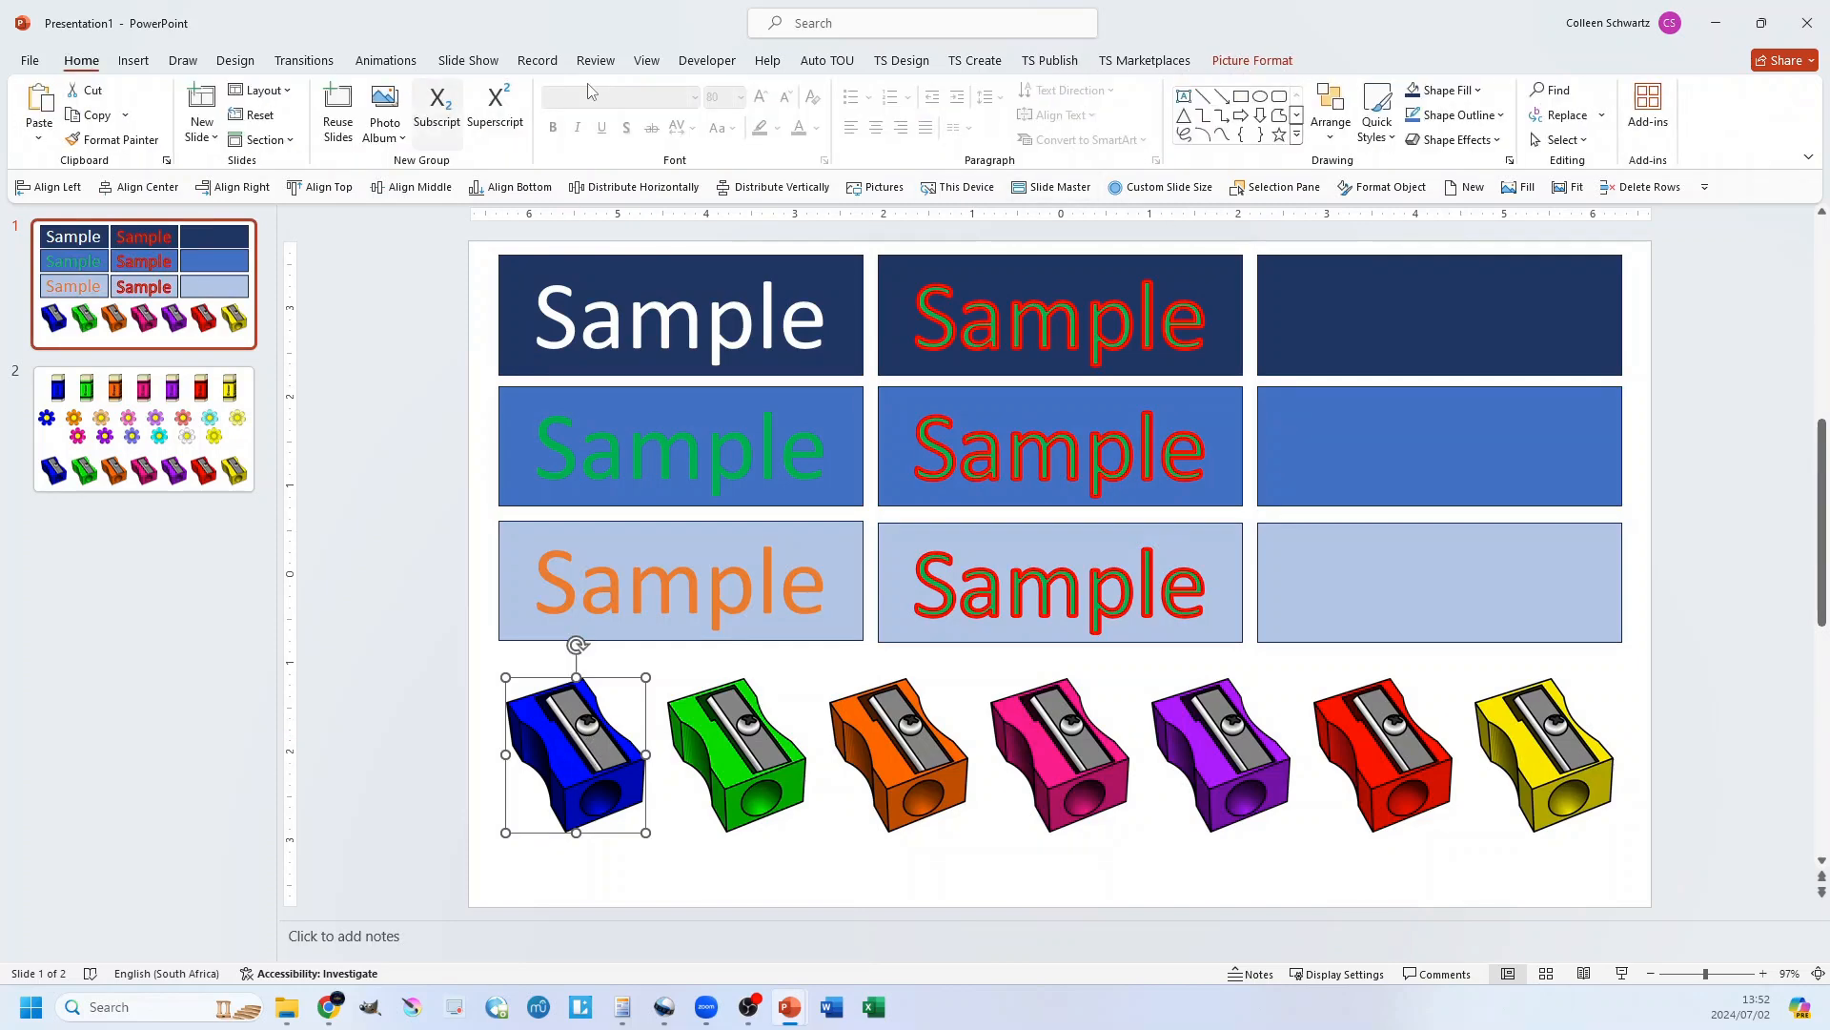
left_click(1453, 91)
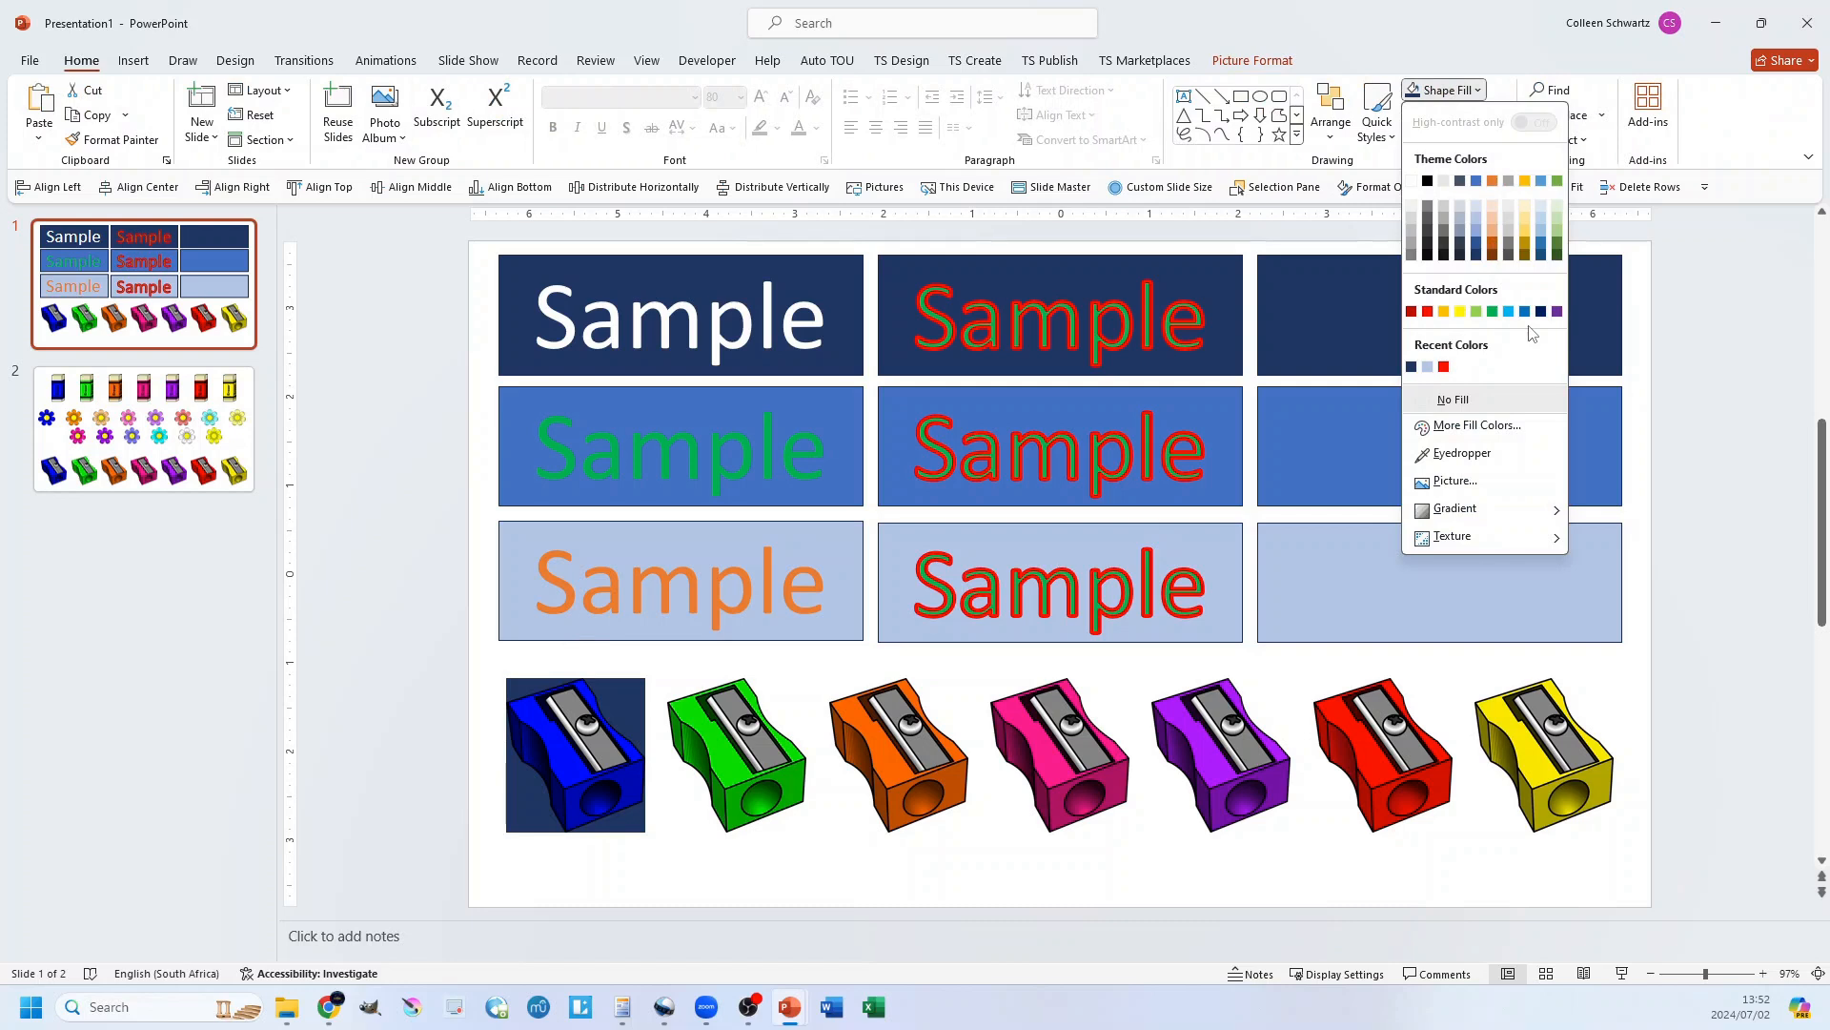
left_click(1412, 367)
left_click(457, 602)
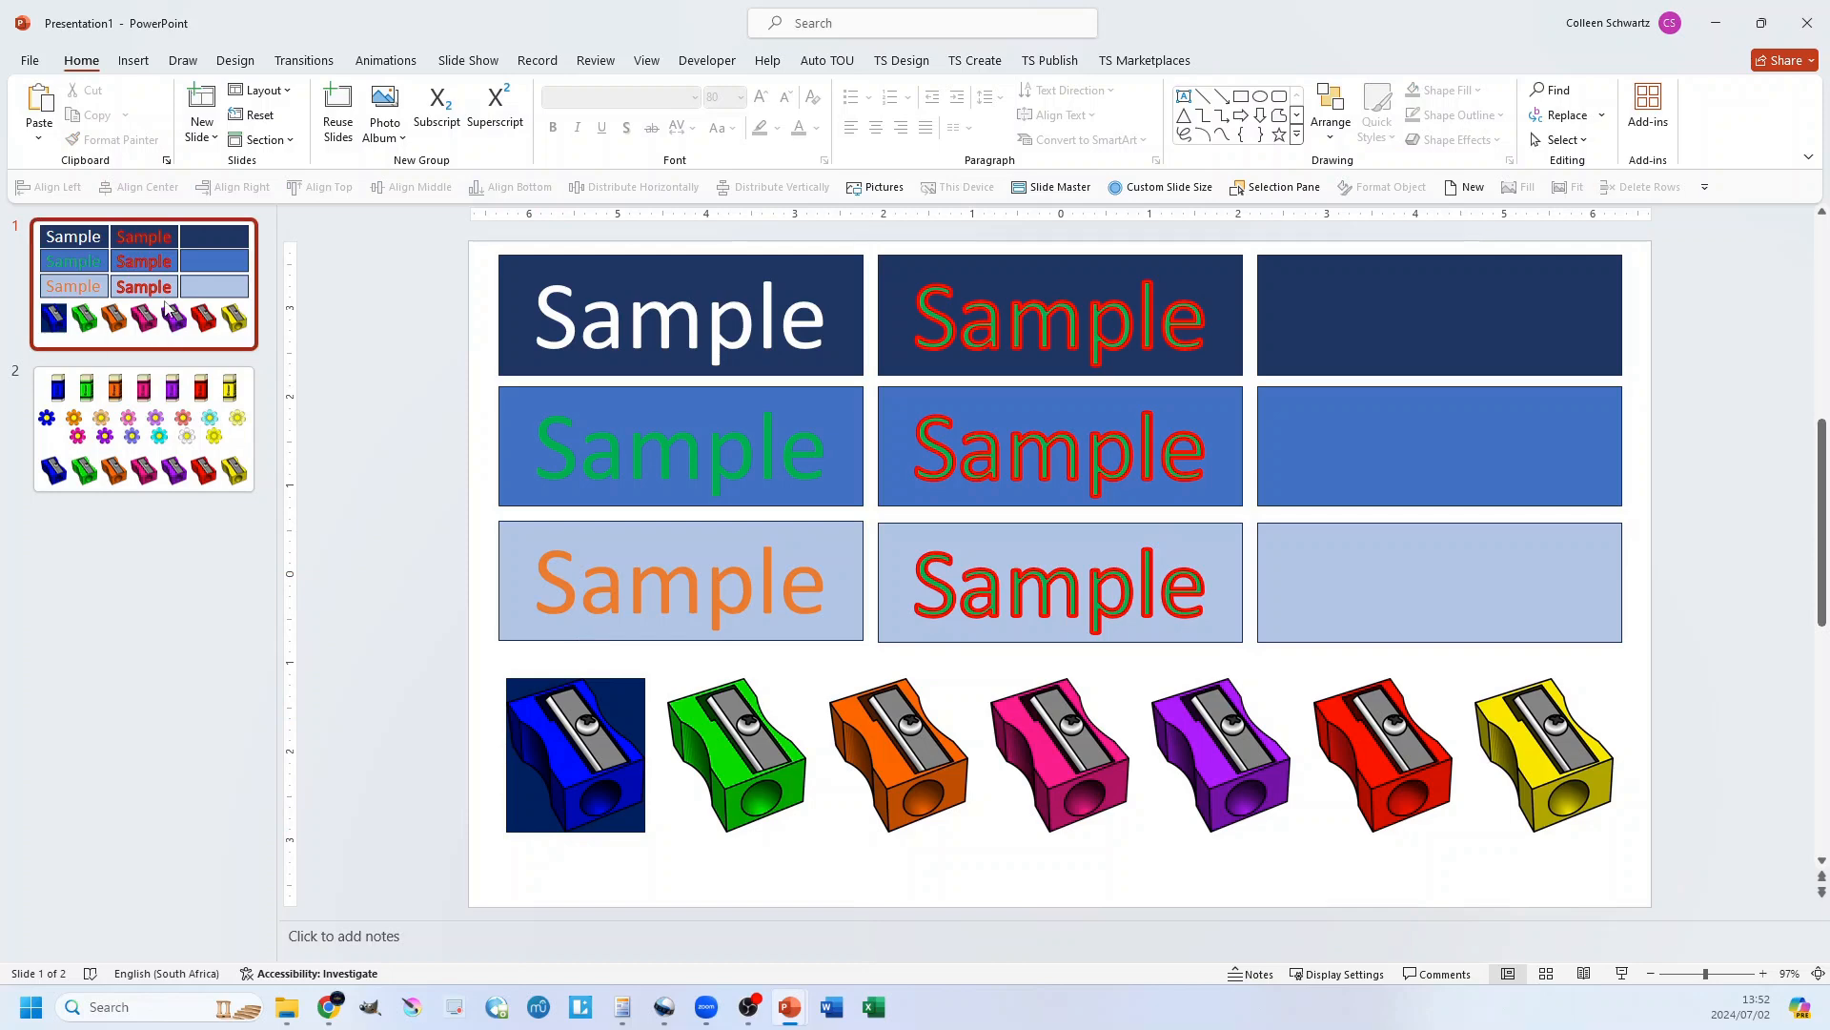
Convert slide 1, including the filled sharpener picture, with Greyscale shapes and Setting 2 pictures, and undo the conversion
left_click(1049, 60)
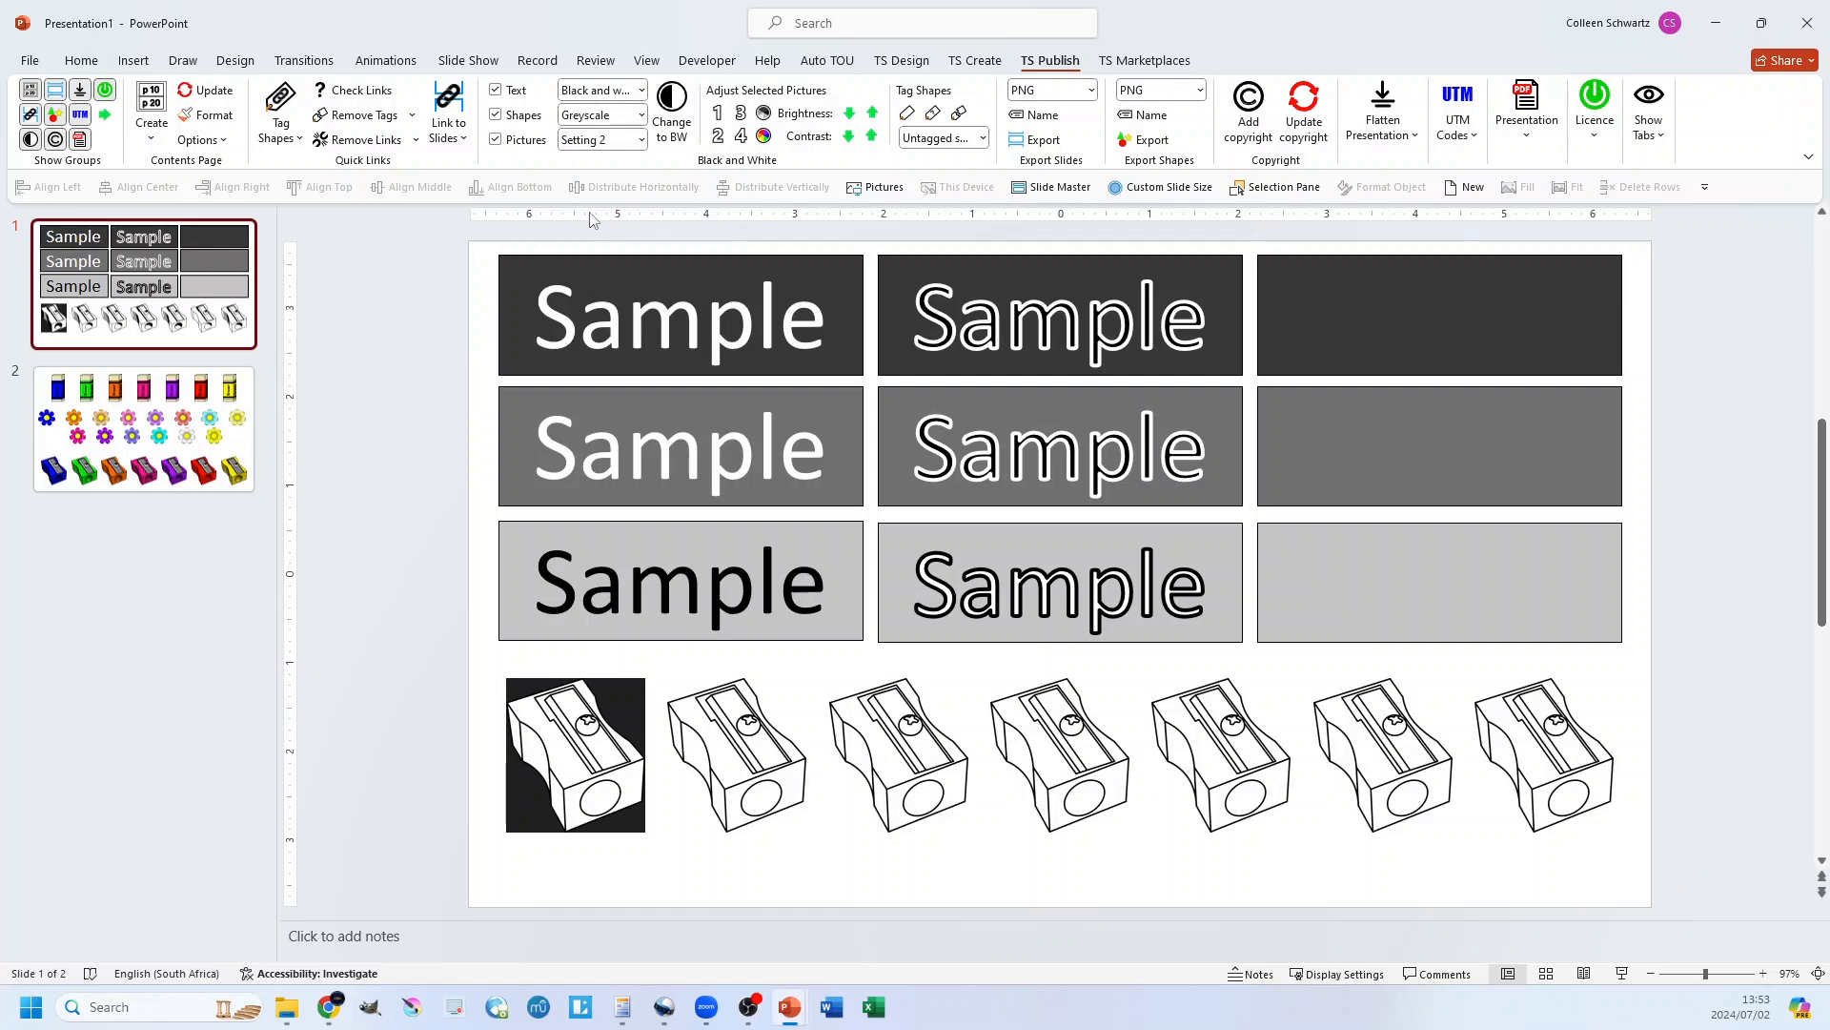
key("ctrl+z")
Convert slide 1 with pictures excluded, and undo both the conversion and the blue sharpener picture's dark blue fill
left_click(496, 140)
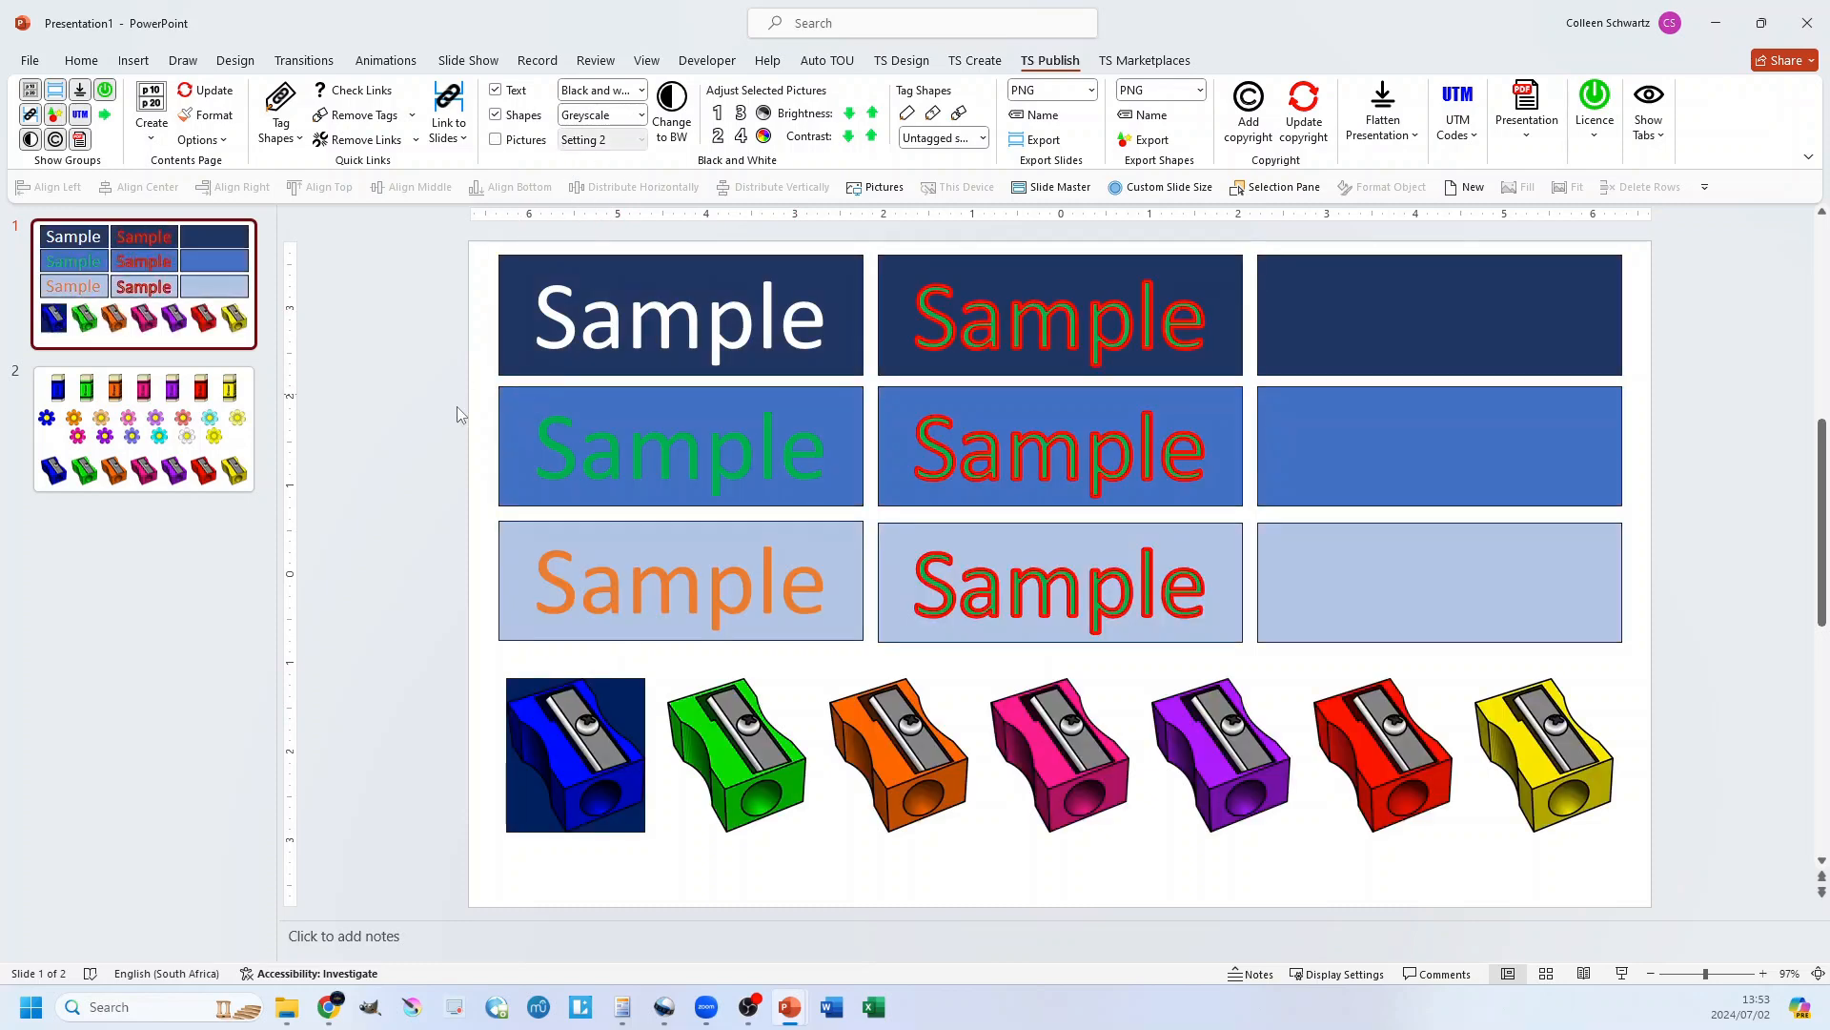
left_click(672, 110)
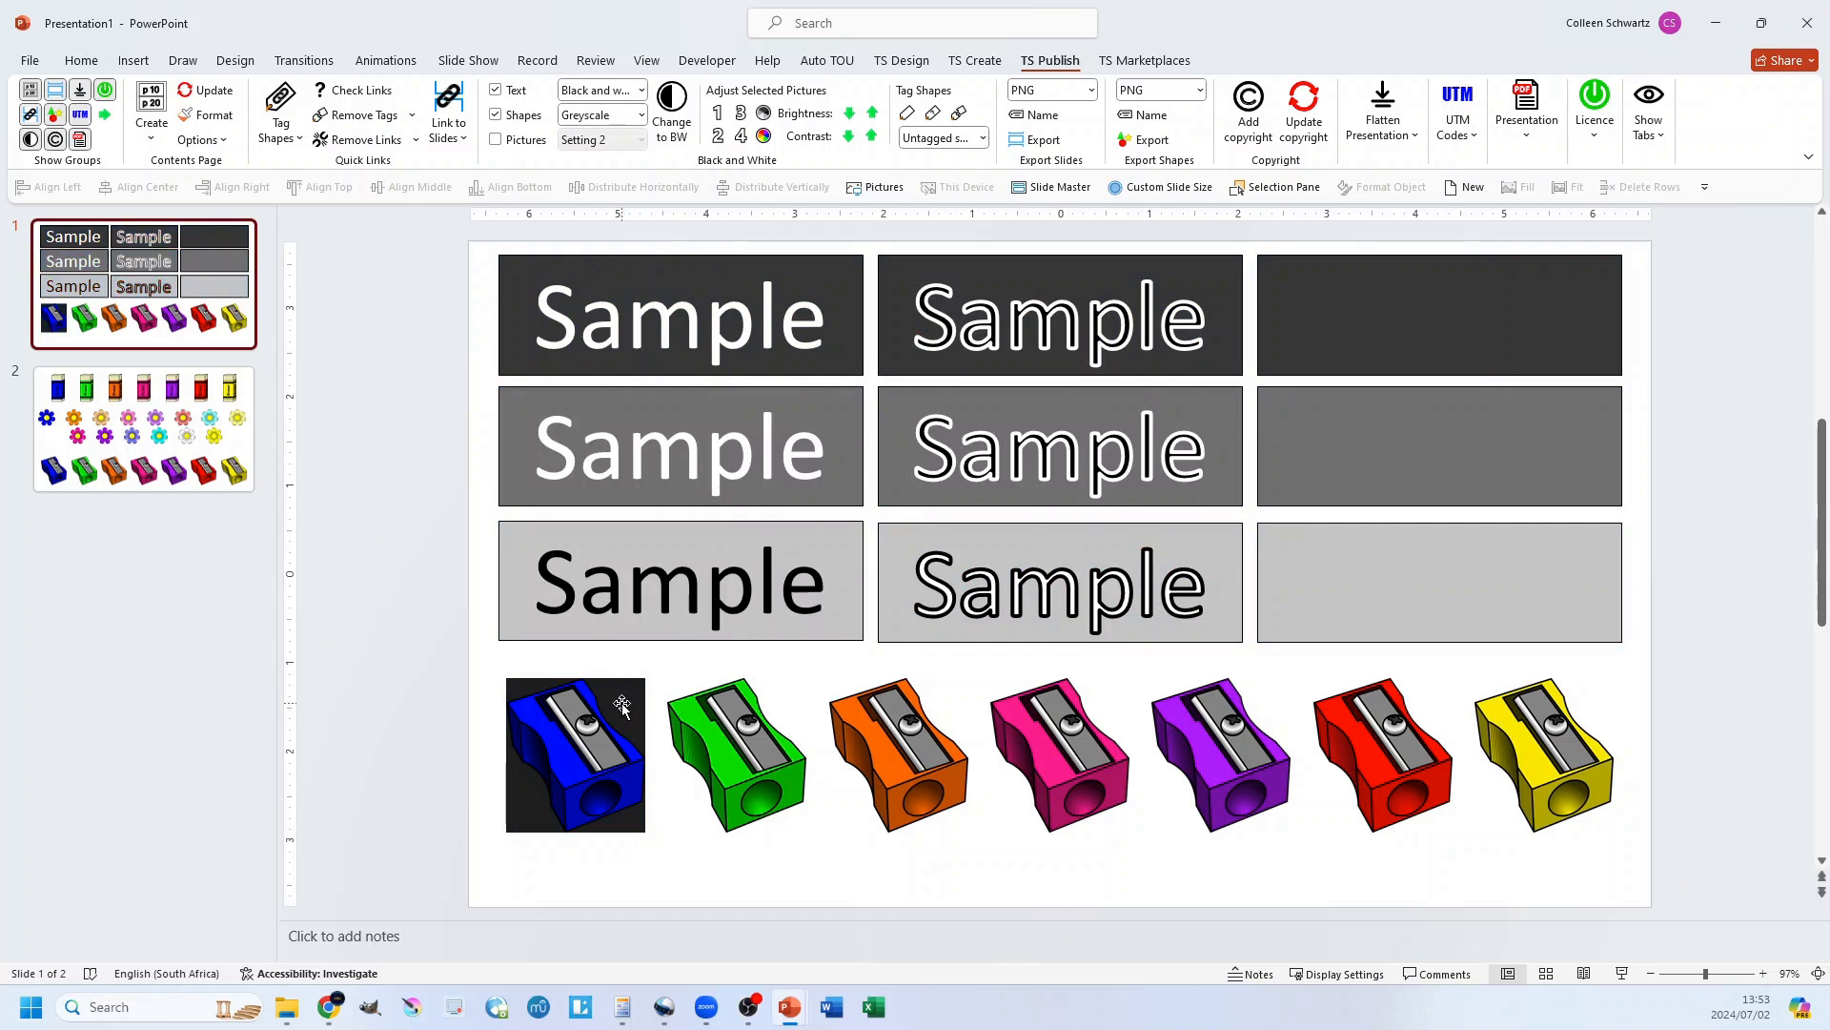
key("ctrl+z")
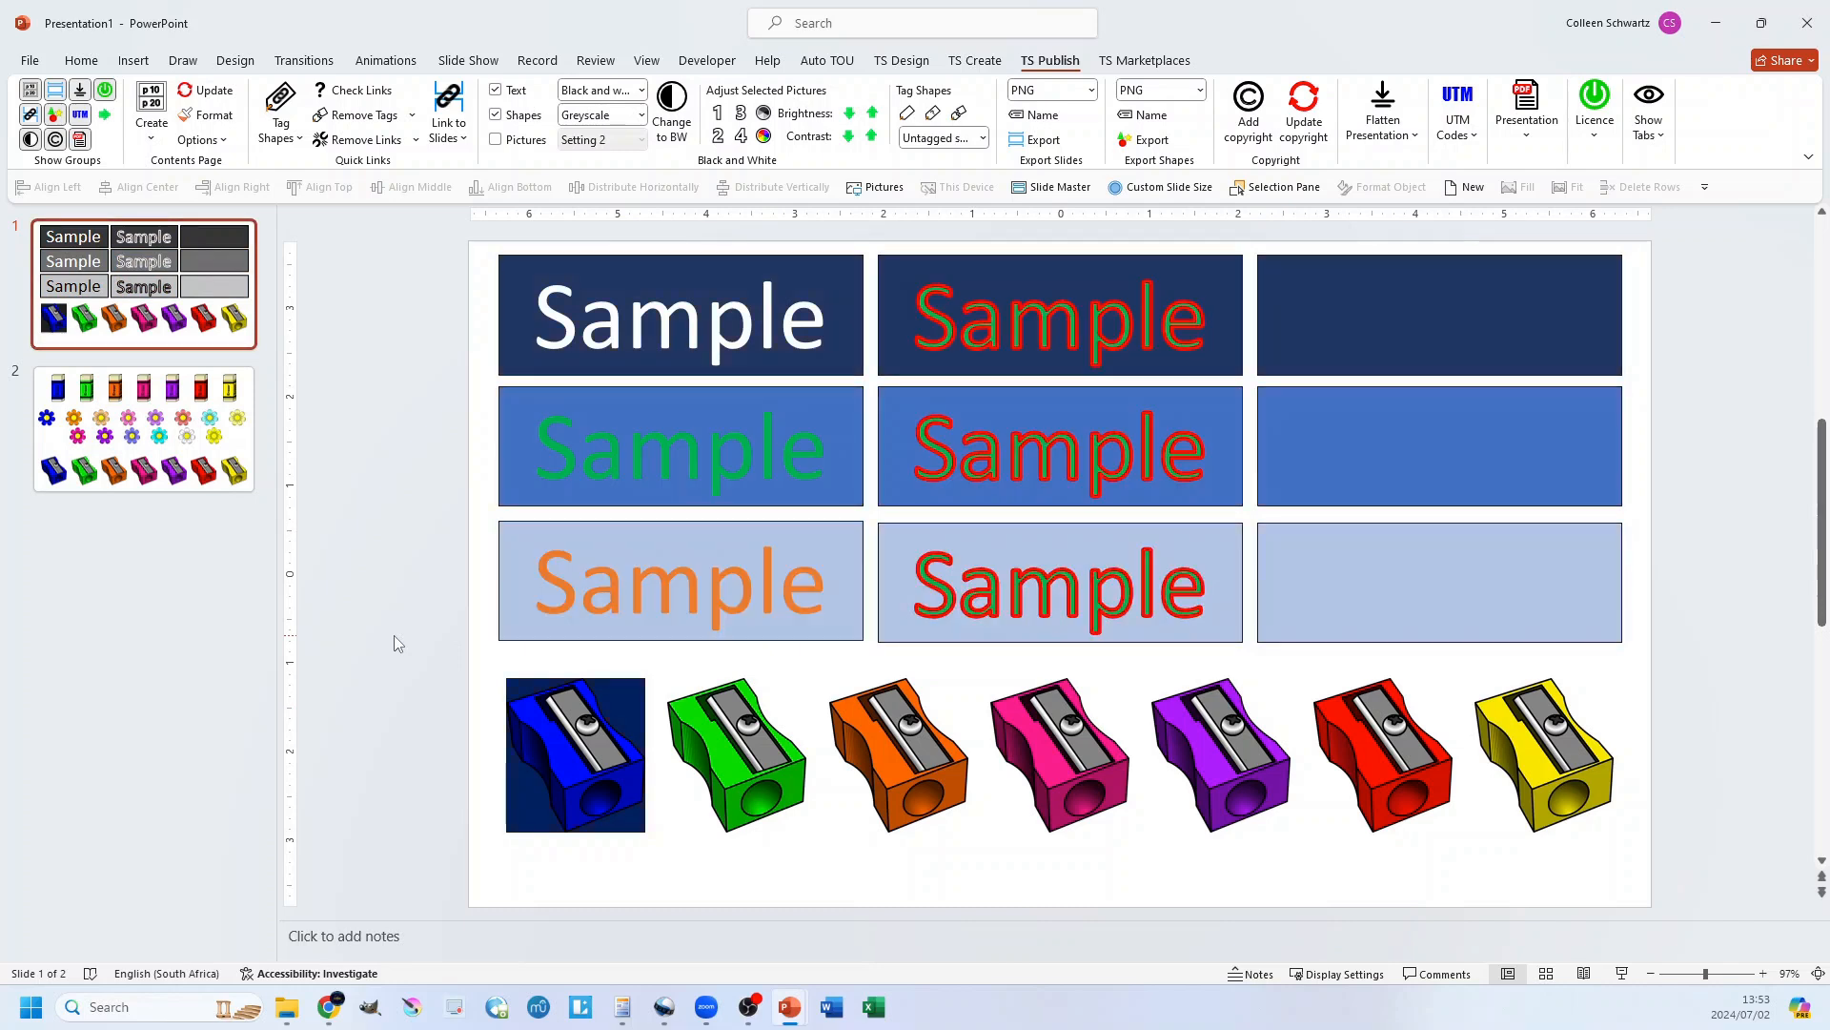
key("ctrl+z")
left_click(429, 734)
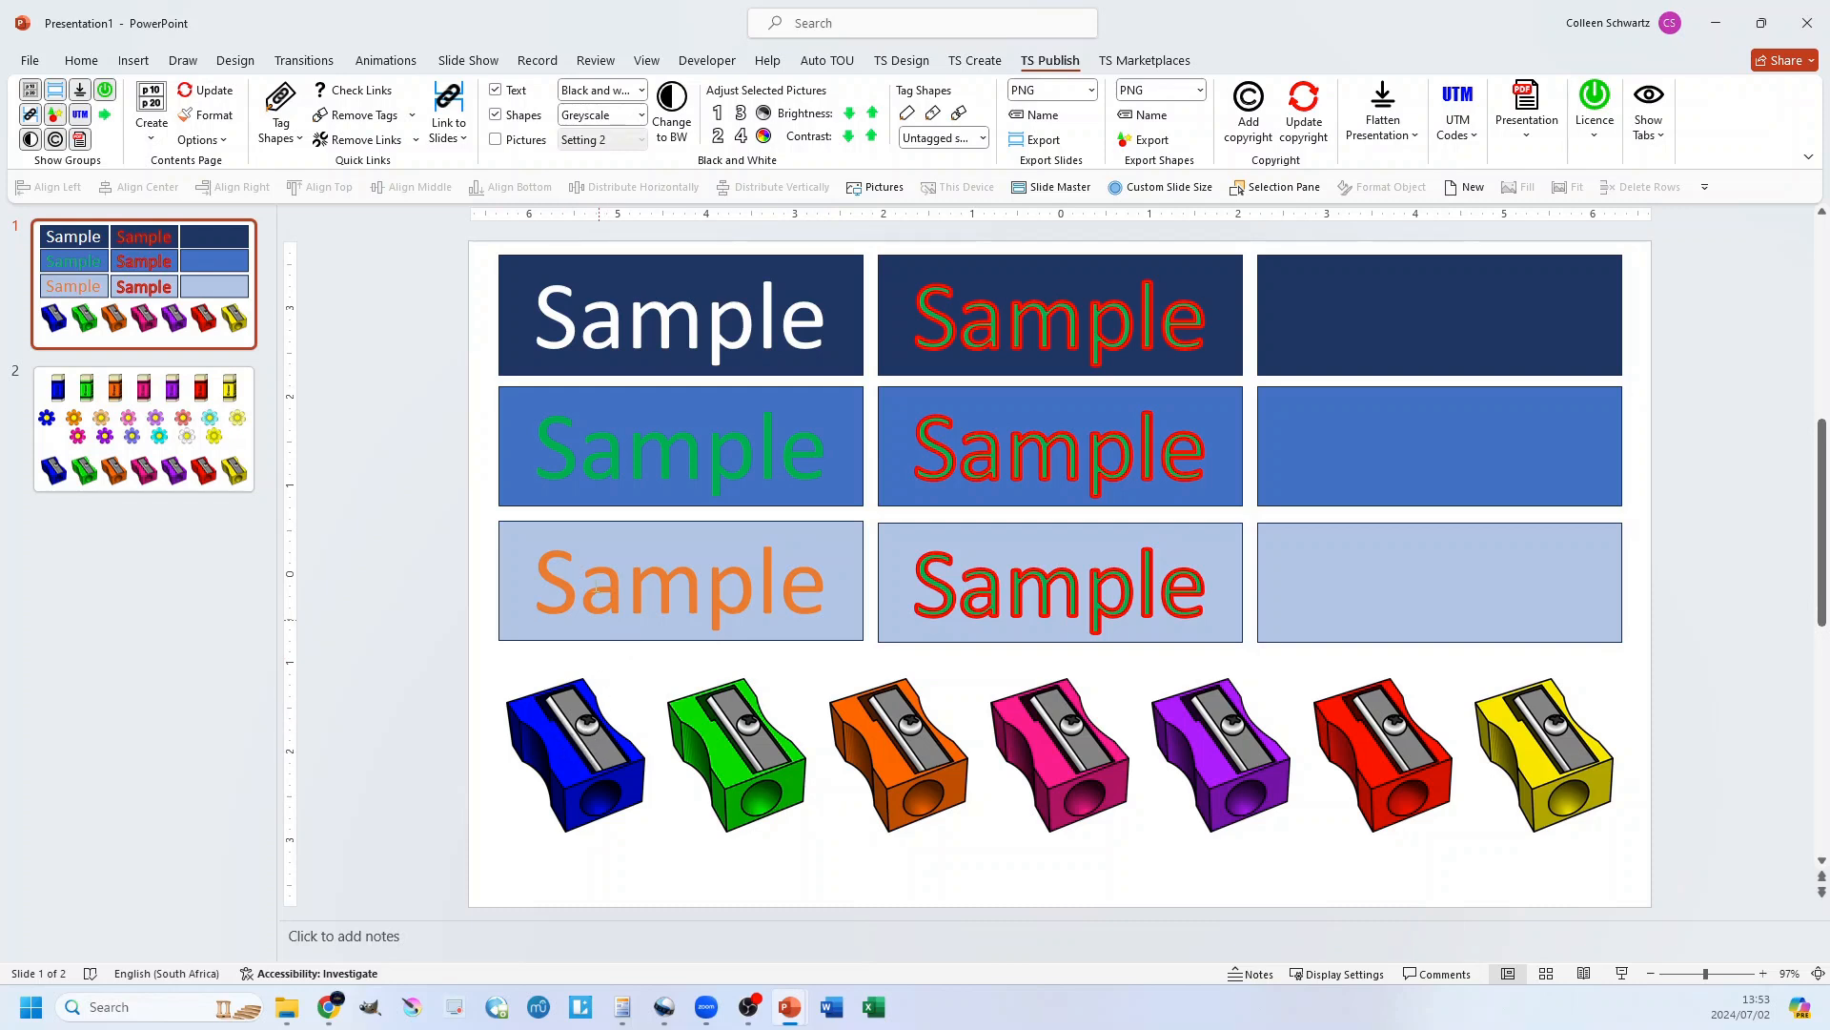
Tag the blue sharpener picture and the light blue box with orange Sample text on slide 1, and view the tag filter options
left_click(592, 759)
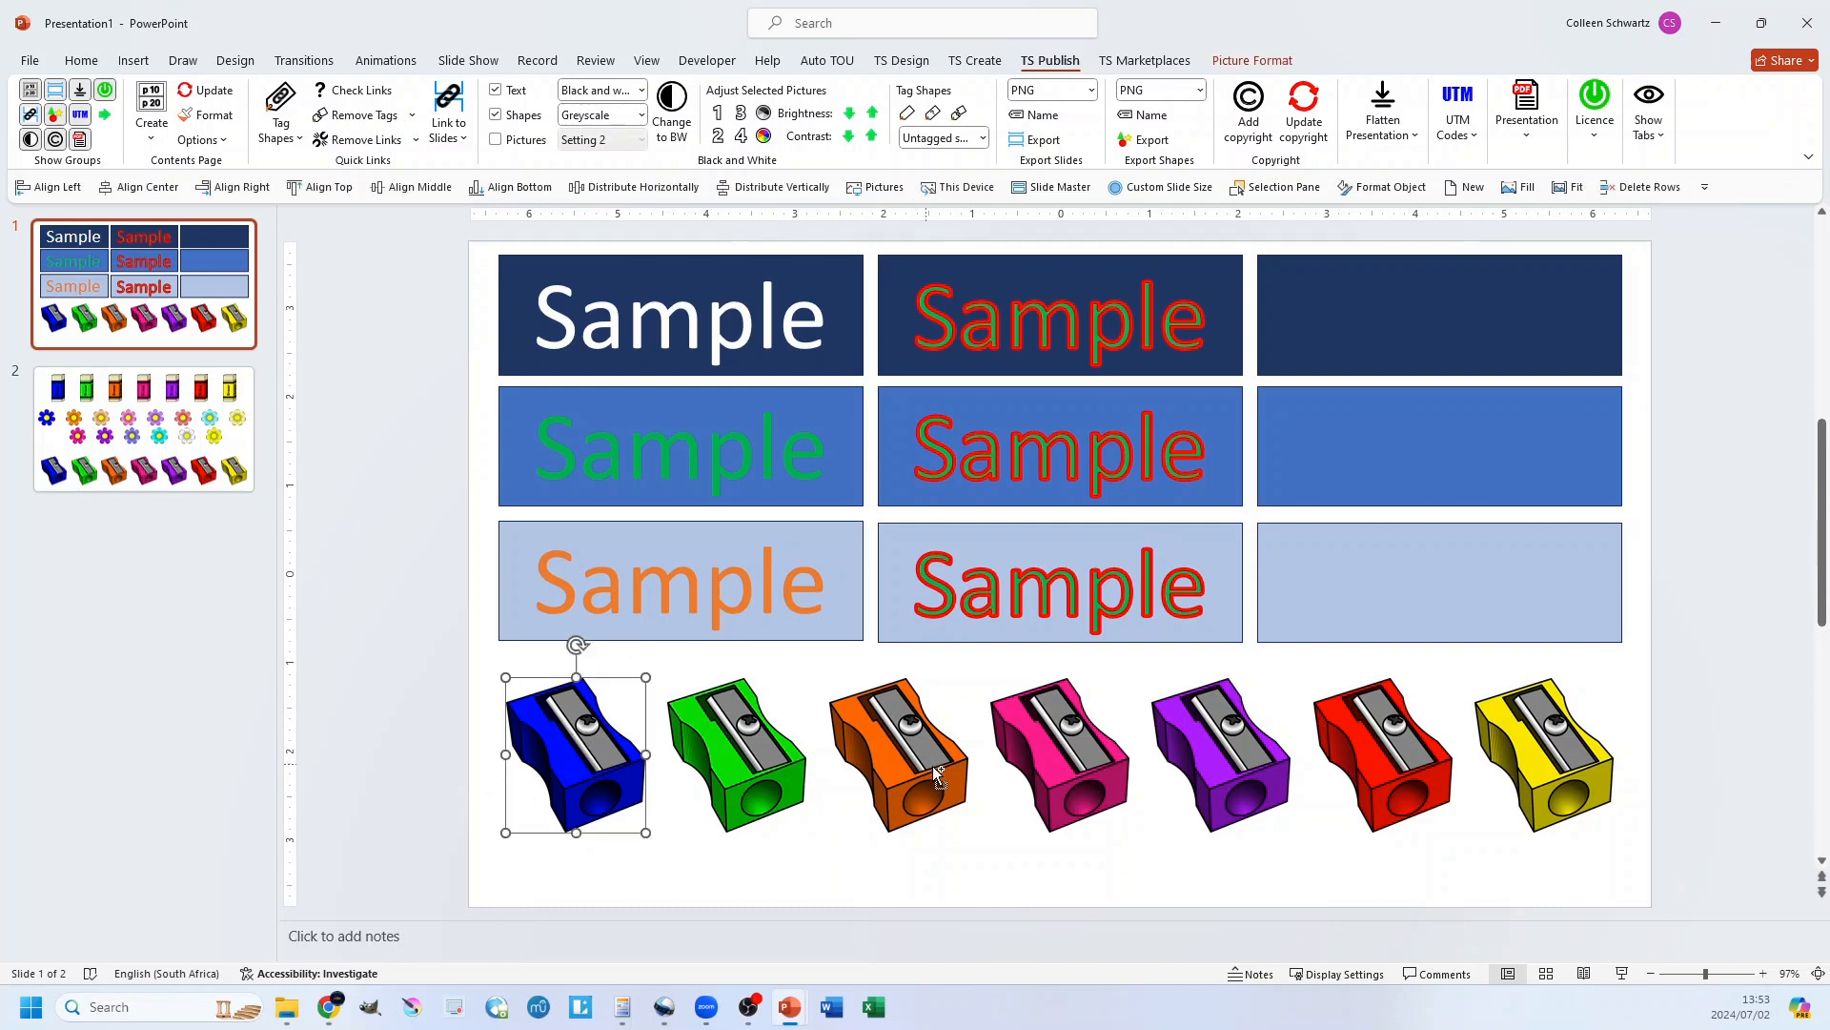
left_click(705, 600, "ctrl")
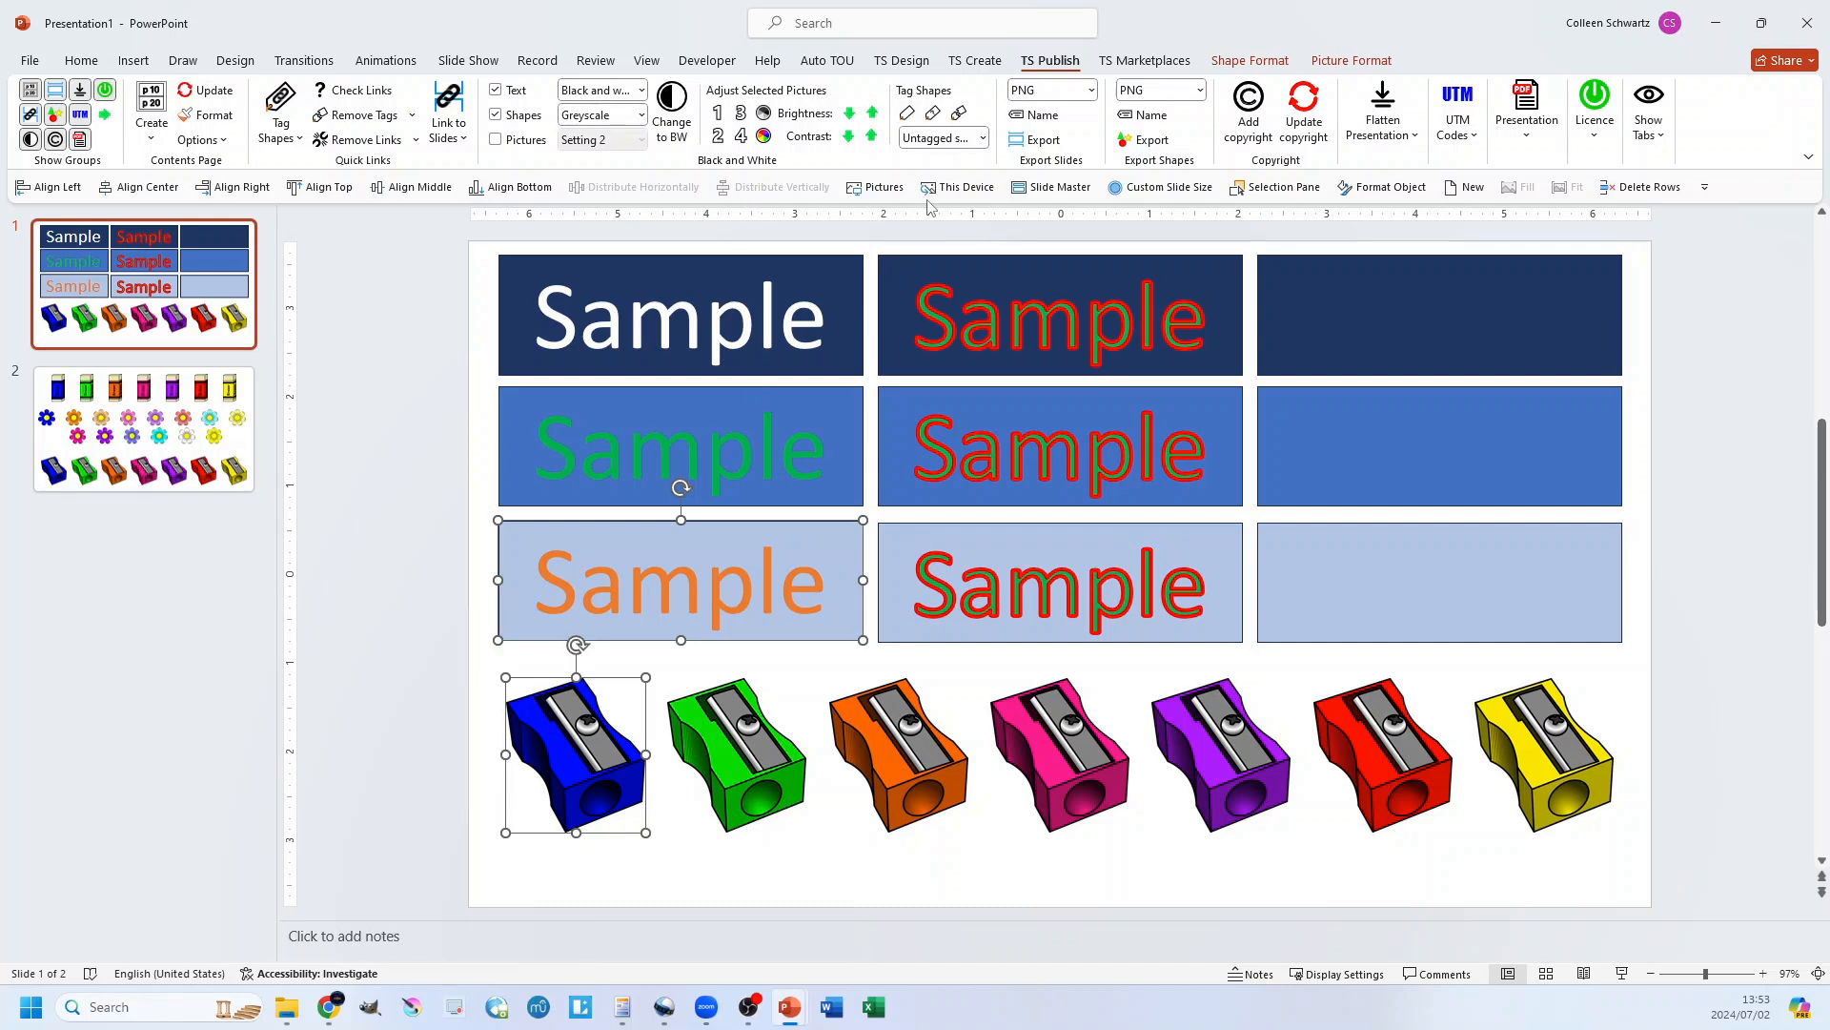
left_click(979, 138)
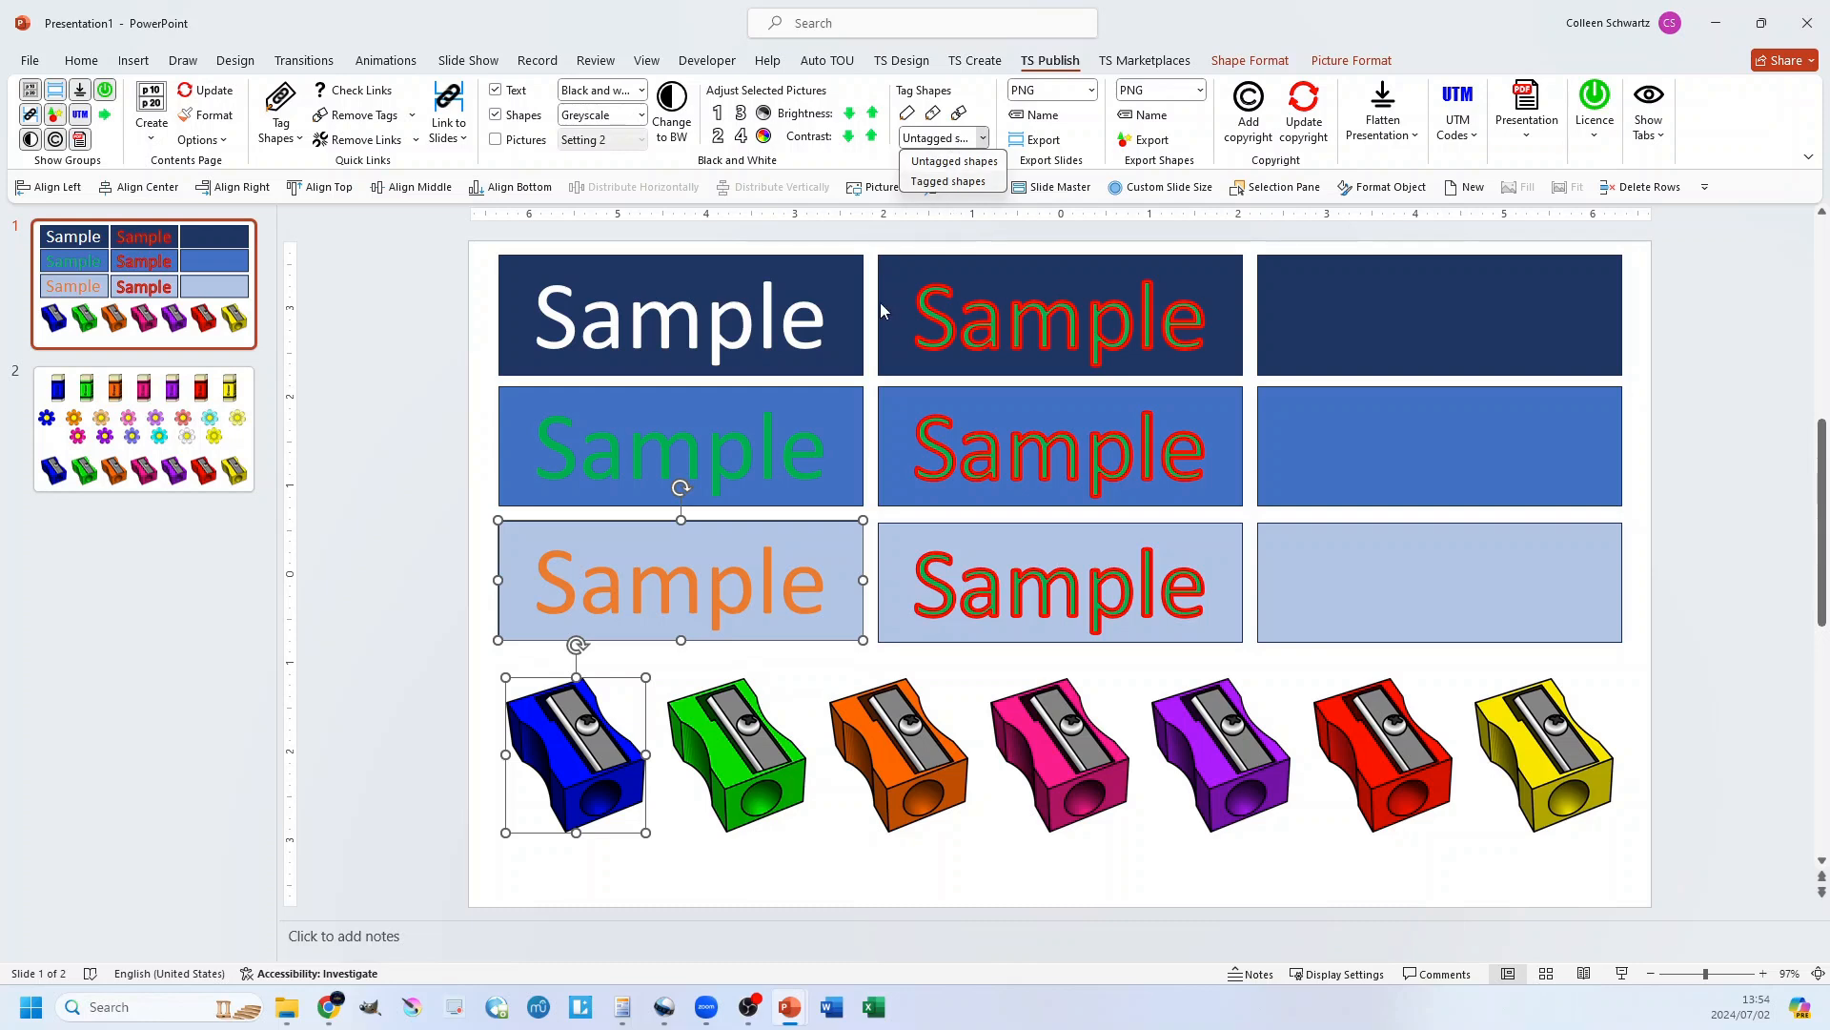
left_click(948, 139)
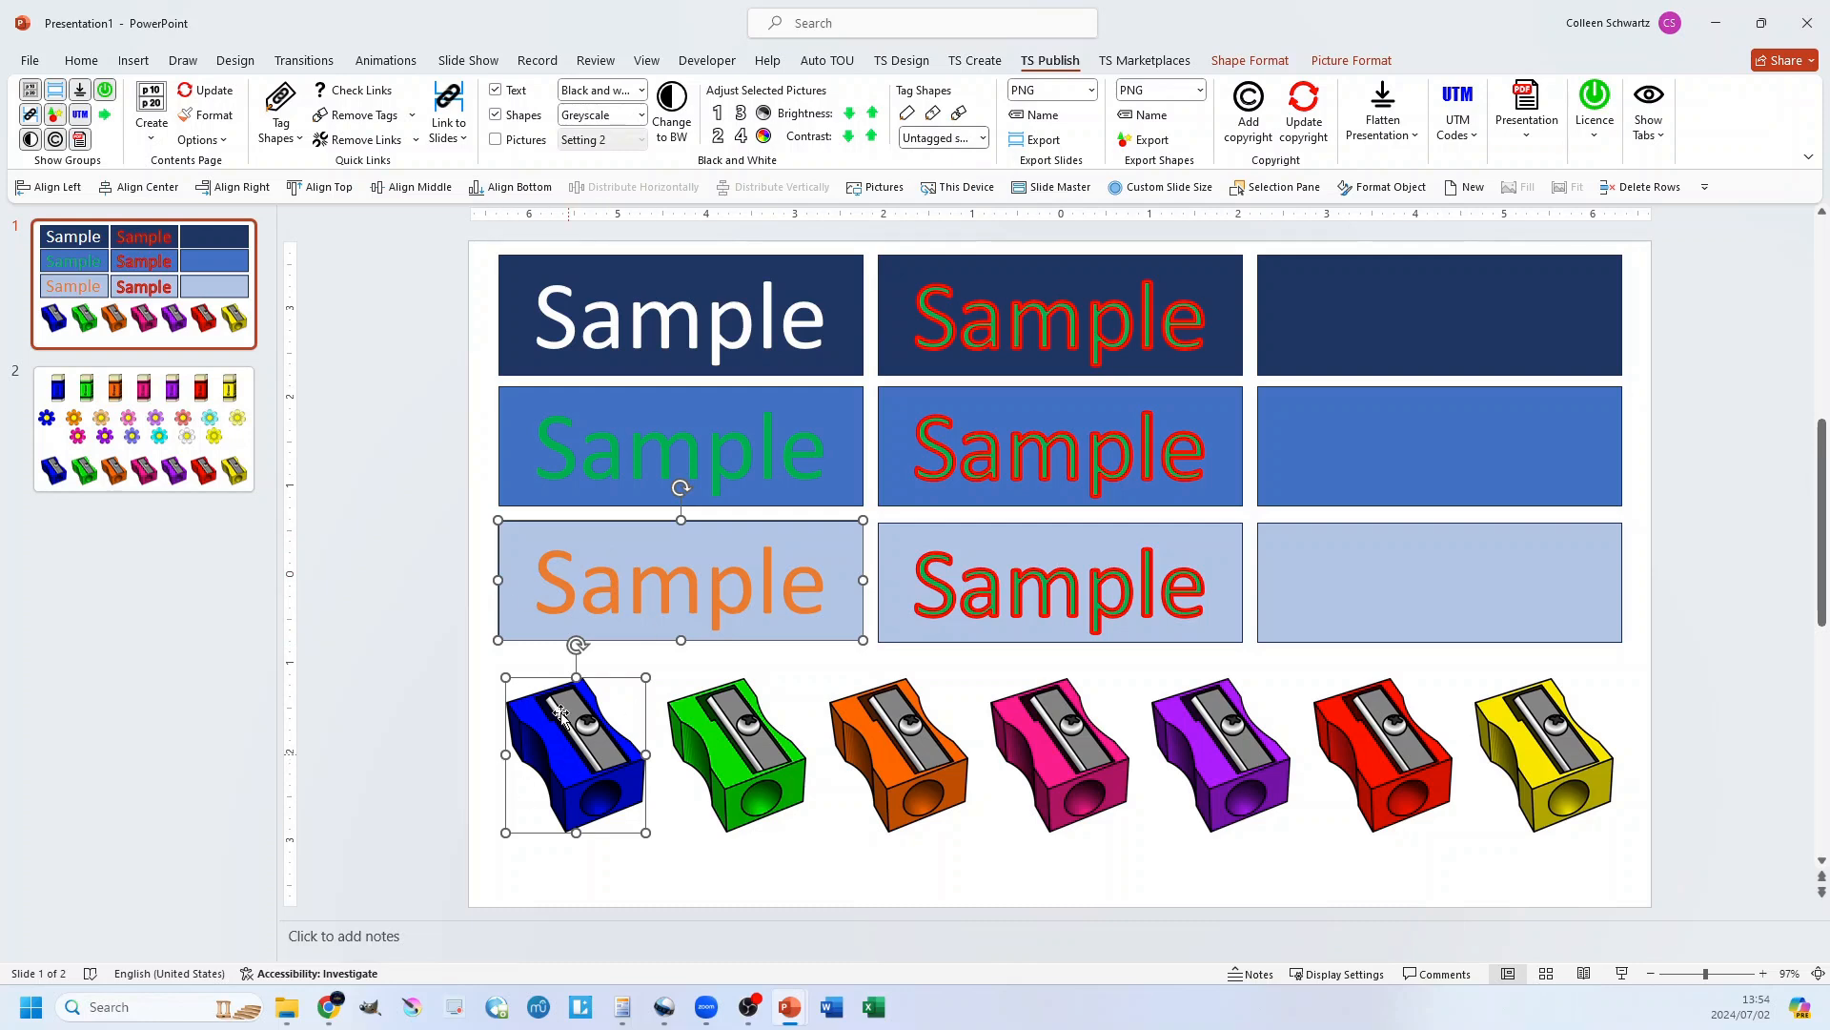
Include pictures at Setting 2, convert only the untagged shapes on slide 1, and undo the conversion
left_click(496, 140)
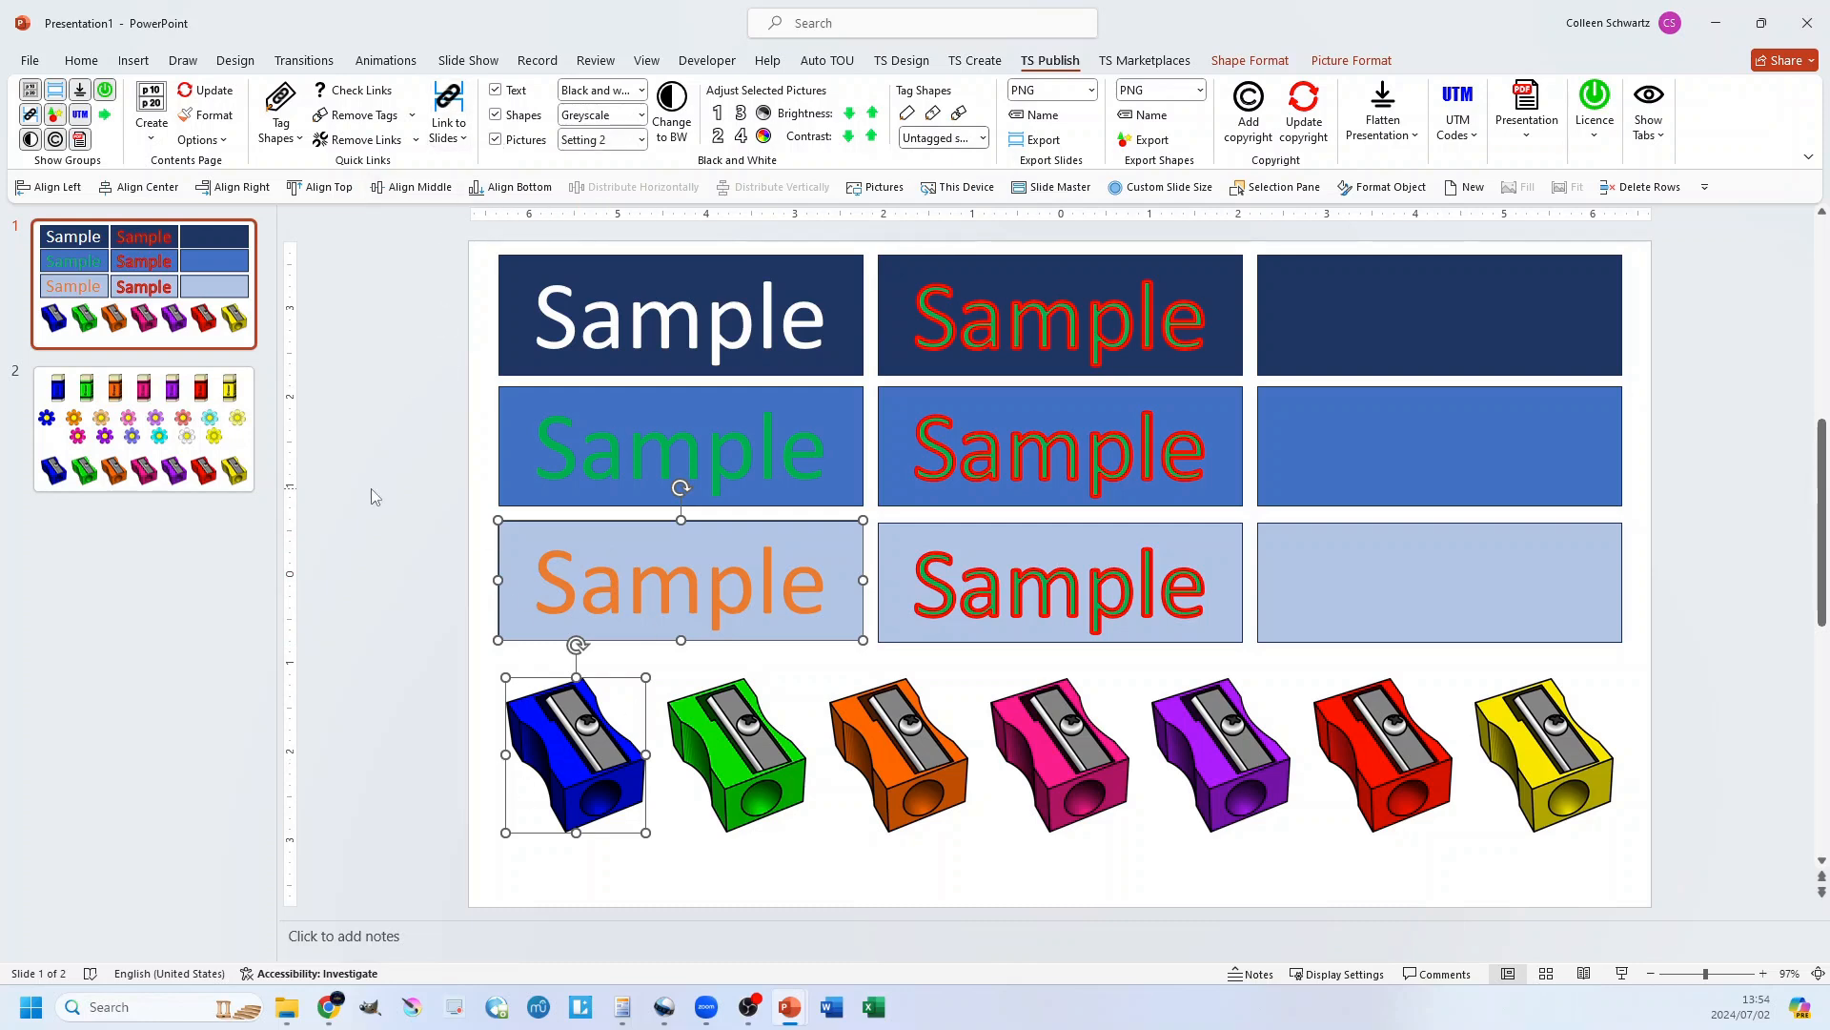
left_click(217, 323)
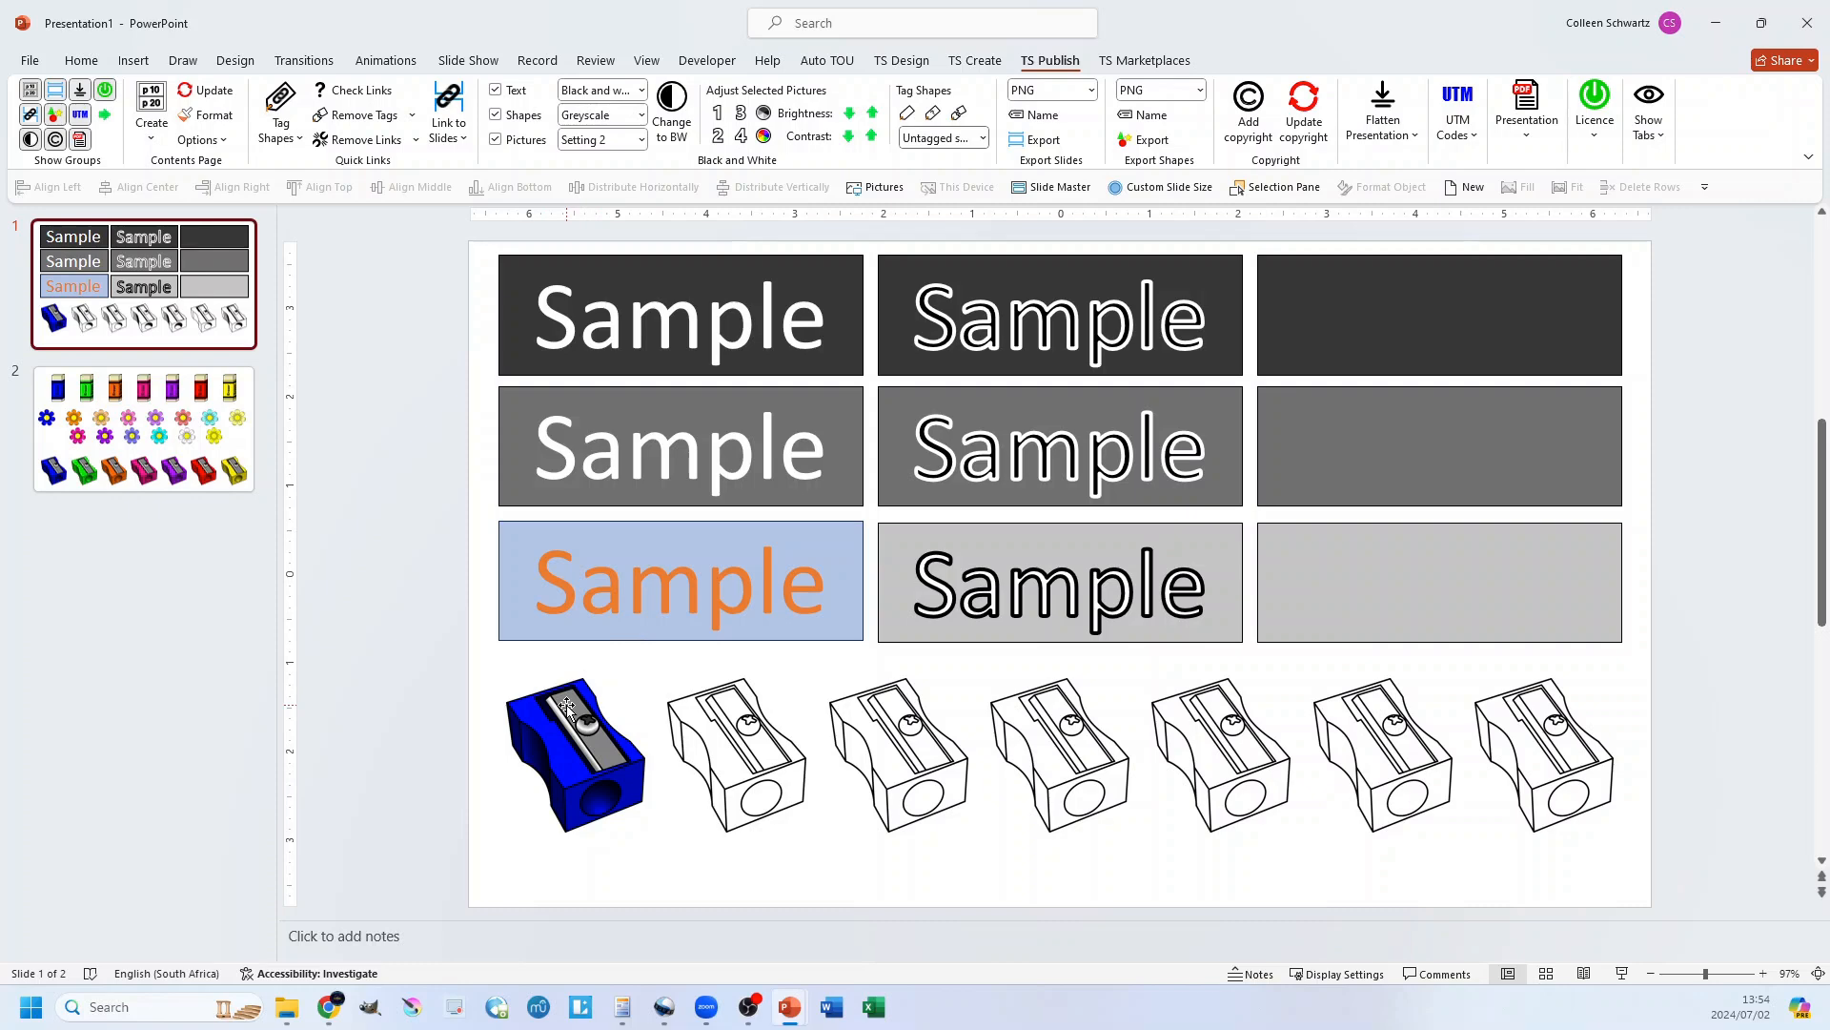
key("ctrl+z")
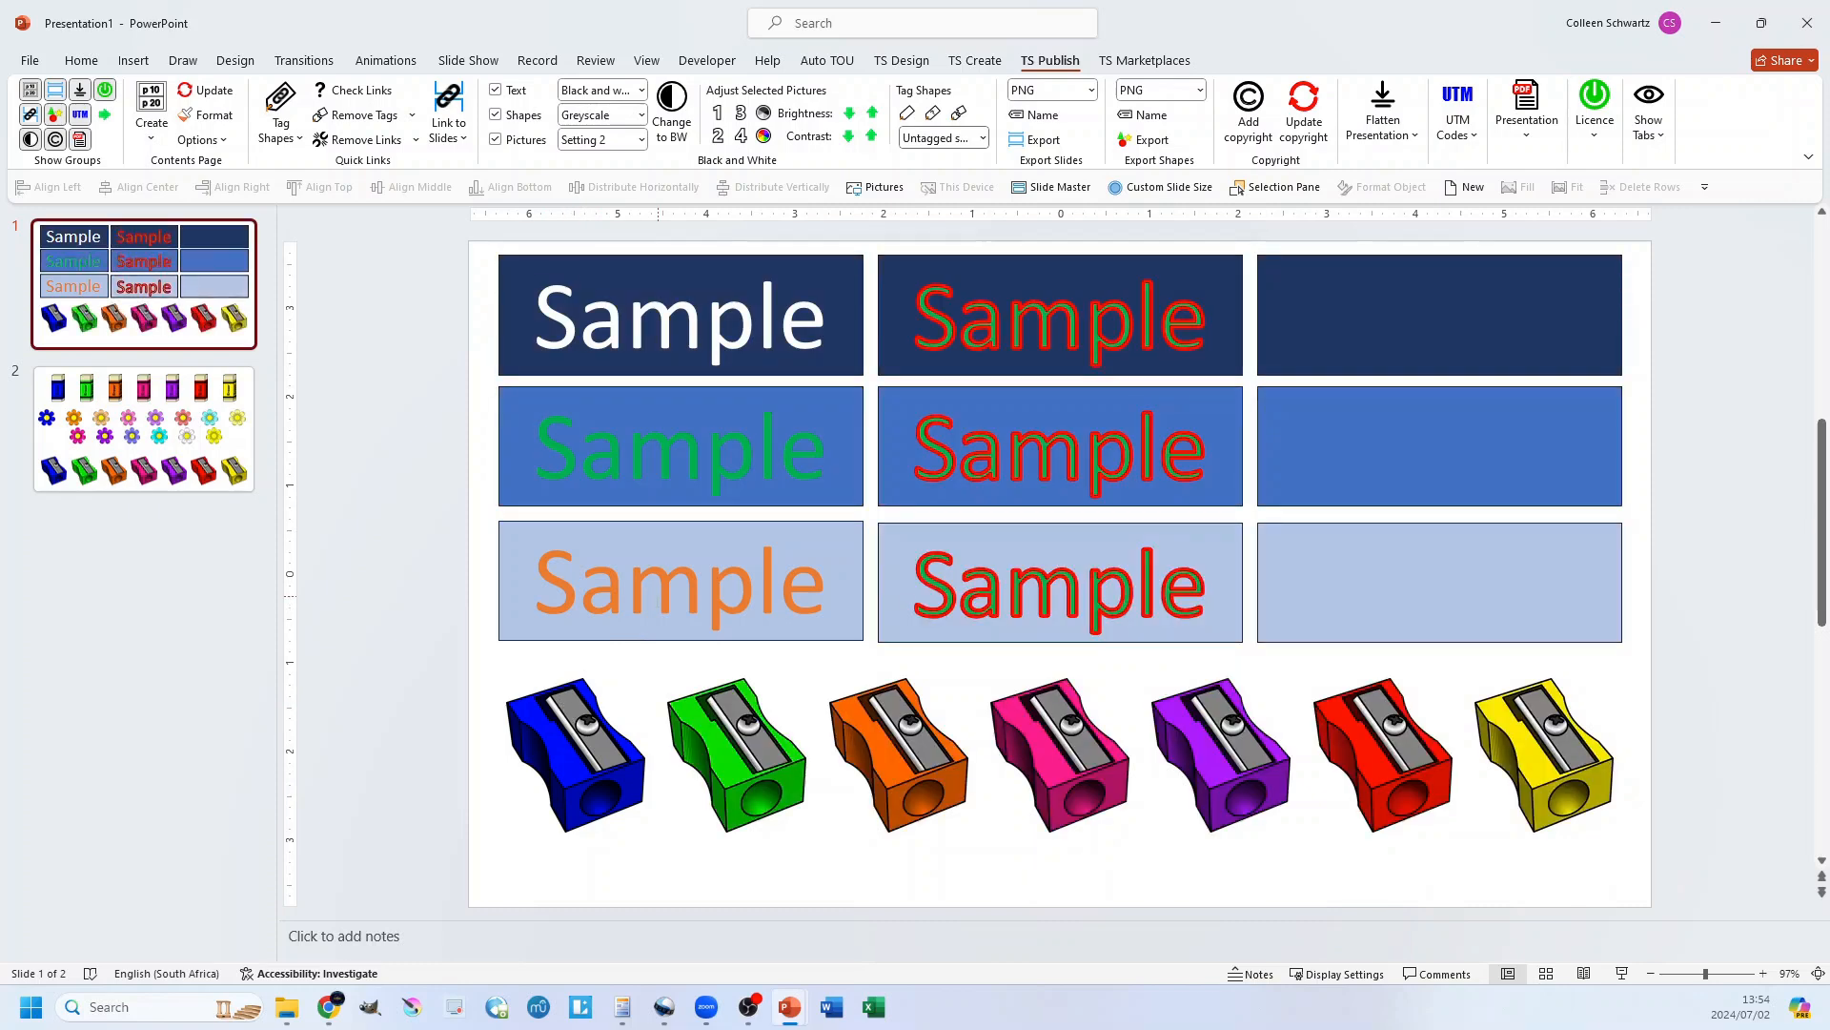
Convert only the tagged shapes on slide 1 to black and white
left_click(954, 140)
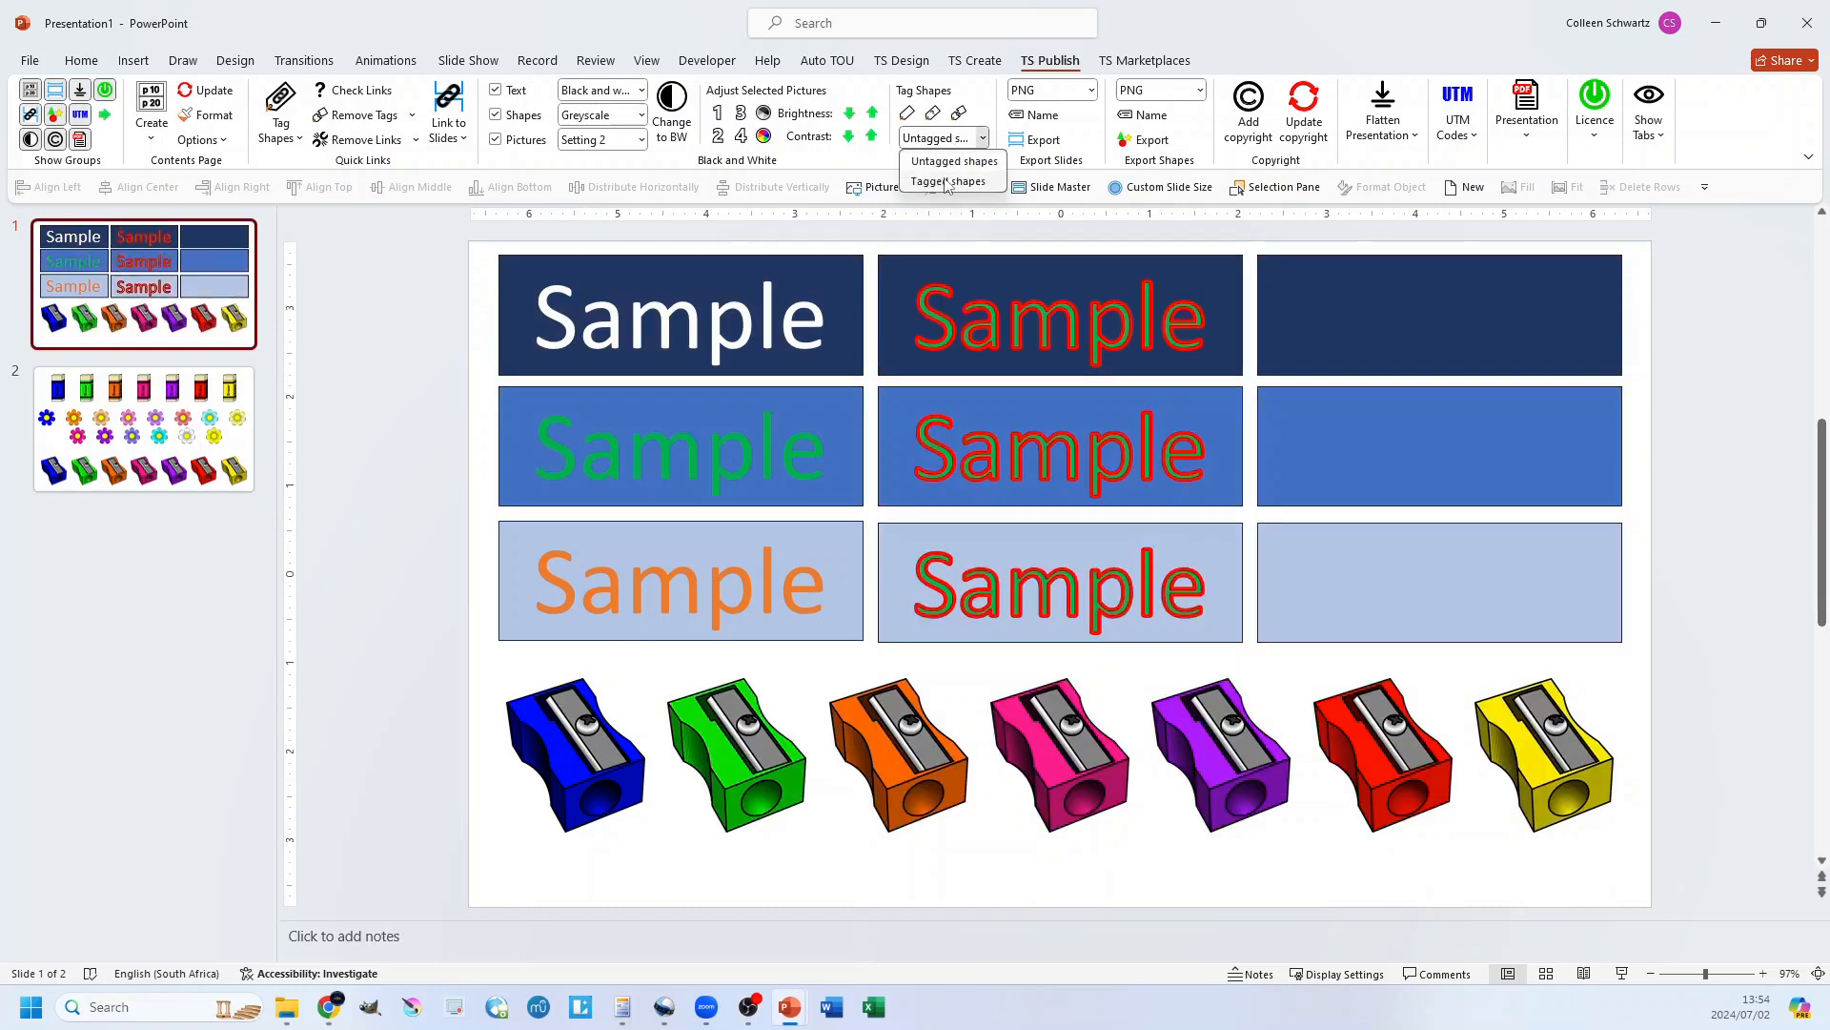
left_click(947, 182)
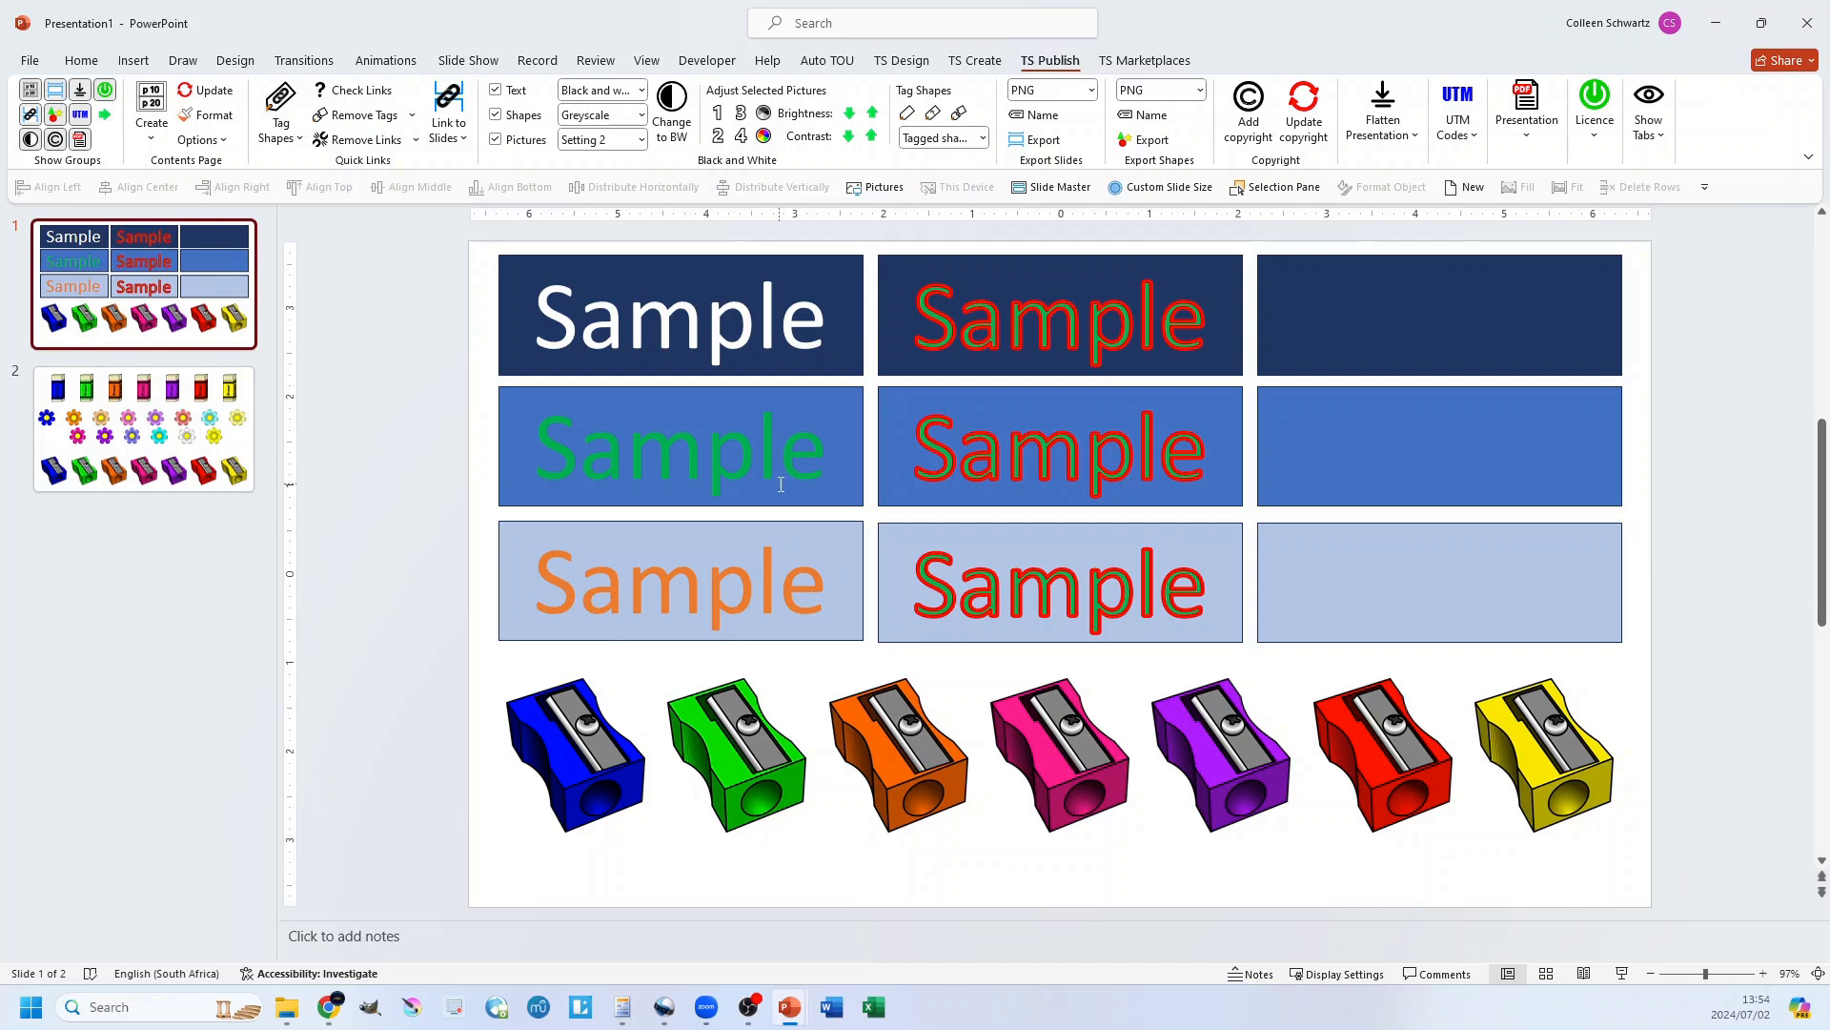
left_click(671, 115)
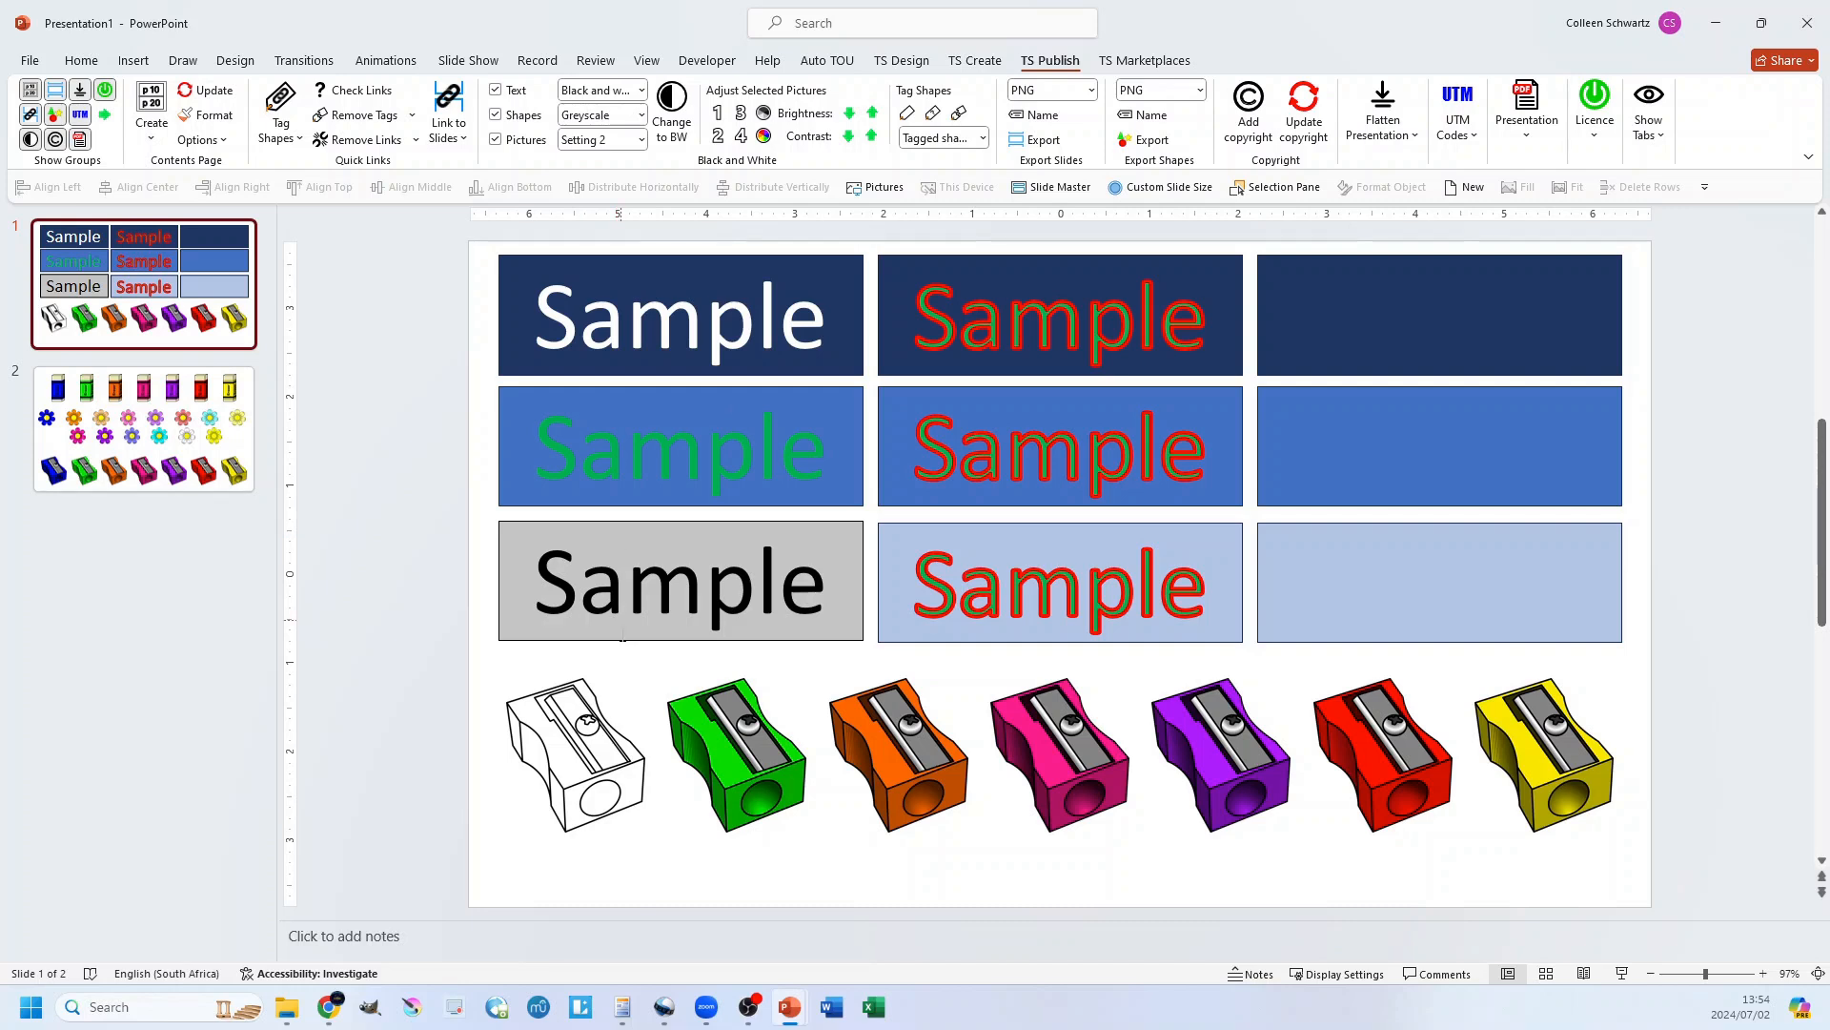
Set the black-and-white conversion to apply to Untagged shapes
left_click(958, 139)
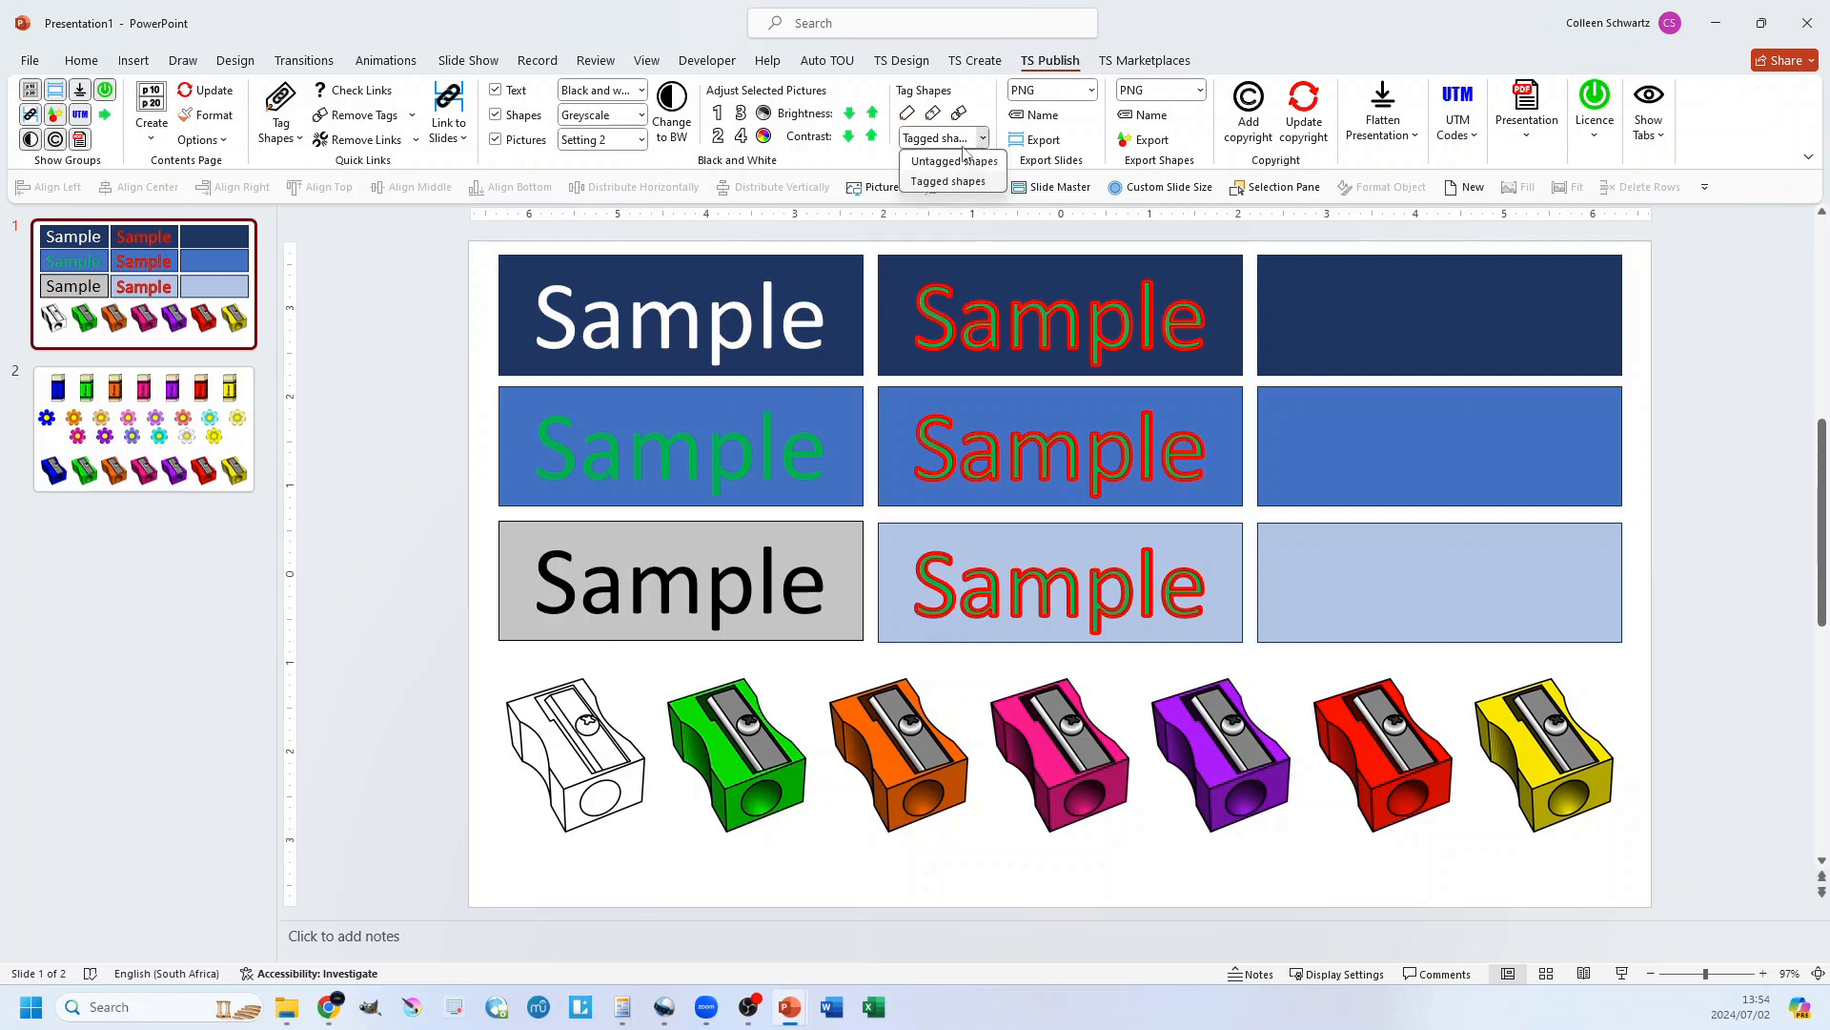
left_click(950, 163)
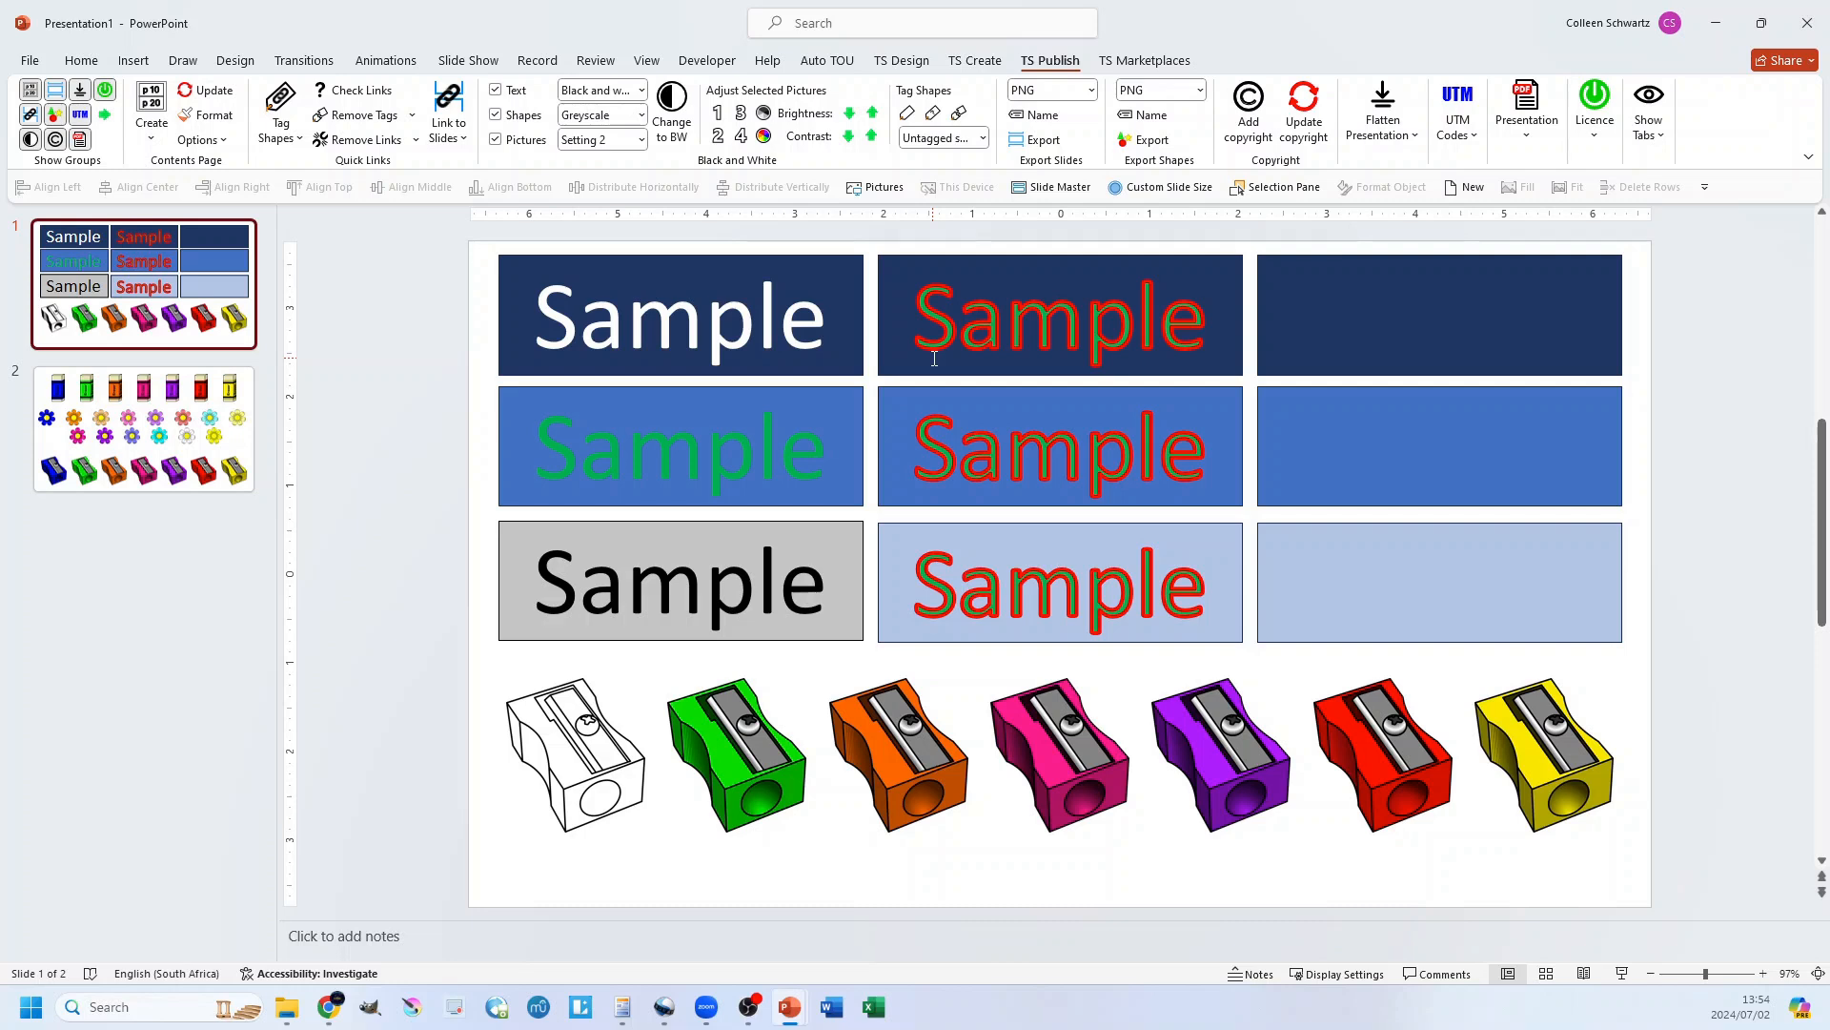
left_click(983, 140)
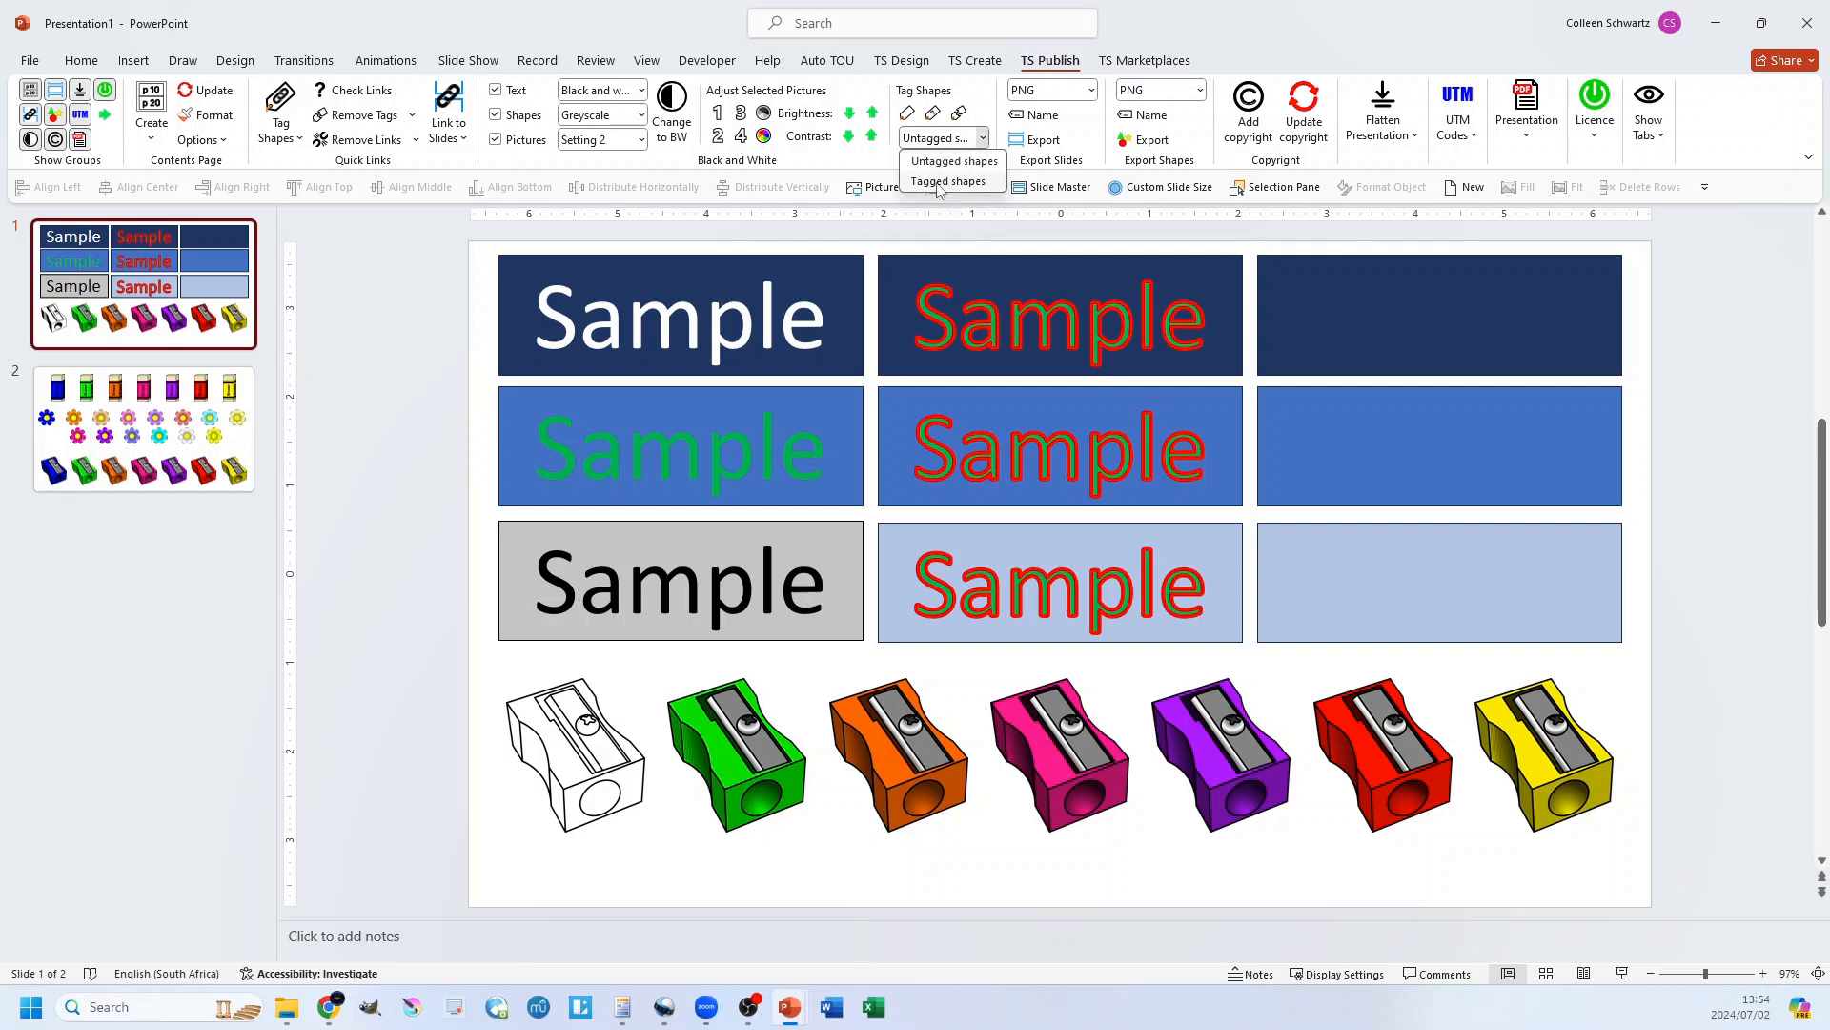
left_click(984, 143)
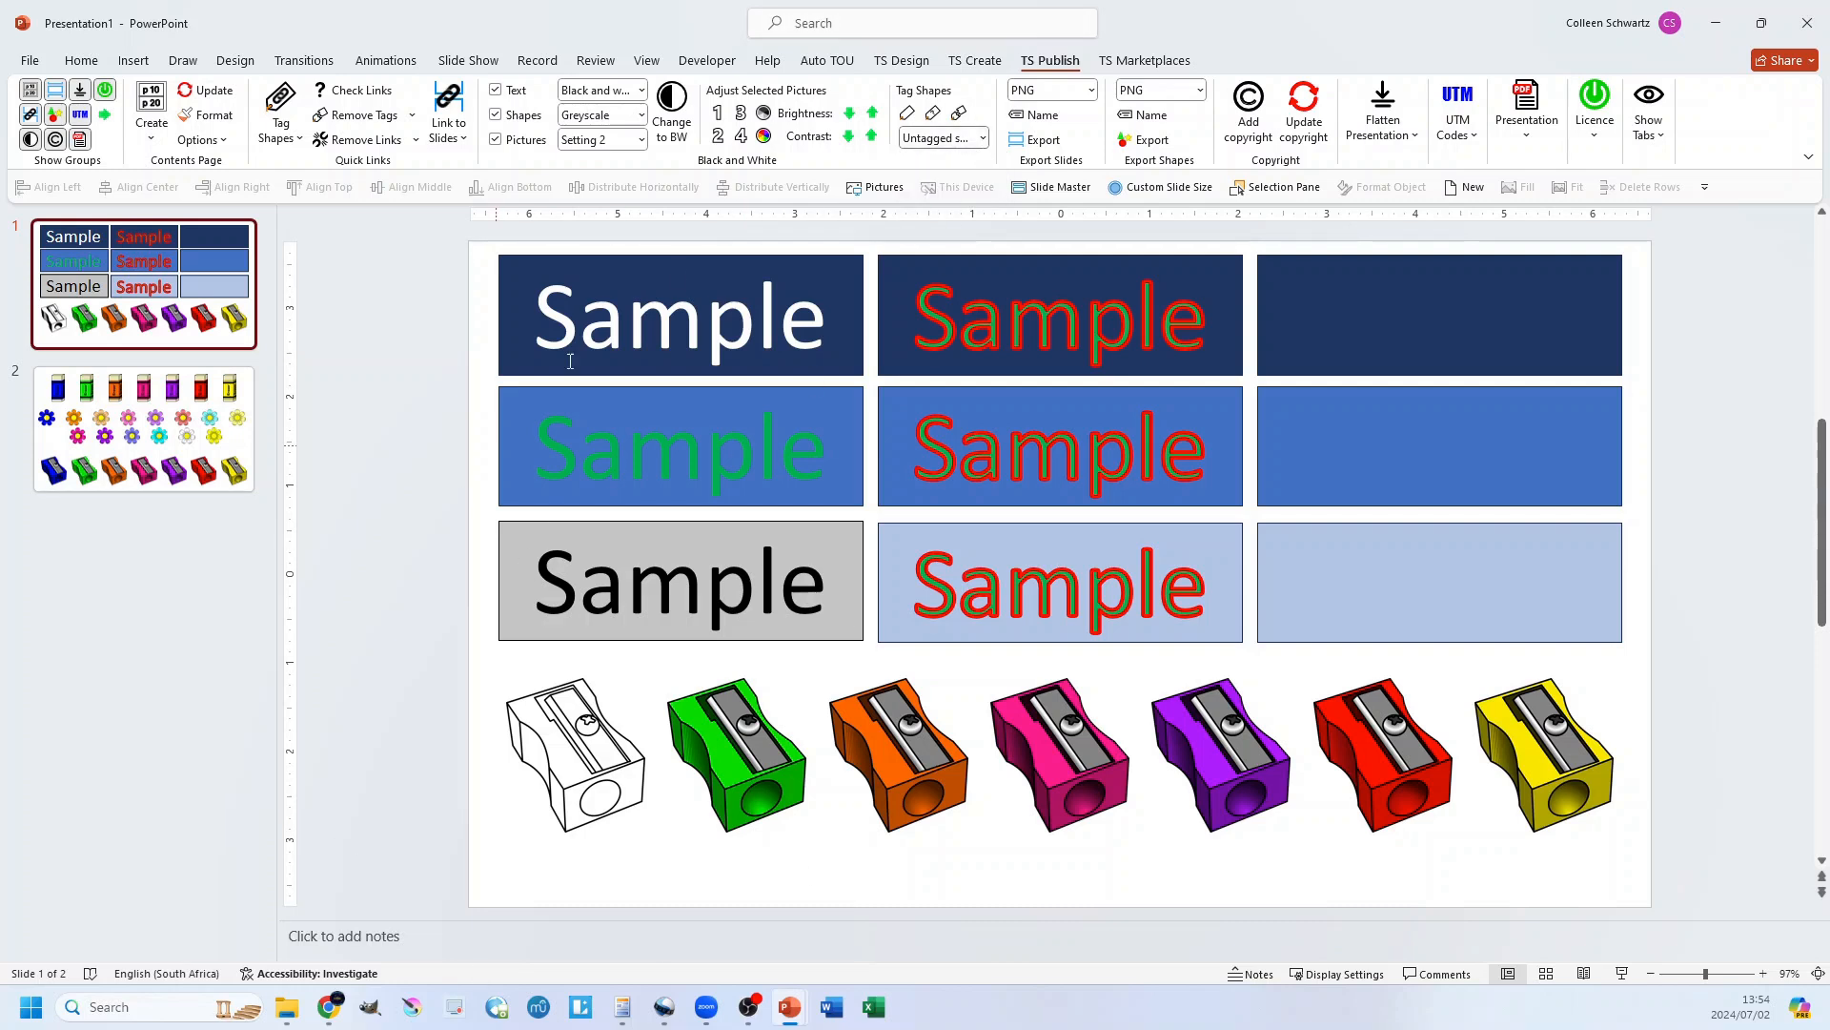
Convert slide 2 with pictures set to Setting 1, and undo the conversion
left_click(181, 426)
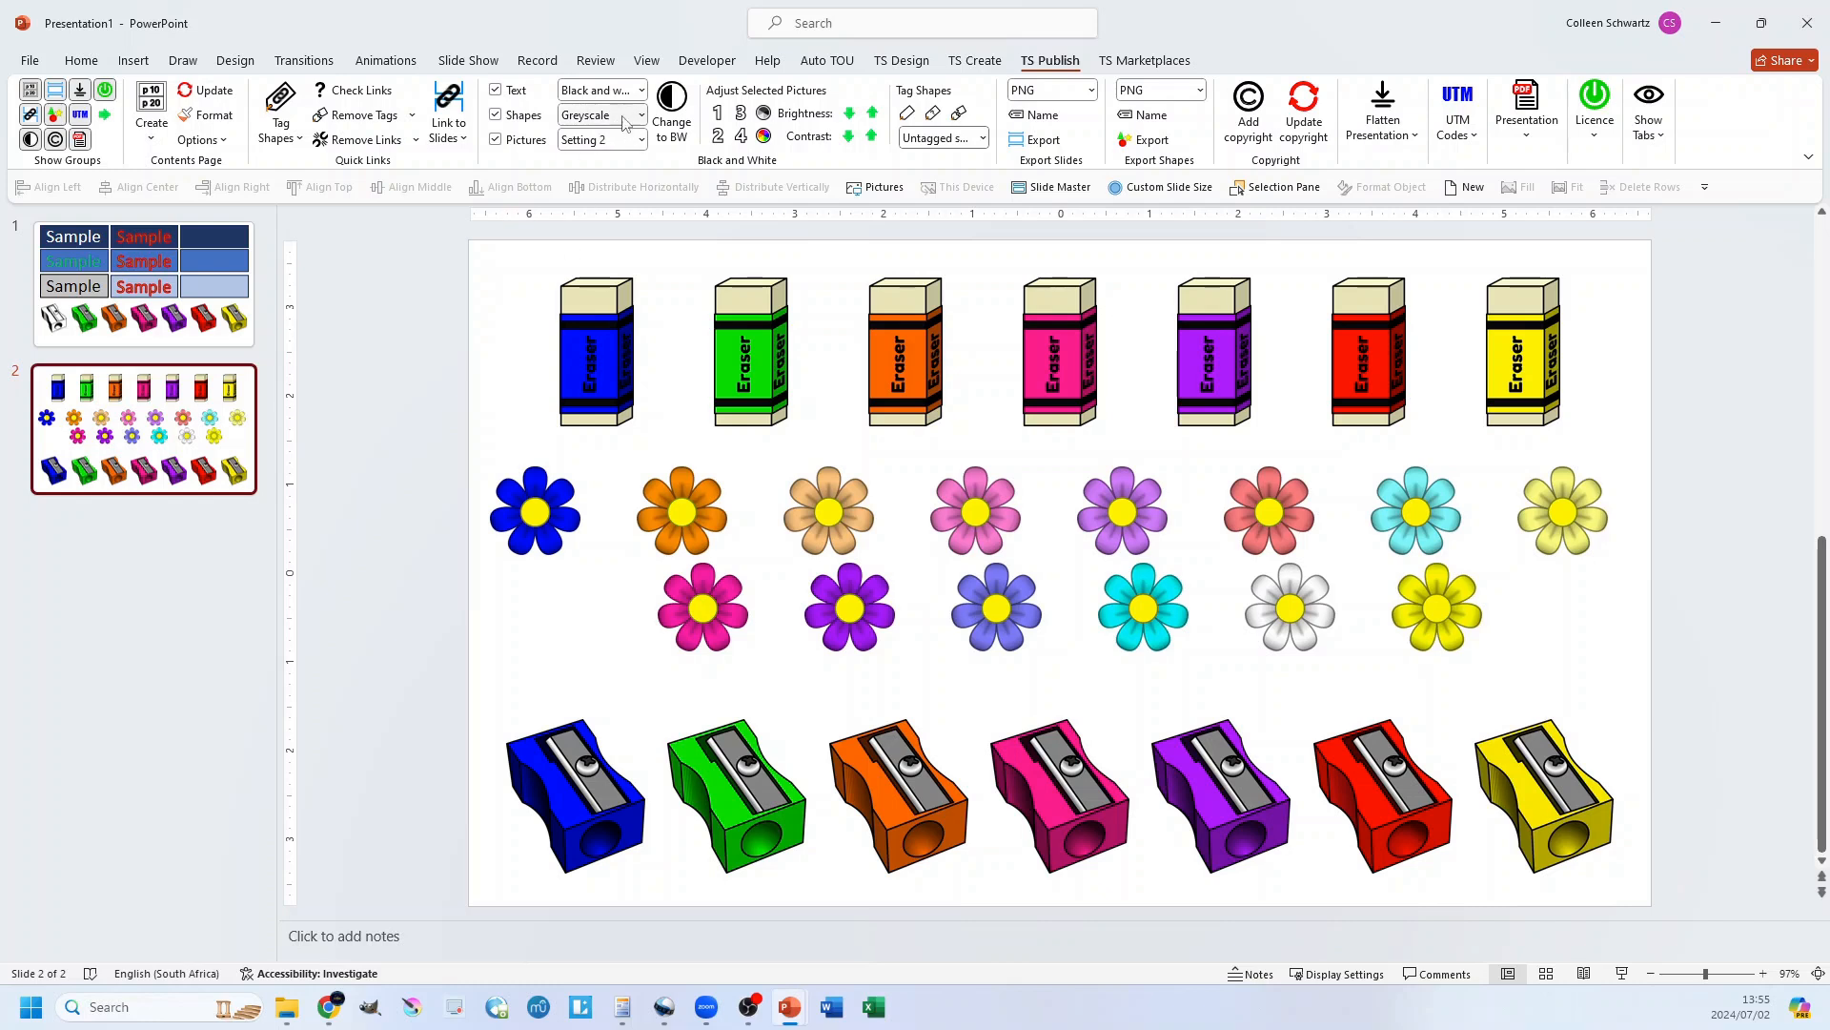
left_click(622, 143)
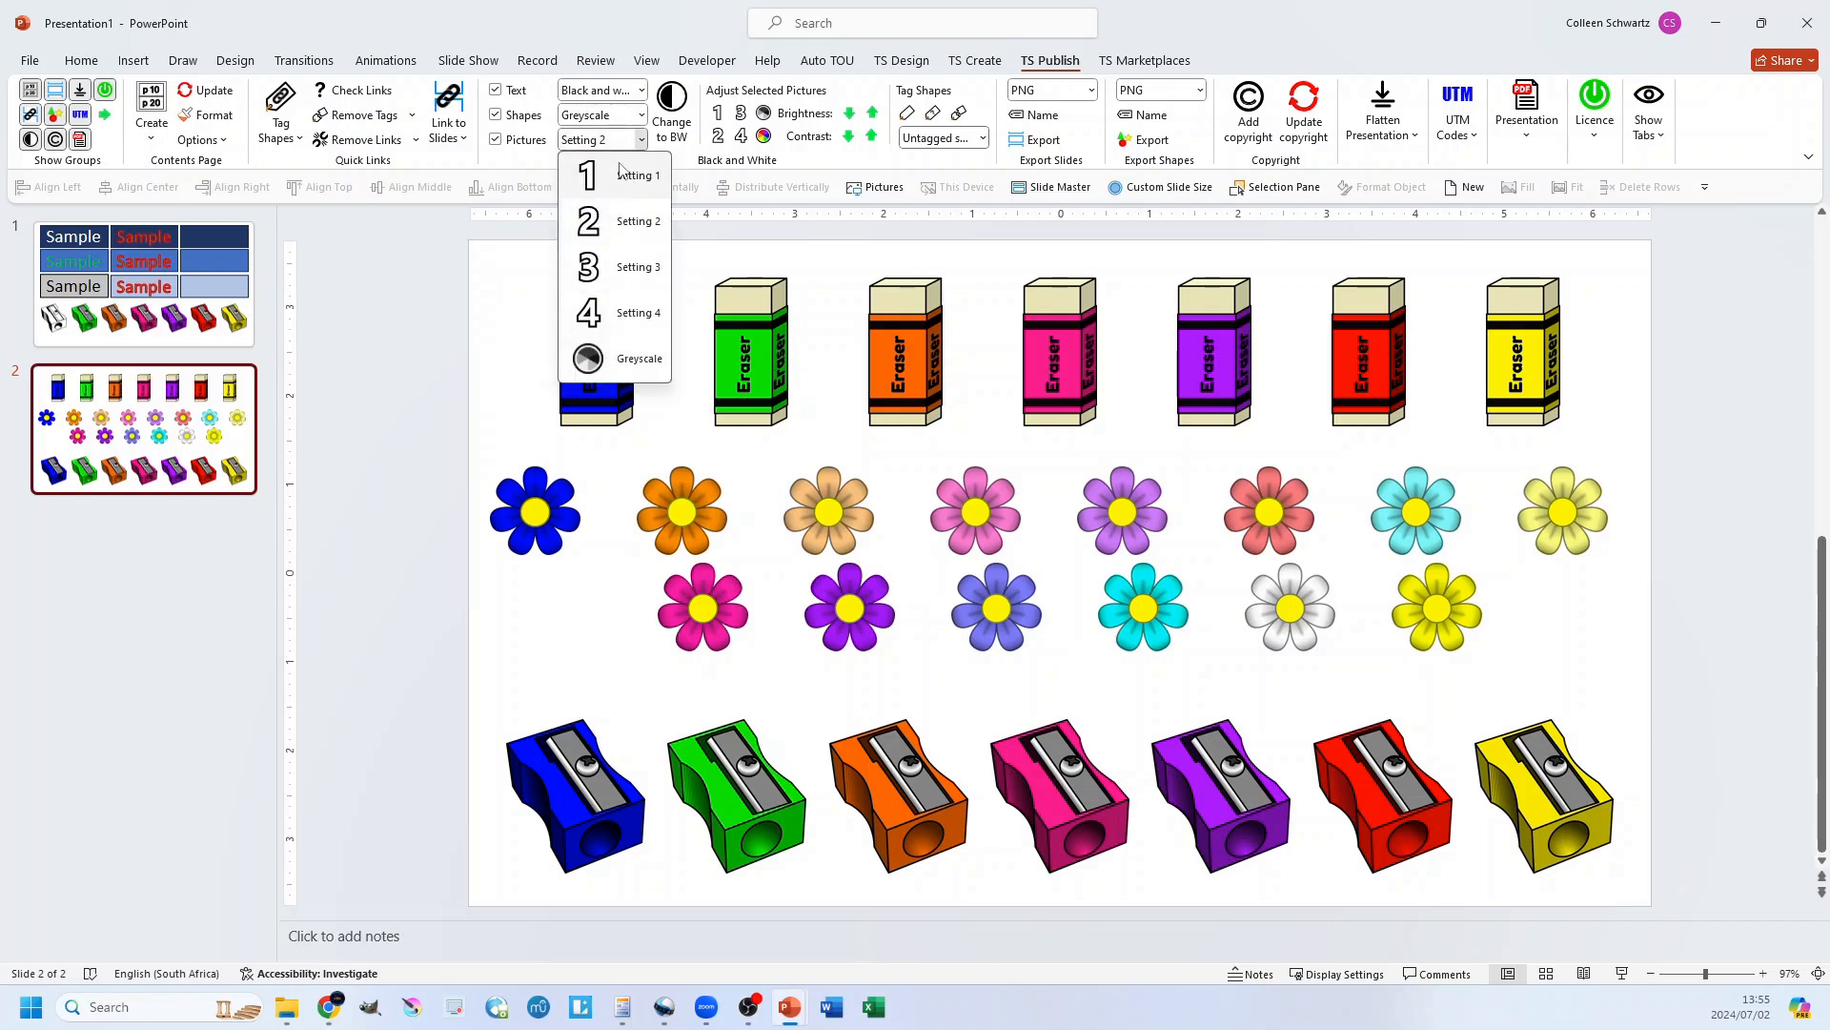
left_click(197, 396)
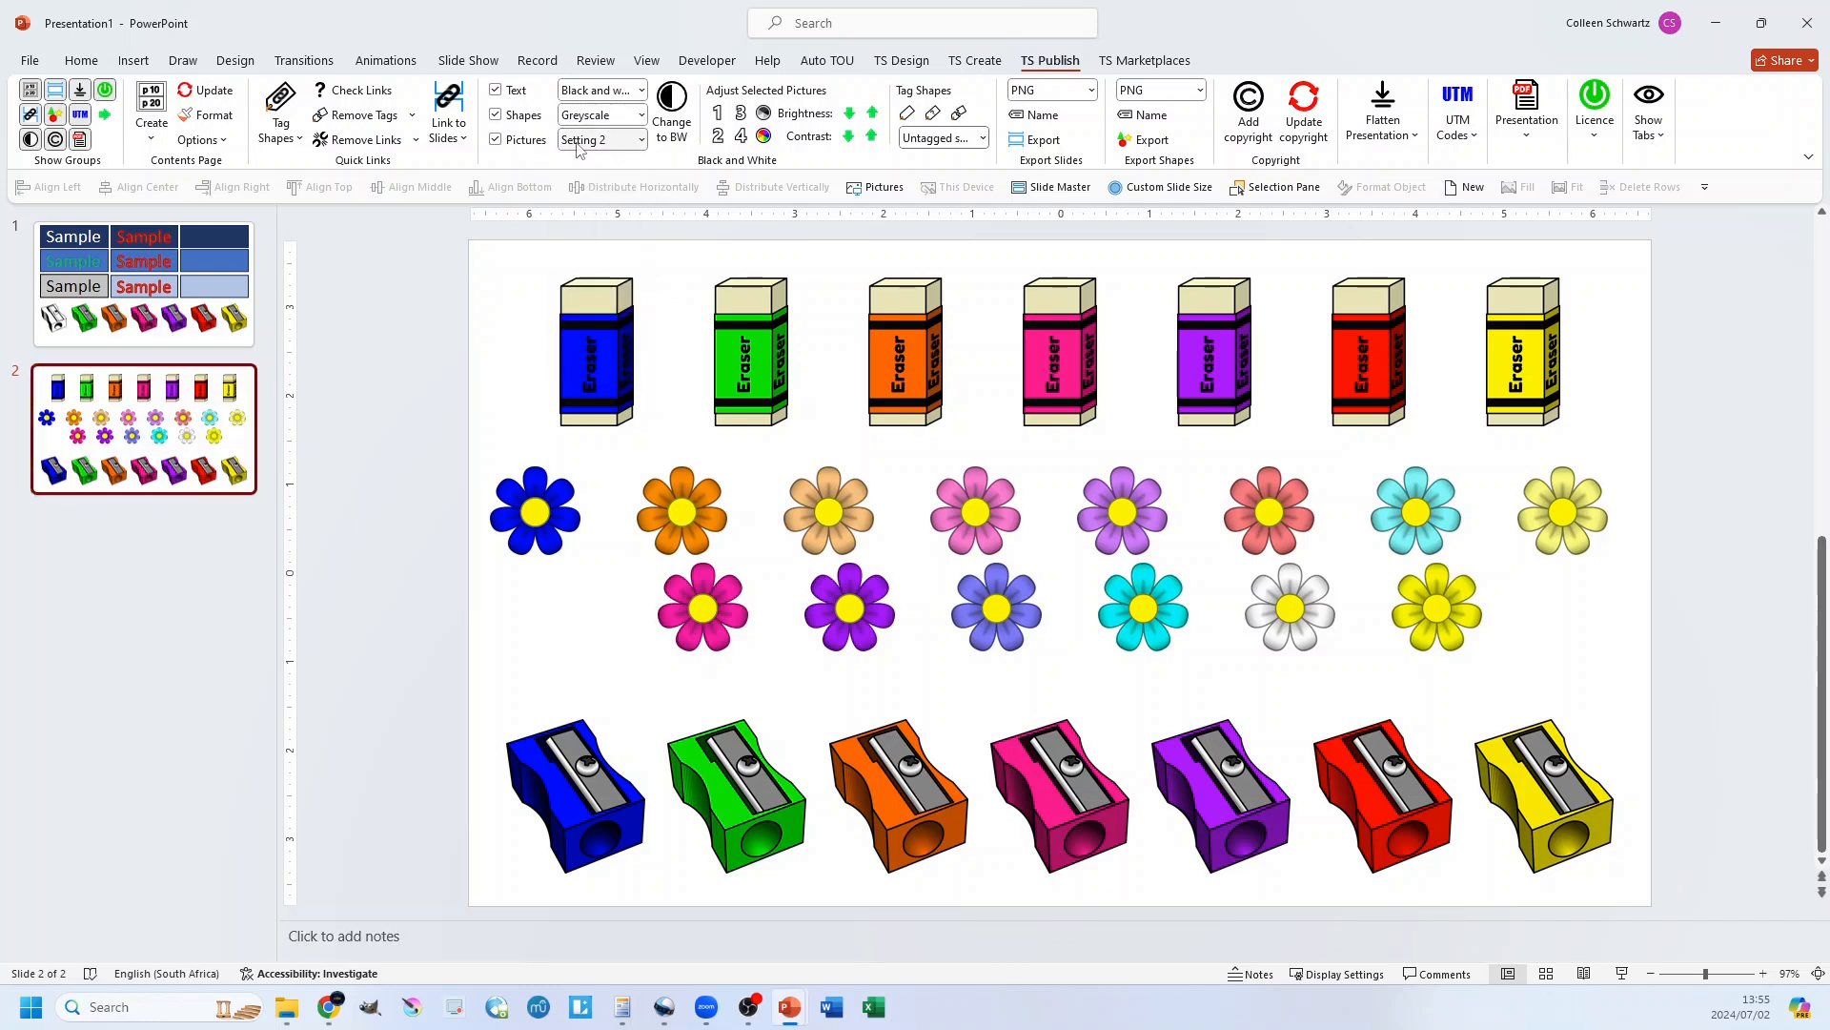
left_click(629, 140)
left_click(628, 176)
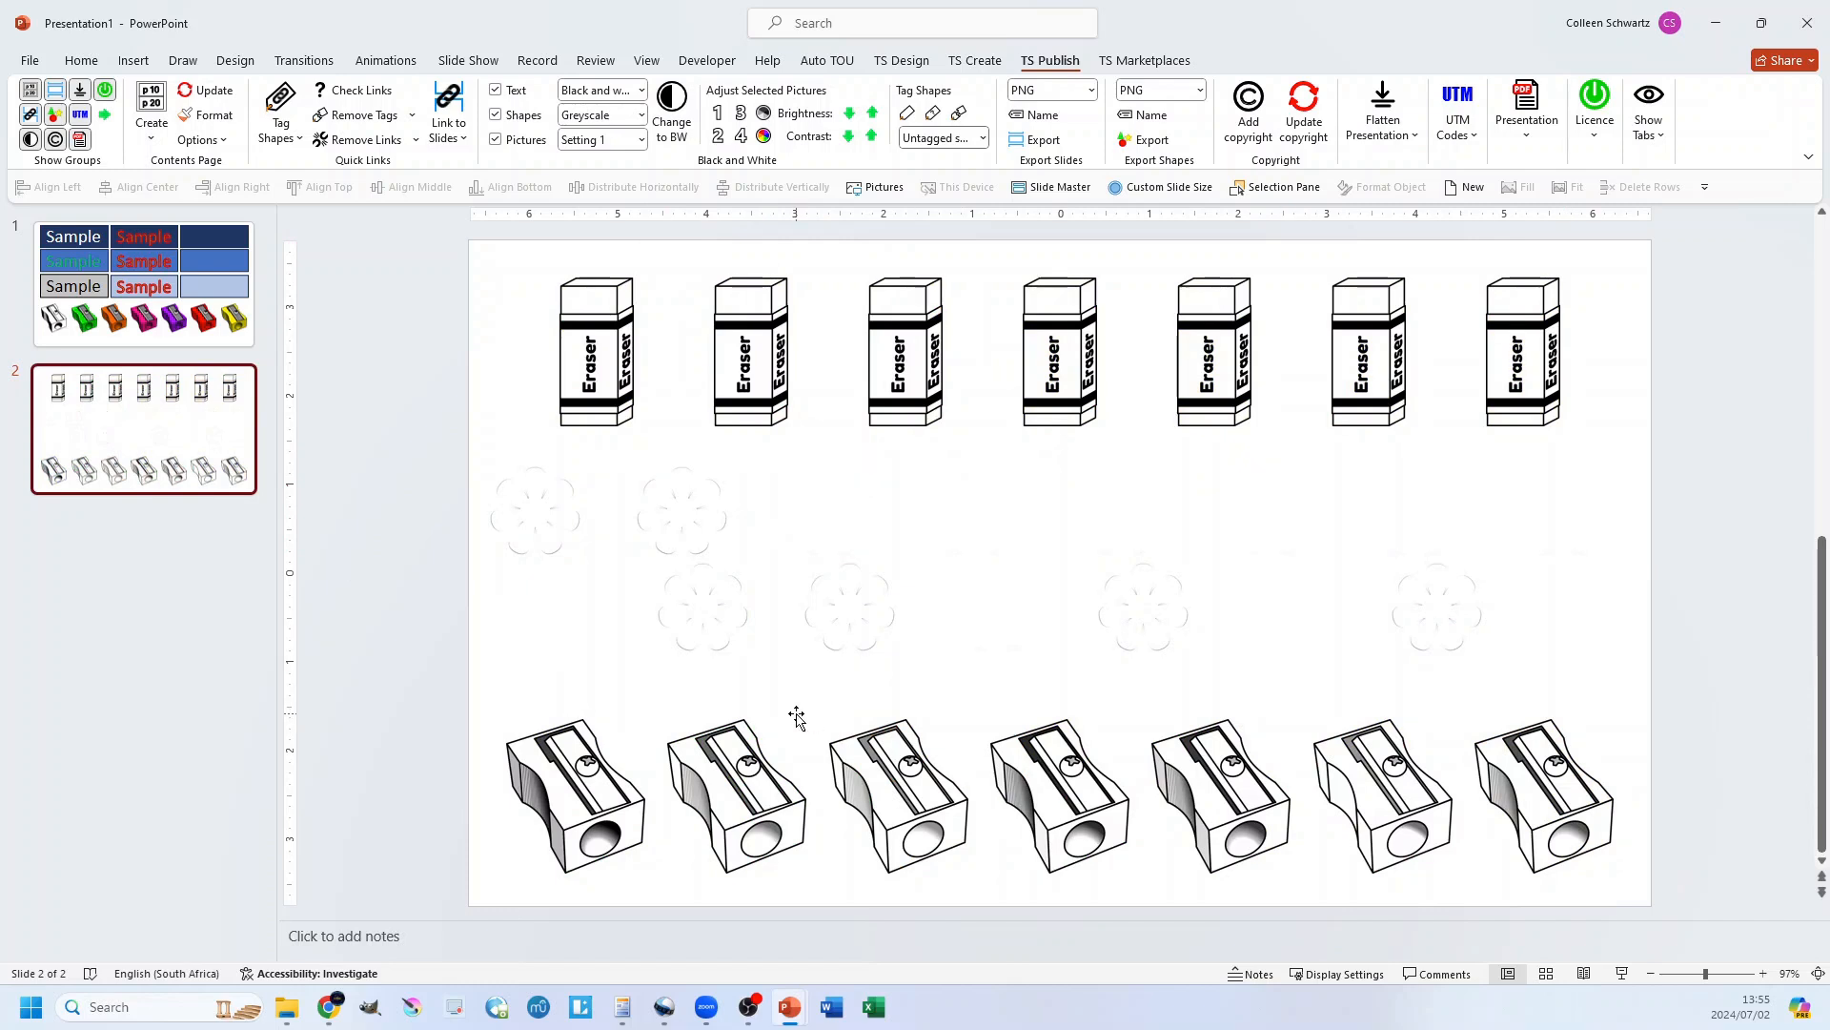
left_click(399, 478)
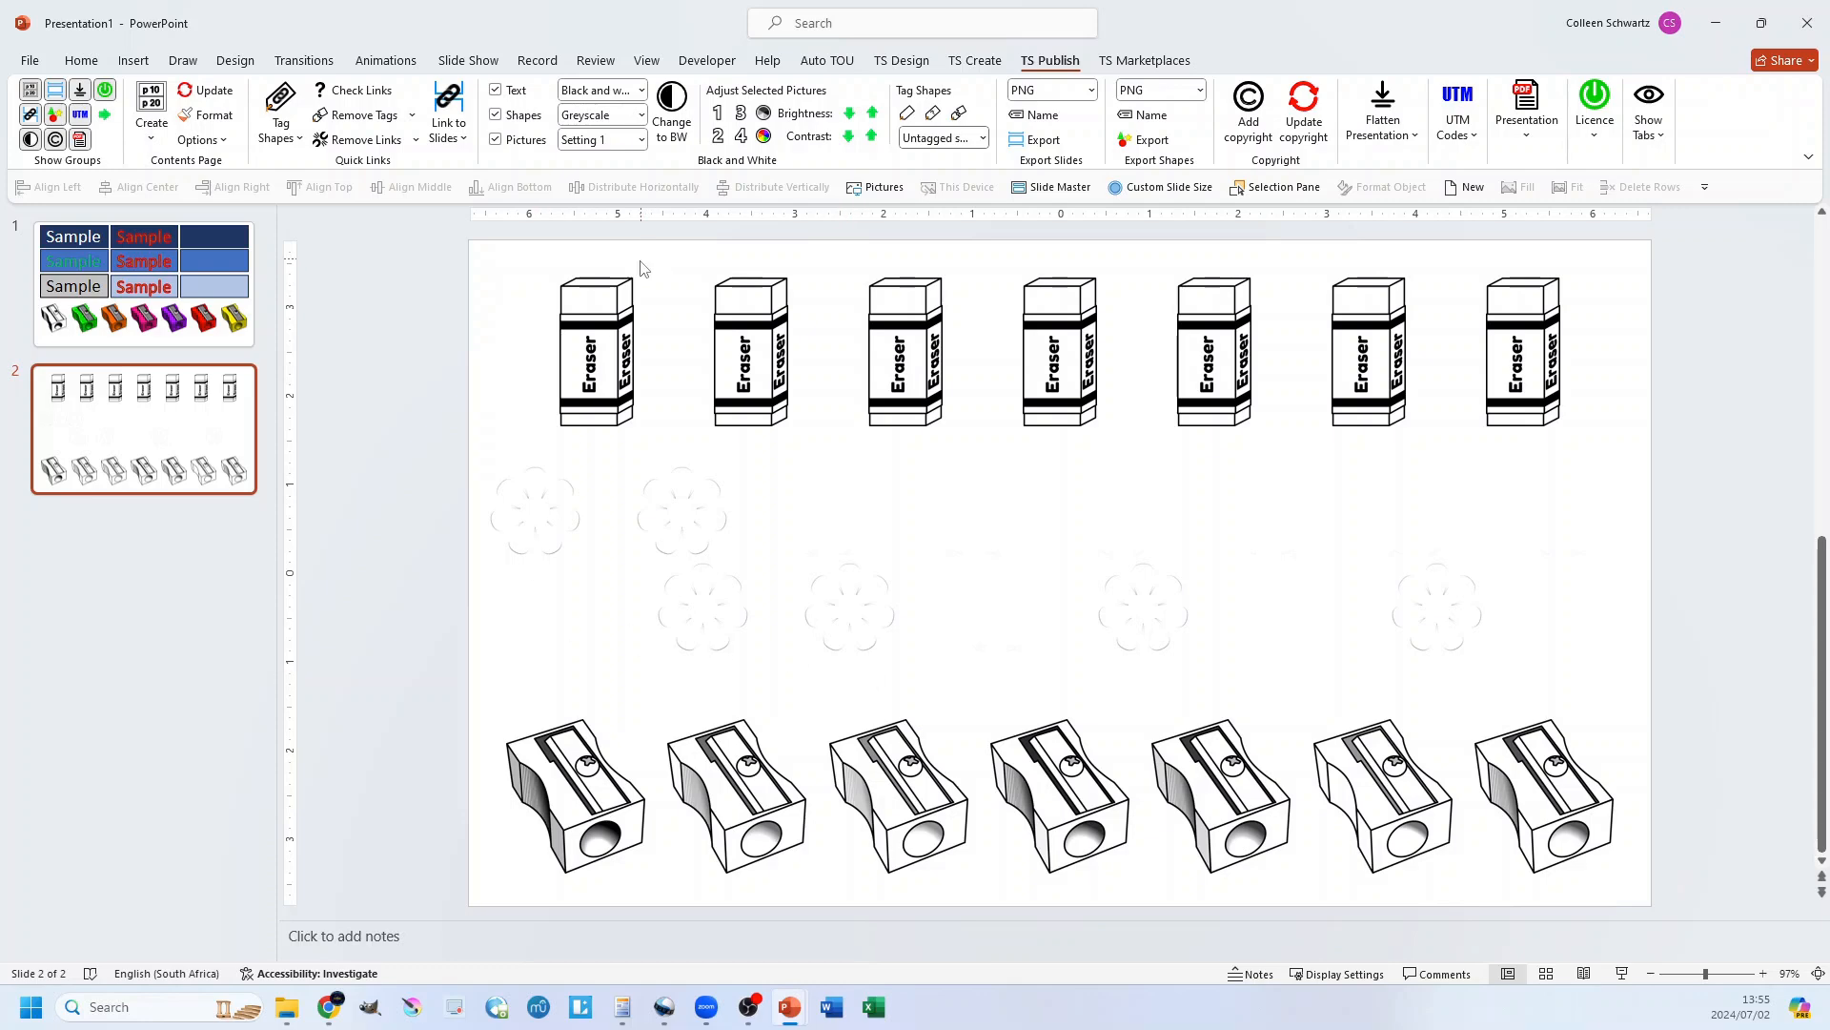
key("ctrl+z")
Convert slide 2 with pictures set to Setting 2
left_click(638, 141)
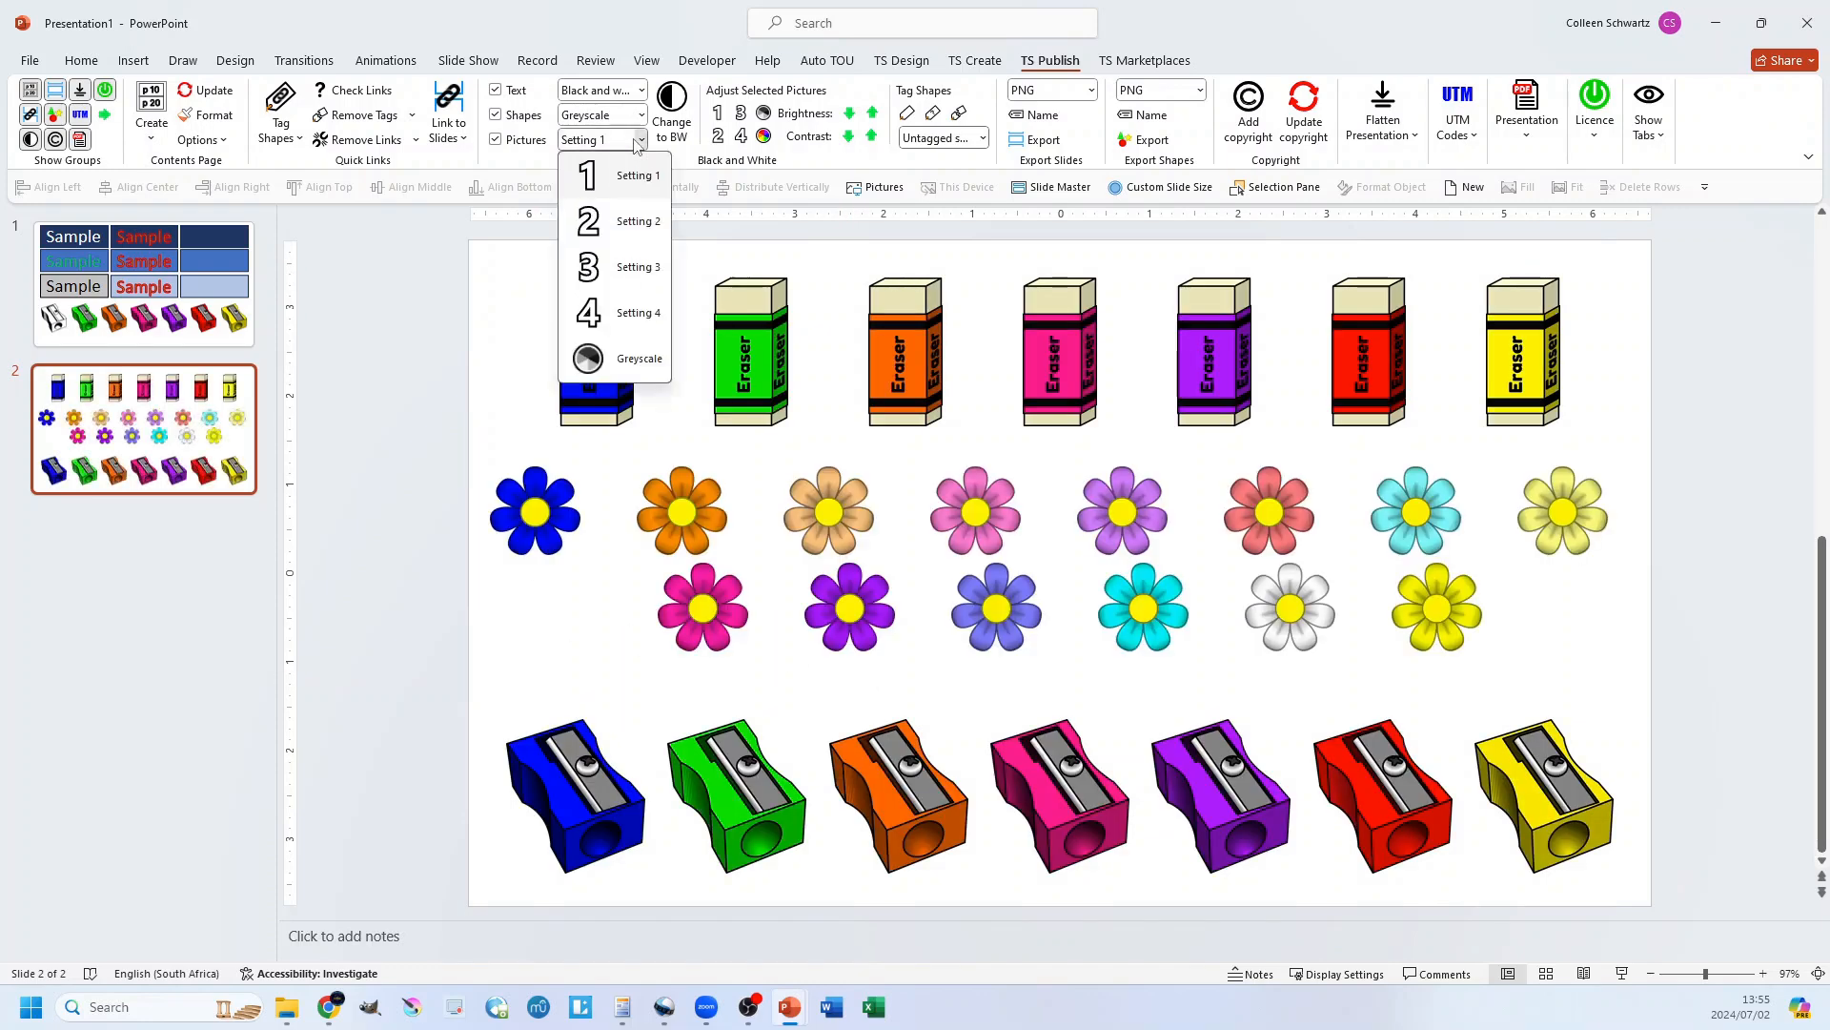
left_click(629, 223)
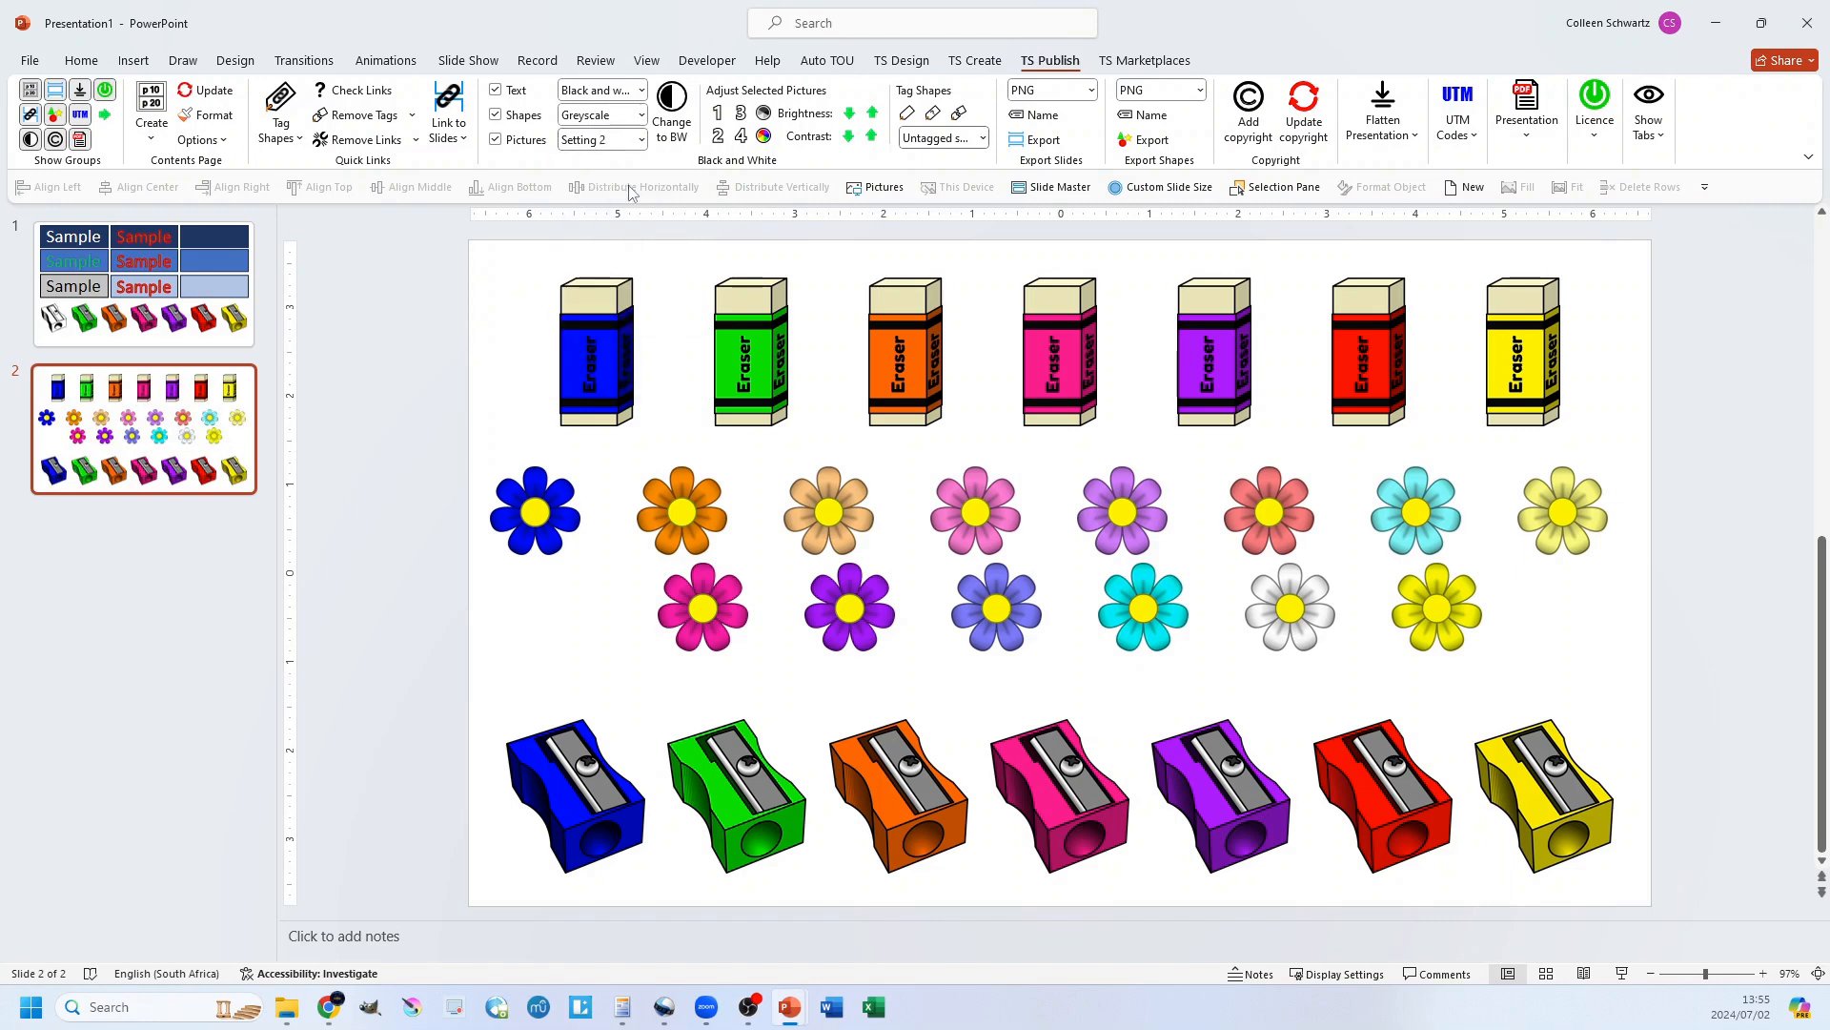
left_click(681, 110)
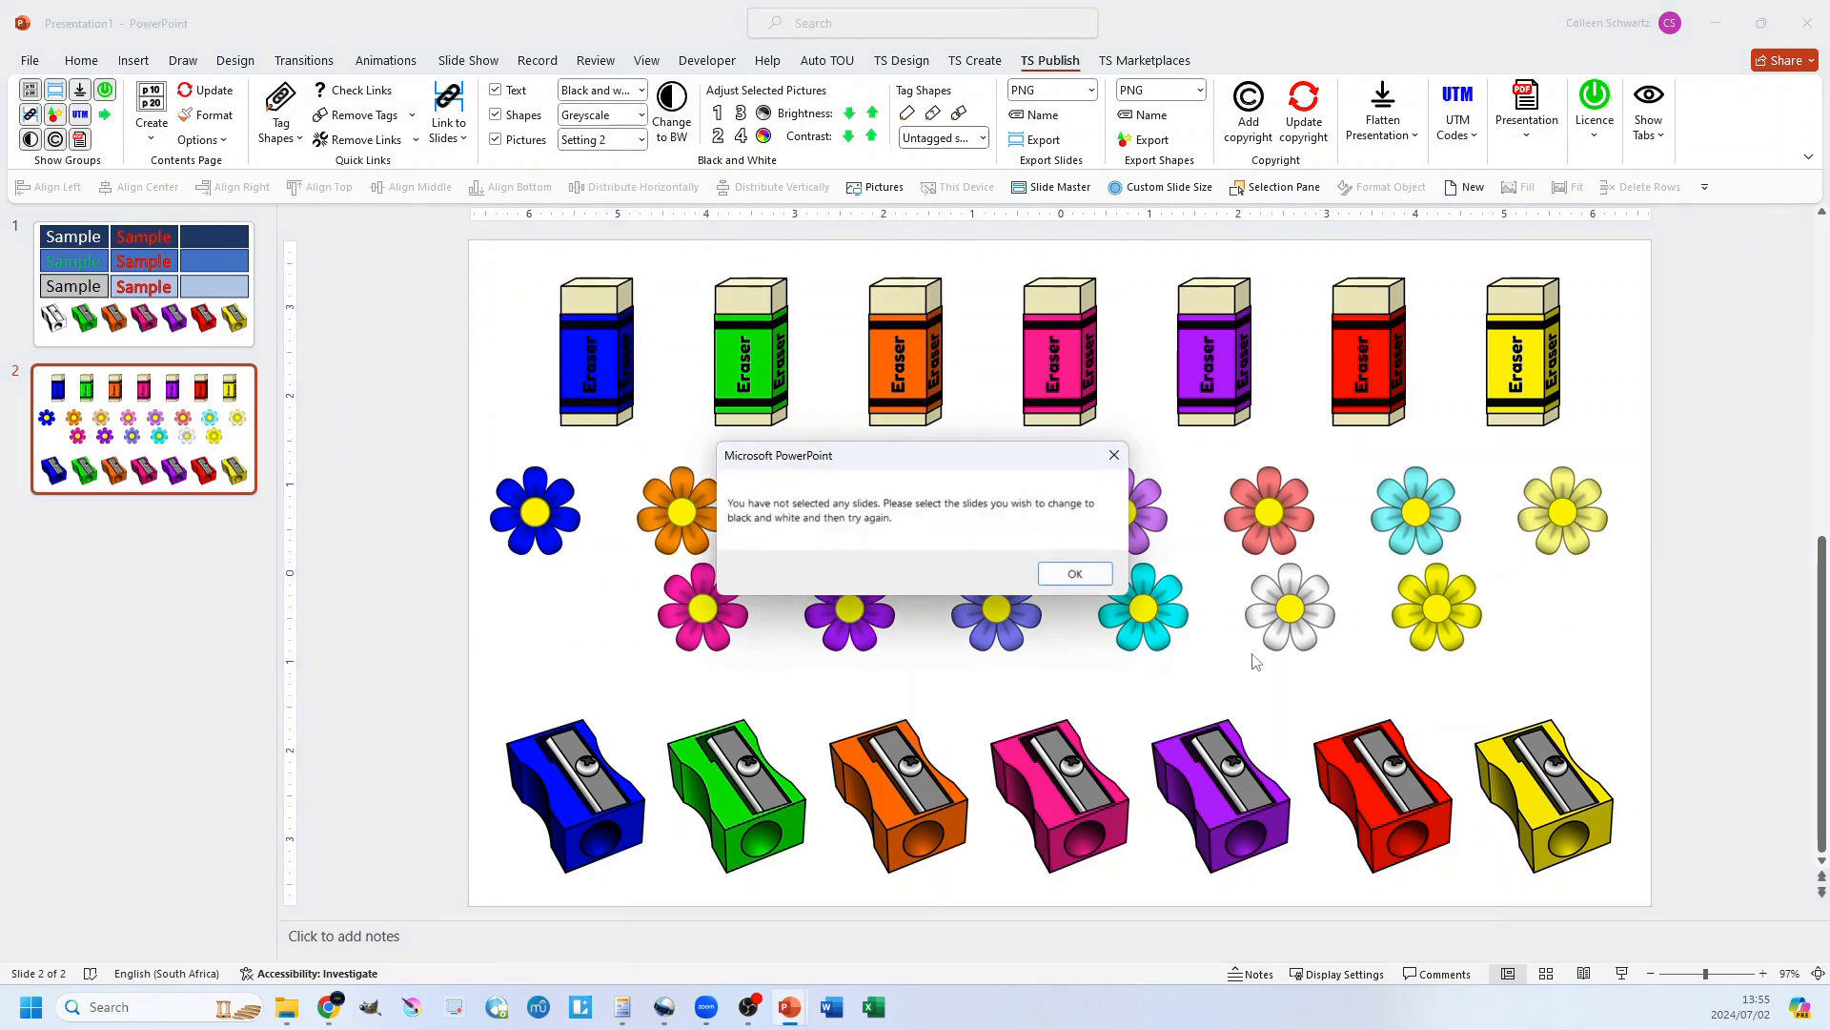
left_click(1074, 574)
left_click(229, 431)
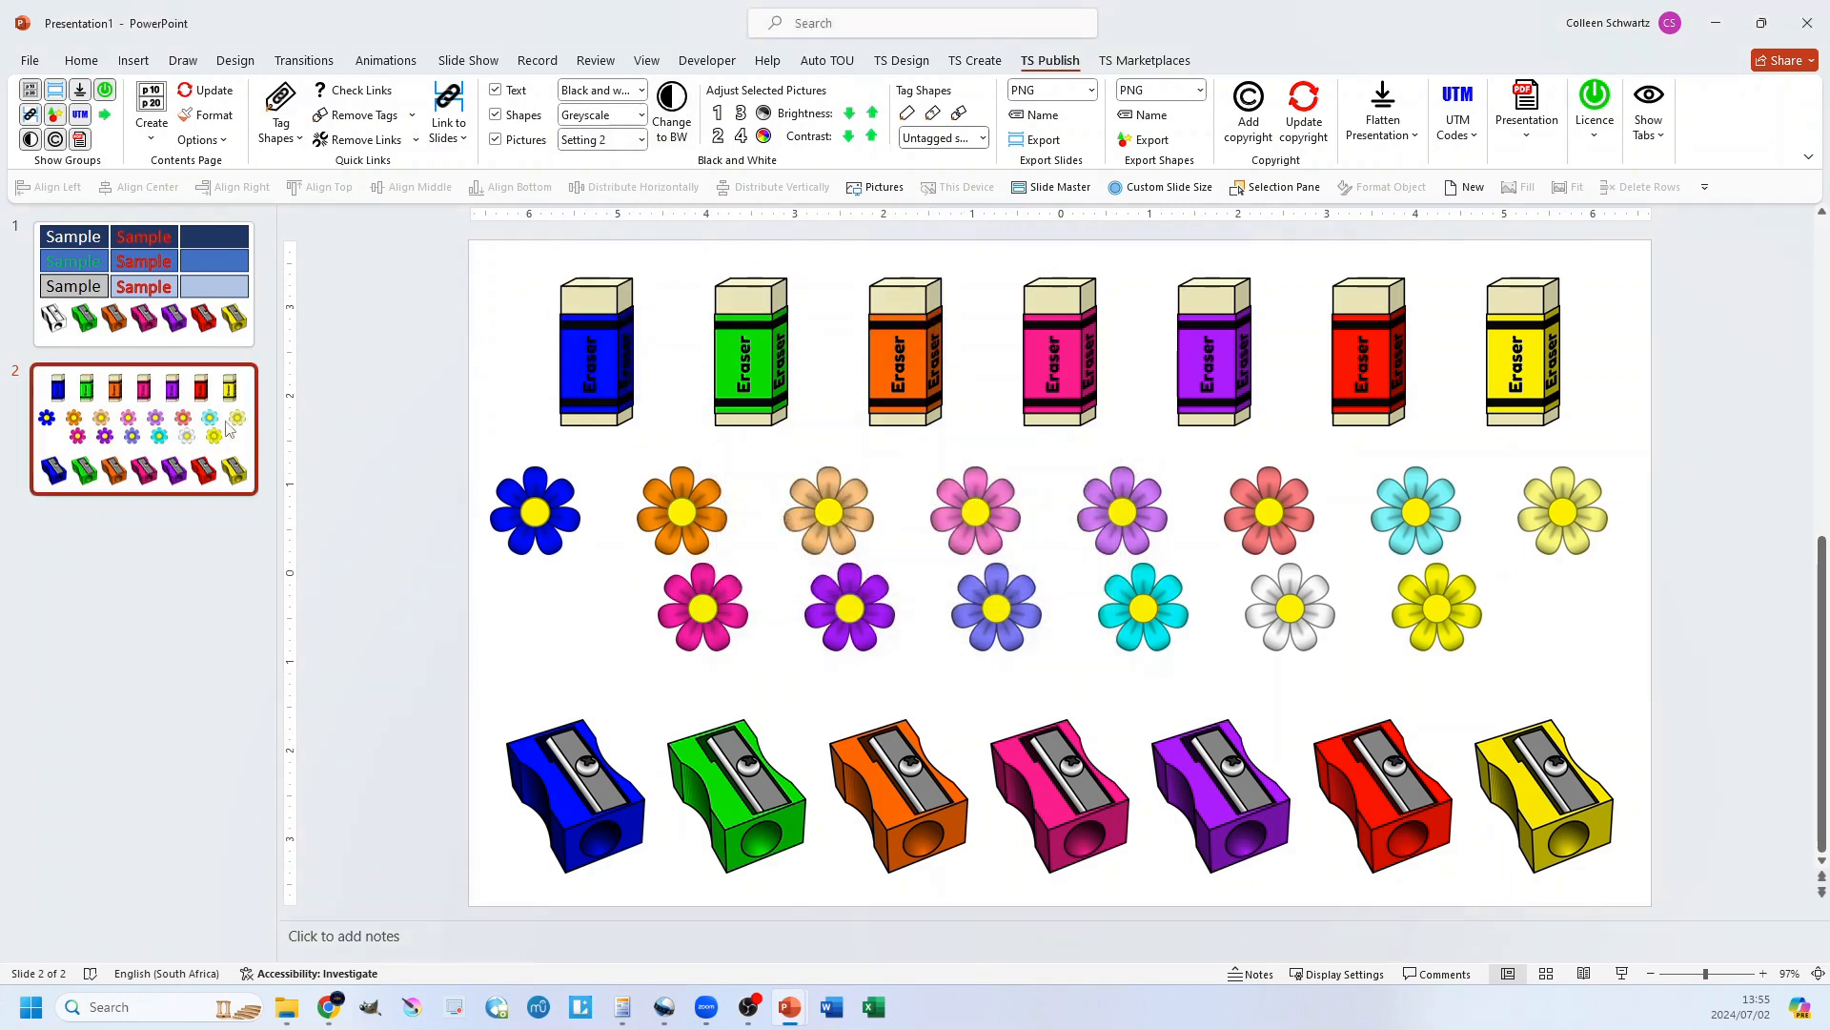
left_click(671, 112)
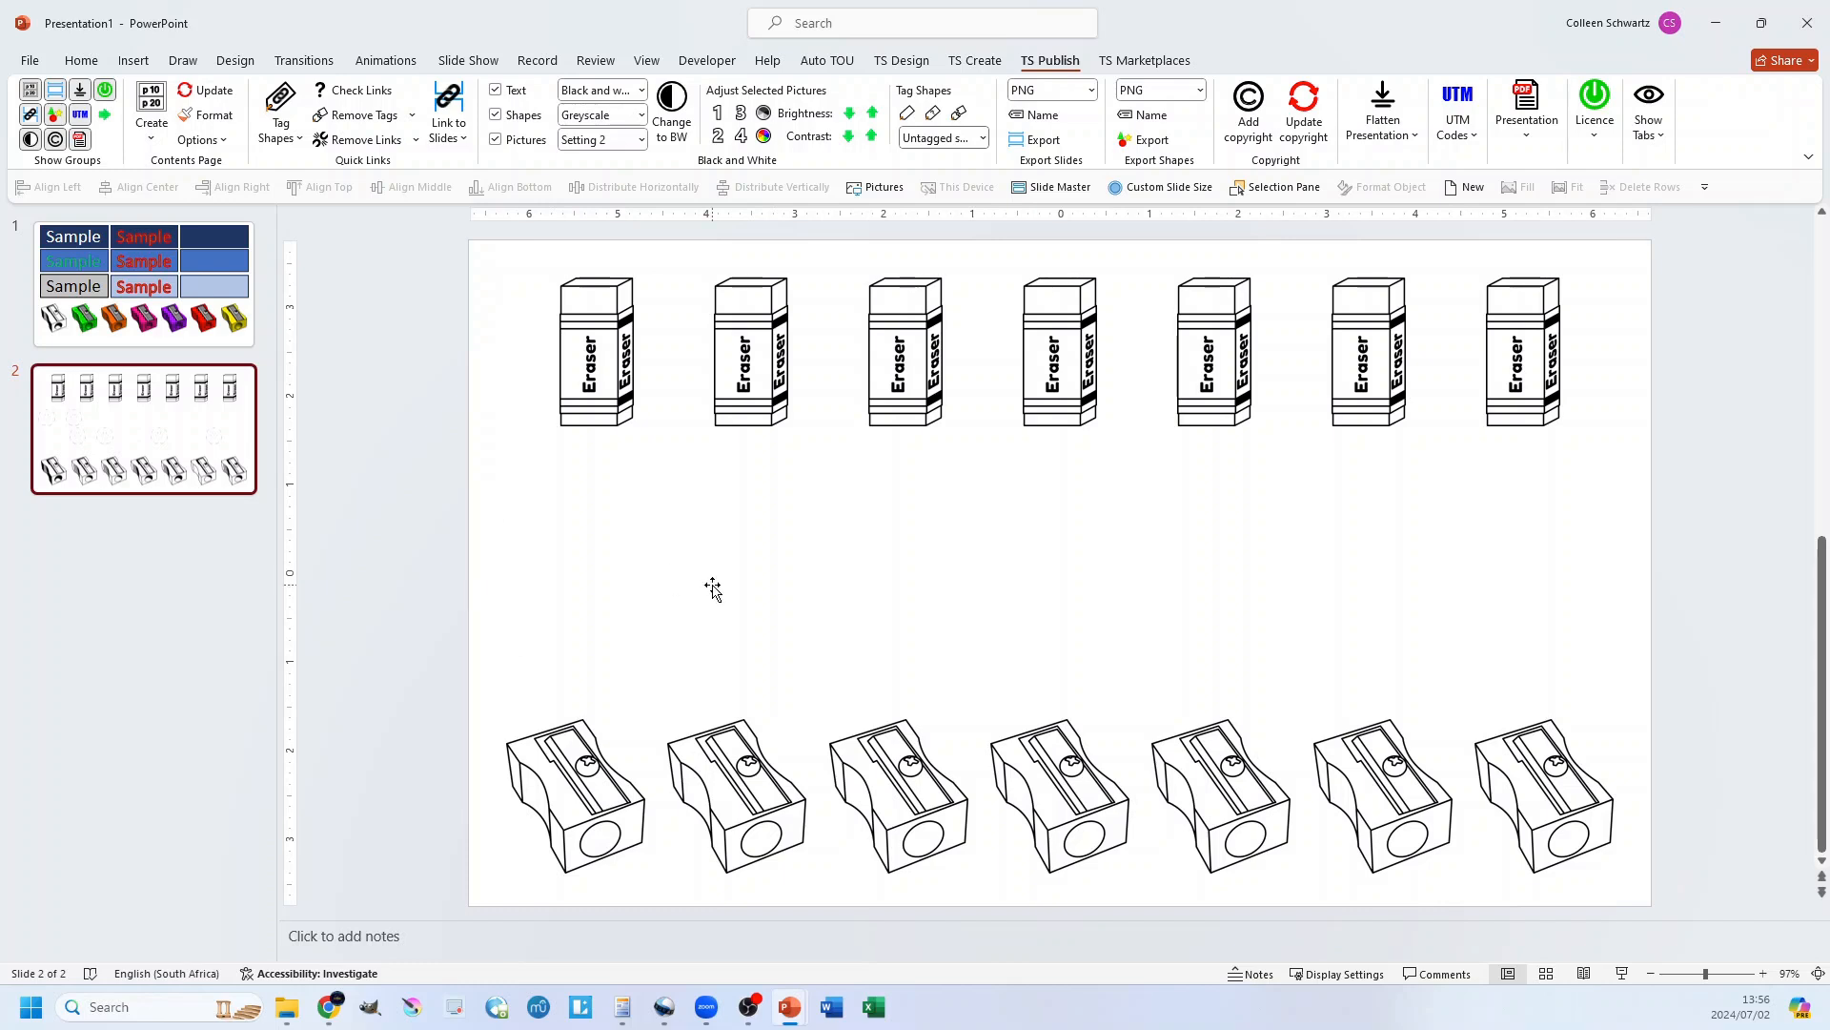
Examine the first eraser picture on slide 2 up close, and undo the Setting 2 conversion
left_click(570, 322)
scroll(571, 322, "up", 10)
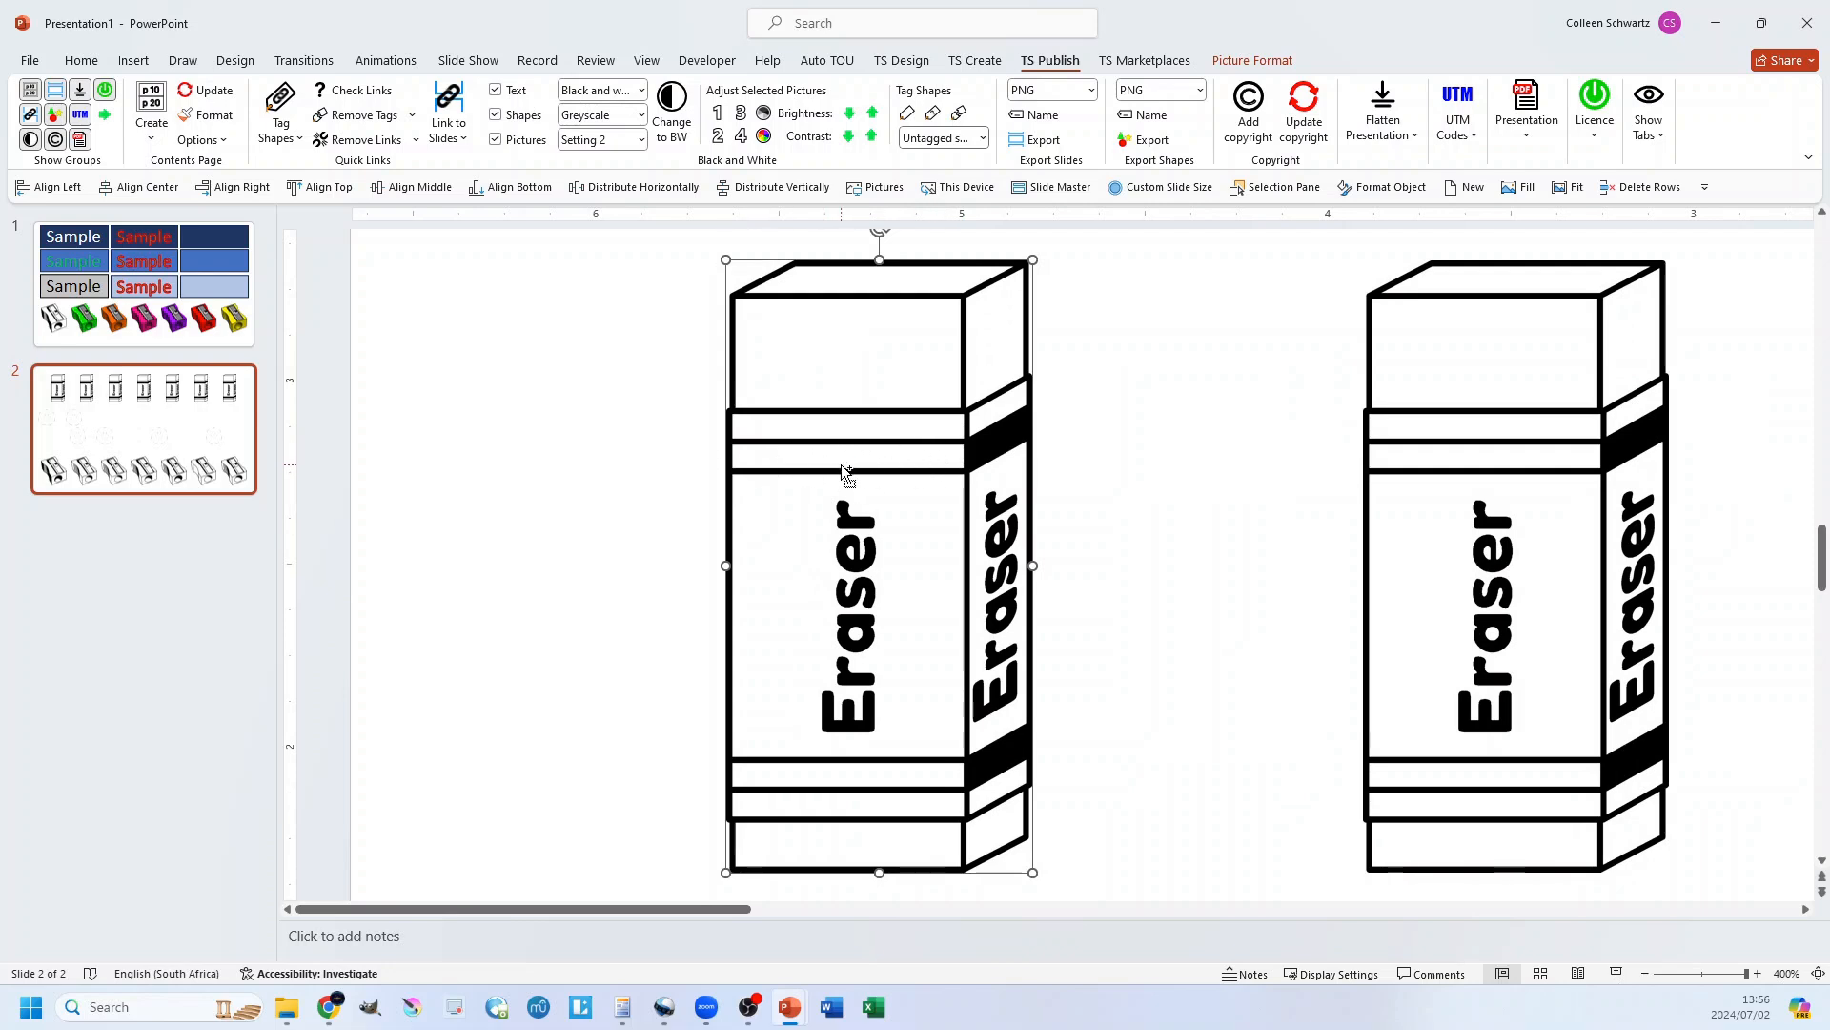
key("ctrl+z")
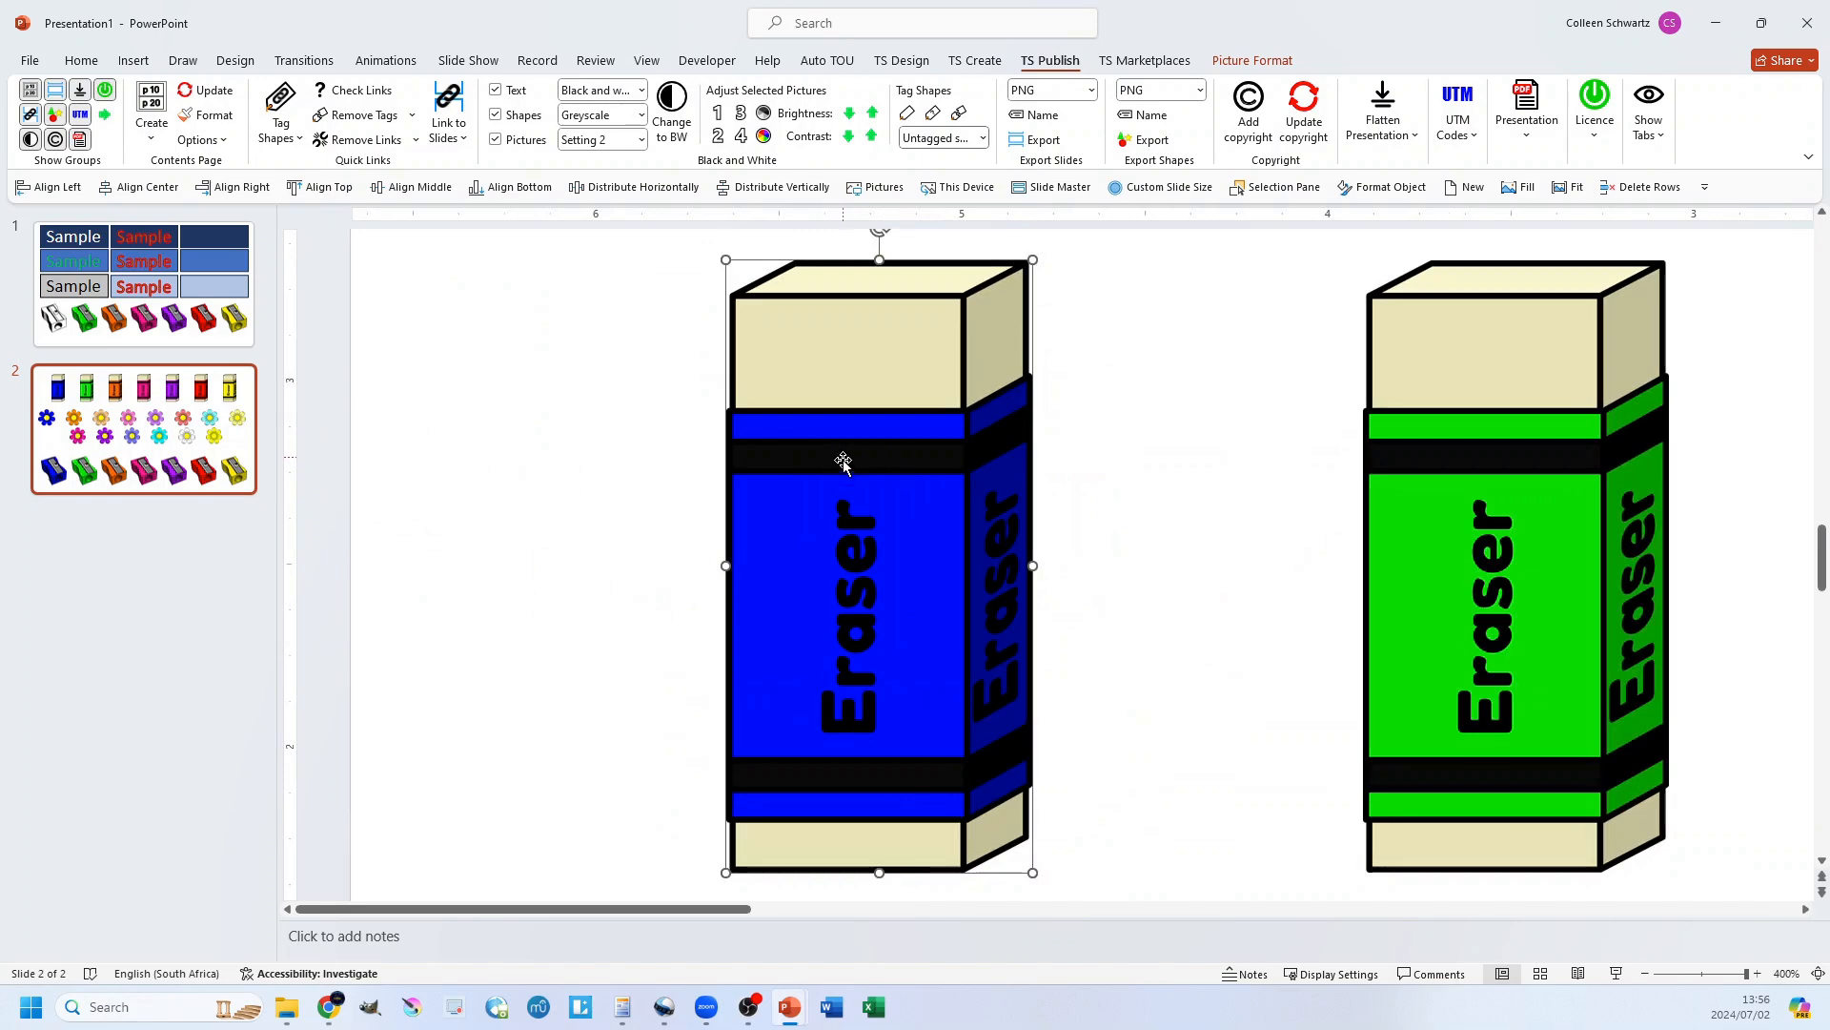
Repeat the Setting 2 conversion of slide 2 to compare all its pictures, and undo it
scroll(844, 462, "down", 5)
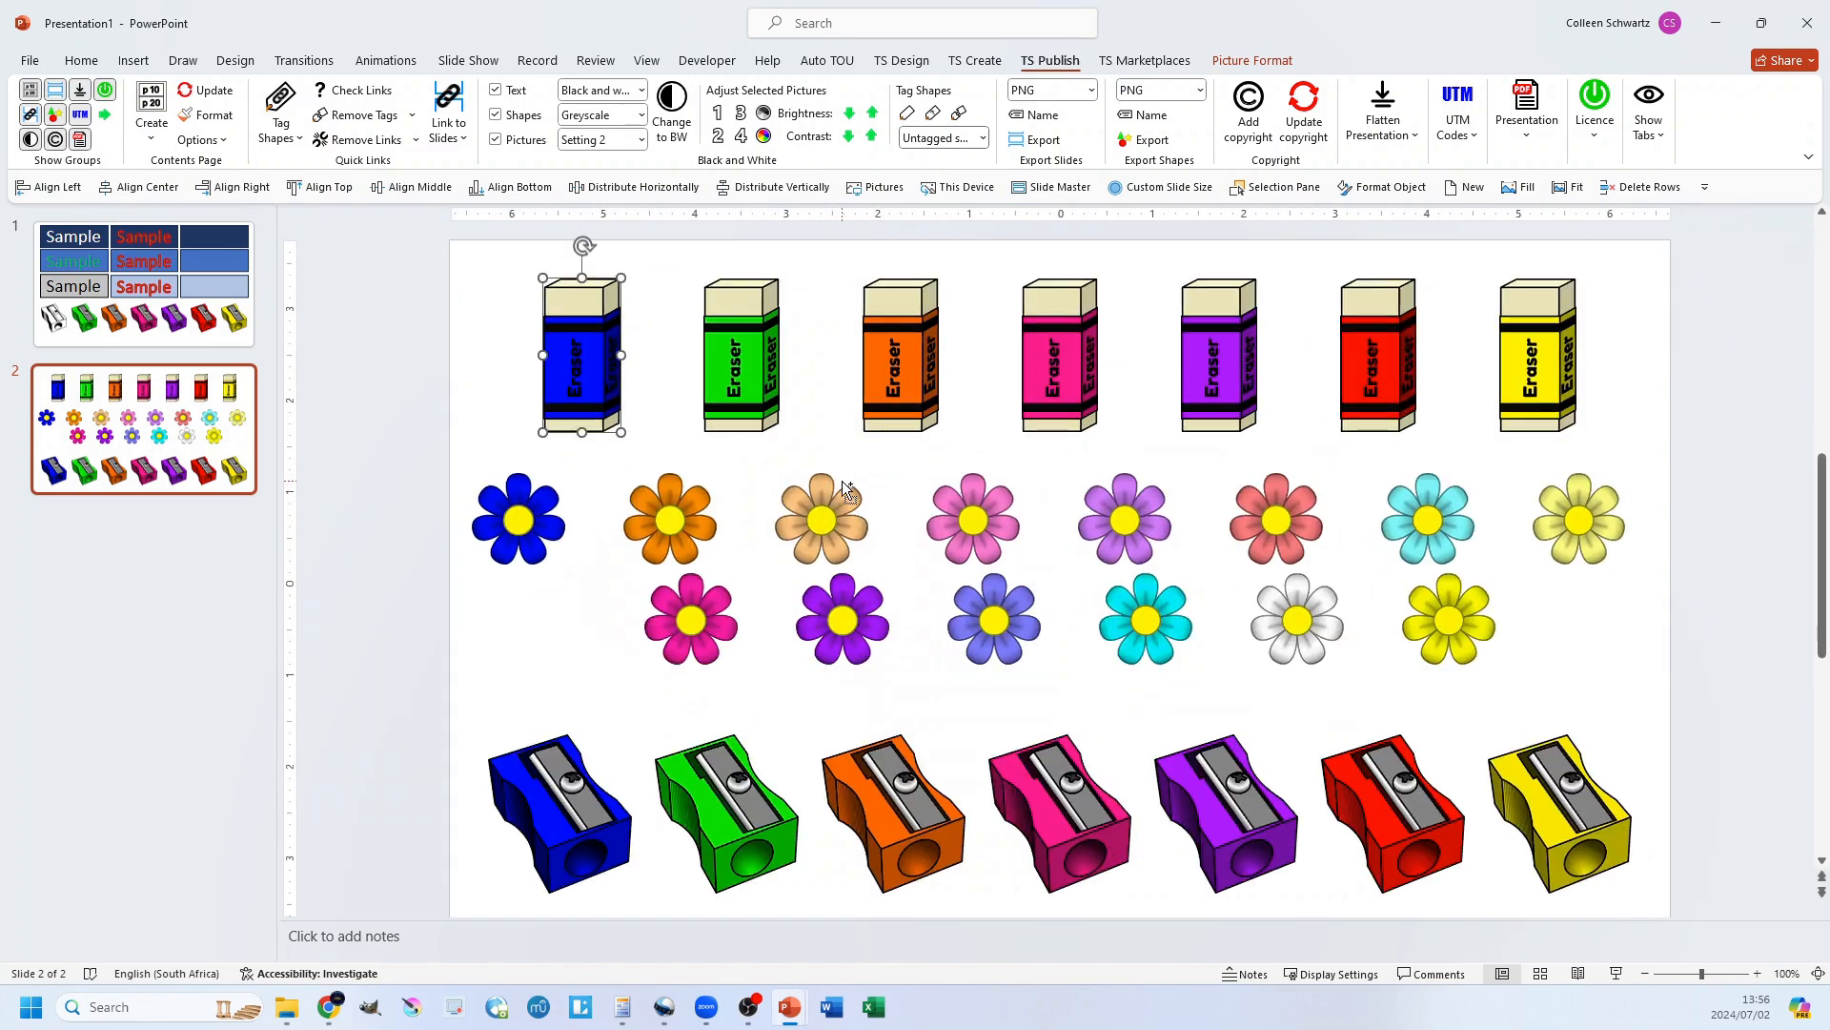
left_click(666, 126)
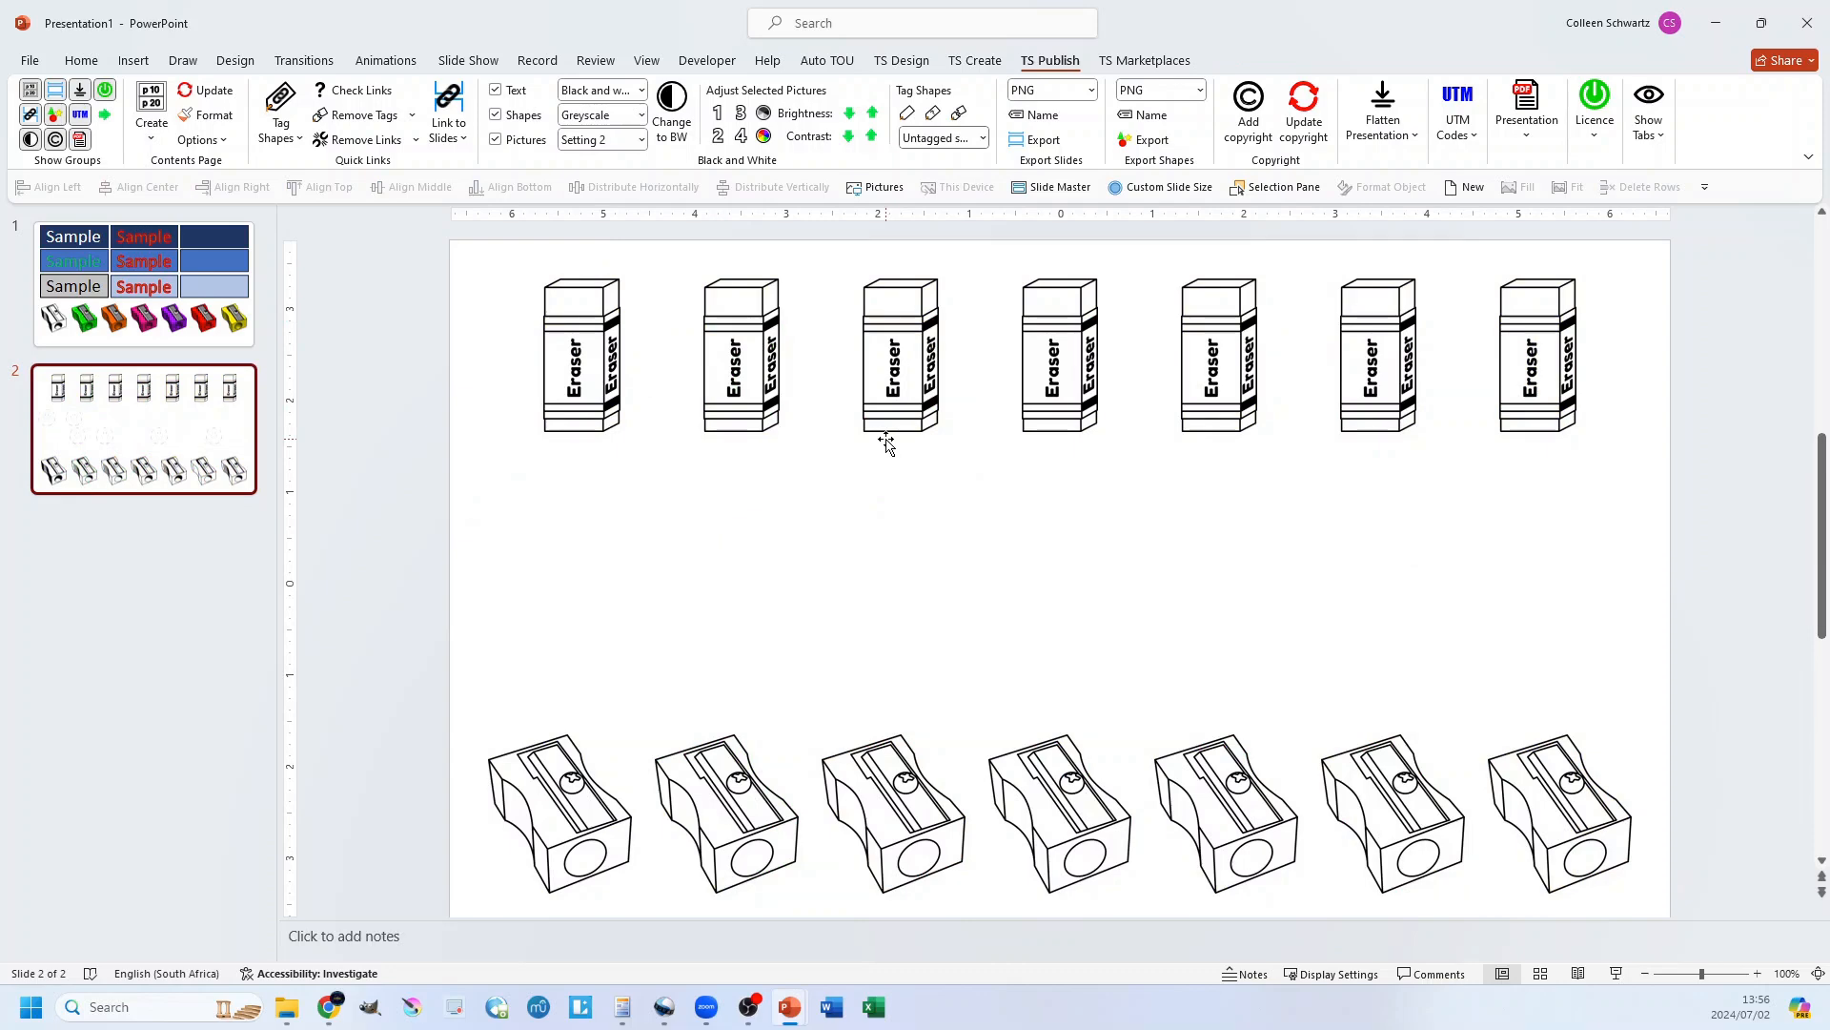
key("ctrl+z")
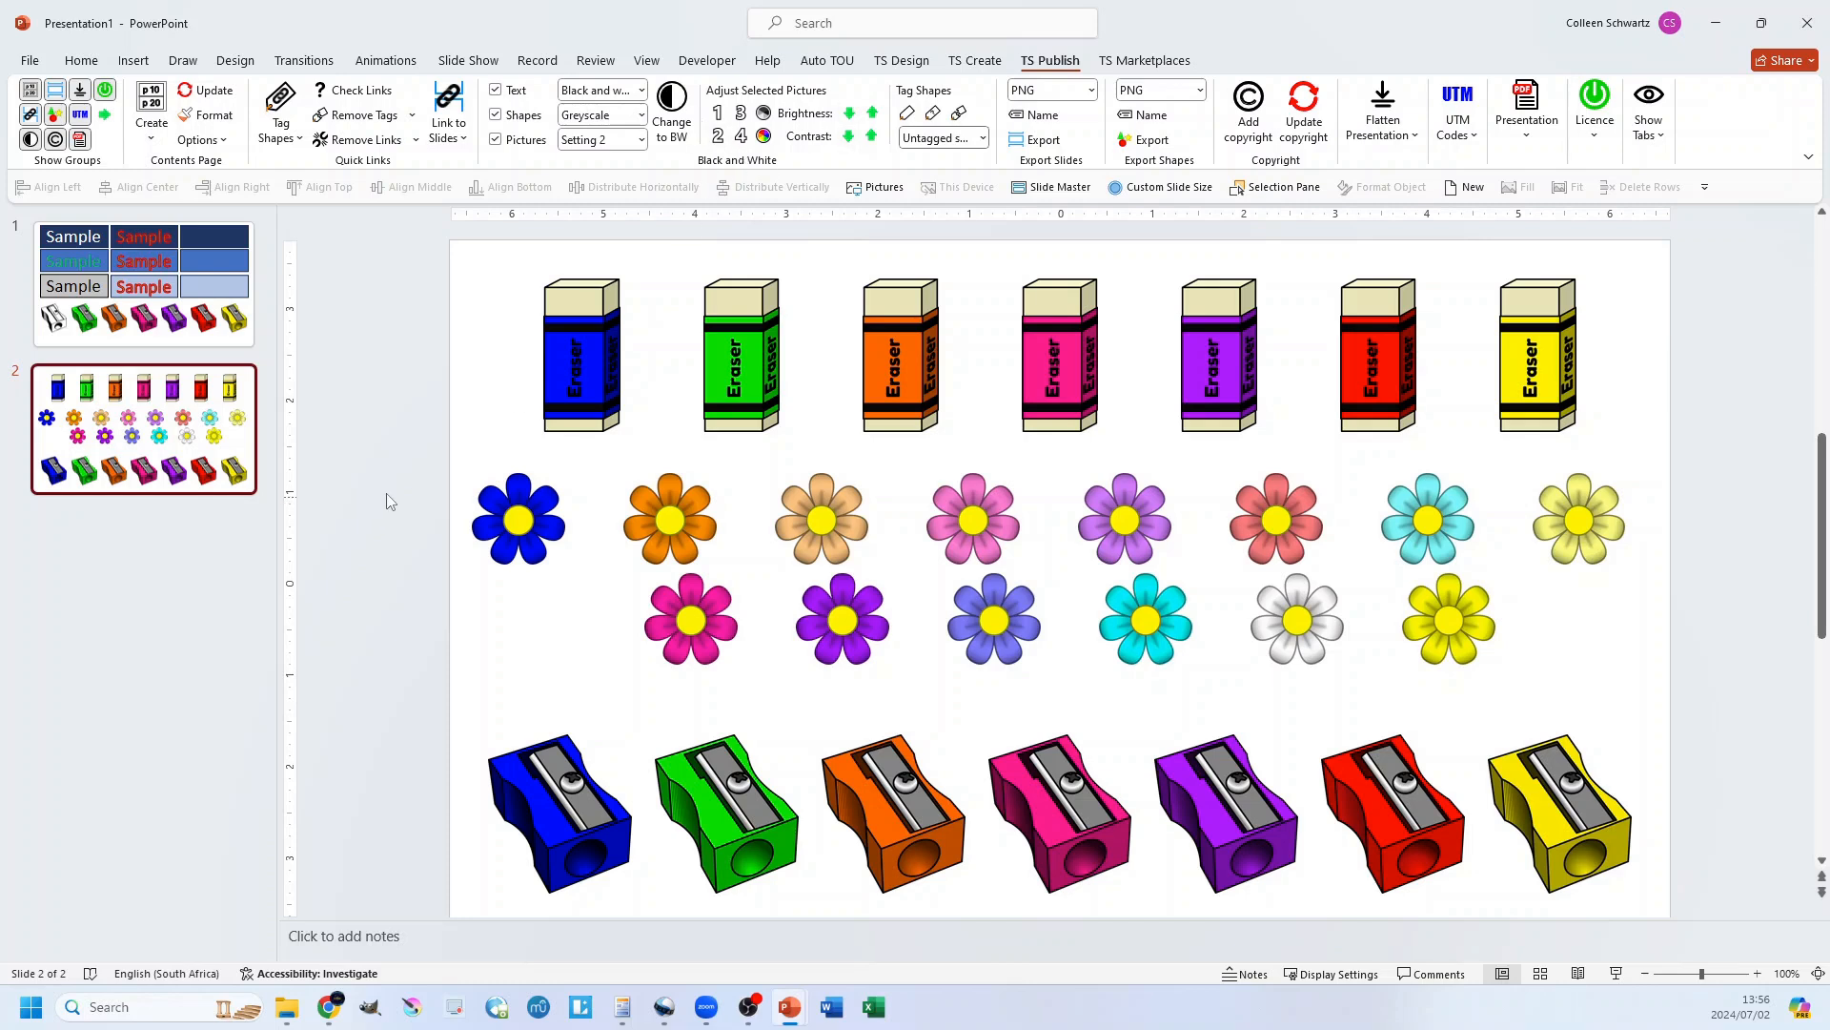
Convert slide 2 with pictures set to Setting 3, check what that setting is best for, and undo the conversion
left_click(629, 143)
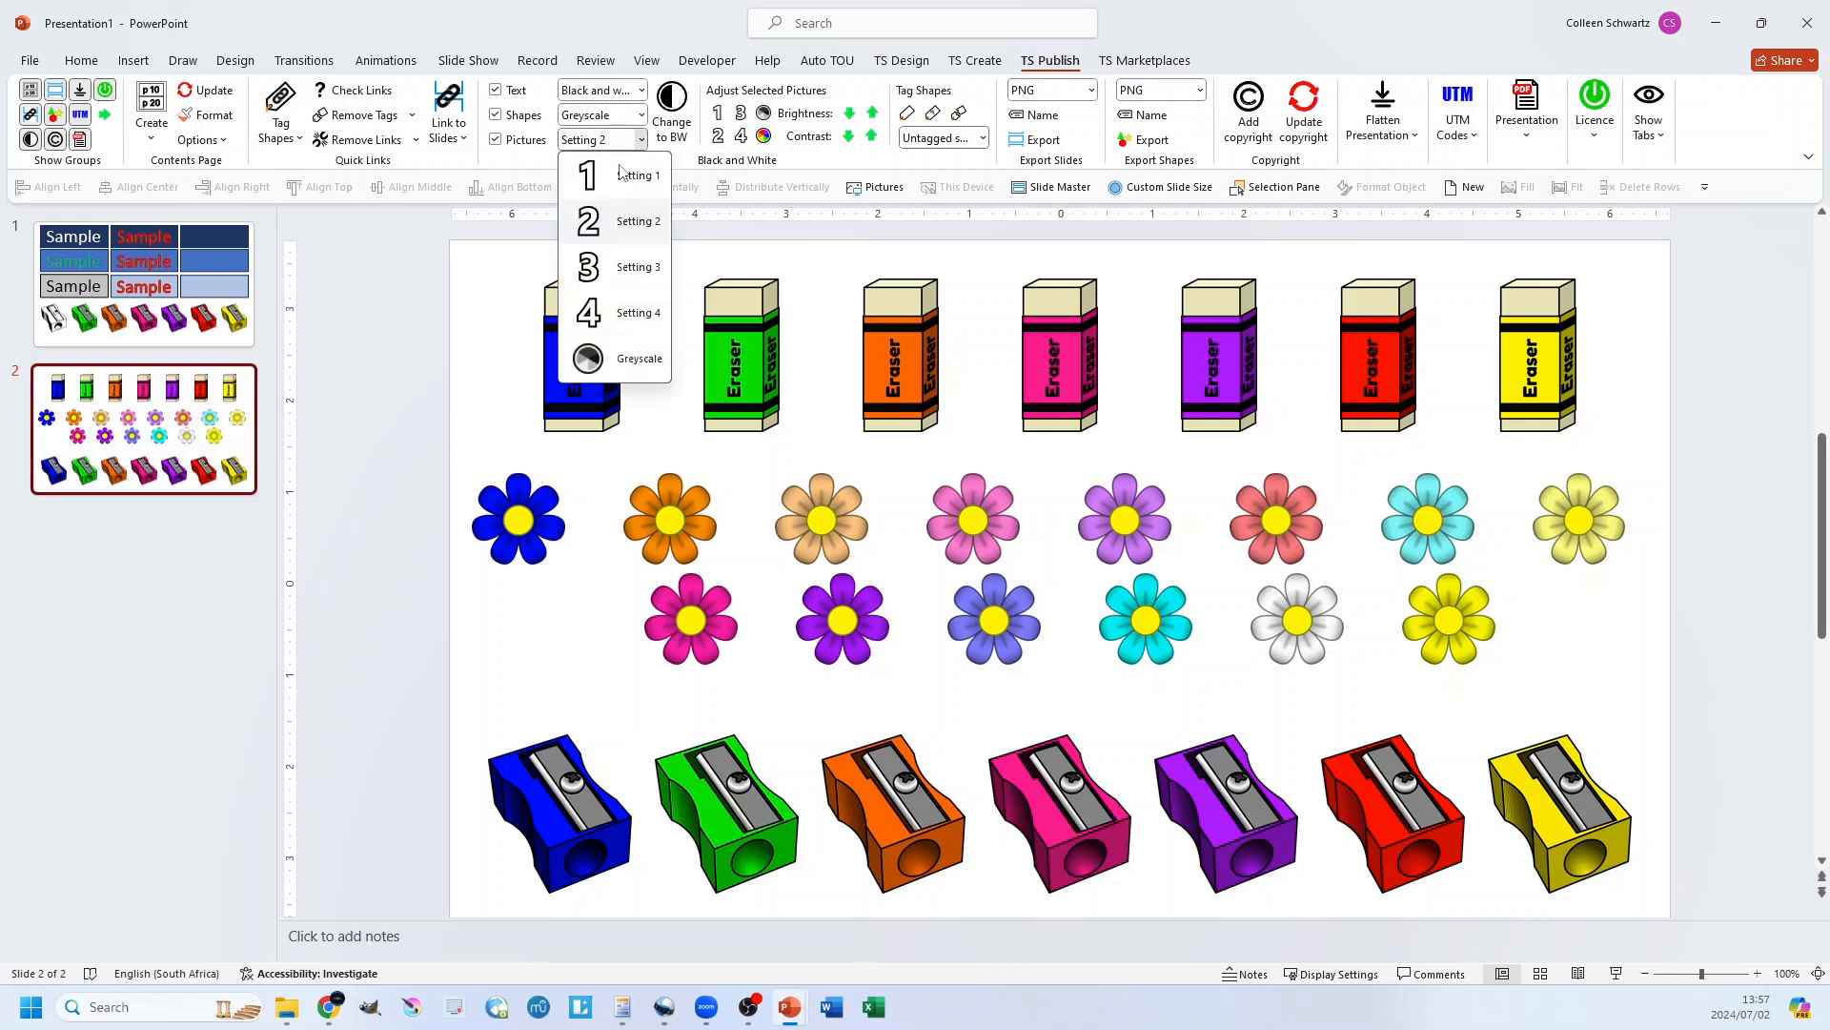
left_click(615, 270)
left_click(673, 108)
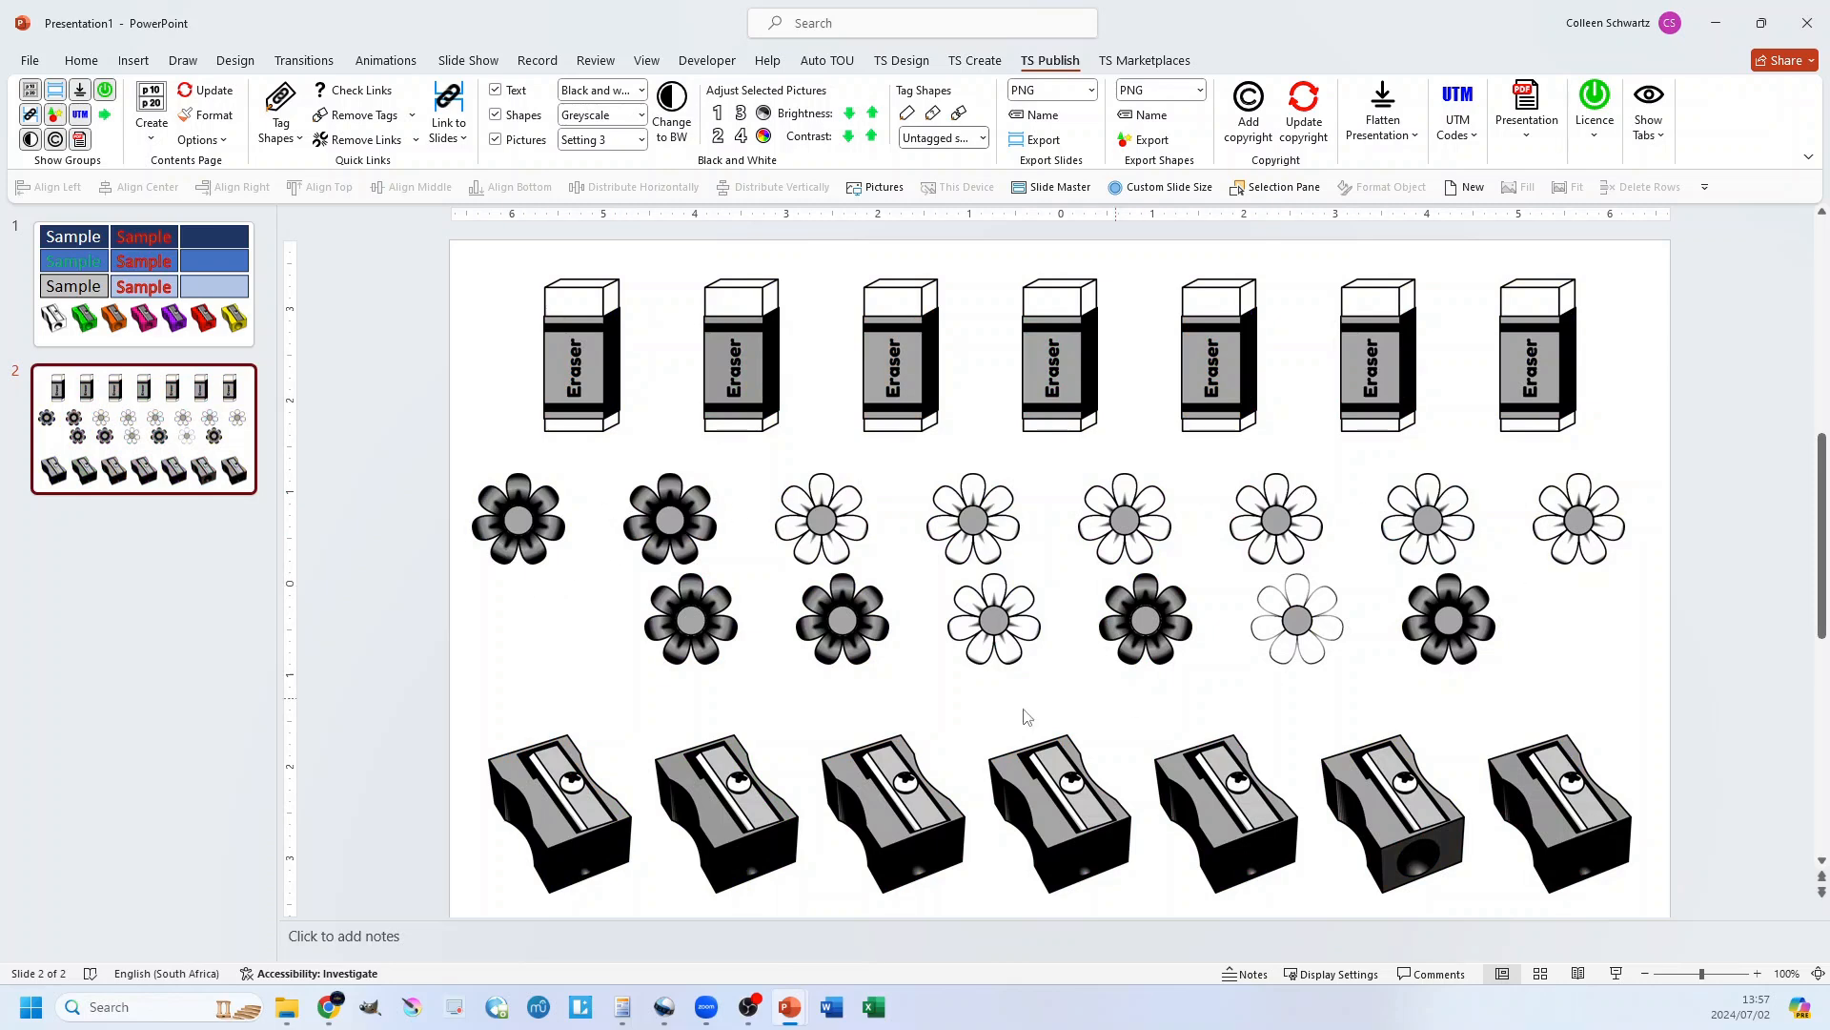
left_click(641, 140)
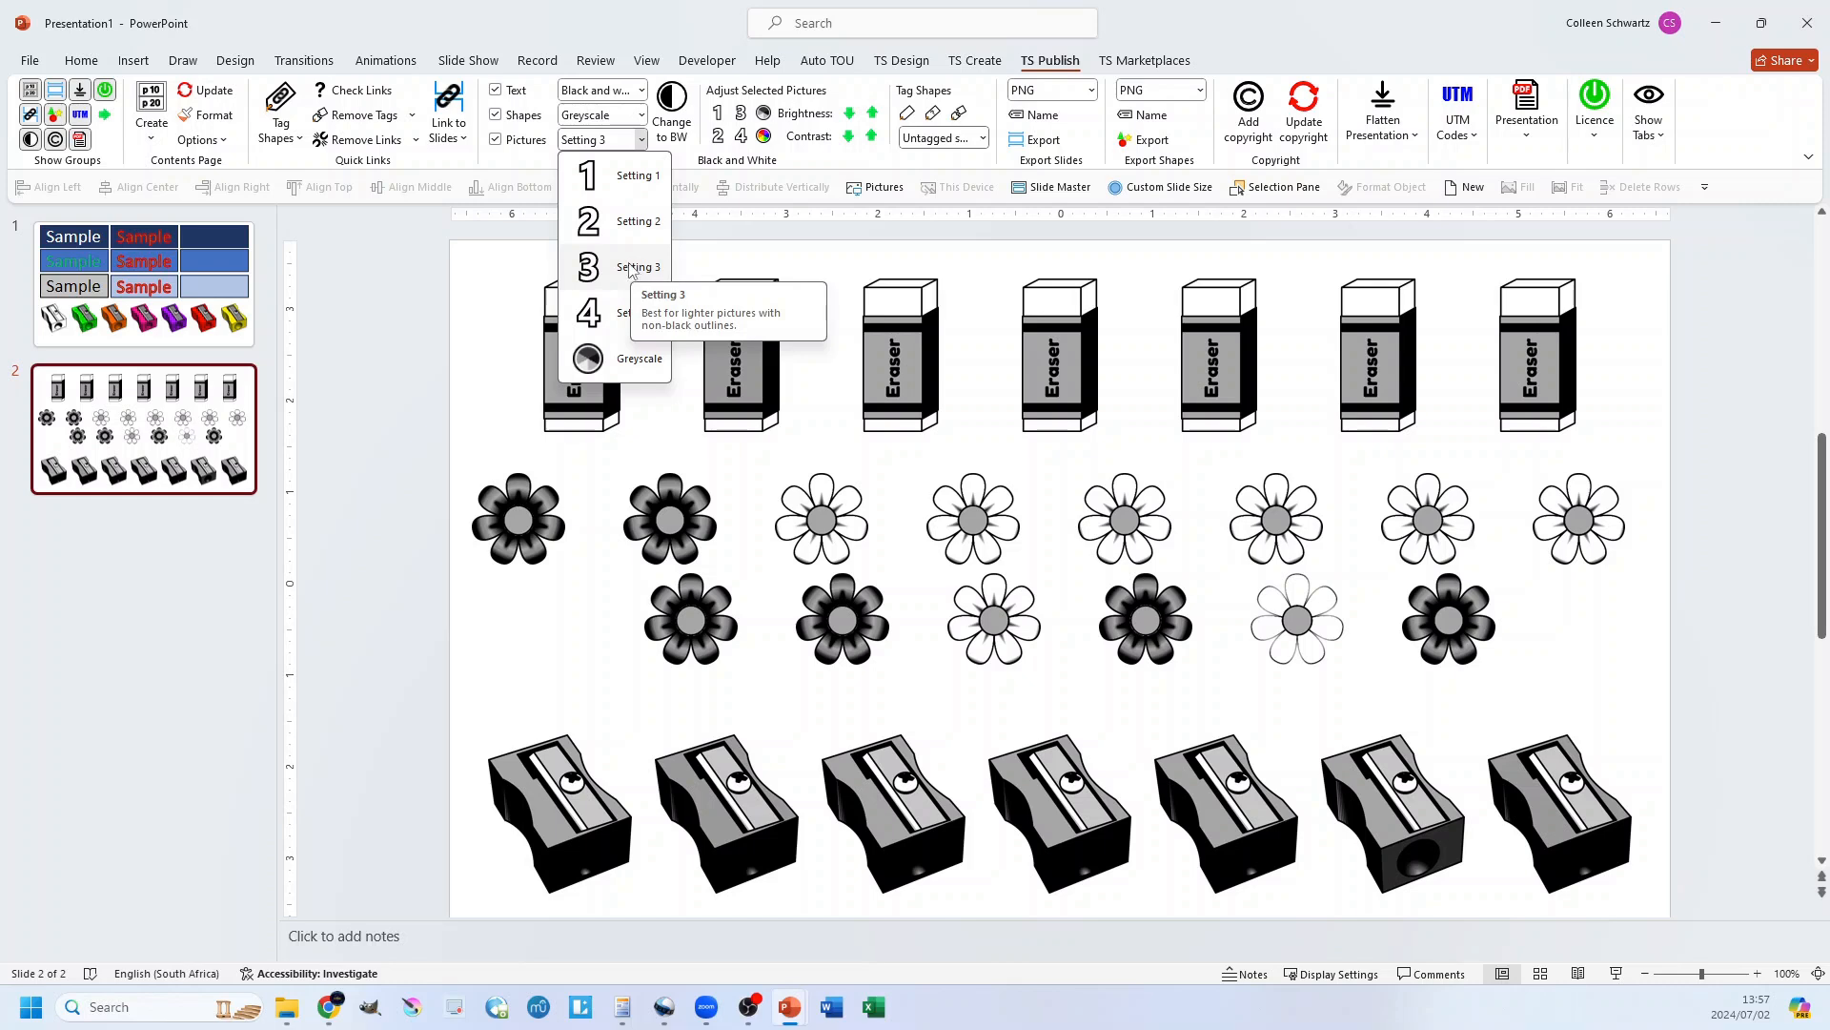
left_click(642, 143)
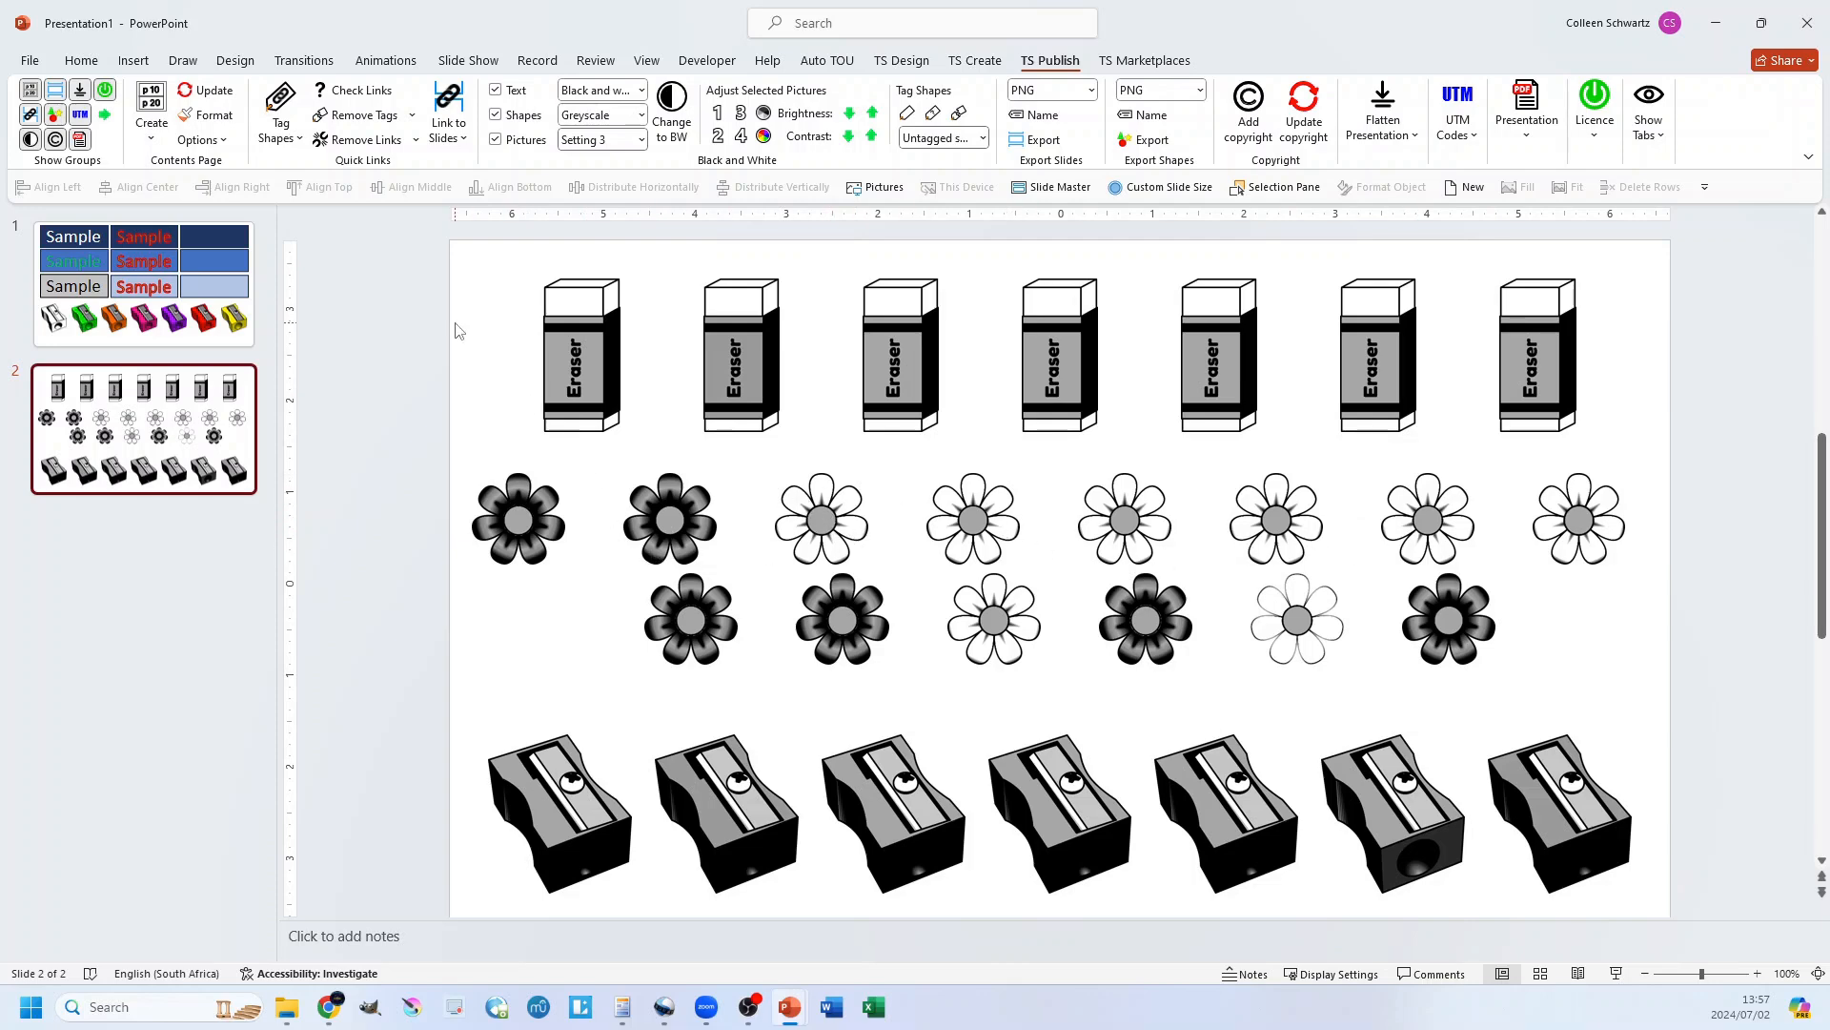
key("ctrl+z")
Convert slide 2 with pictures set to Setting 4
left_click(634, 140)
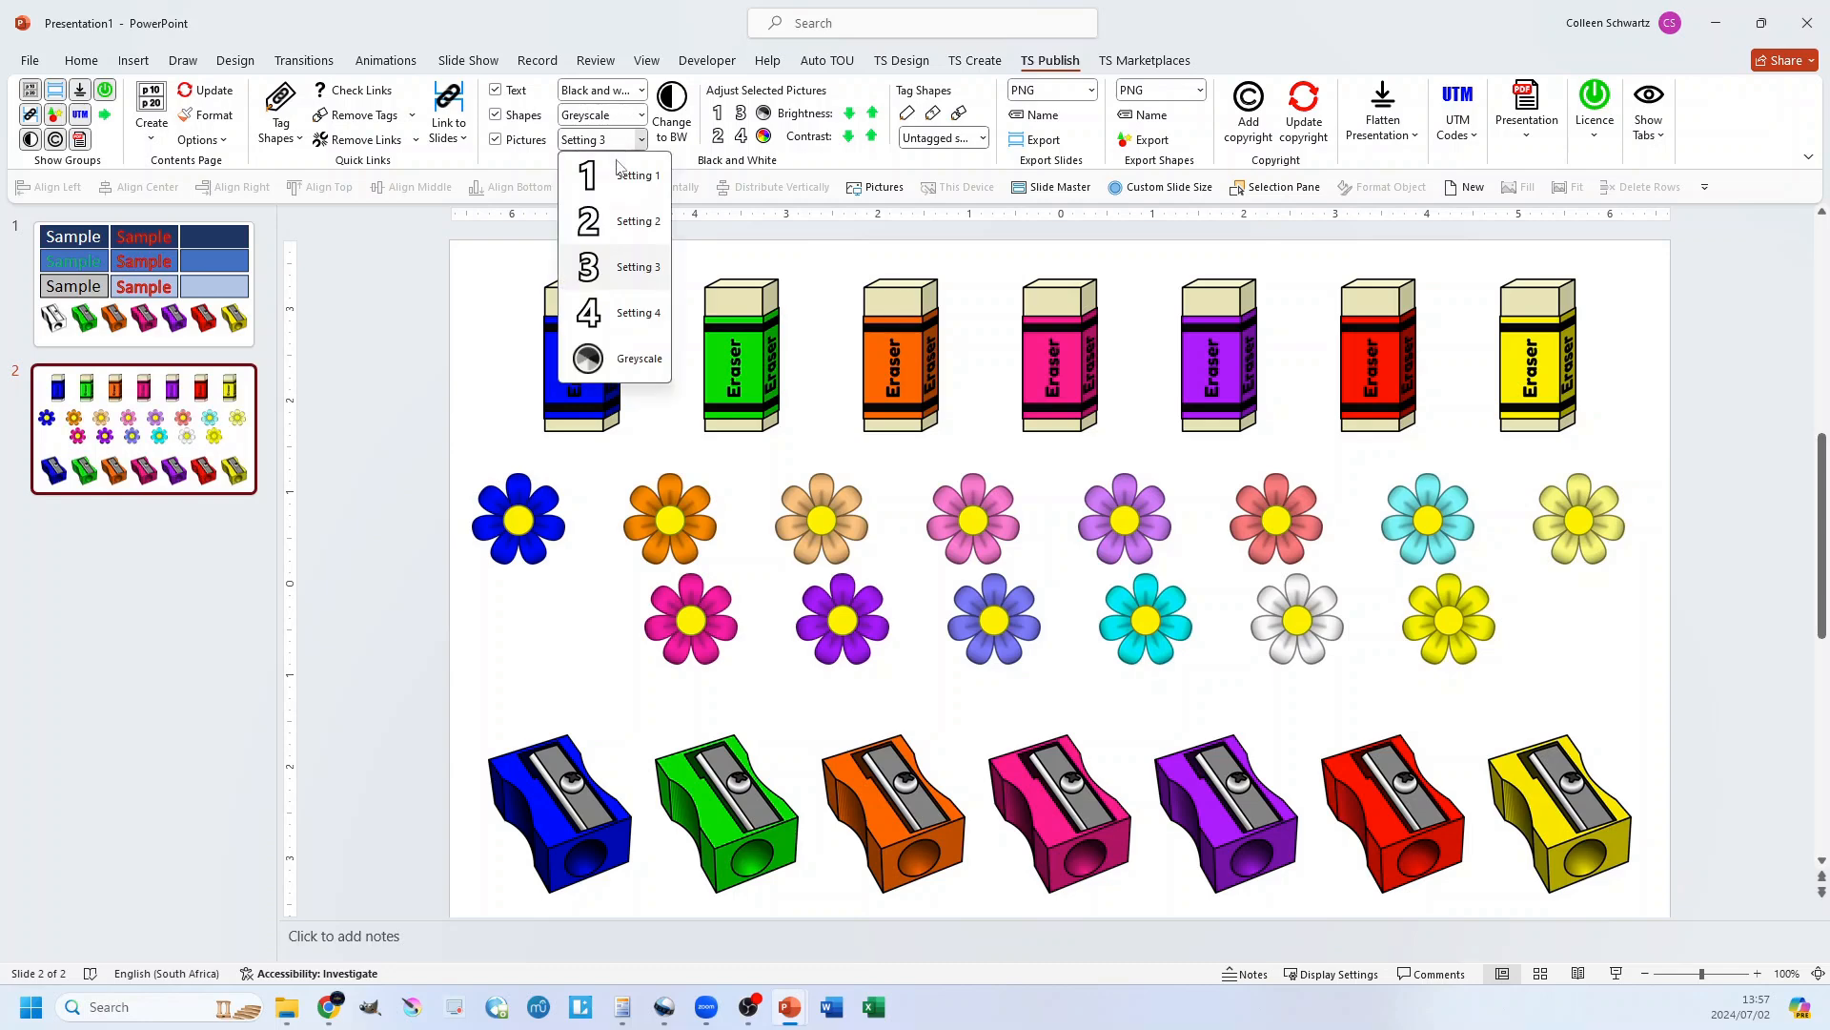
left_click(624, 313)
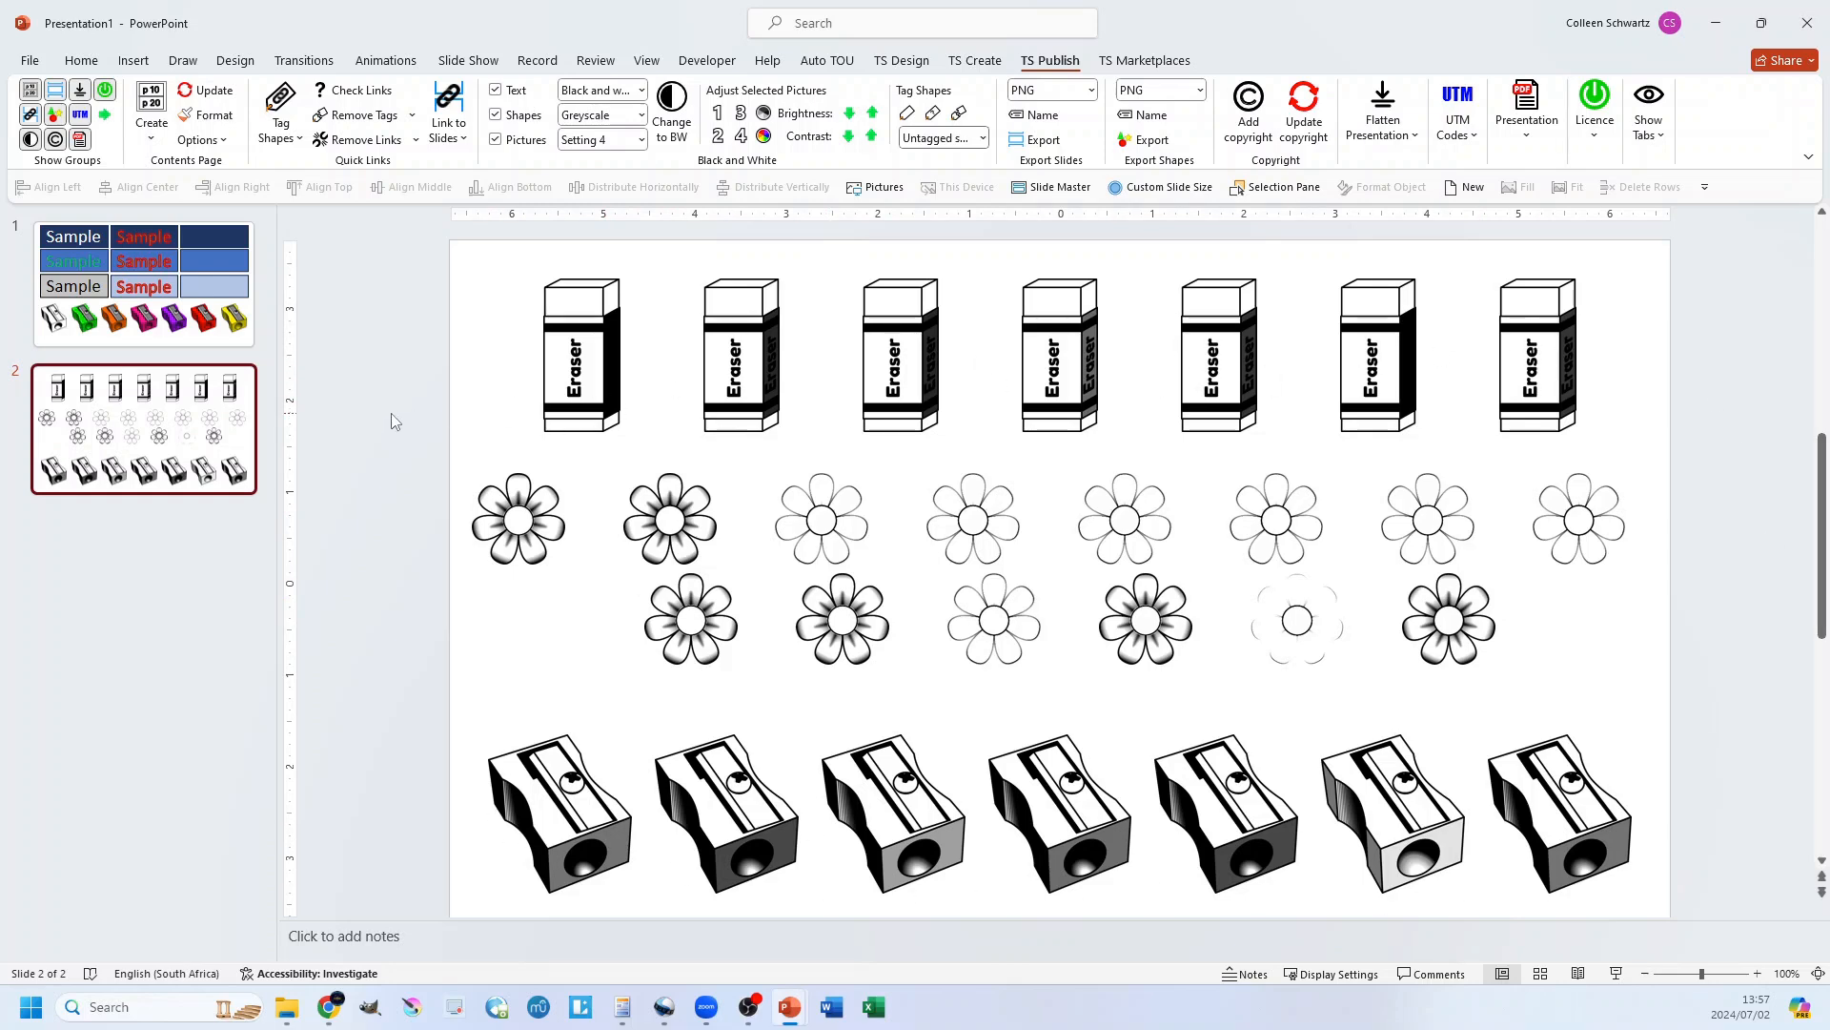
Undo the Setting 4 conversion of slide 2, and try converting its pictures with Greyscale before restoring their colours
key("ctrl+z")
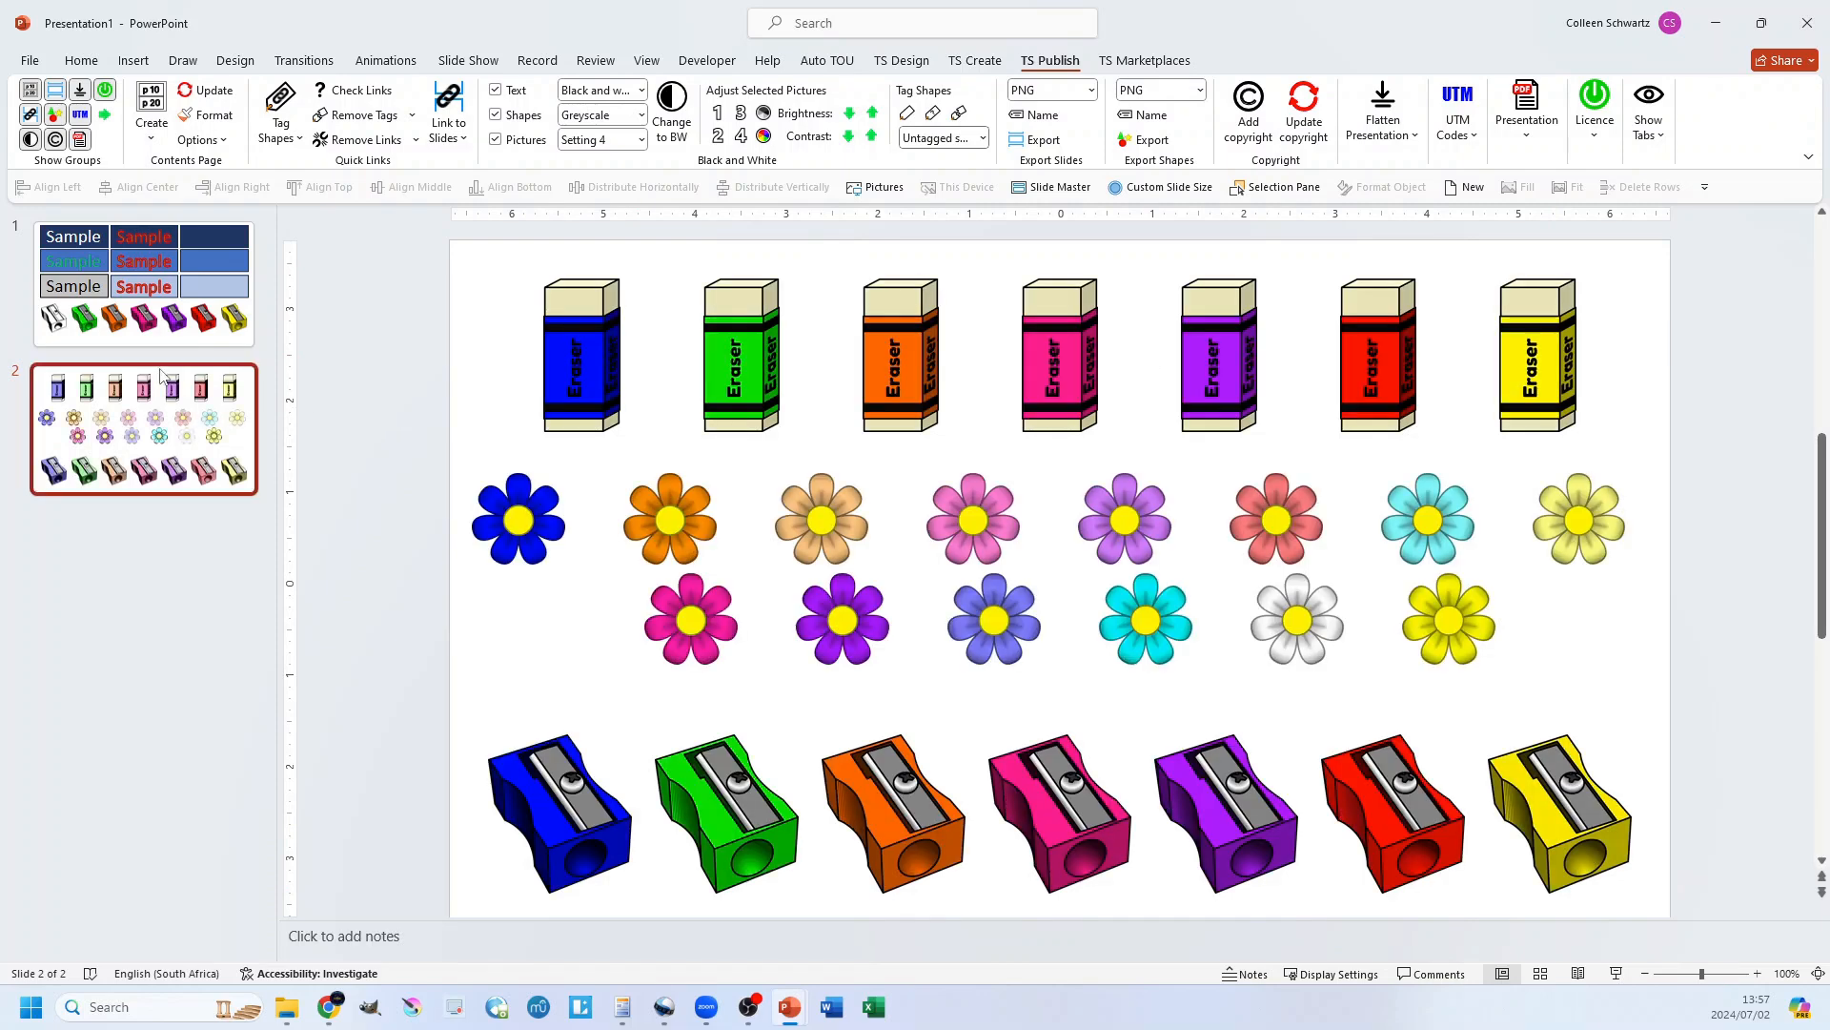
left_click(639, 140)
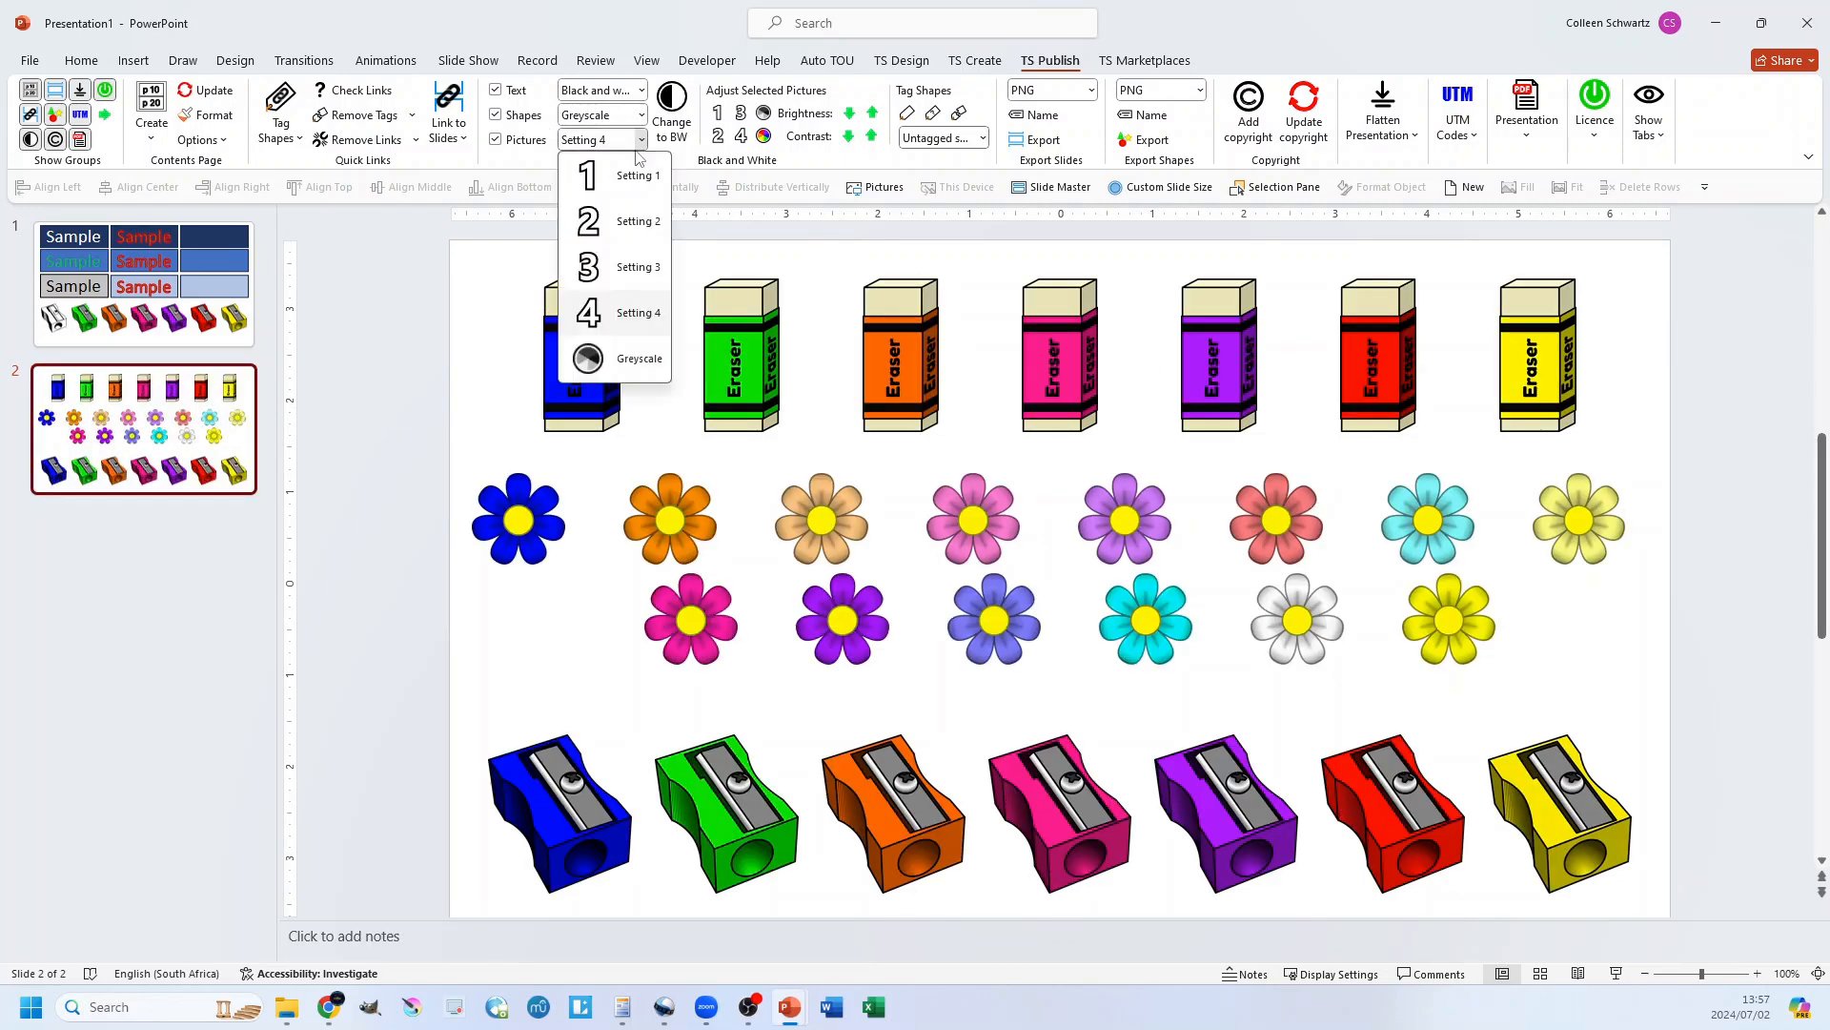
left_click(620, 359)
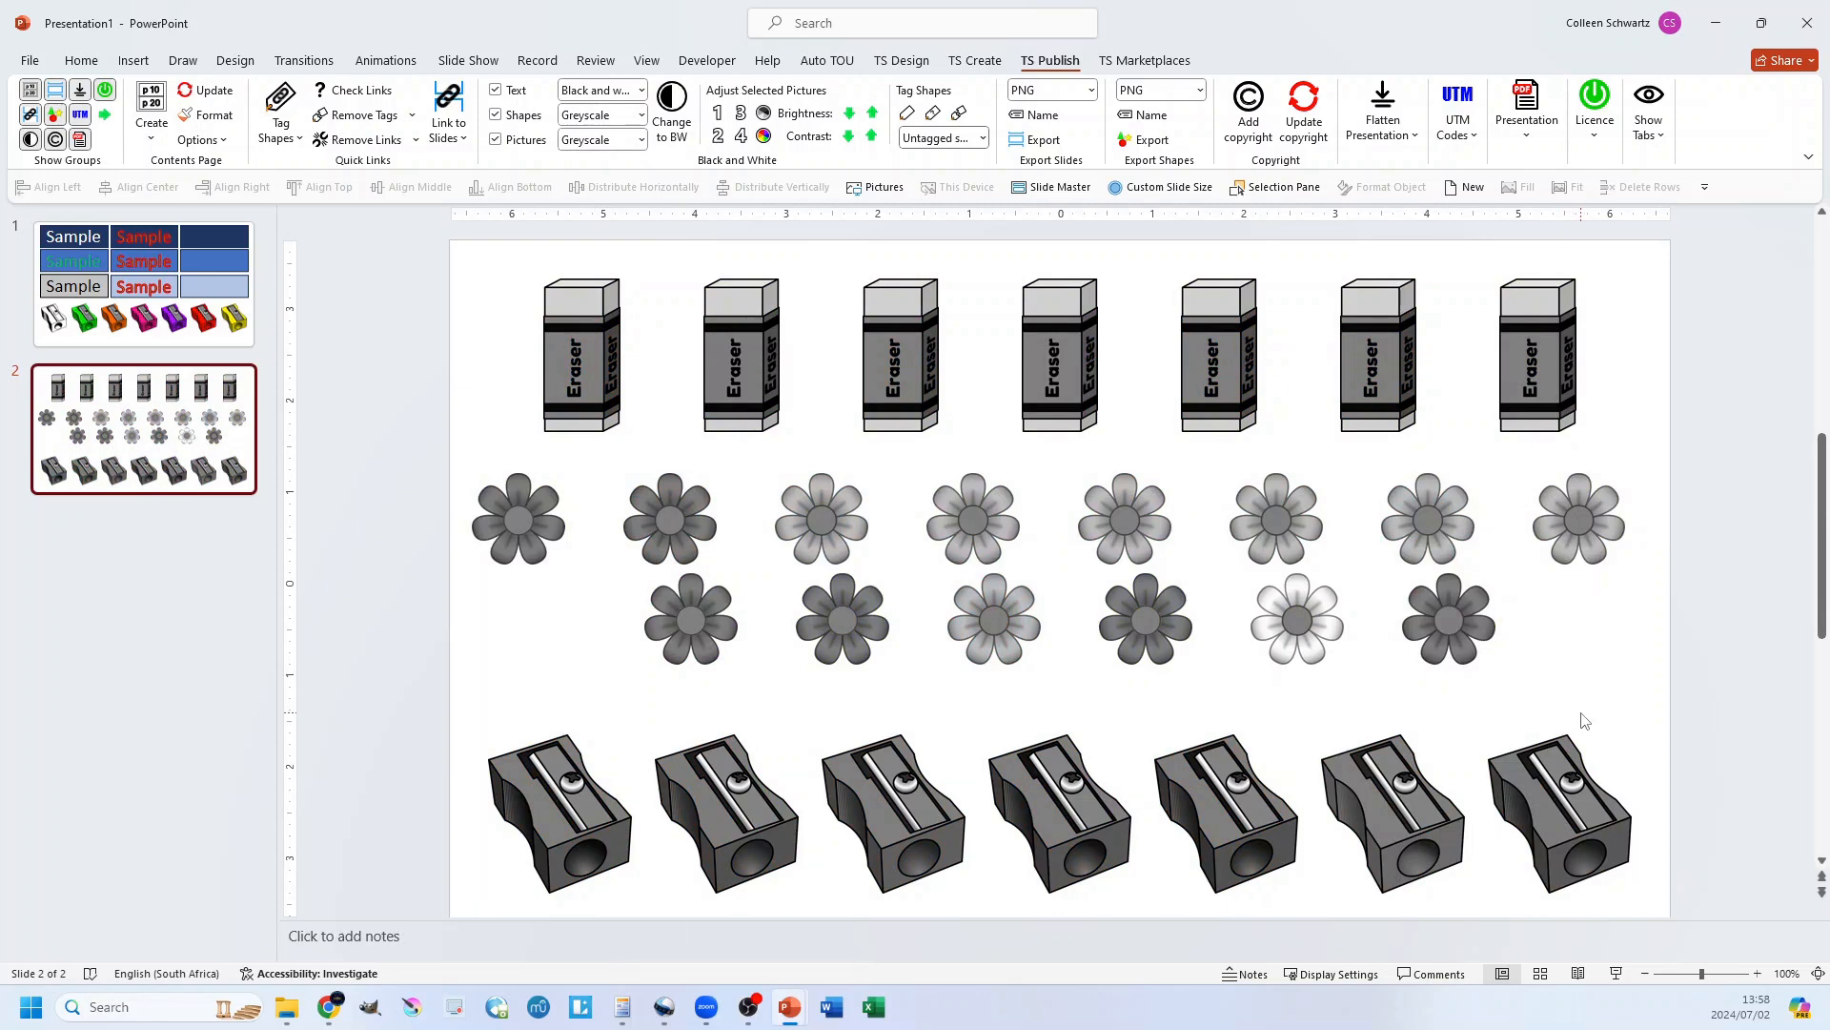
key("ctrl+z")
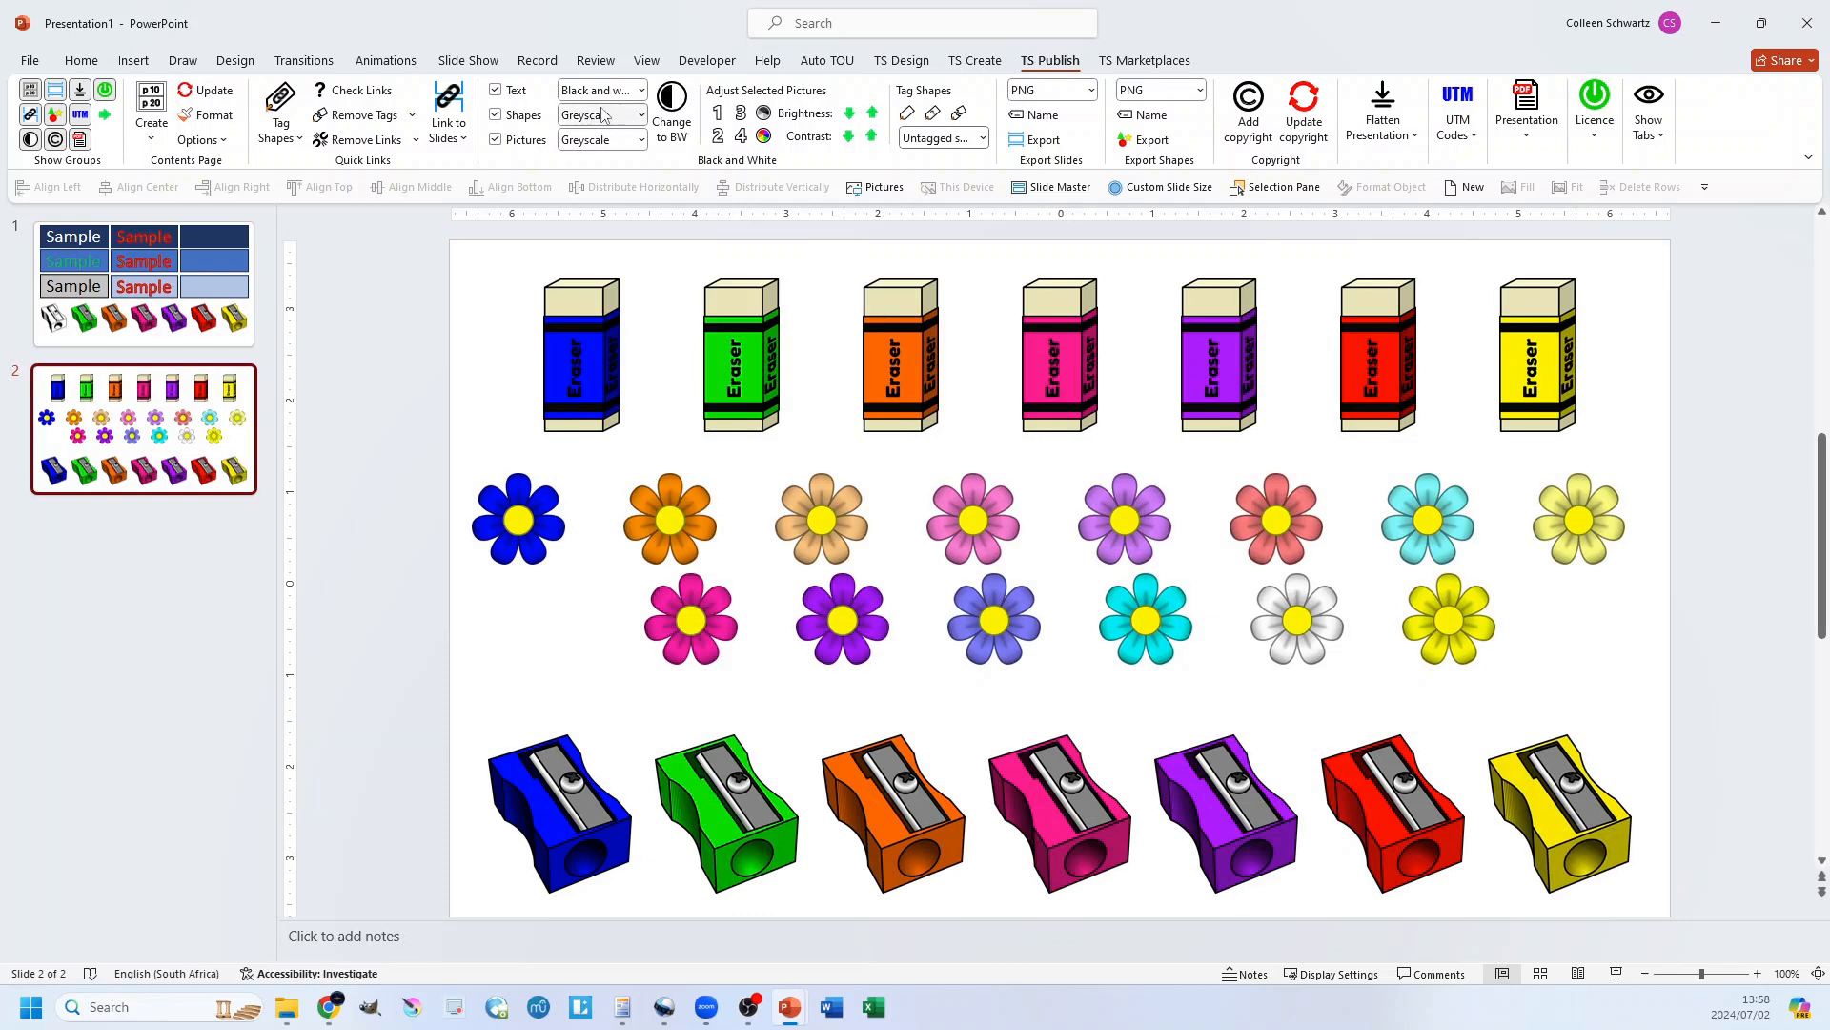
Convert slide 2 to black and white with pictures set to Setting 2
left_click(631, 140)
left_click(630, 219)
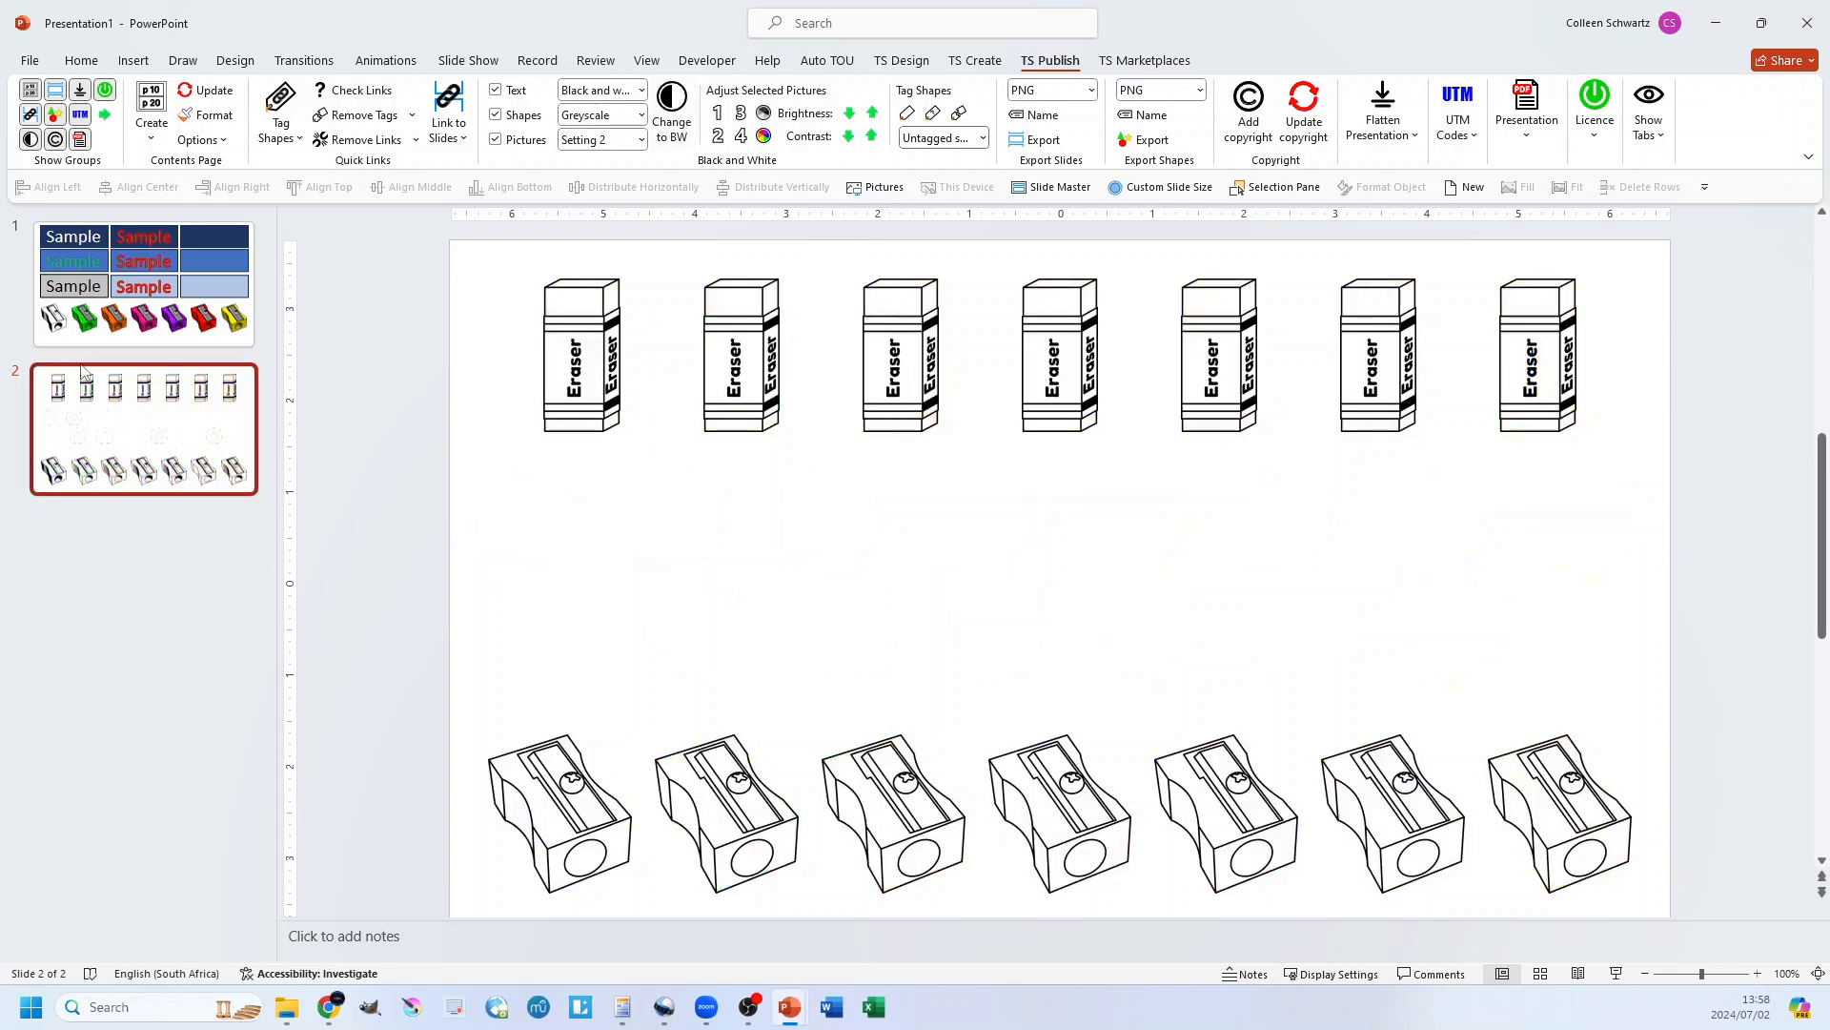
Select both rows of flower pictures on slide 2 and adjust only them, trying Setting 1 and ending with Setting 4
left_click_drag(346, 411, 1816, 762)
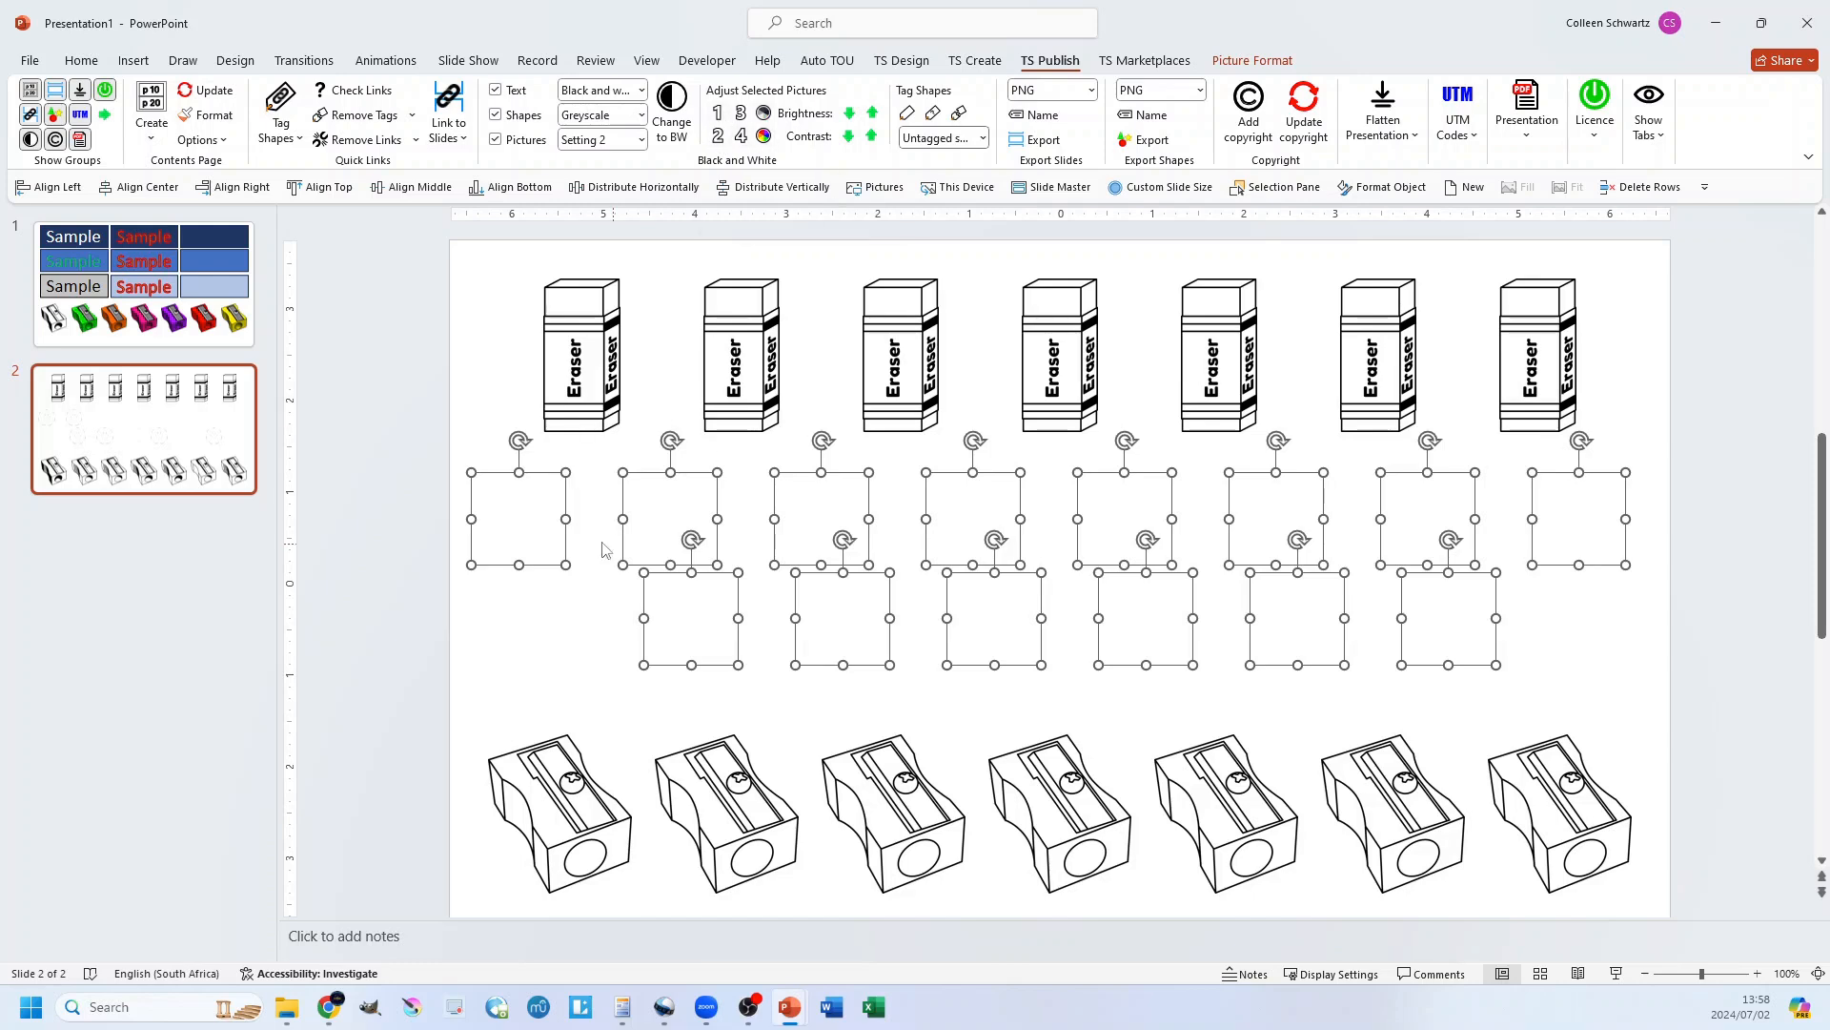
left_click(720, 118)
left_click(741, 136)
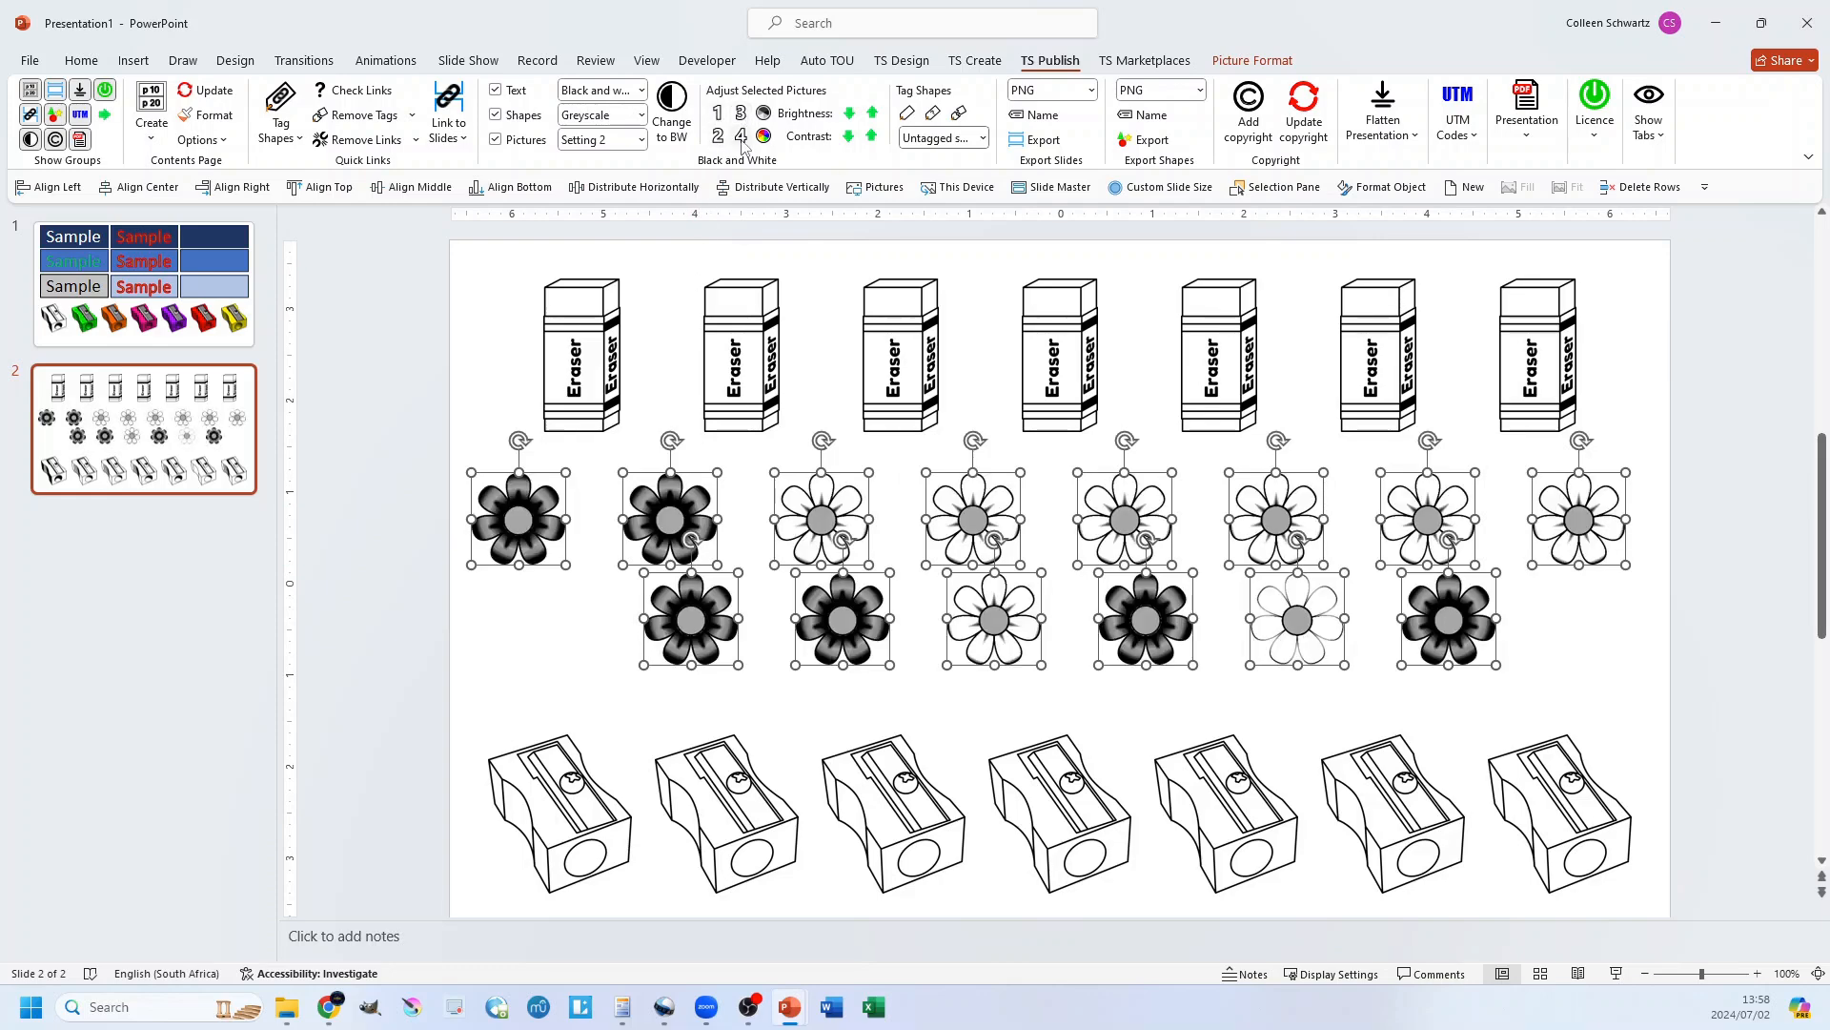
left_click(742, 136)
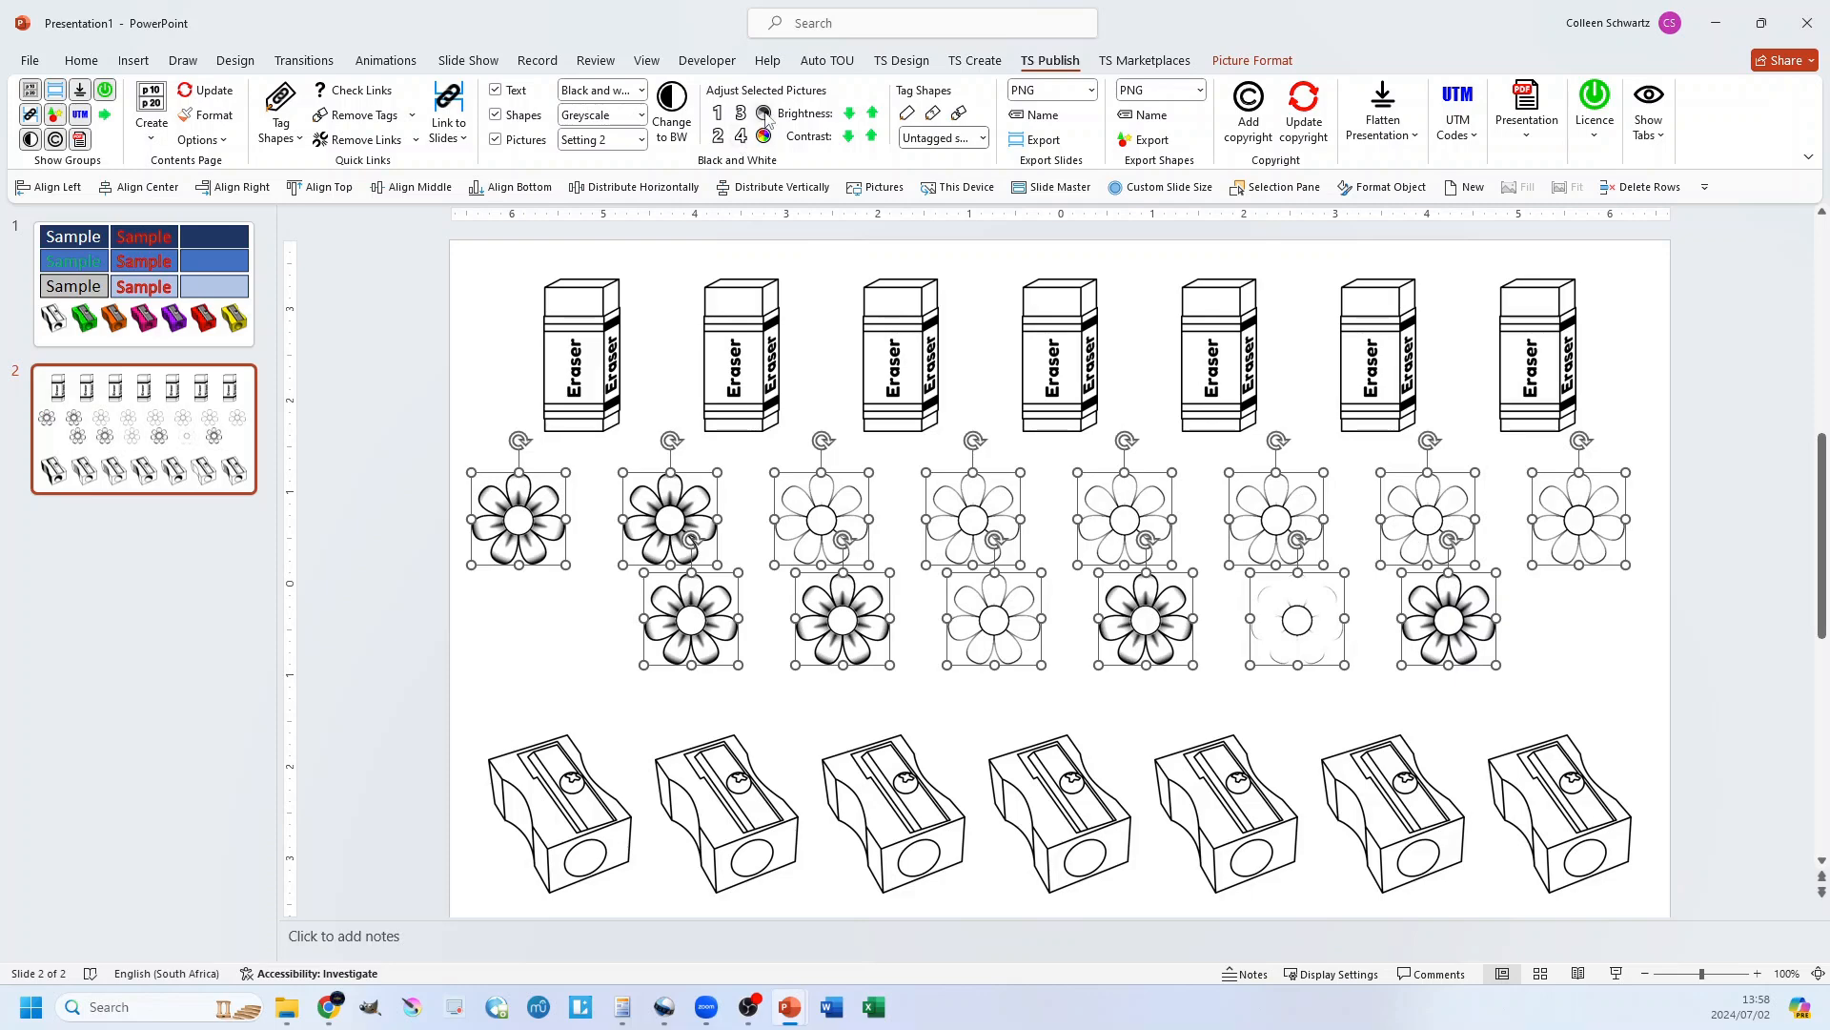
Change the selected flower pictures to greyscale and check the picture formatting options available for them
left_click(764, 115)
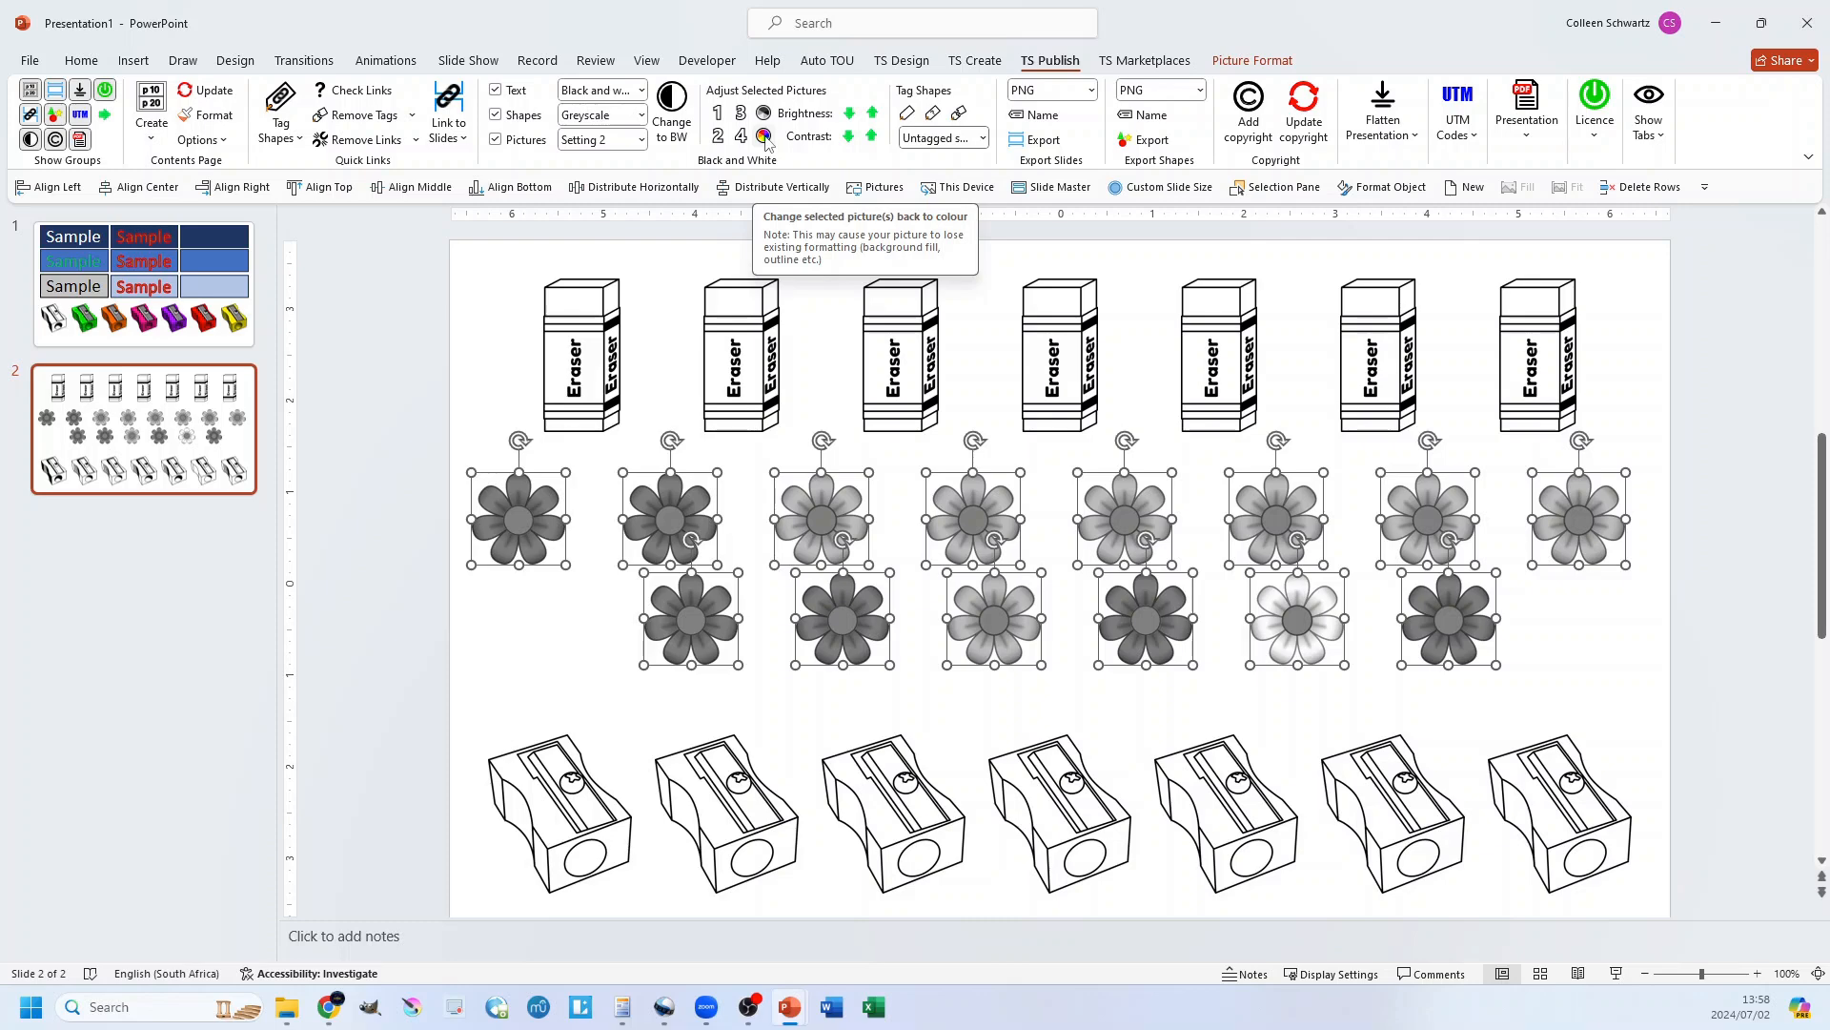
left_click(1251, 60)
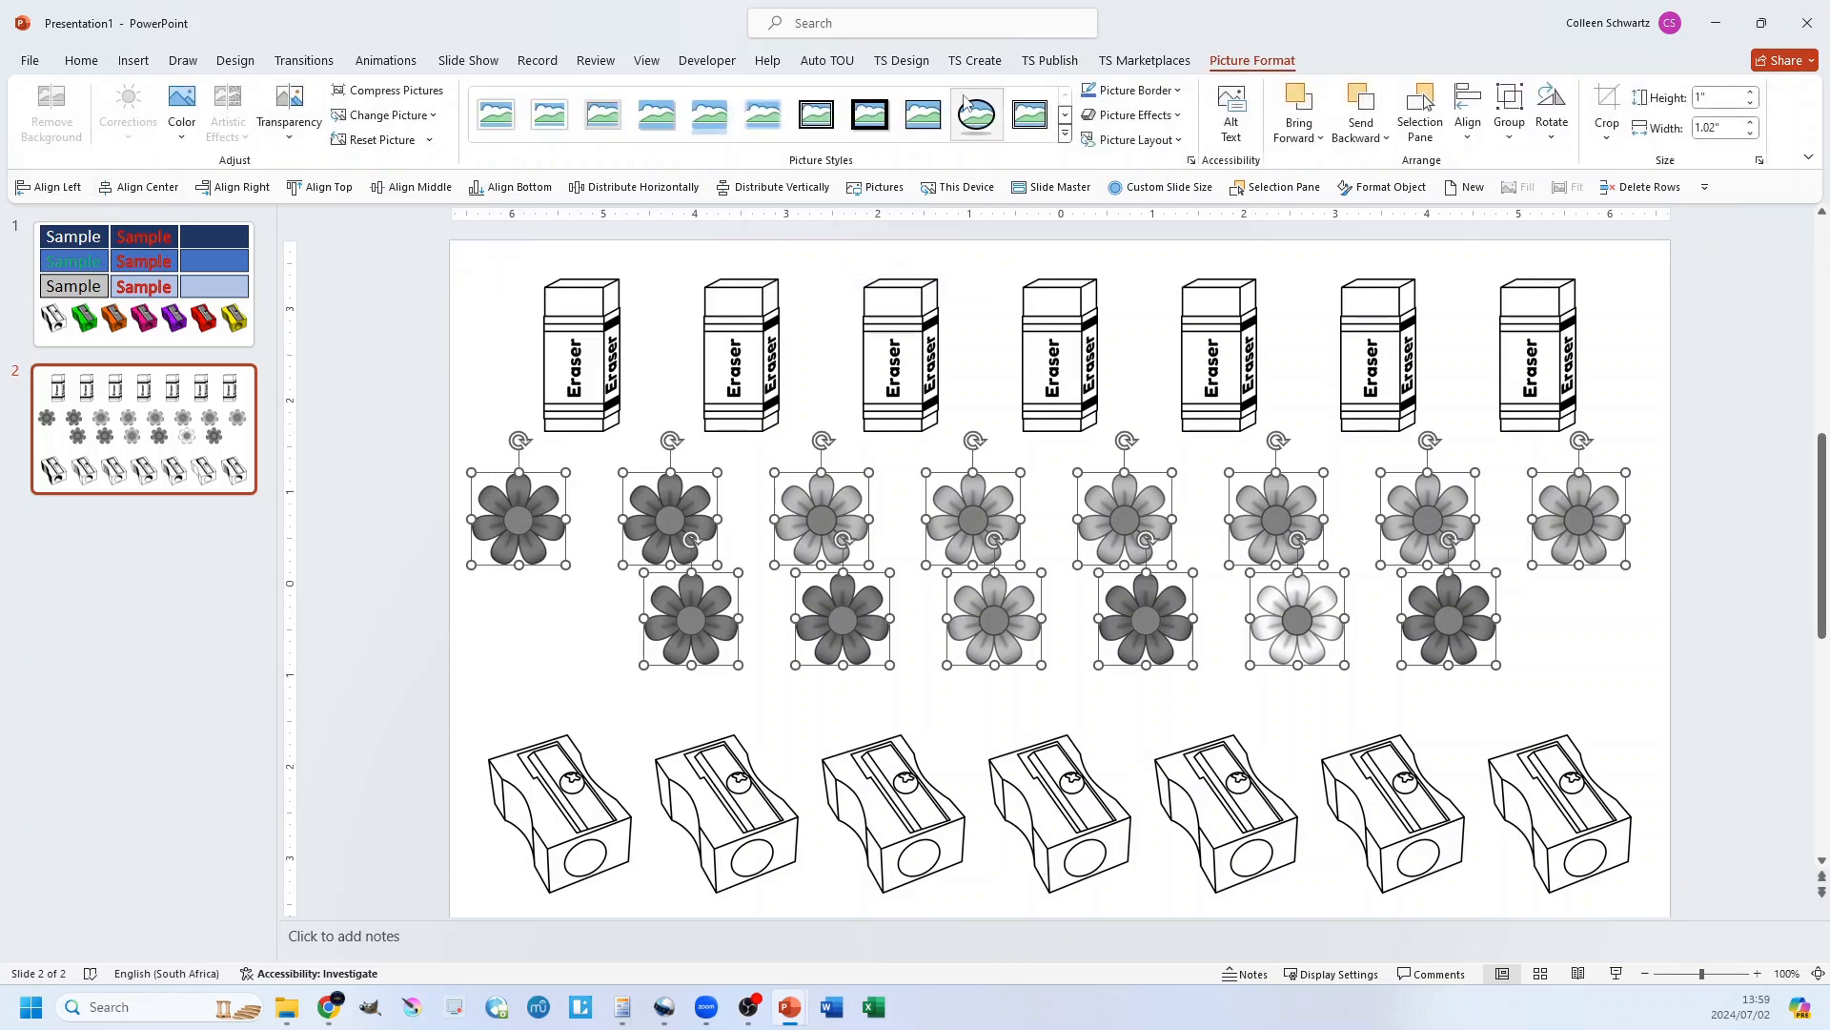
left_click(1050, 60)
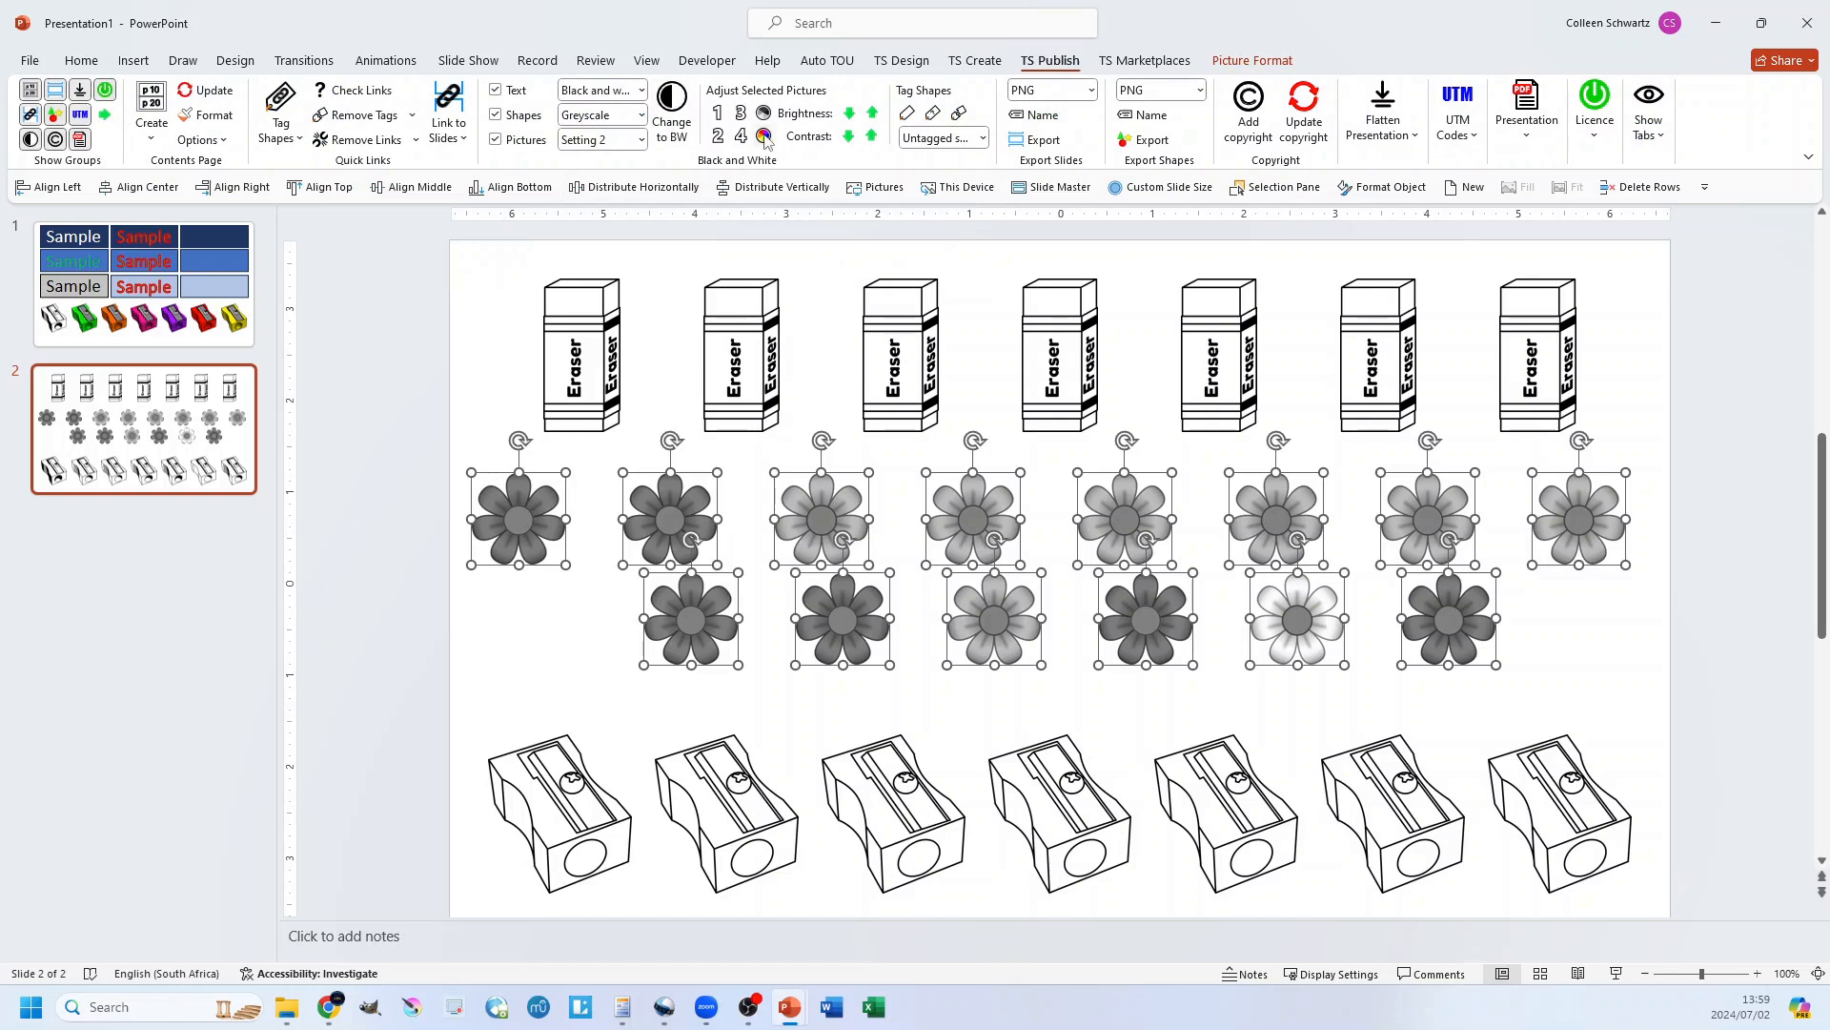